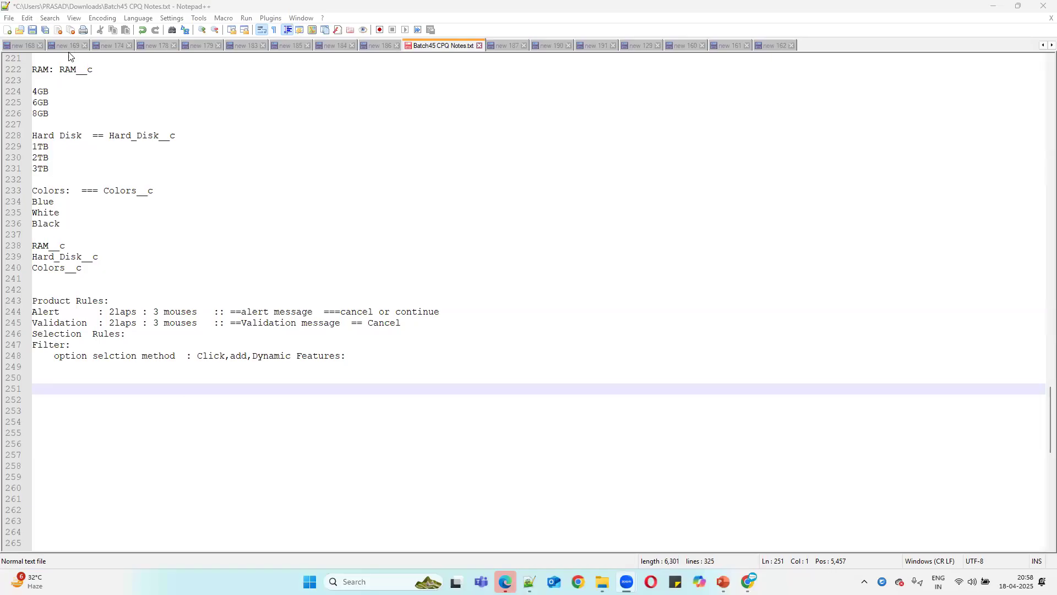
Add the heading "Custom Actions:" on its own line between the Colors__c field list and the Product Rules section of the notes
drag(102, 274, 16, 97)
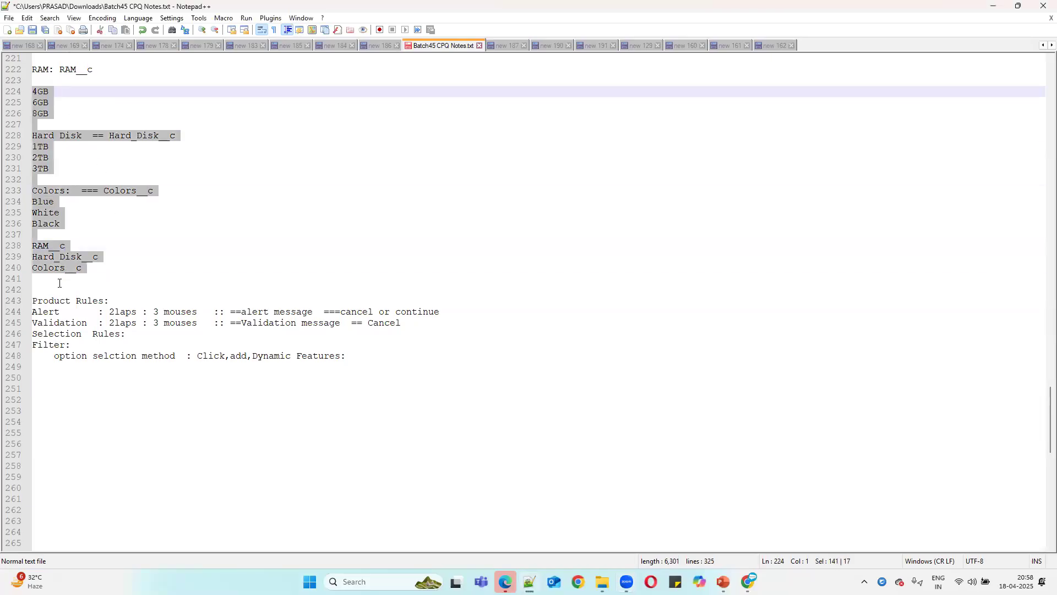
drag(43, 301, 349, 357)
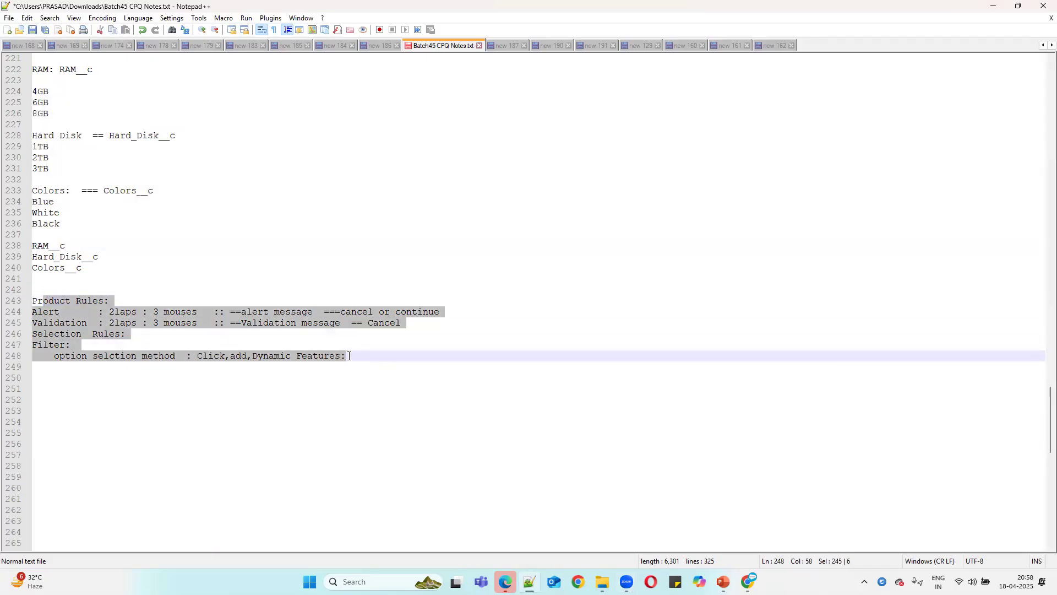
click(361, 360)
click(62, 279)
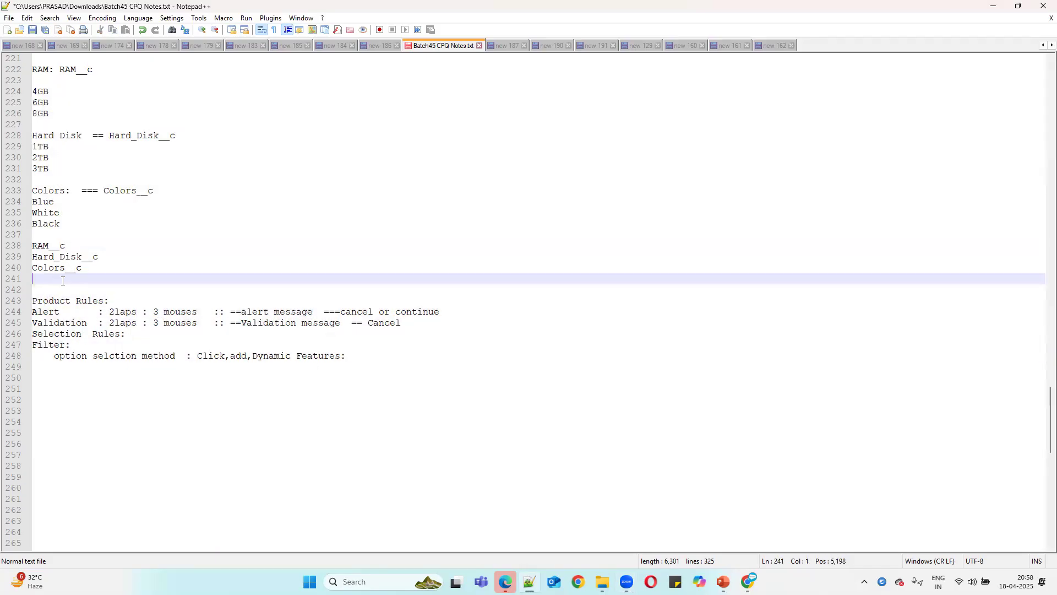
key(Return)
key(Return)
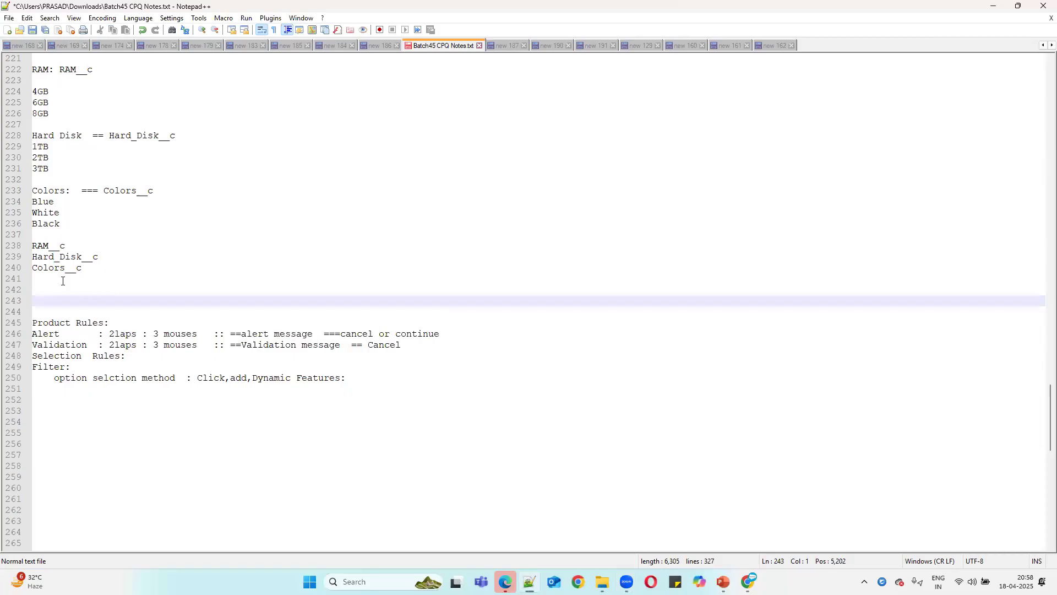
text(Custom Actions:)
Switch to Salesforce in Chrome and open the first recently viewed quote in the quote line editor
click(748, 581)
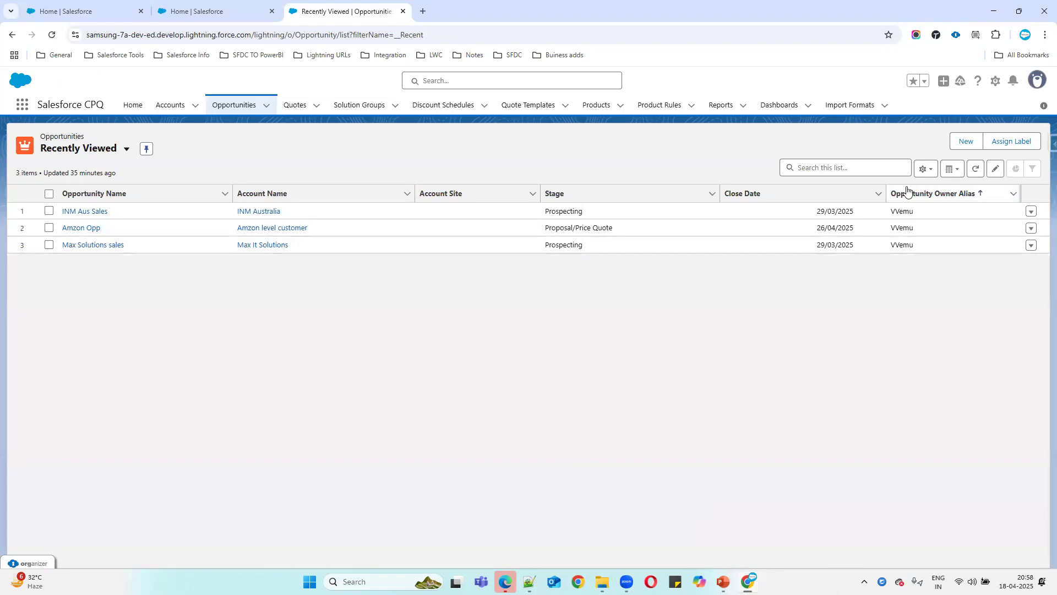
click(278, 112)
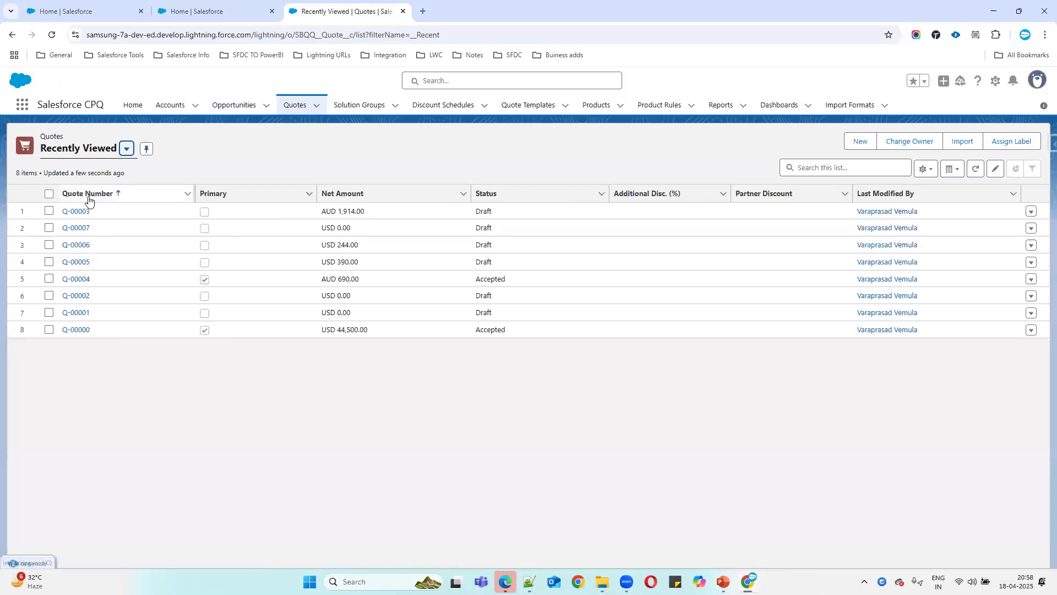
click(113, 213)
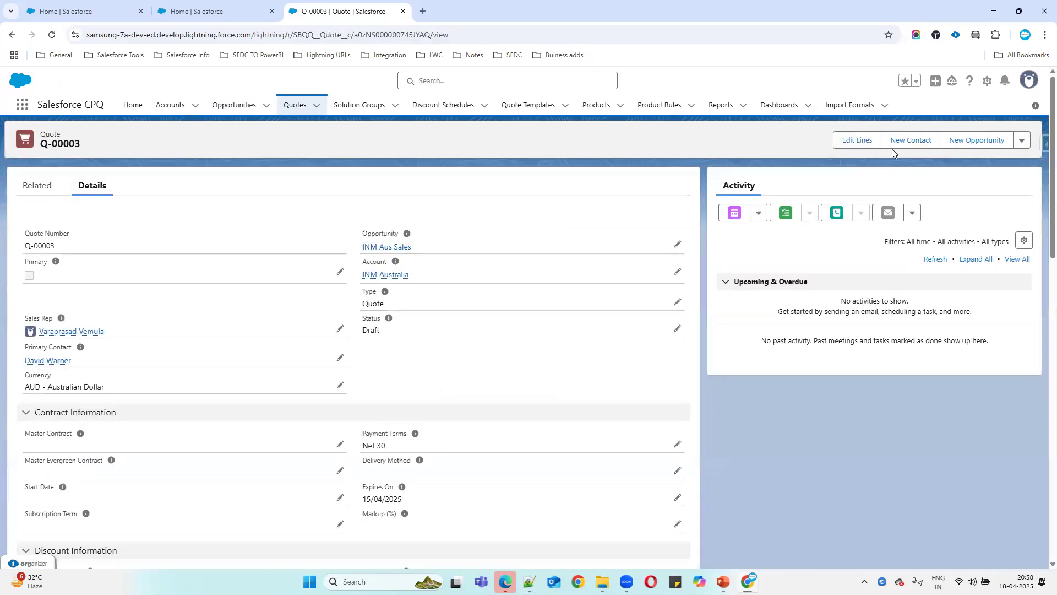
click(854, 144)
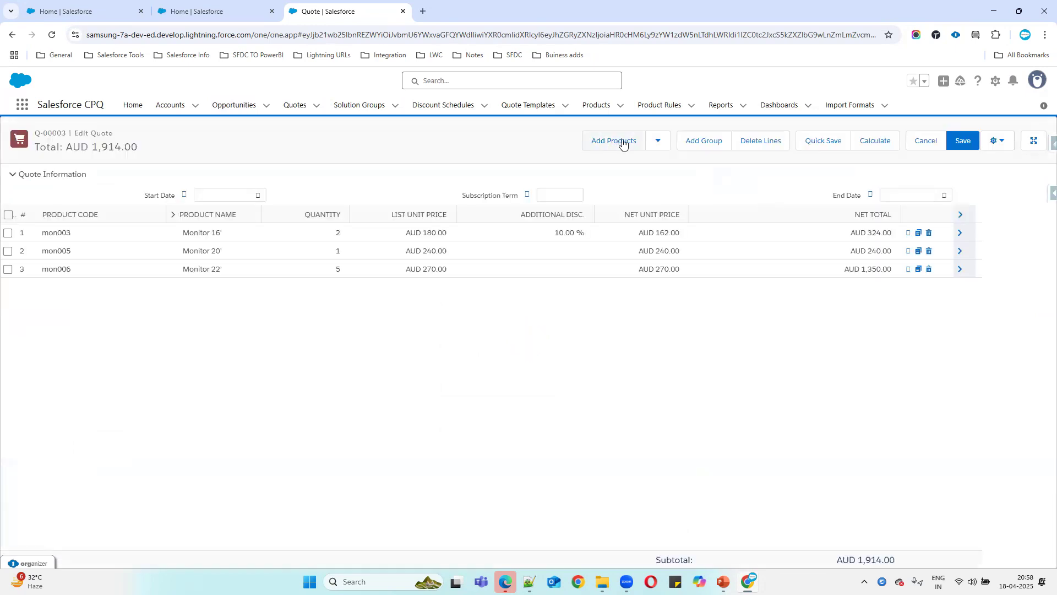
Examine the extra actions offered under Add Products in the quote line editor and close the list again
click(656, 141)
mouse_move(657, 147)
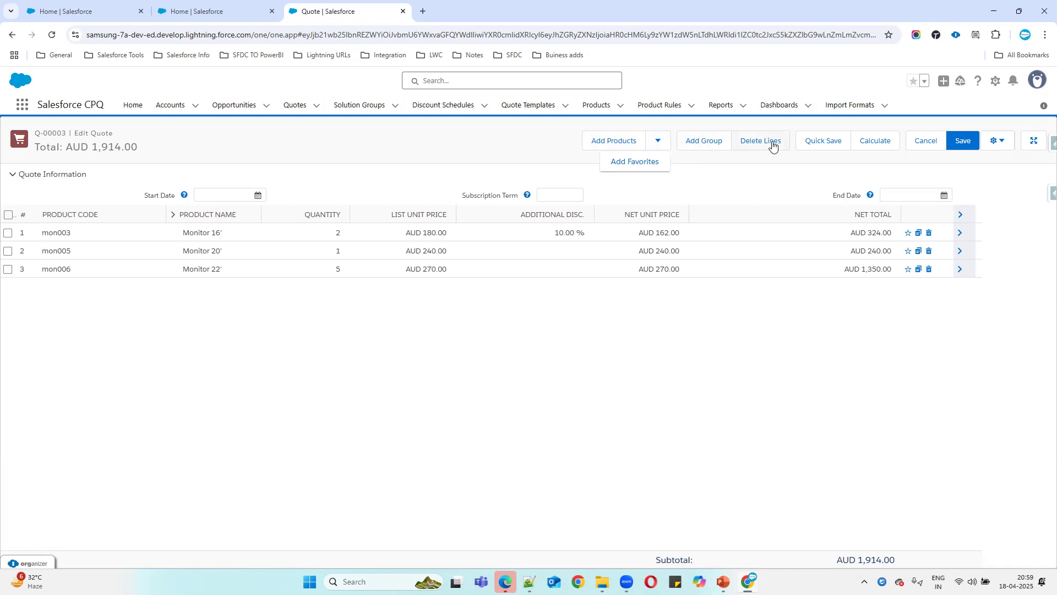
click(660, 145)
click(660, 145)
click(706, 173)
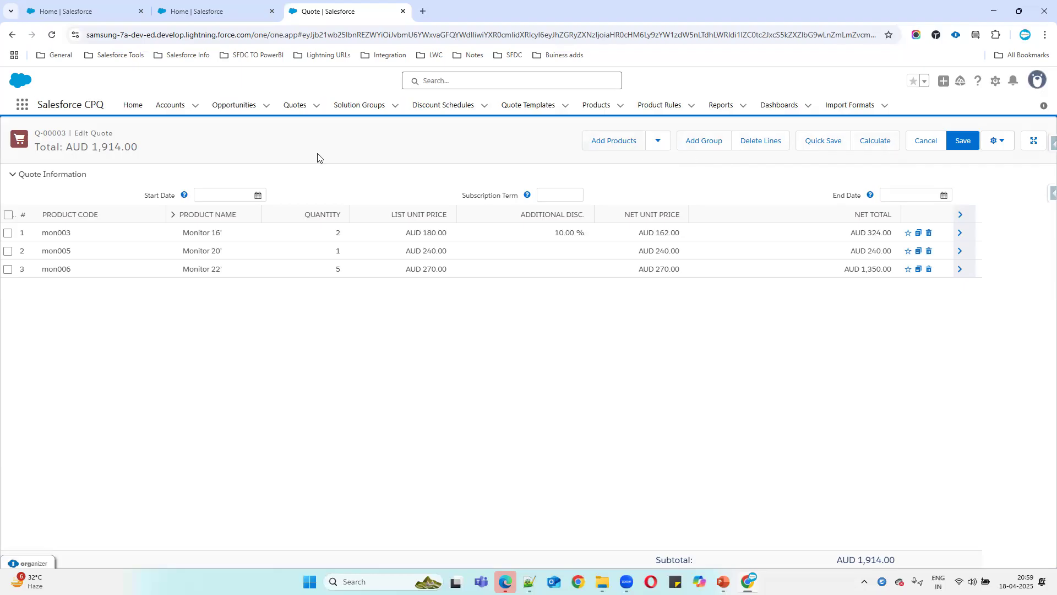
Open Salesforce Setup from the other Salesforce home page
click(227, 12)
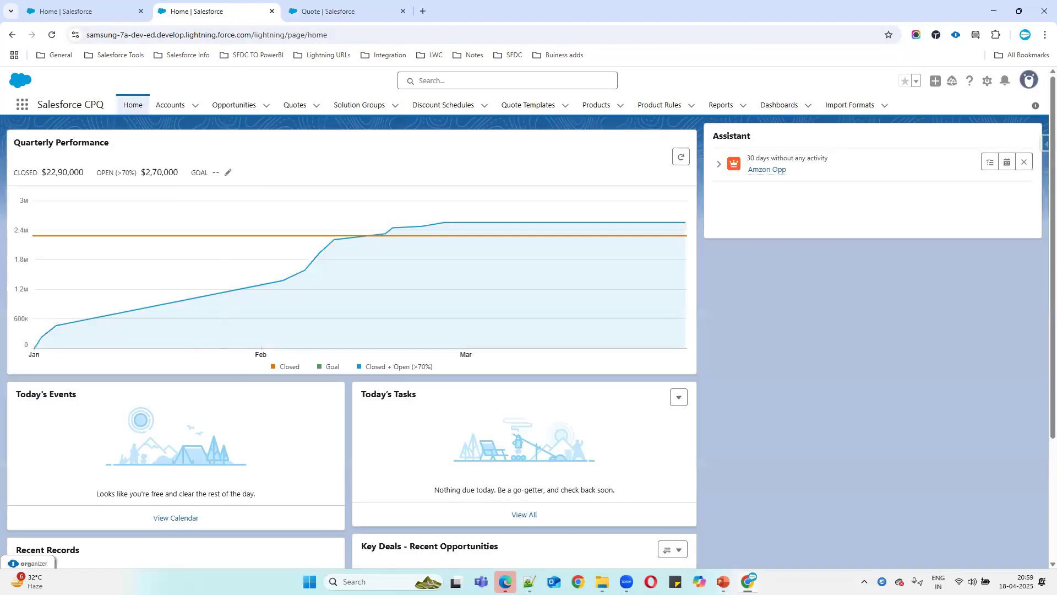
click(987, 81)
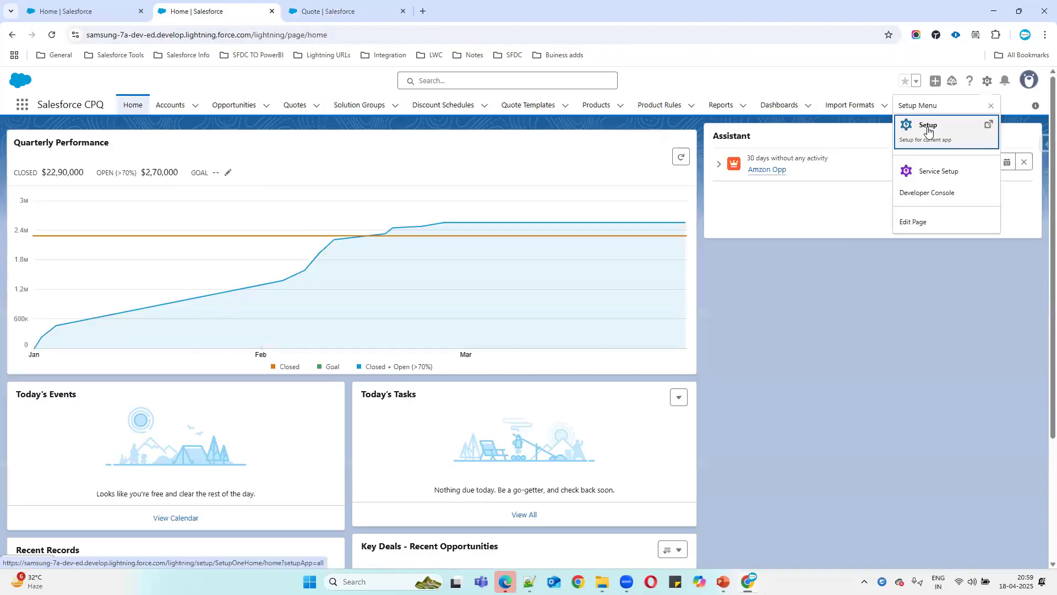
click(927, 130)
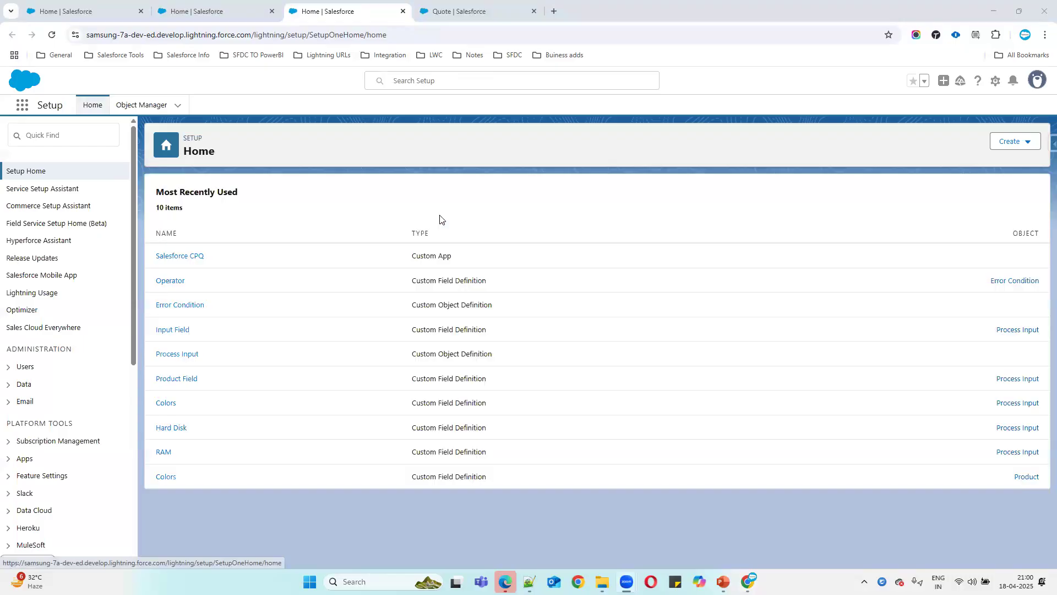
Find Custom Actions by searching the App Launcher for "custom" and show its All list view
click(27, 104)
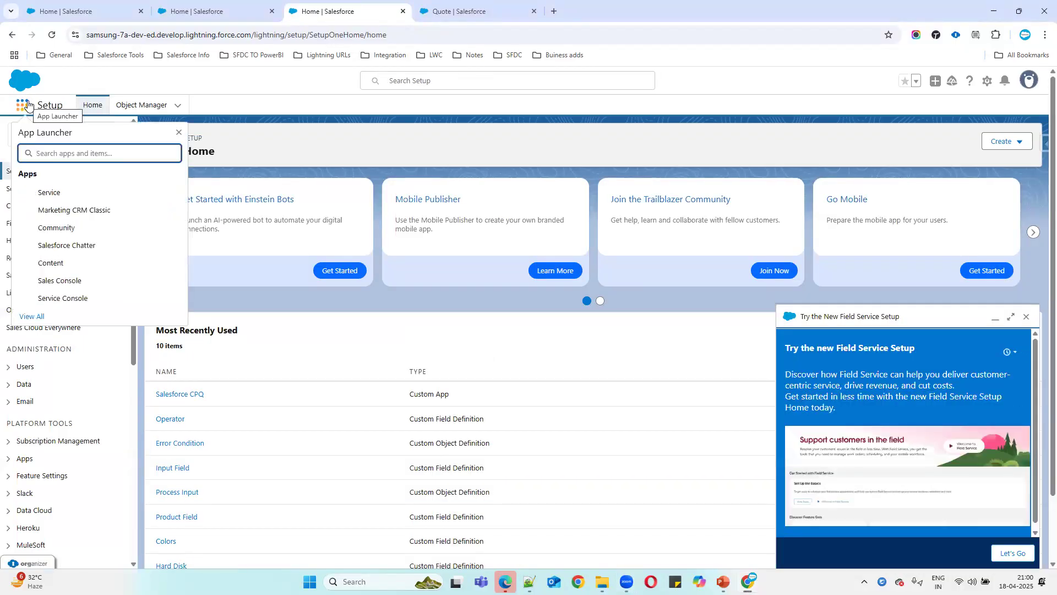
text(custom)
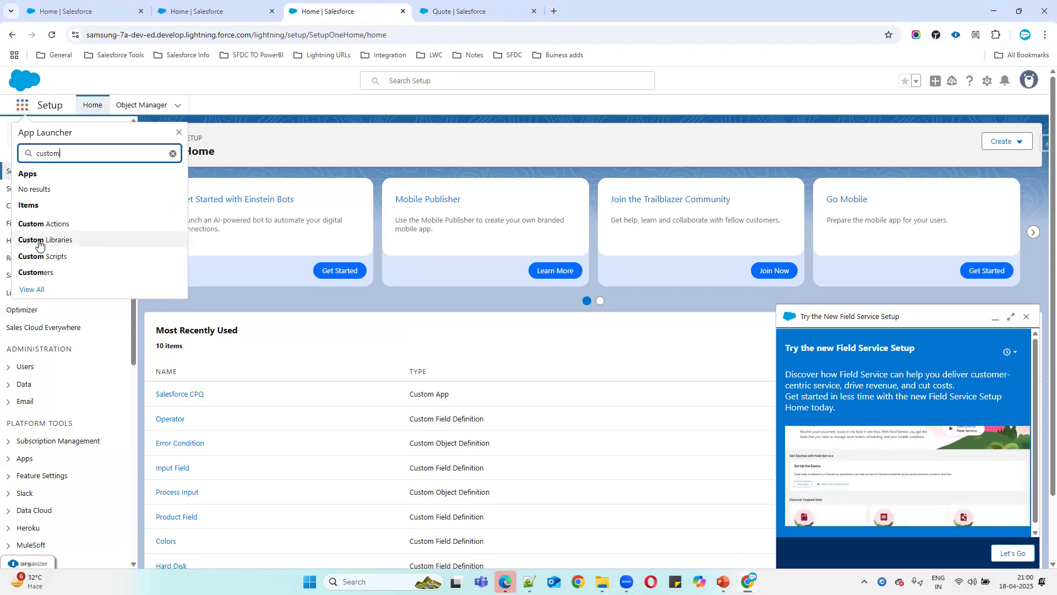
click(39, 224)
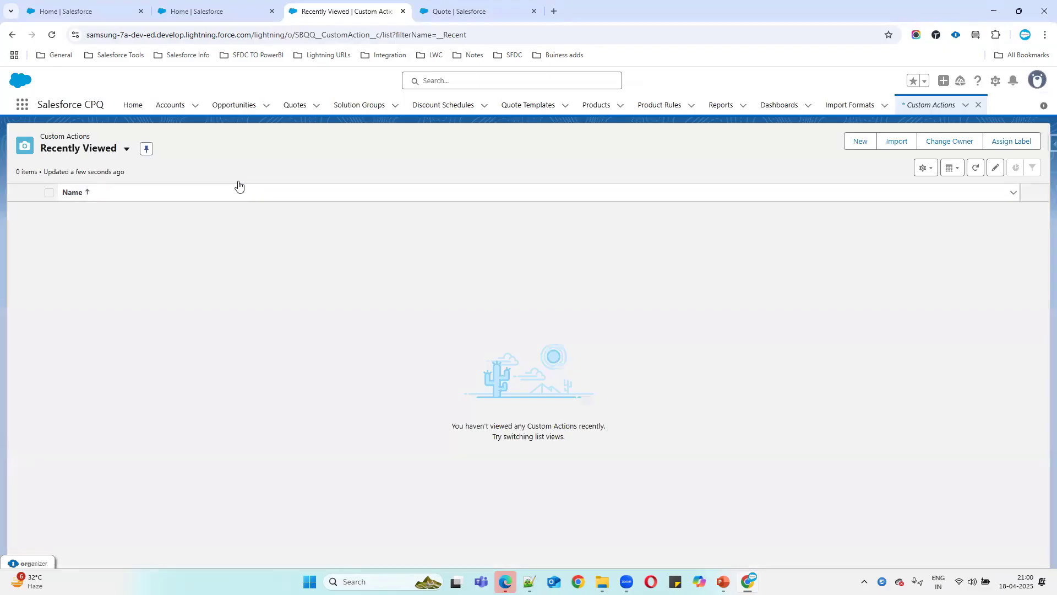
click(126, 149)
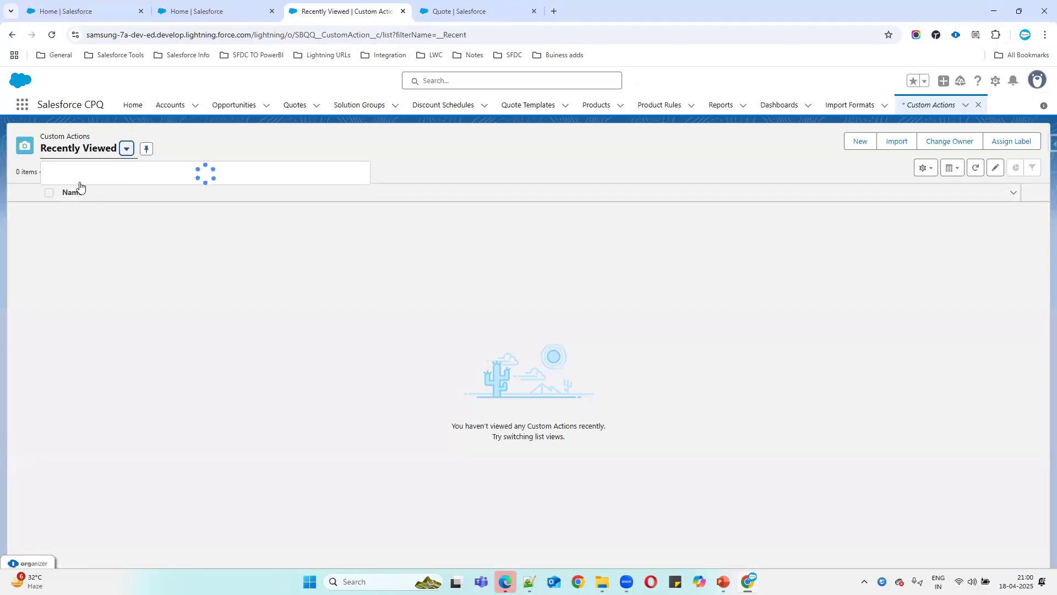
click(67, 193)
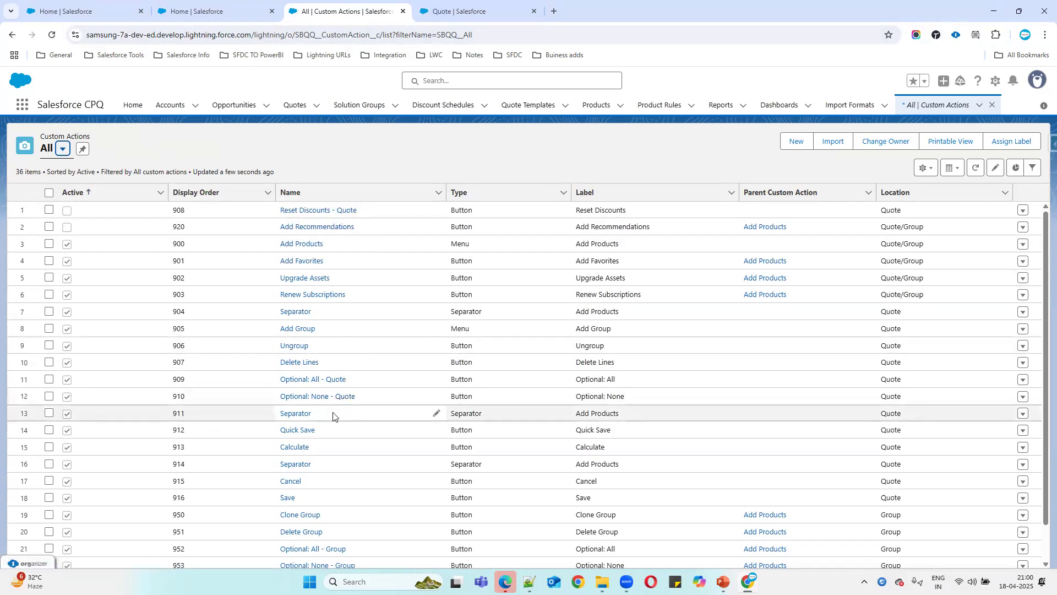
Compare the Quick Save, Save and other custom action records with the matching buttons in the quote line editor
click(330, 431)
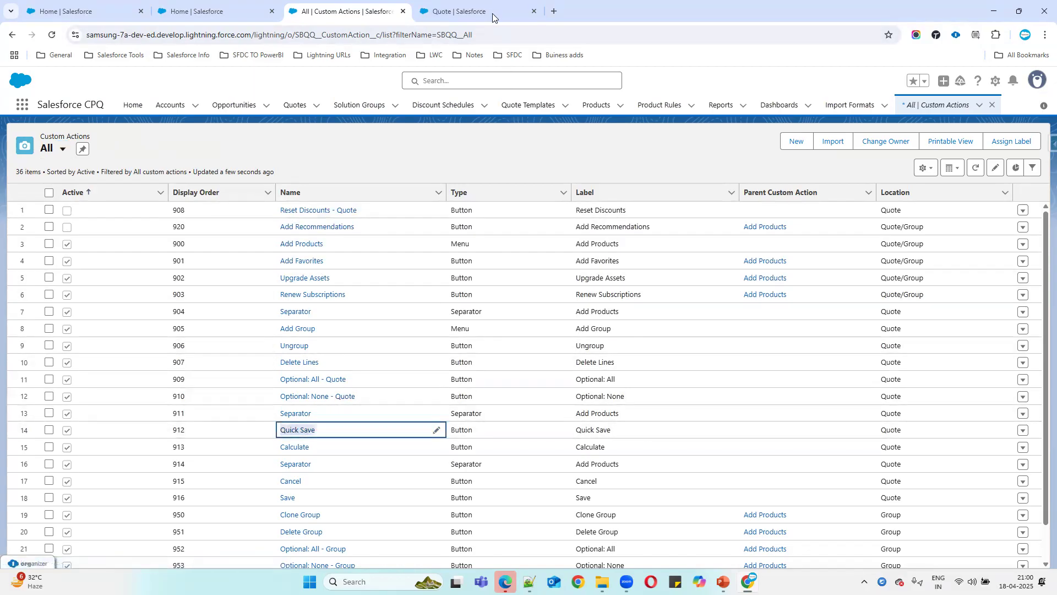
click(497, 20)
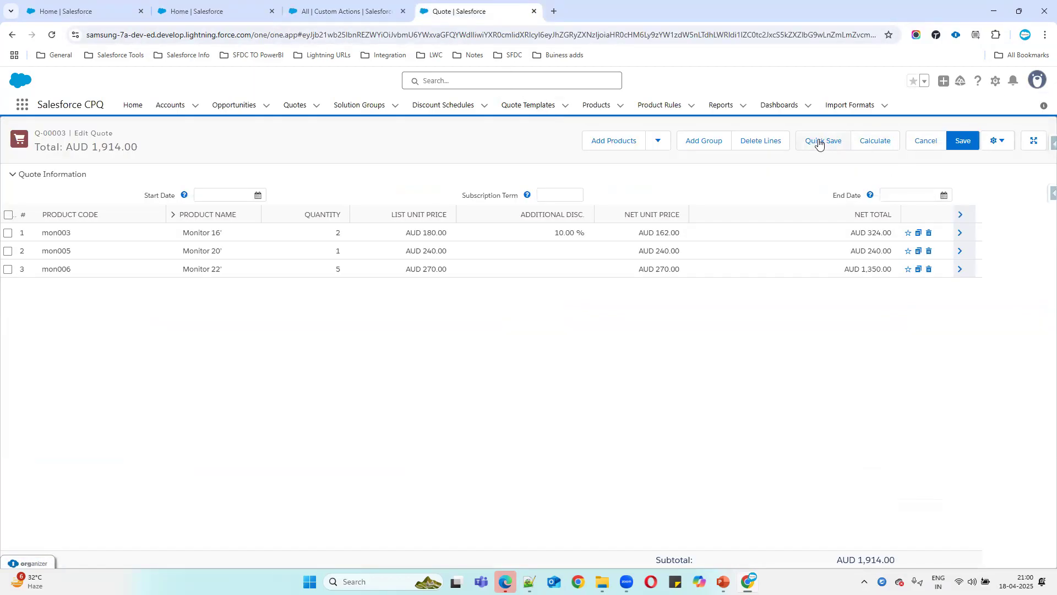
click(342, 11)
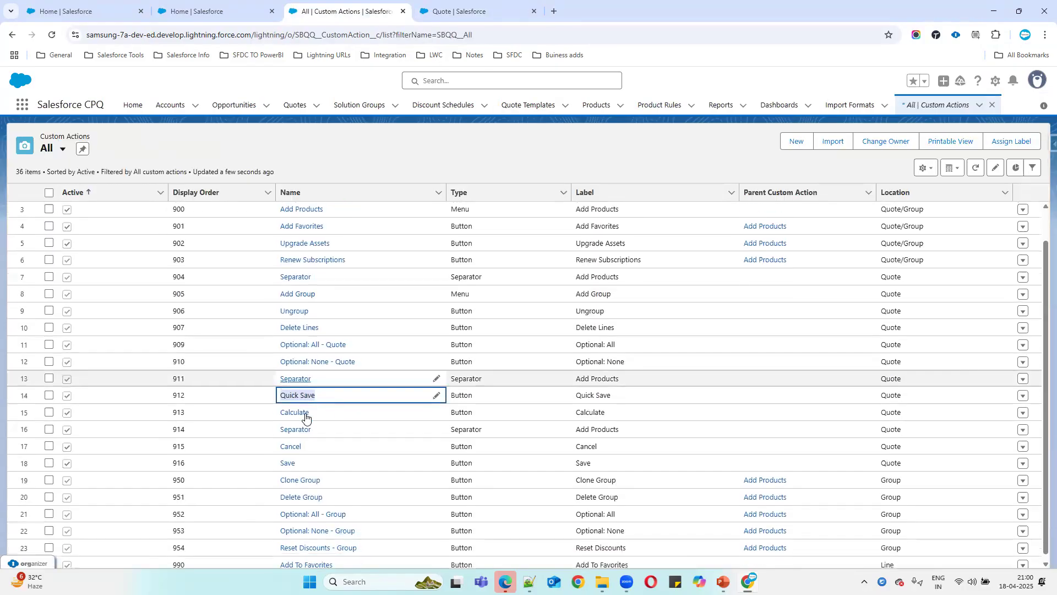
scroll(306, 415, down, 1)
click(342, 459)
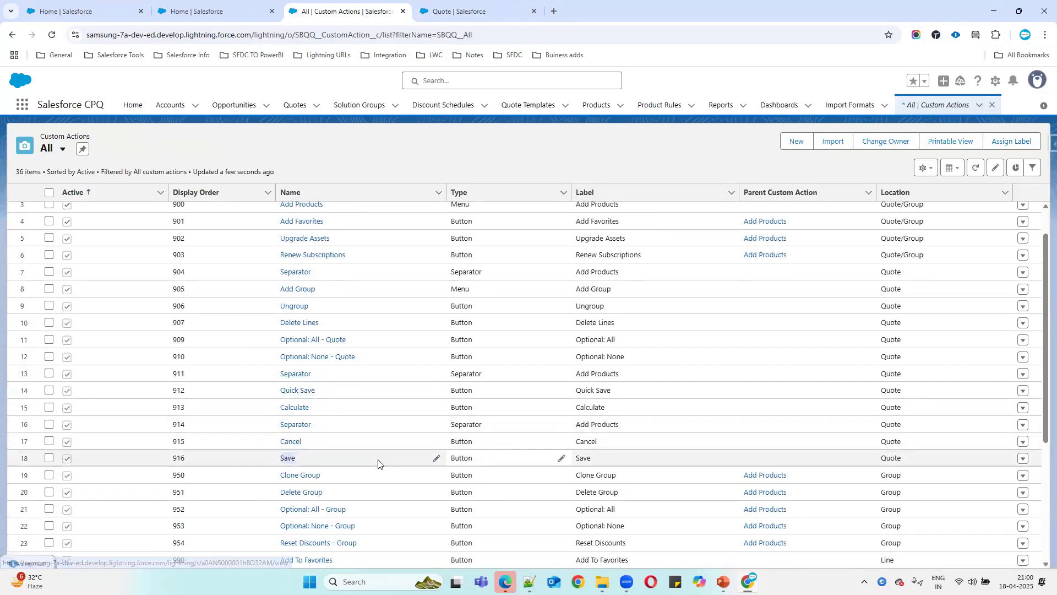
click(473, 12)
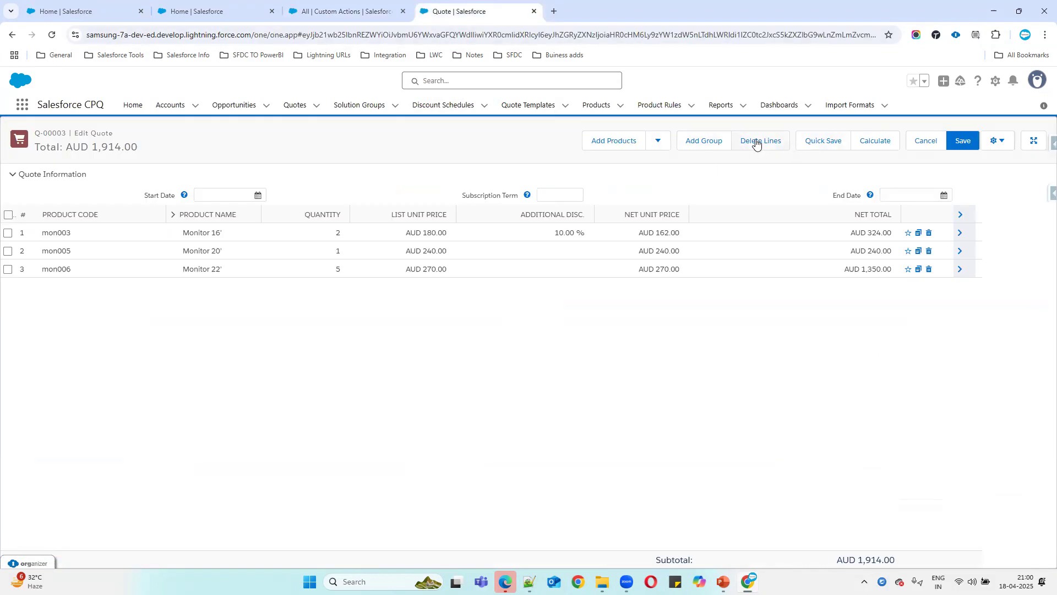
click(344, 11)
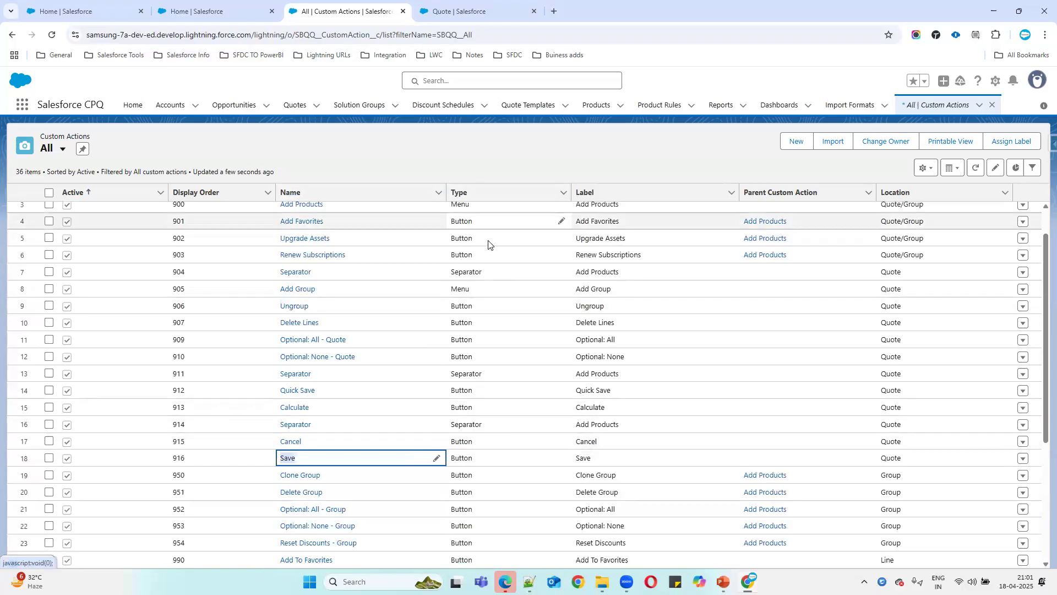
click(462, 10)
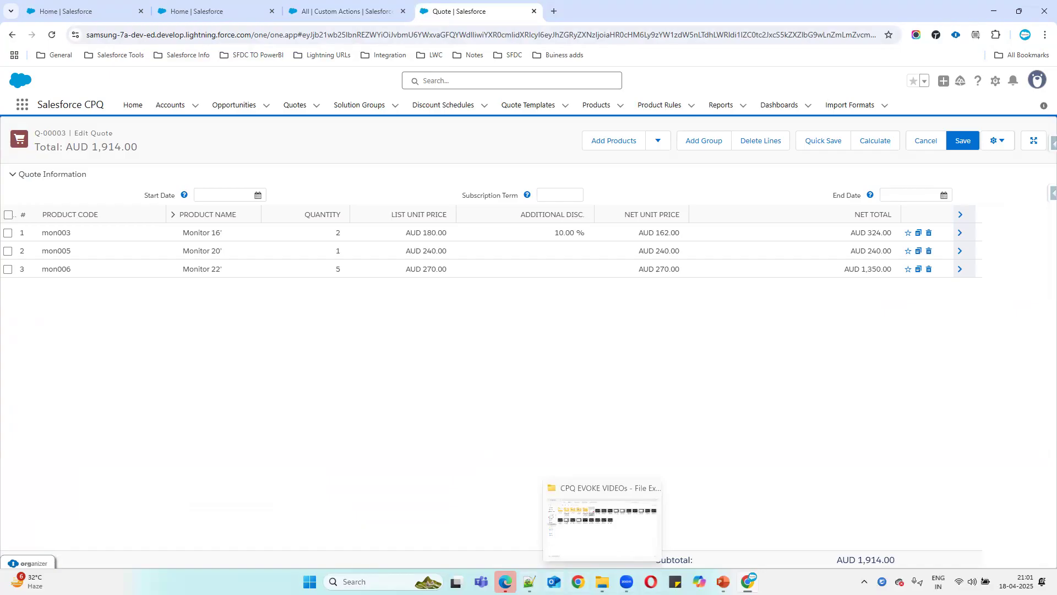
Switch to Notepad++ and add the heading "Custom Actioons:" below the product rules notes, with "Menu" as its first entry
click(529, 582)
click(39, 428)
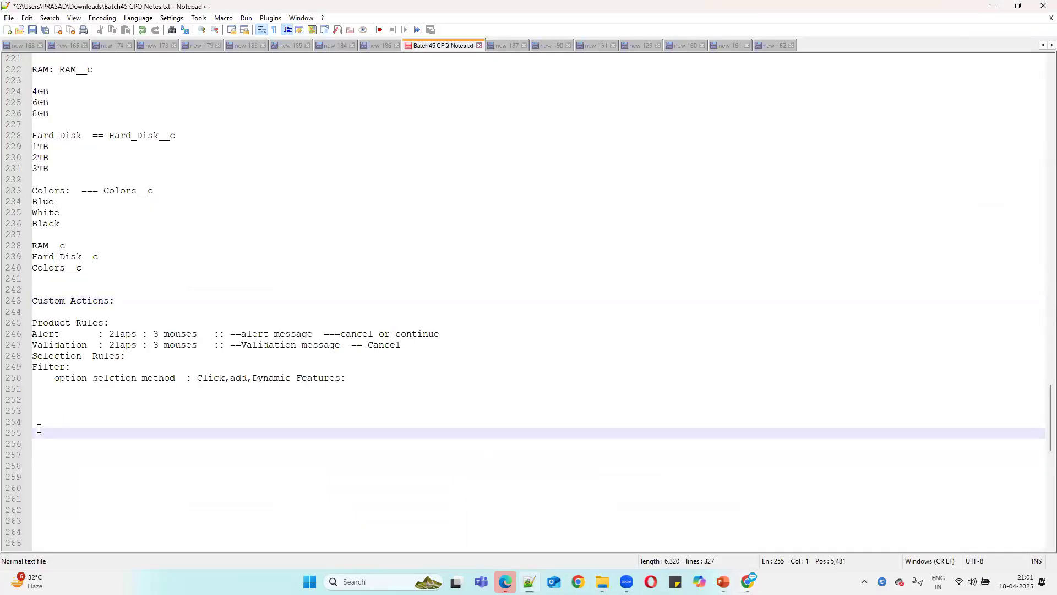
text(Custom A)
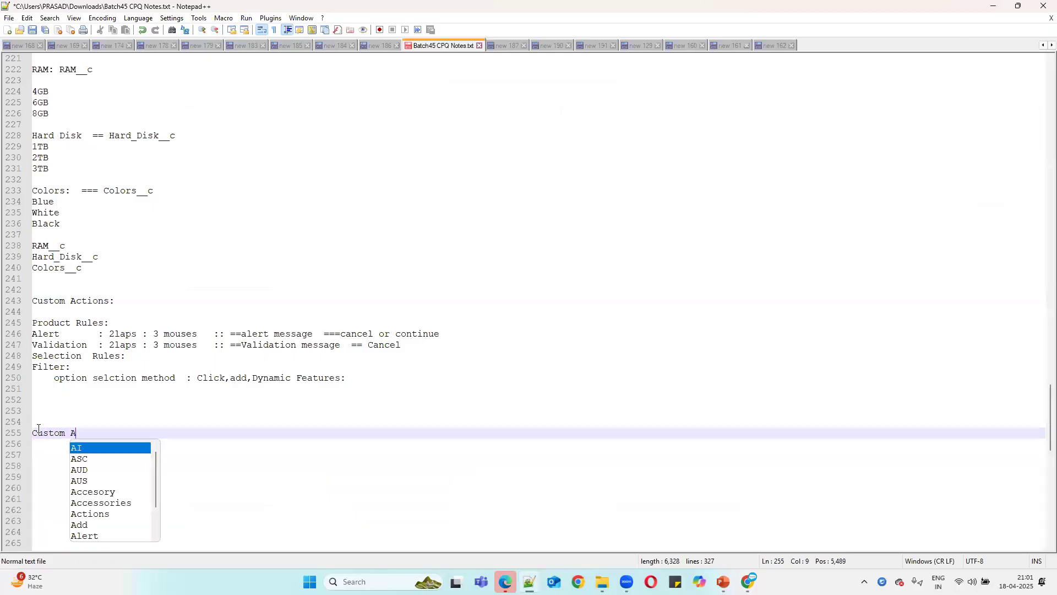
text(ctioons:)
key(Return)
key(Return)
text(Menu)
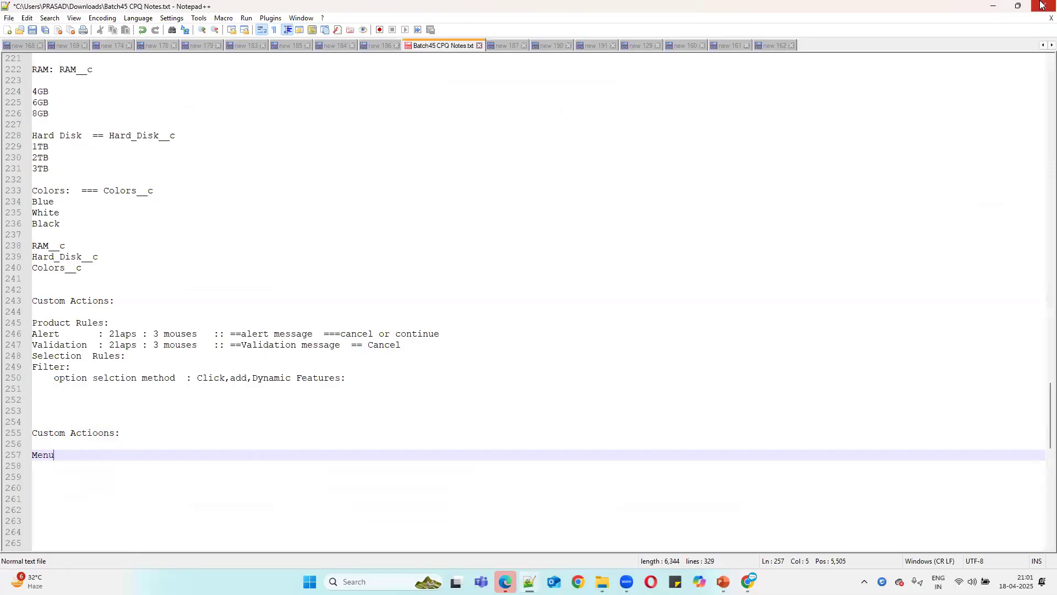
Check the Add Products menu in the quote line editor and add "Button" below "Menu" in the notes
click(994, 6)
click(660, 143)
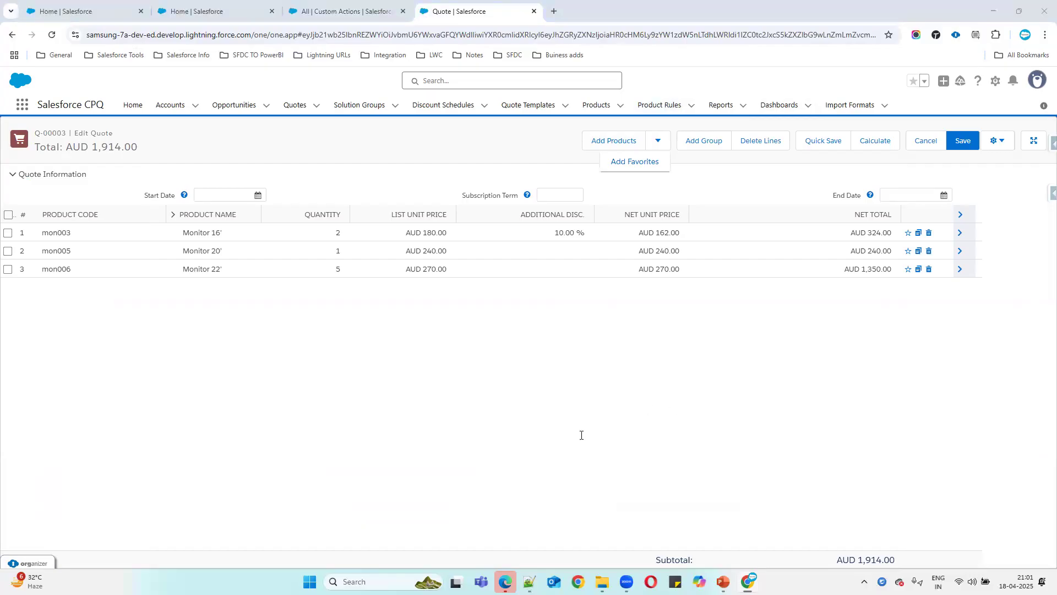
key(alt+Tab)
key(Return)
text(Button)
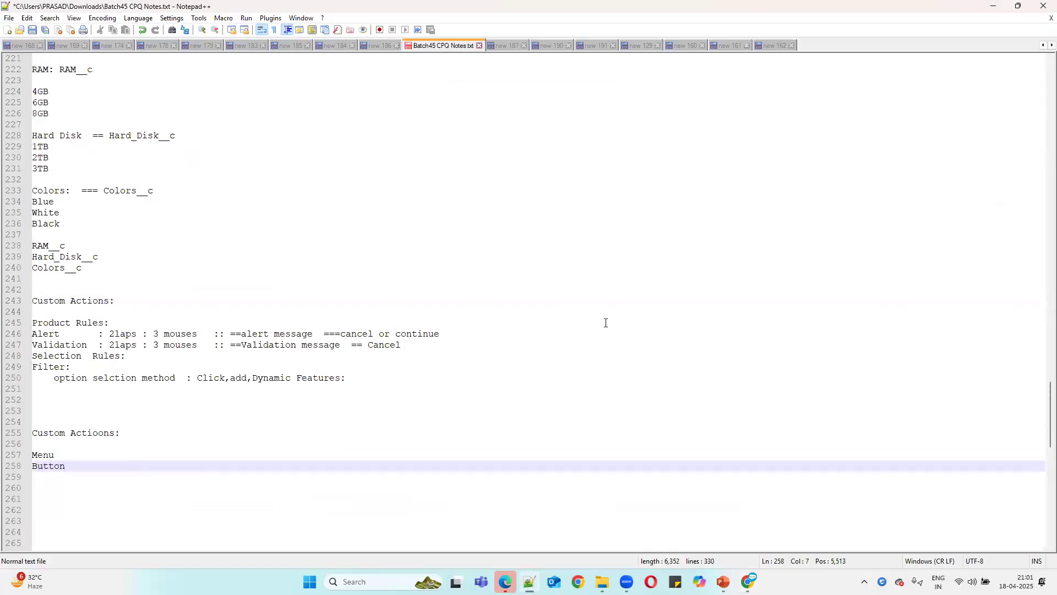
Check the gaps between the quote editor's buttons, add "Separator" below "Button" in the notes, and return to the quote
click(995, 6)
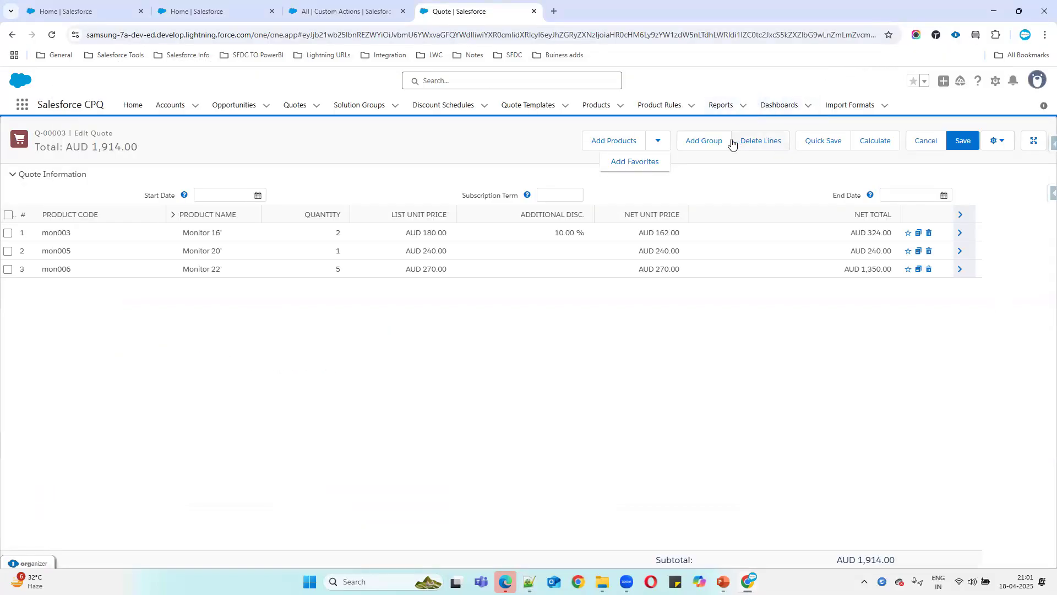
key(alt+Tab)
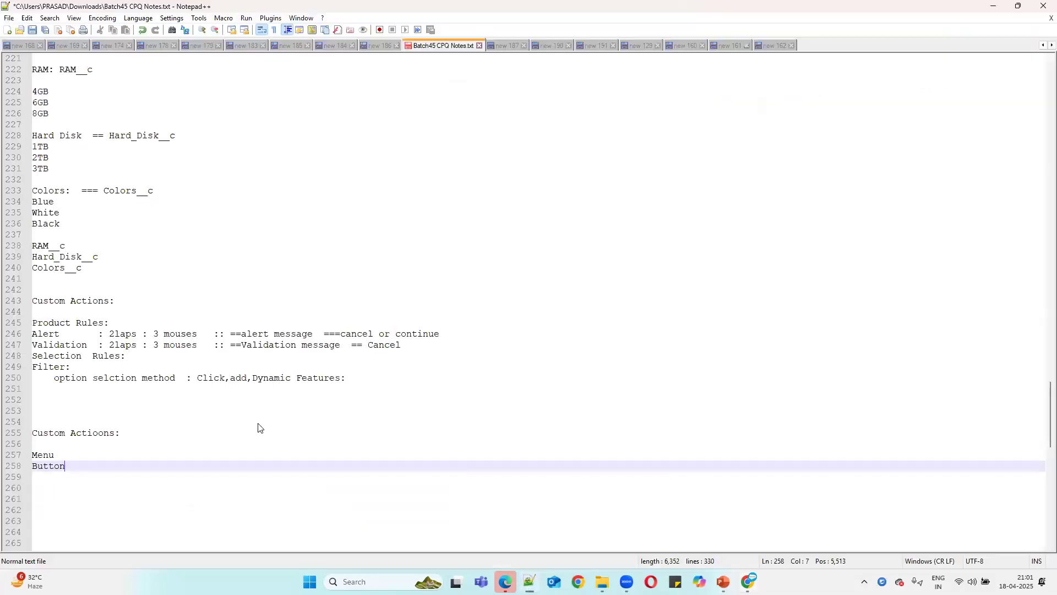
key(Return)
text(S)
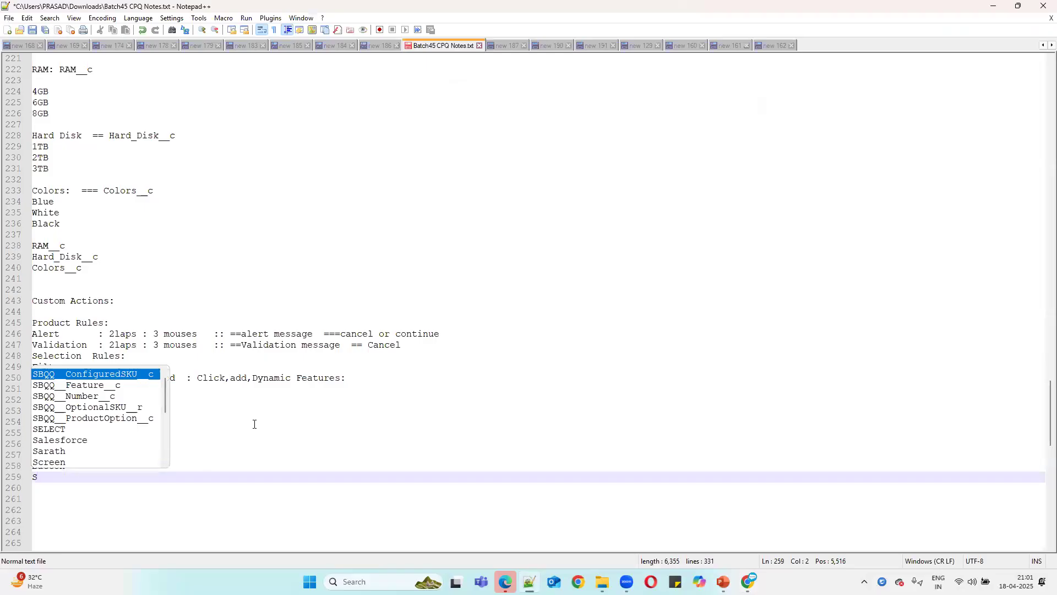
text(eparator)
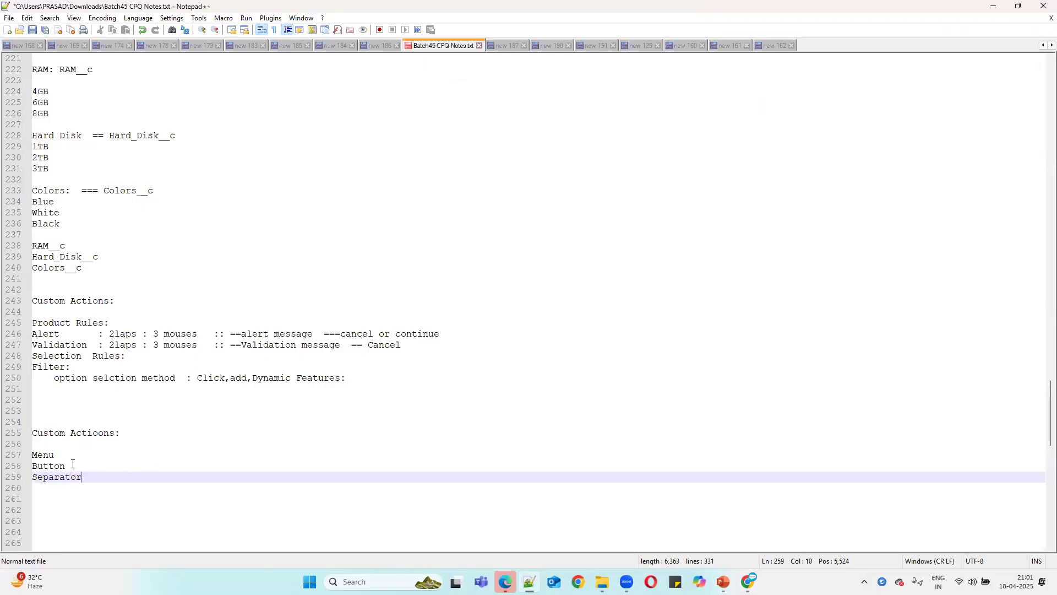
click(993, 7)
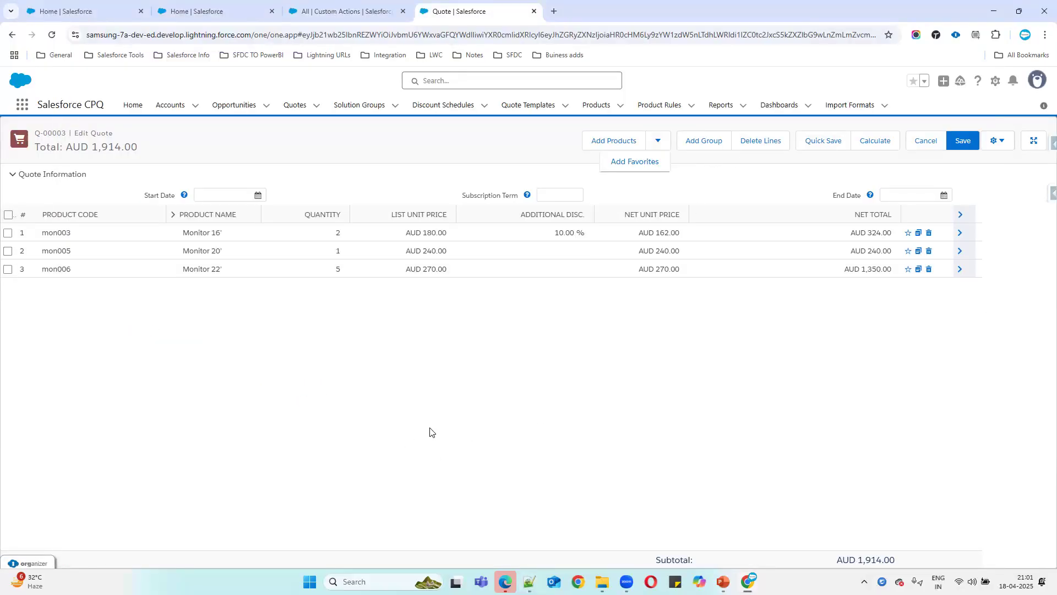
Return to the custom actions list, sort it by ascending display order, and check the order values for Add Products and Add Favorites
click(209, 11)
click(306, 11)
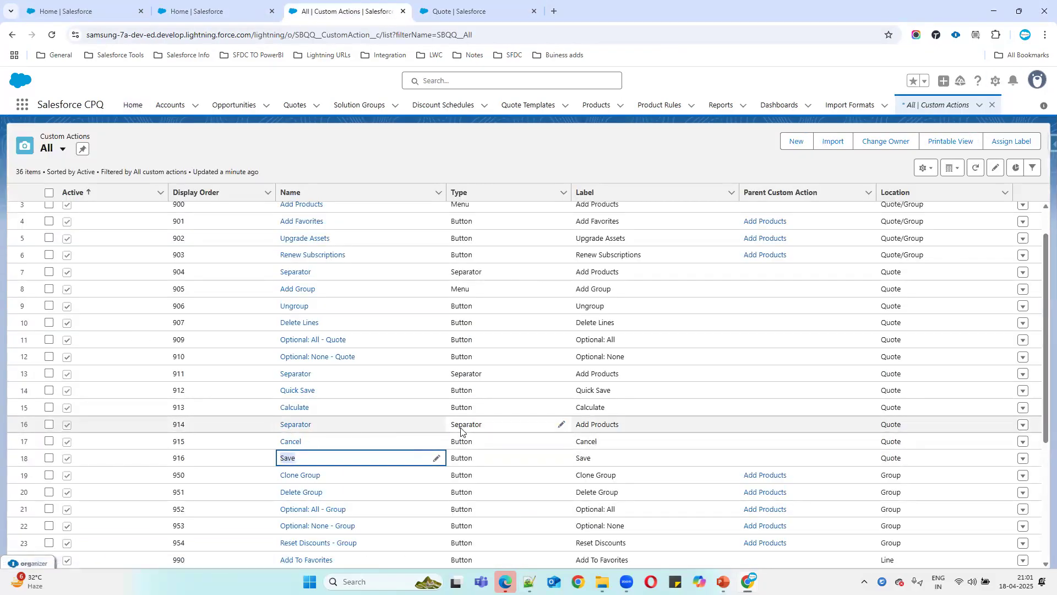
scroll(188, 388, up, 2)
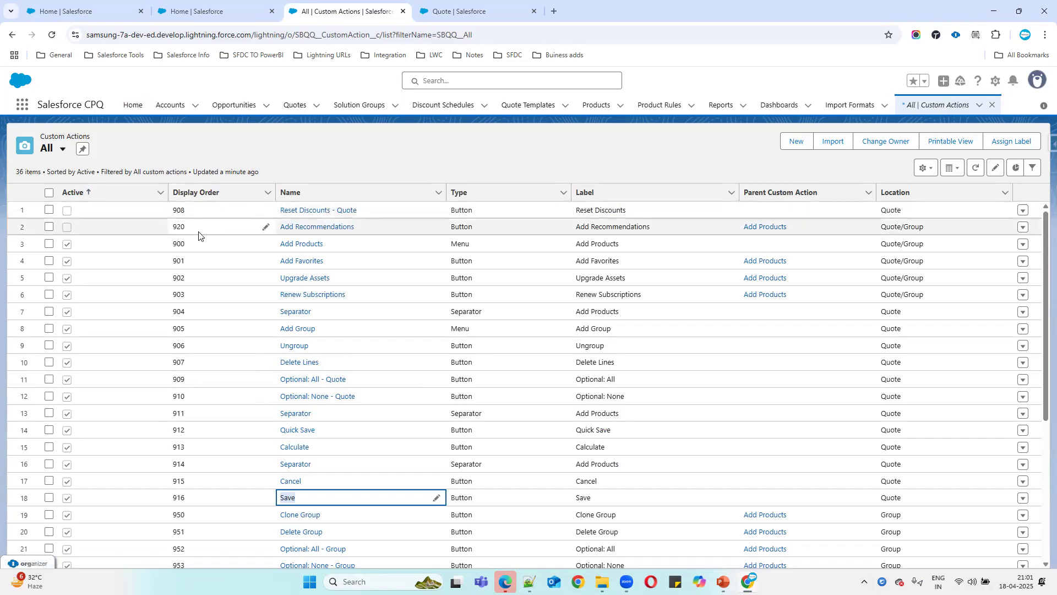
click(189, 193)
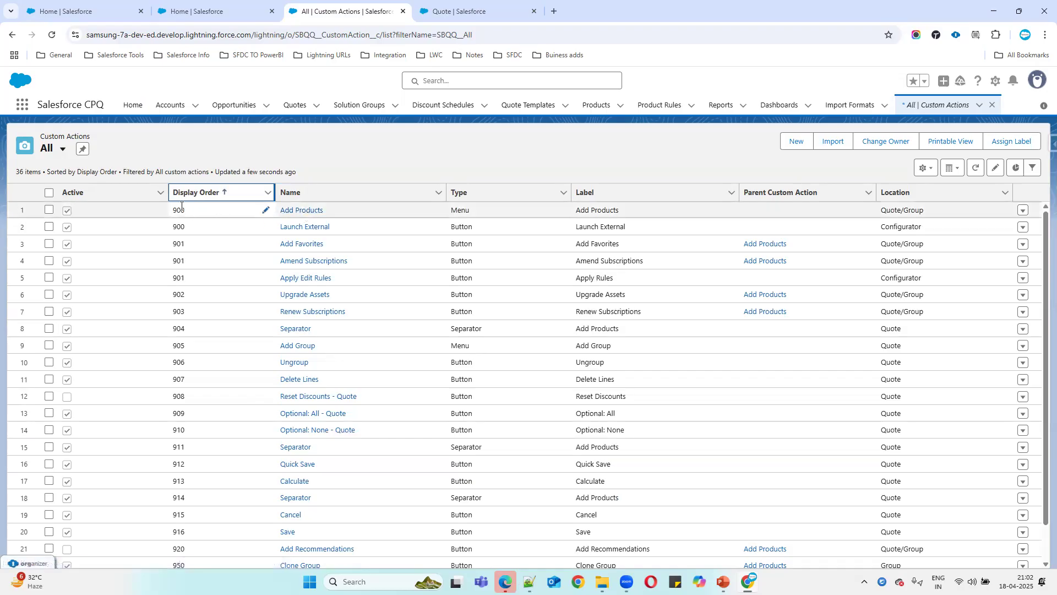
click(181, 206)
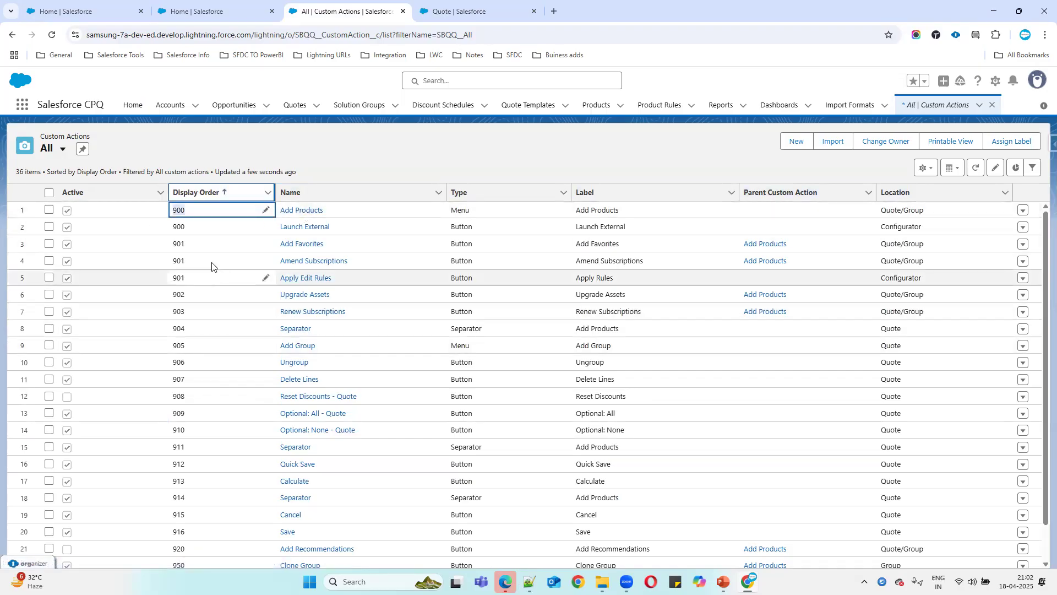
drag(188, 243, 169, 245)
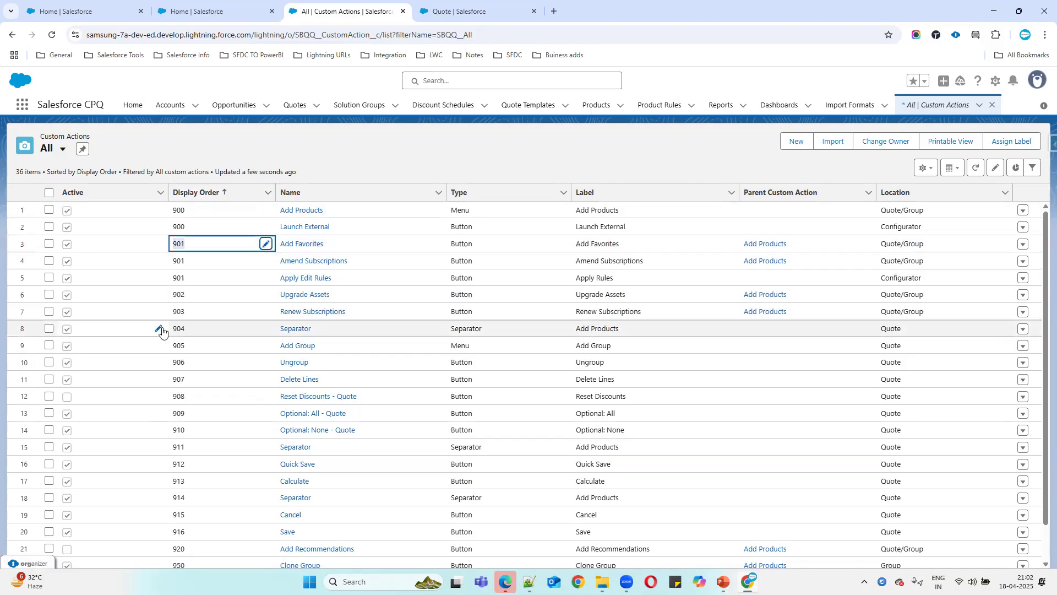
Compare the display orders of the Add Group and Delete Lines records with their button positions in the quote line editor
click(465, 12)
mouse_move(615, 144)
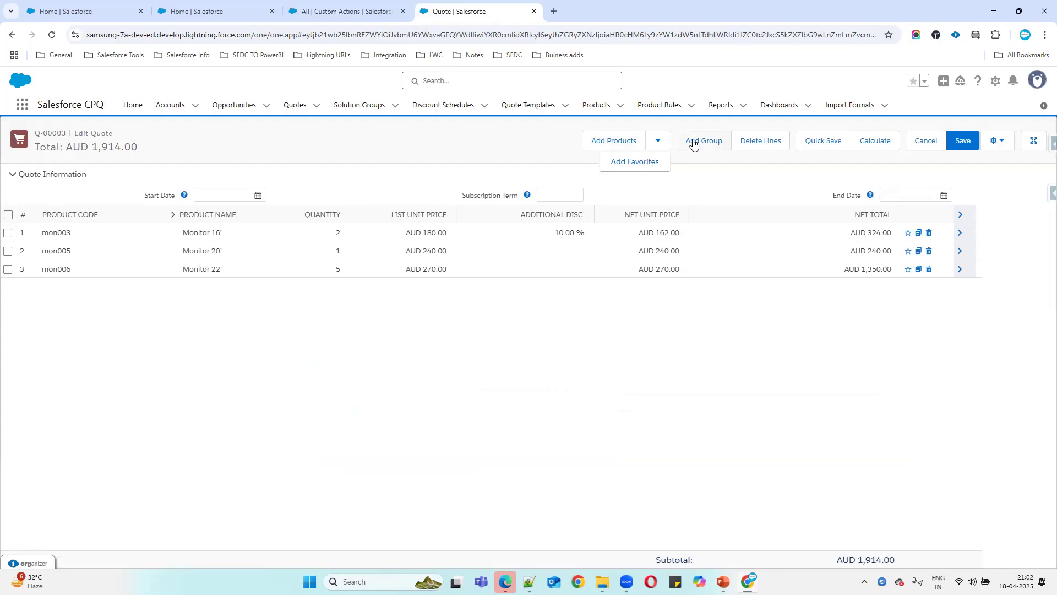
click(344, 11)
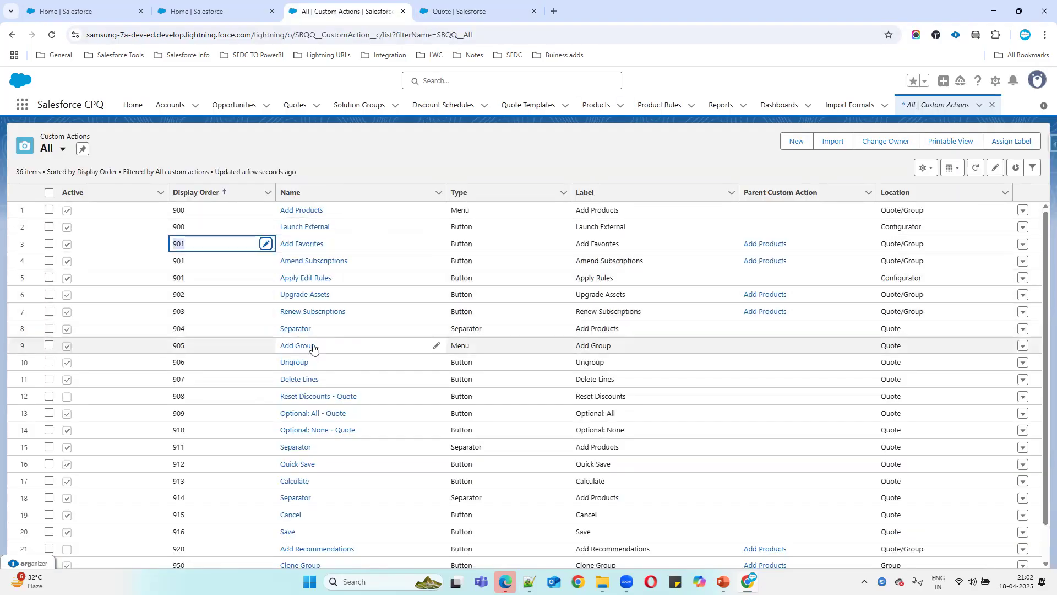
click(175, 348)
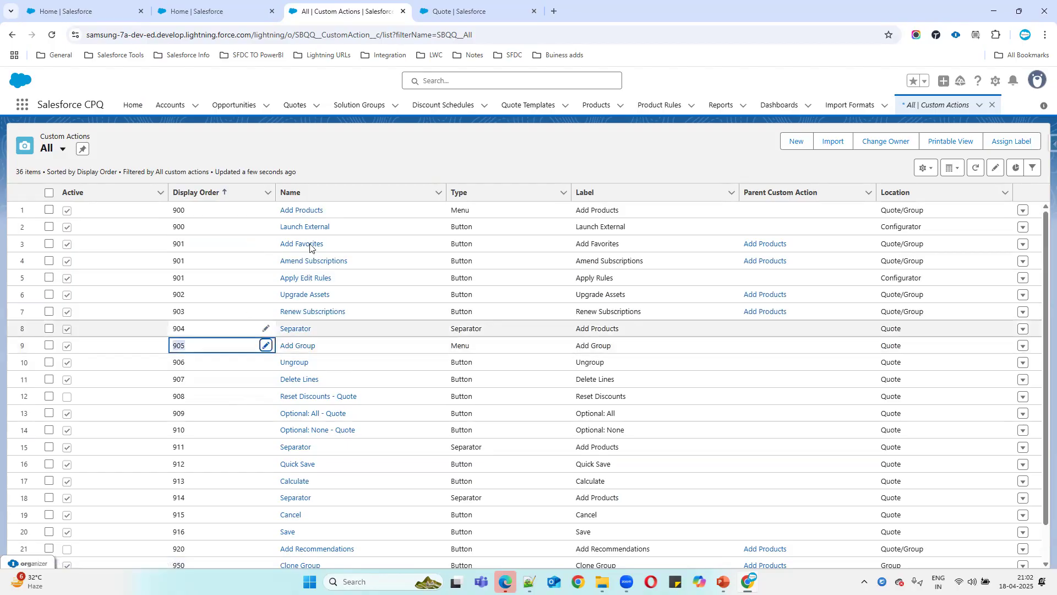
click(460, 12)
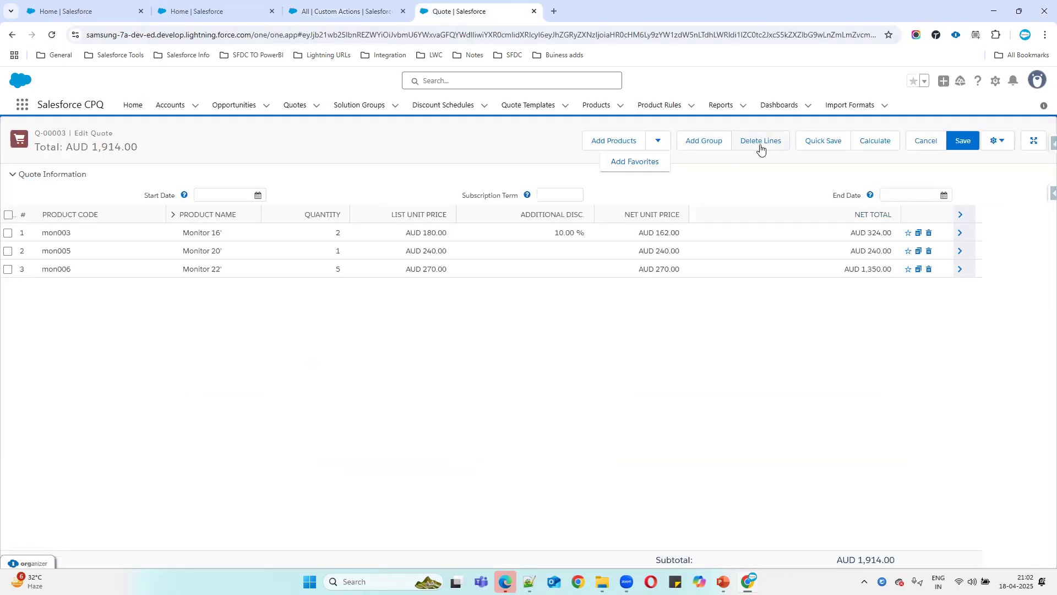
click(331, 14)
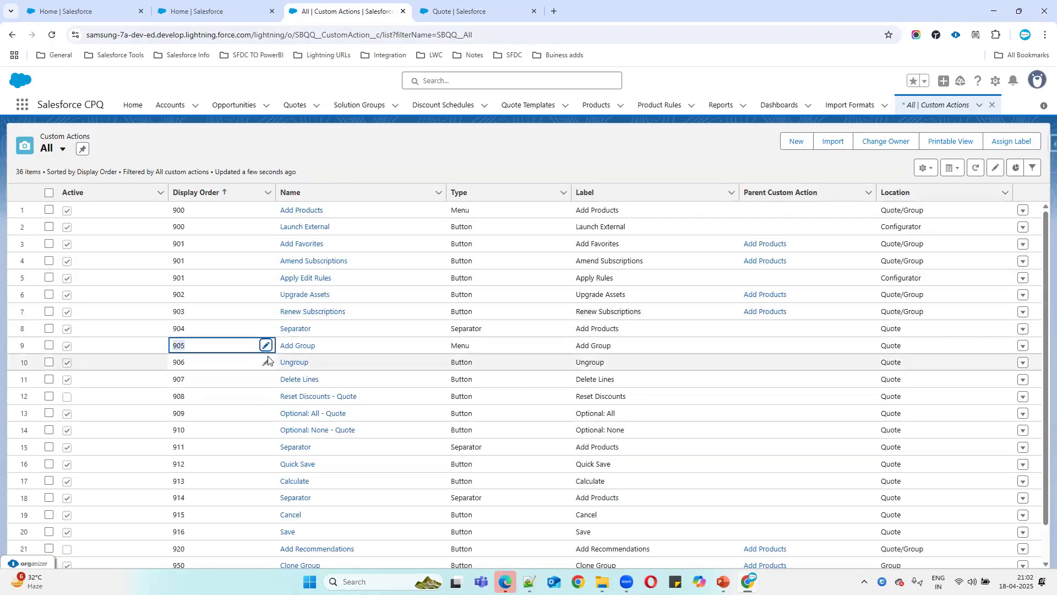
click(198, 379)
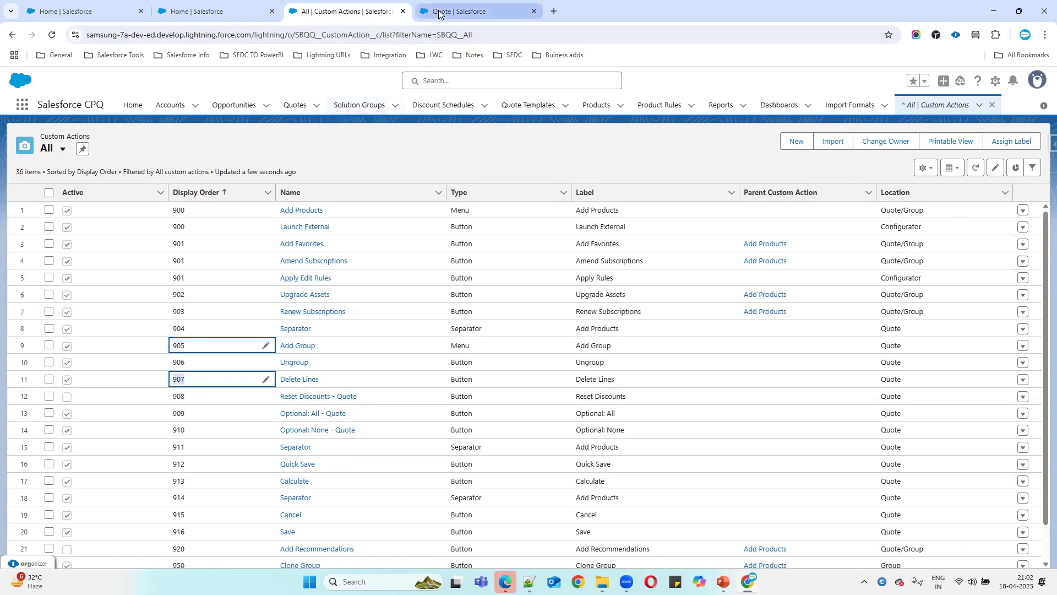
Check the Add Products record's display order against its position among the quote line editor's buttons
click(216, 213)
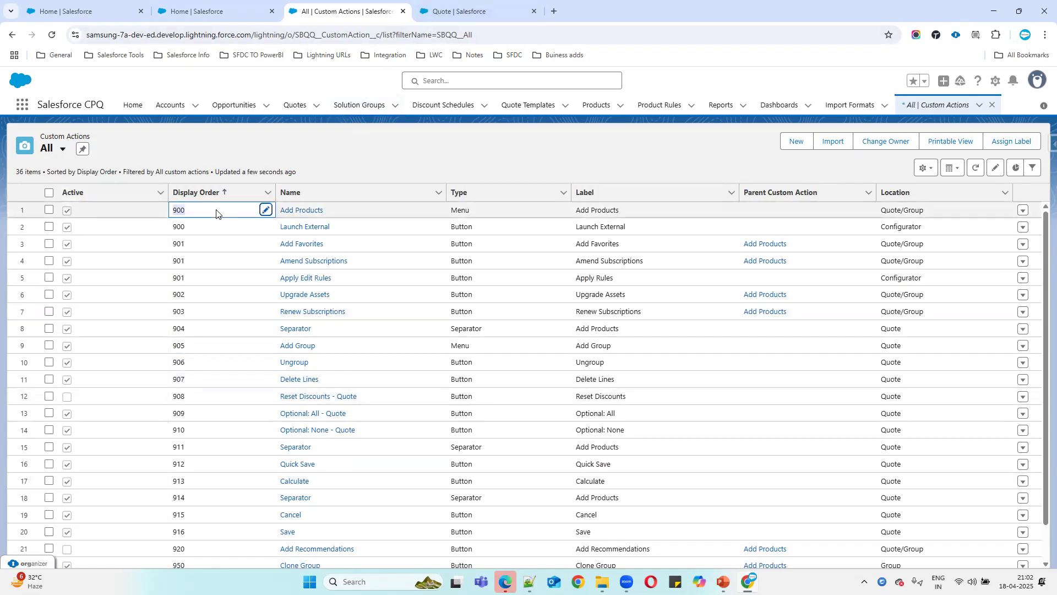
click(467, 7)
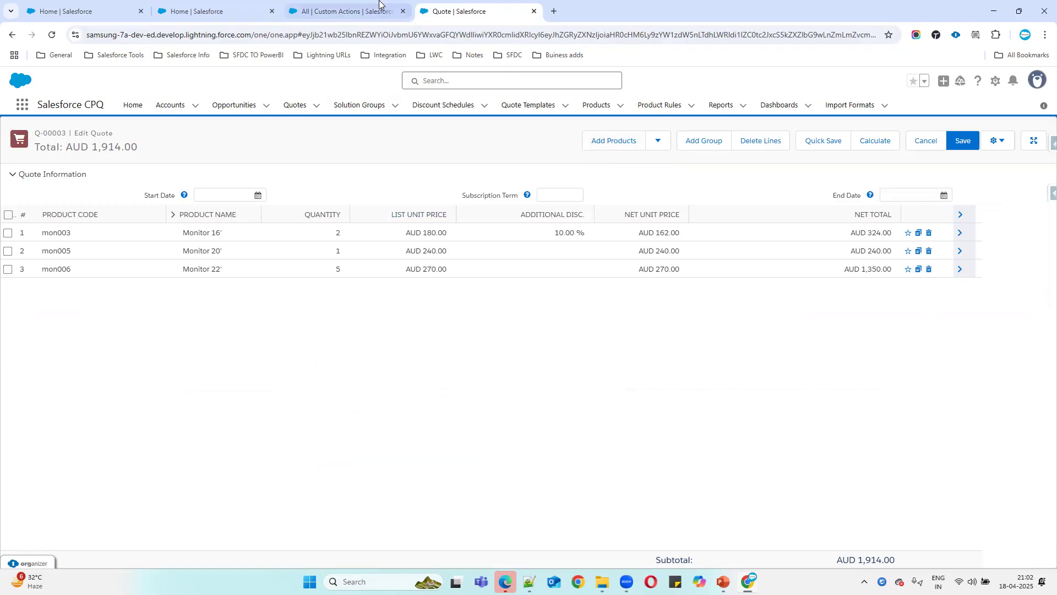
click(344, 11)
click(239, 150)
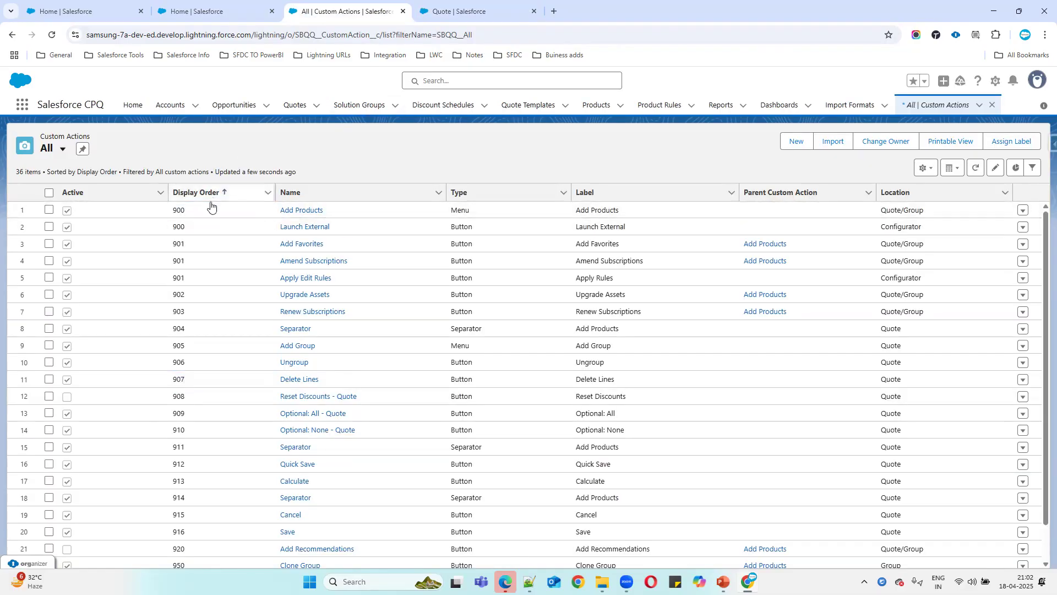
click(172, 212)
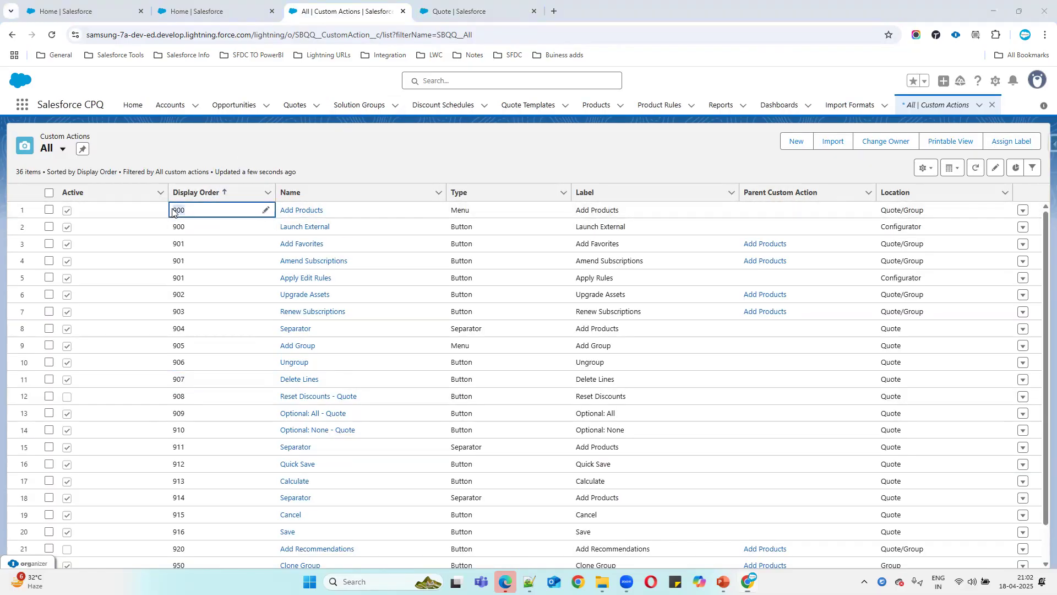
click(562, 72)
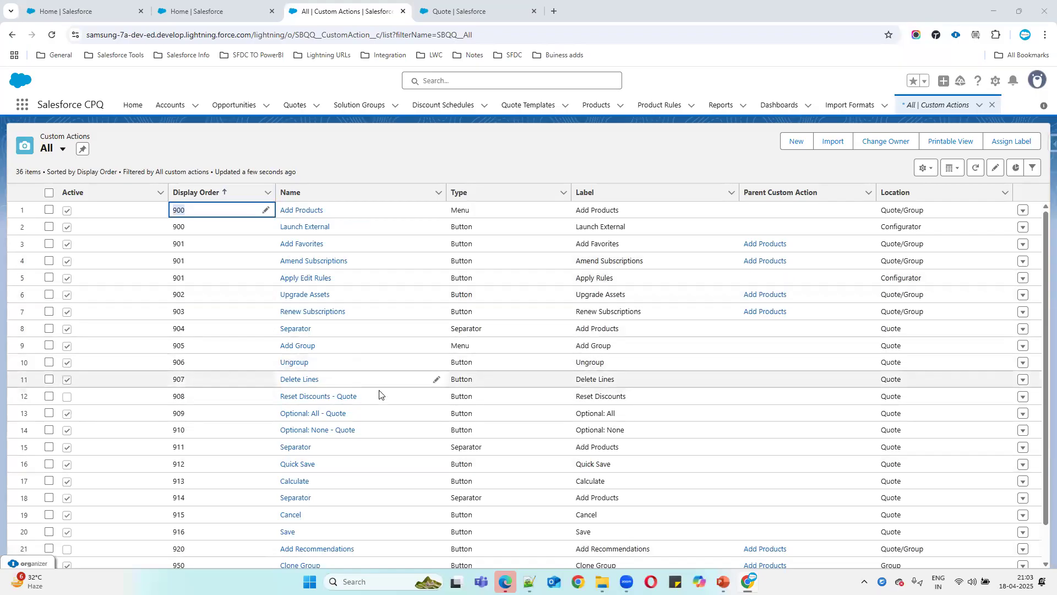
View the product selection page that Add Products opens, dismissing the guided selling prompt, and return to the quote line editor
click(464, 15)
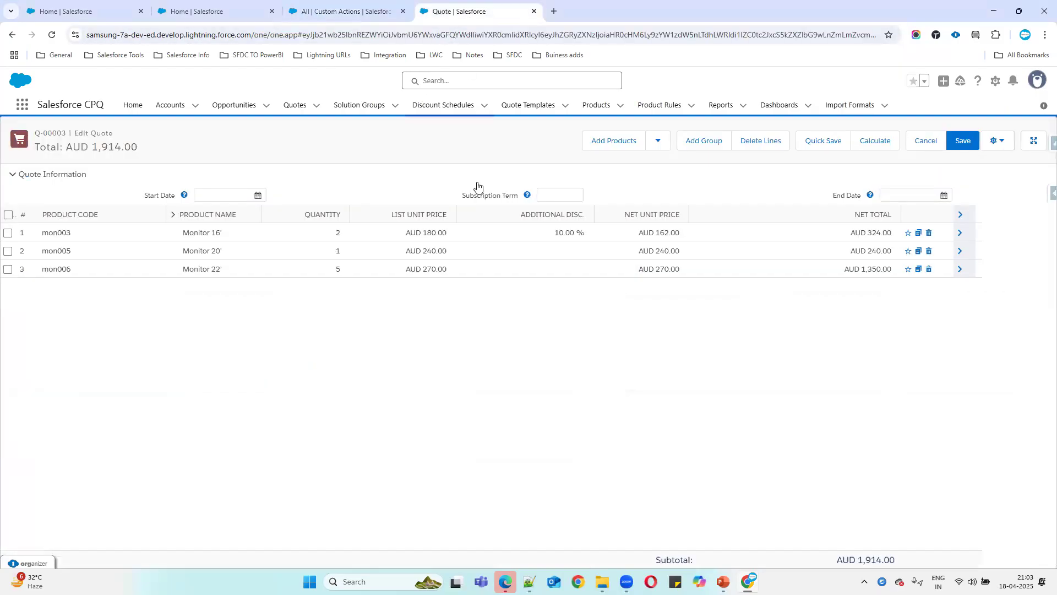
click(626, 142)
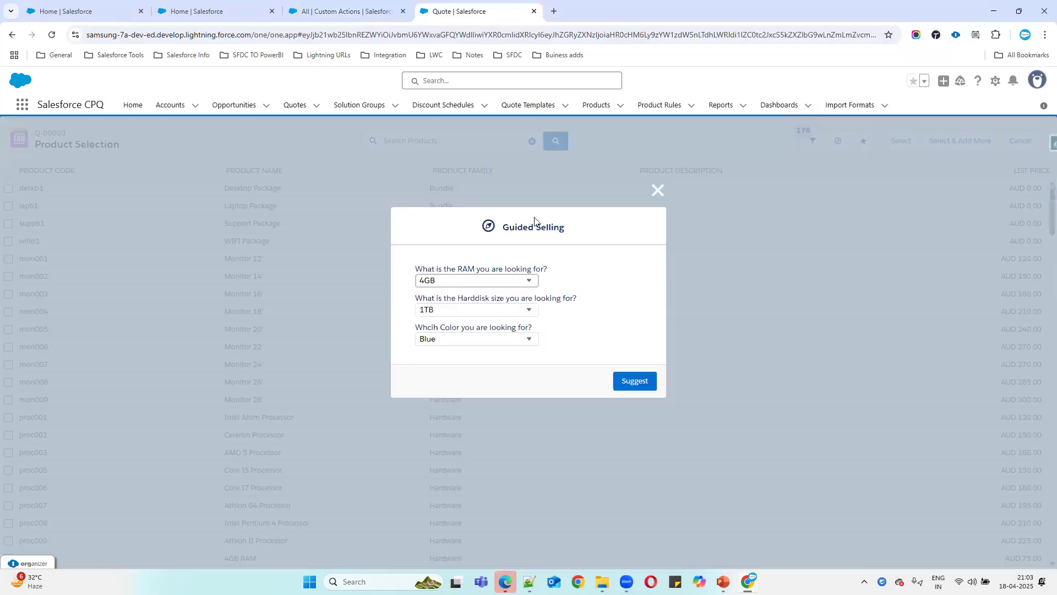
click(659, 192)
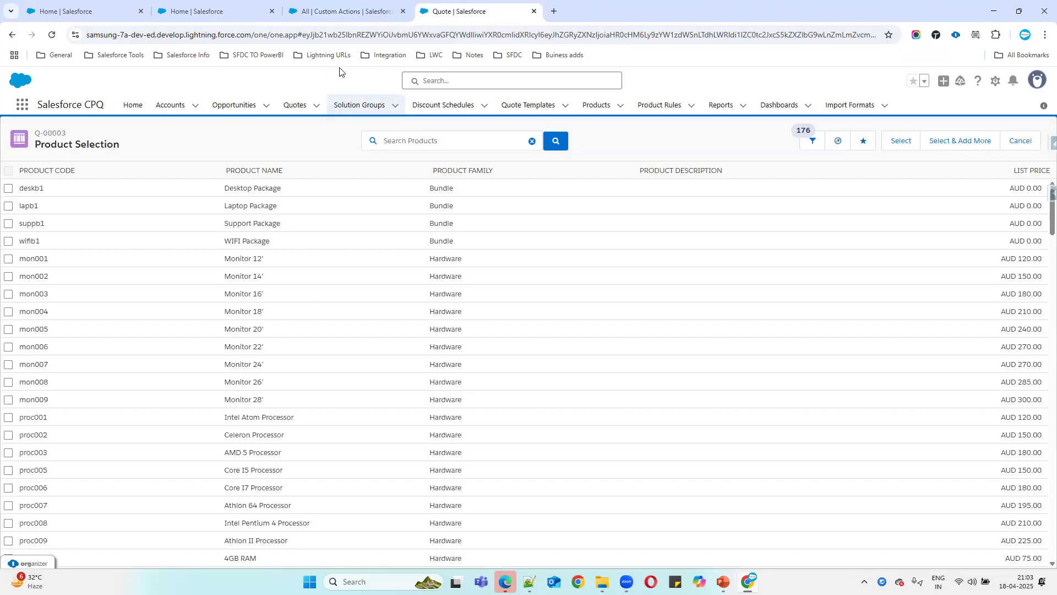
click(11, 35)
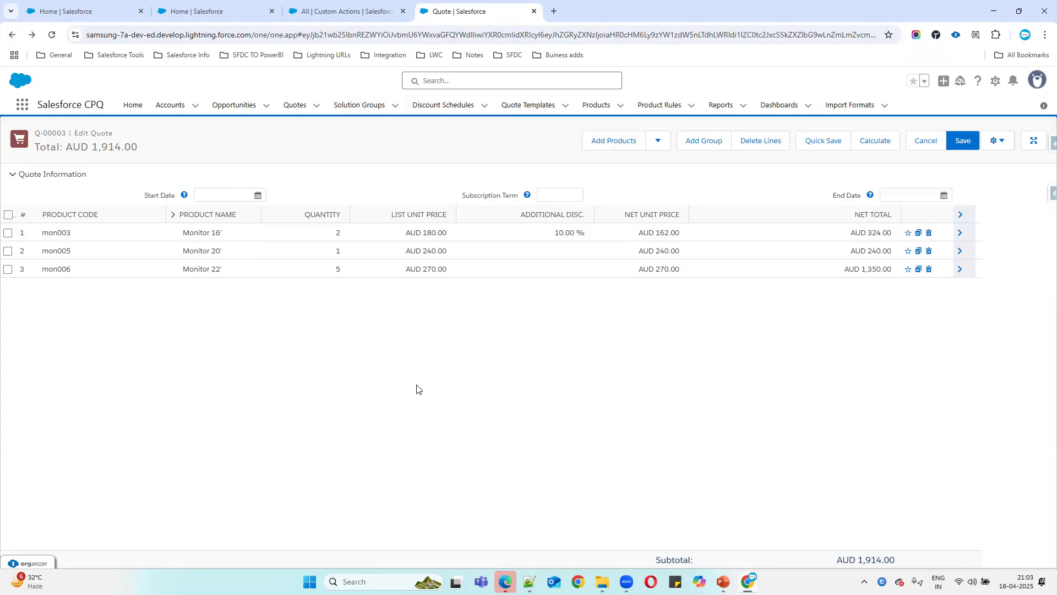
click(1051, 194)
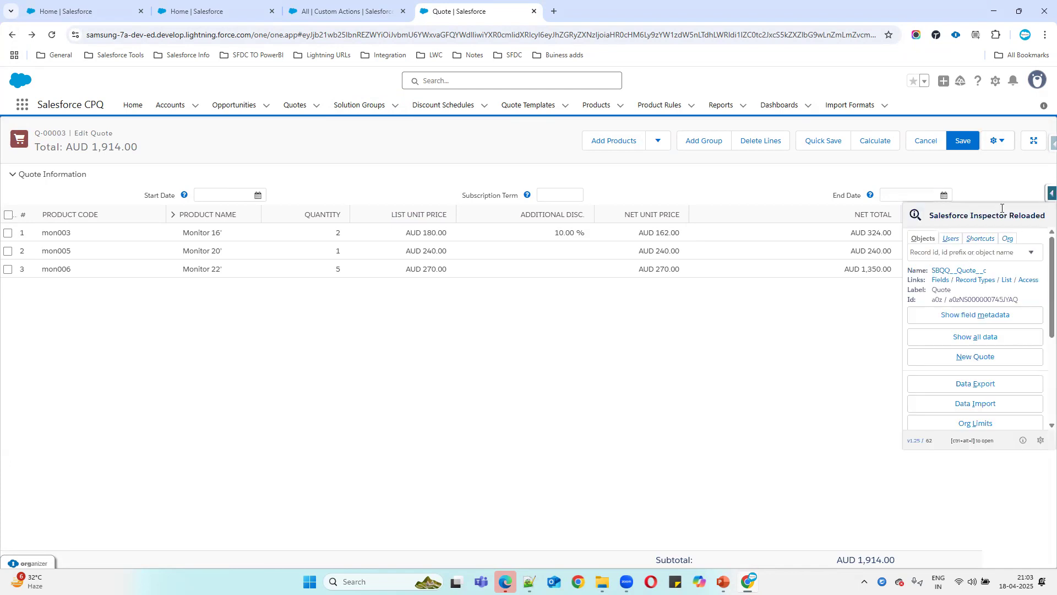
click(1012, 177)
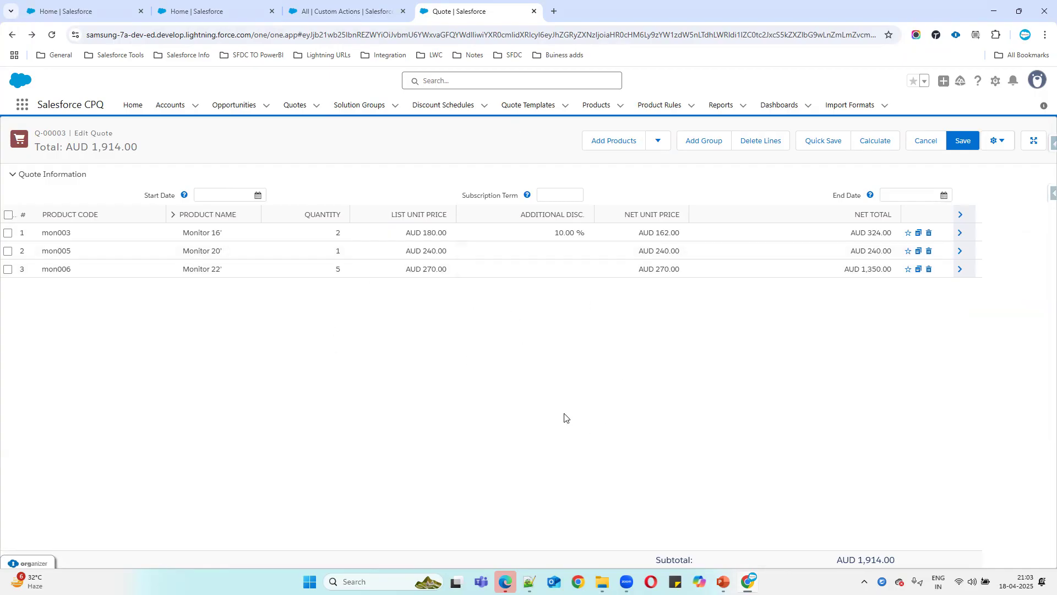
Check the Add Products menu in the quote, then start a new custom action record with the type Button
click(659, 143)
click(342, 8)
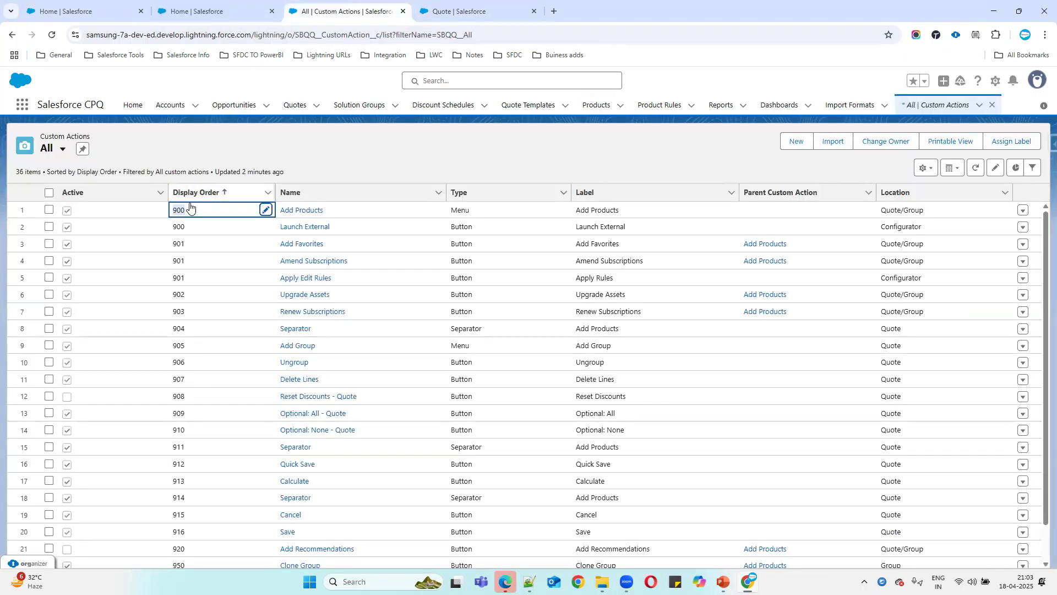
click(794, 142)
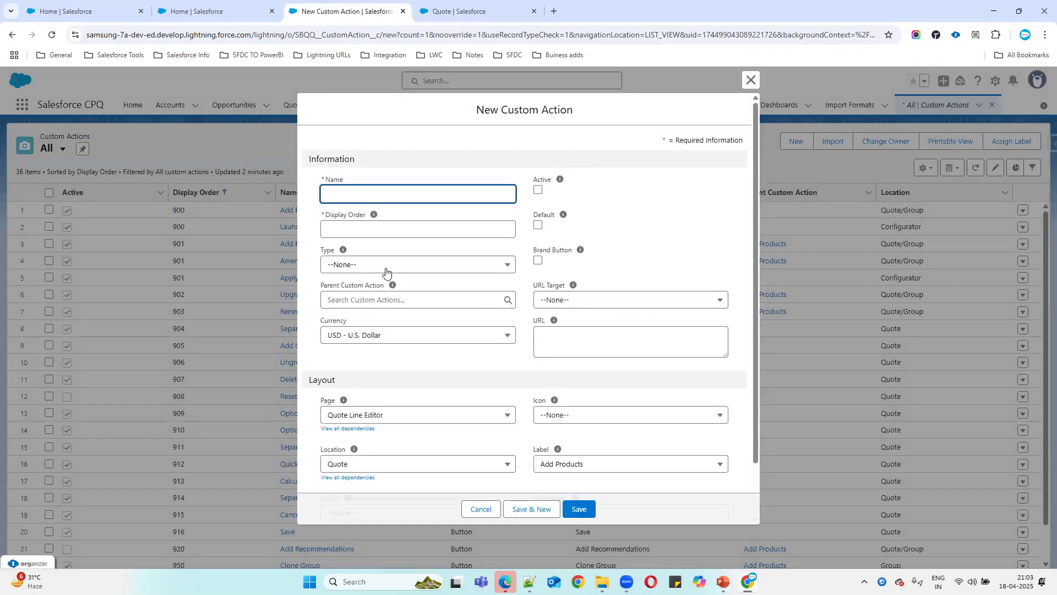
click(386, 275)
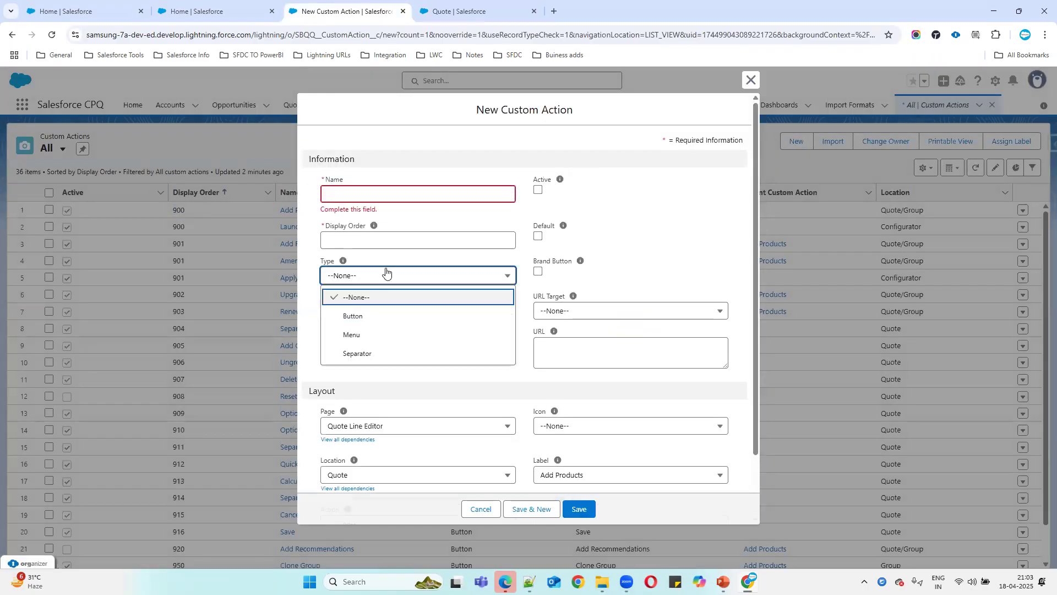
click(374, 315)
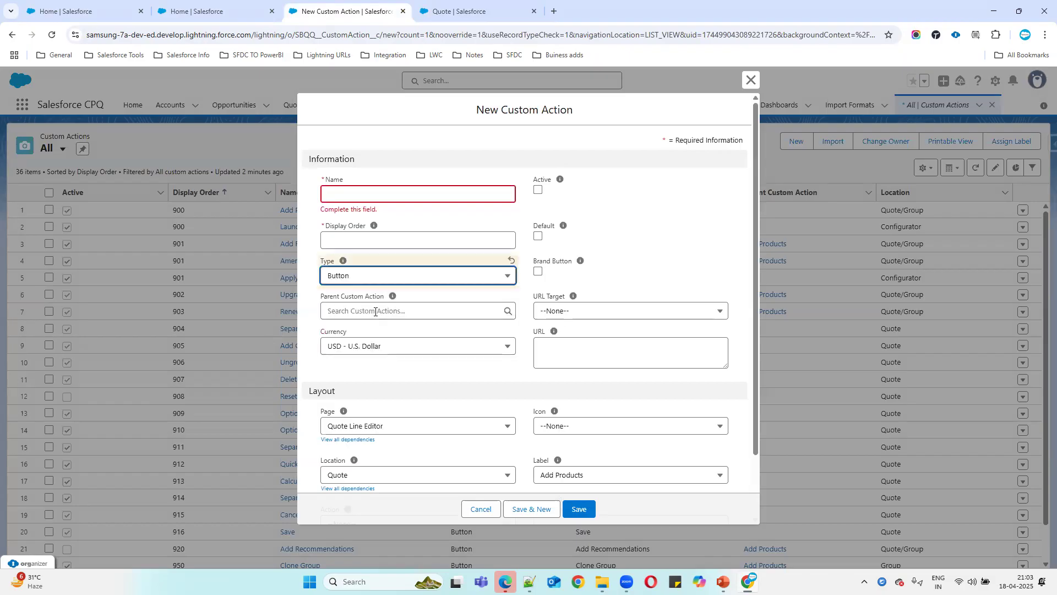
Name the new custom action "Show Software" and mark it as active
click(361, 196)
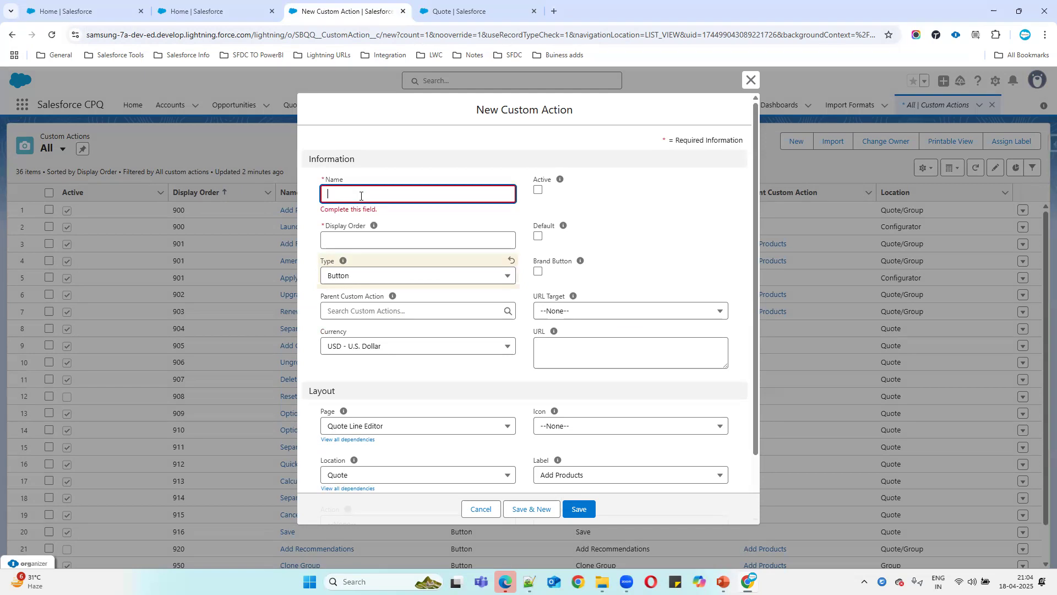
text(Add Sof)
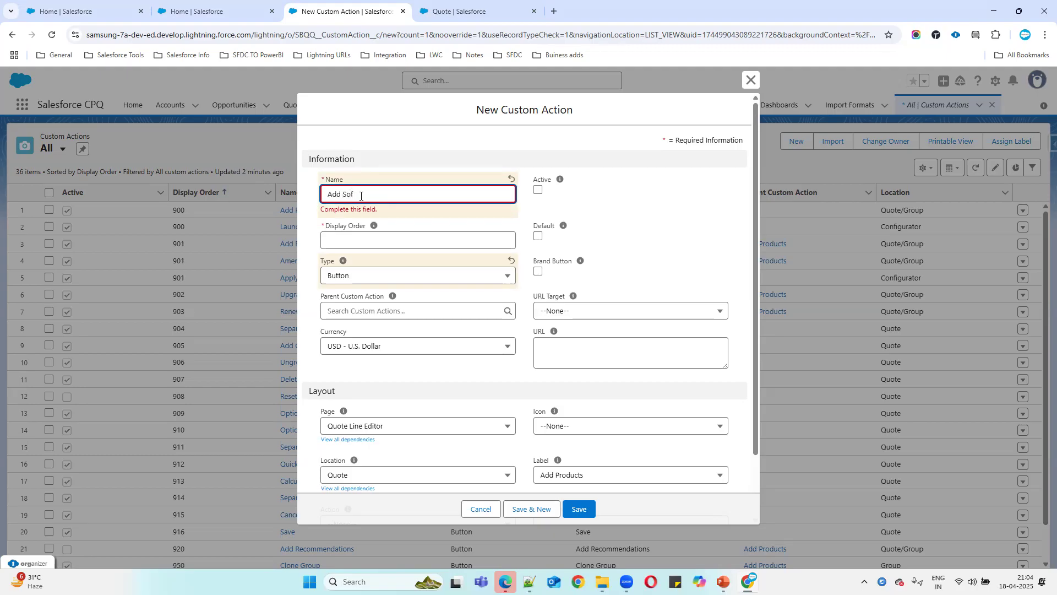
key(BackSpace)
key(BackSpace)
key(BackSpace)
key(BackSpace)
key(BackSpace)
click(537, 191)
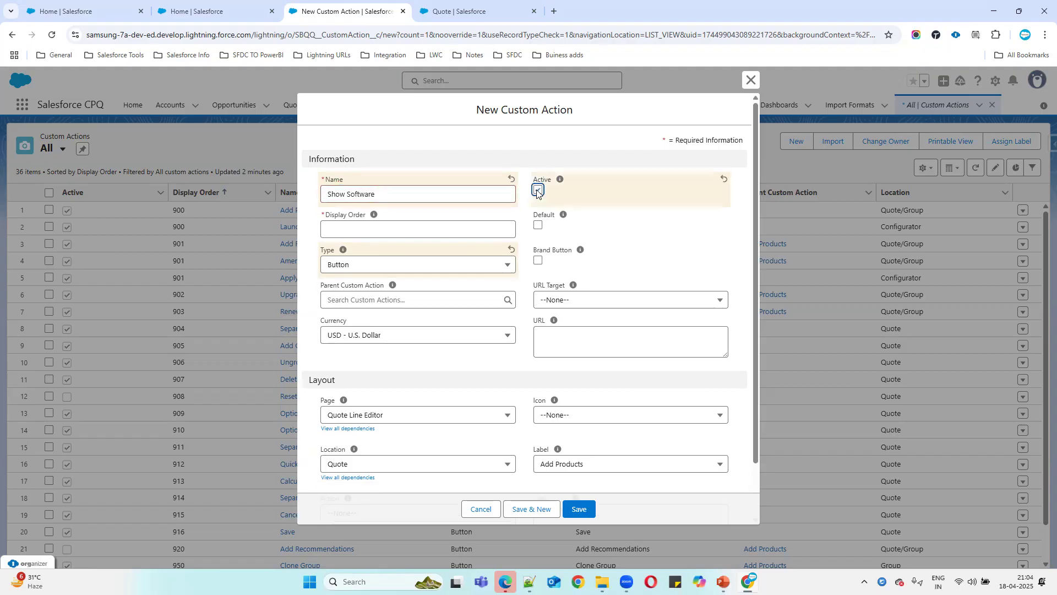
Set the new custom action's display order to 1, check the button order in the quote line editor, and return to the form
click(370, 231)
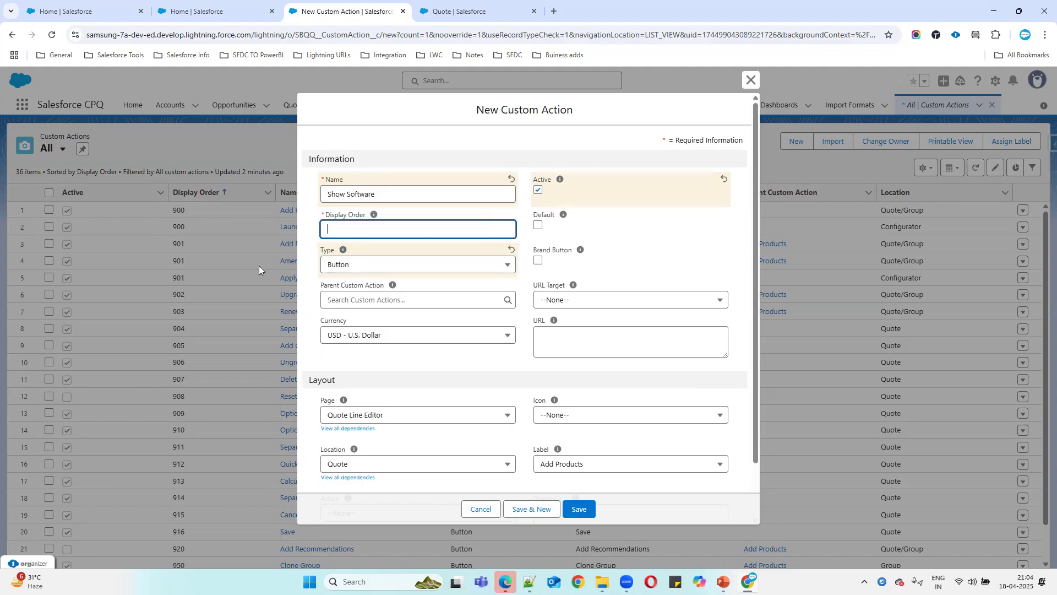
text(8)
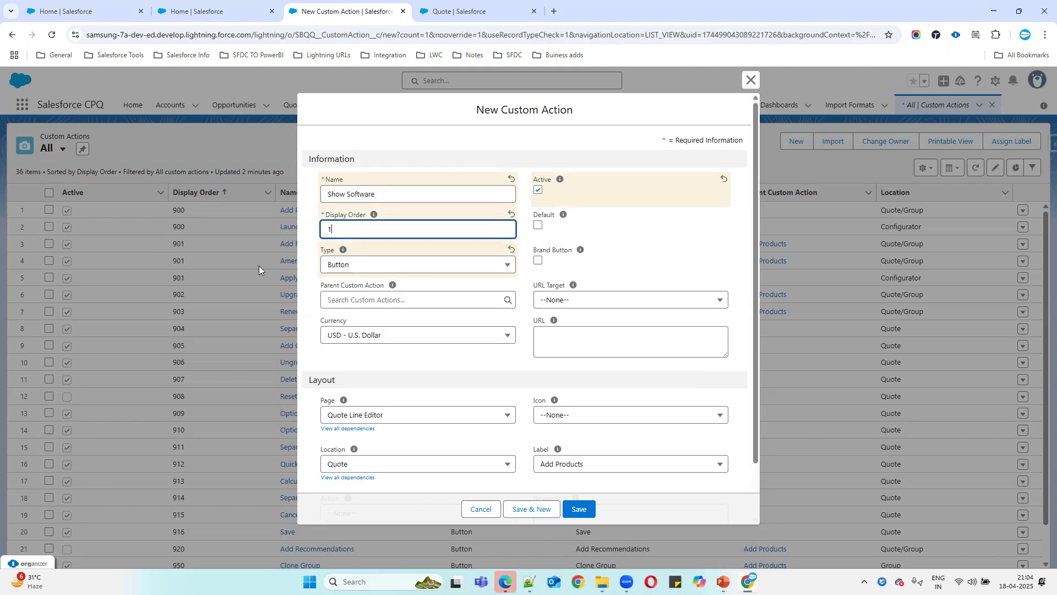
text(99)
mouse_move(372, 220)
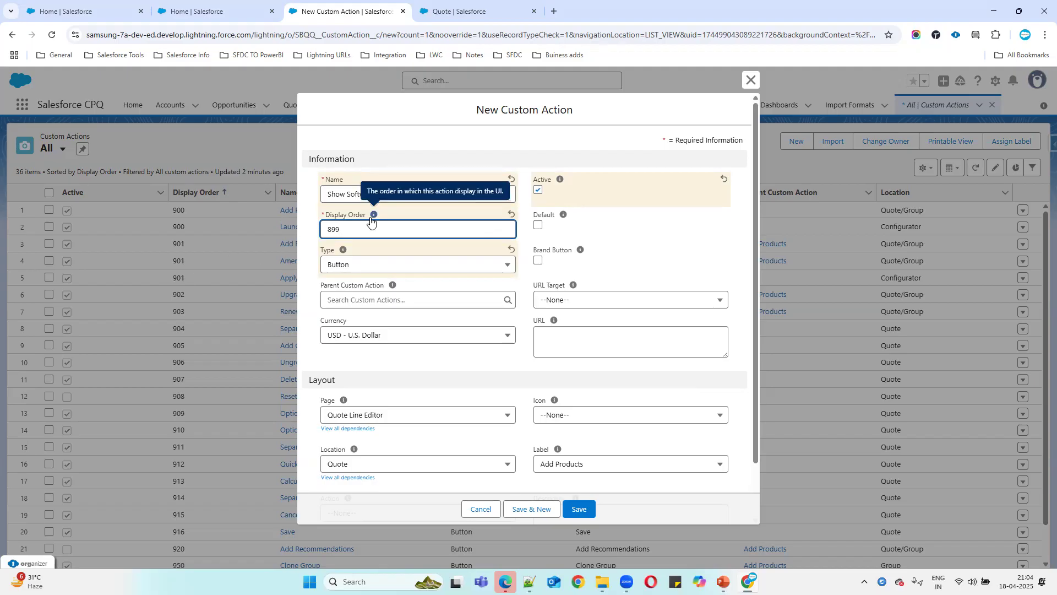
key(ctrl+a)
key(BackSpace)
text(1)
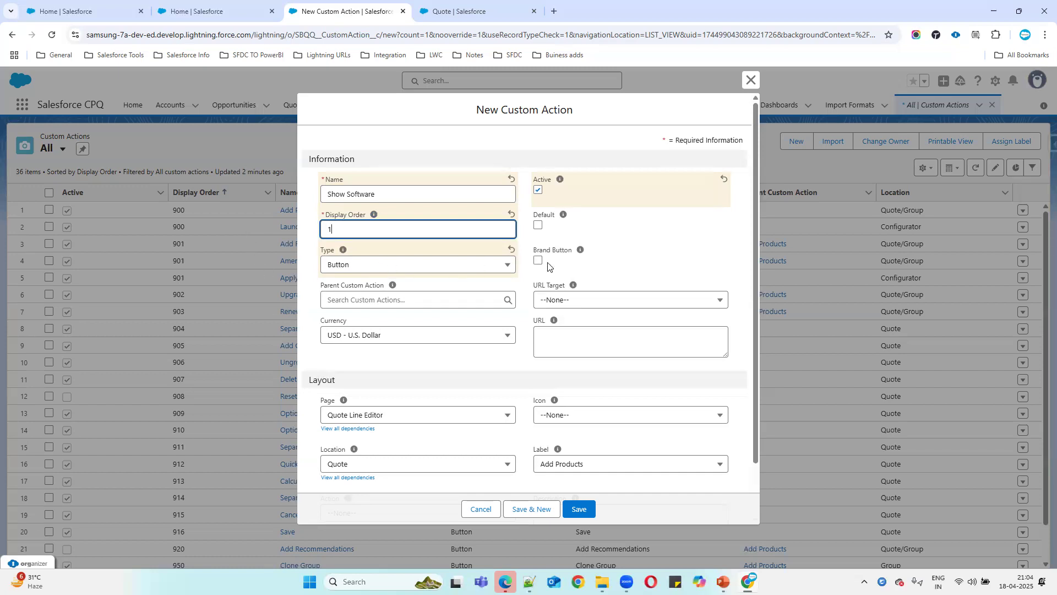
click(484, 13)
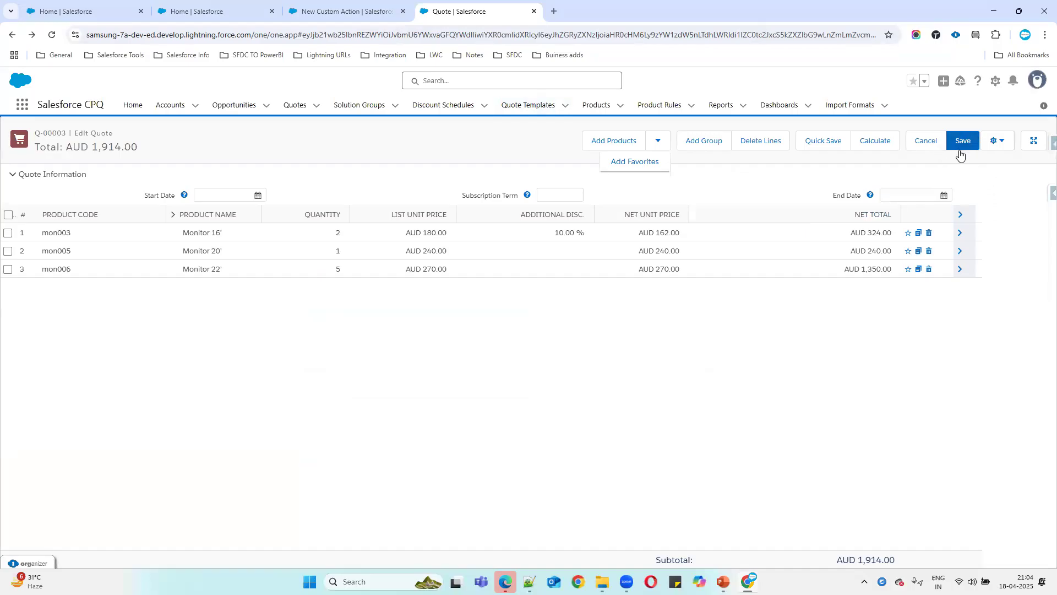
click(403, 4)
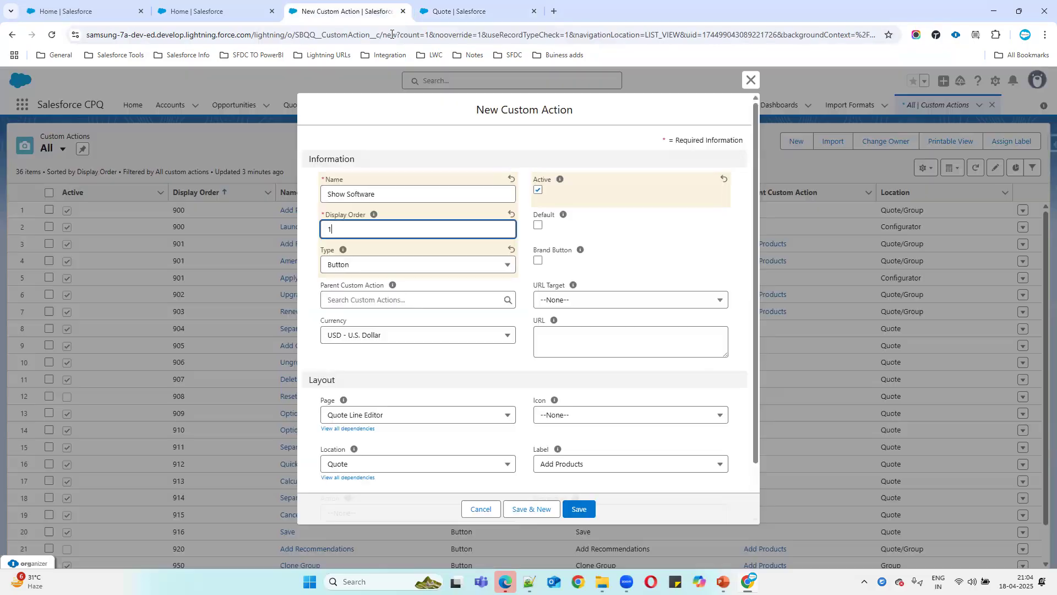
Mark the new custom action as a brand button, then check the existing buttons in the quote line editor
click(538, 260)
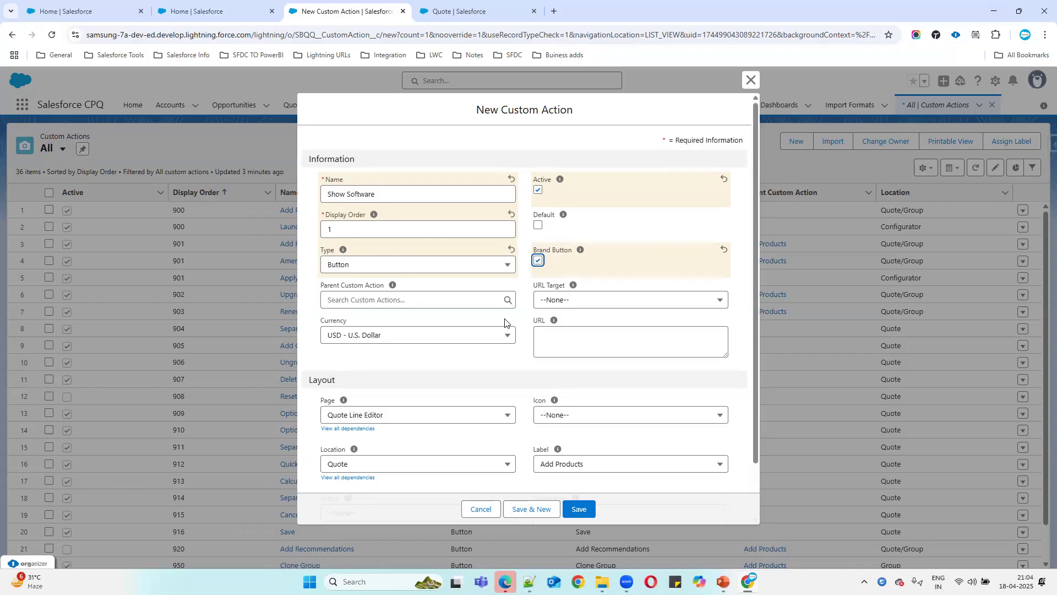
scroll(489, 392, down, 1)
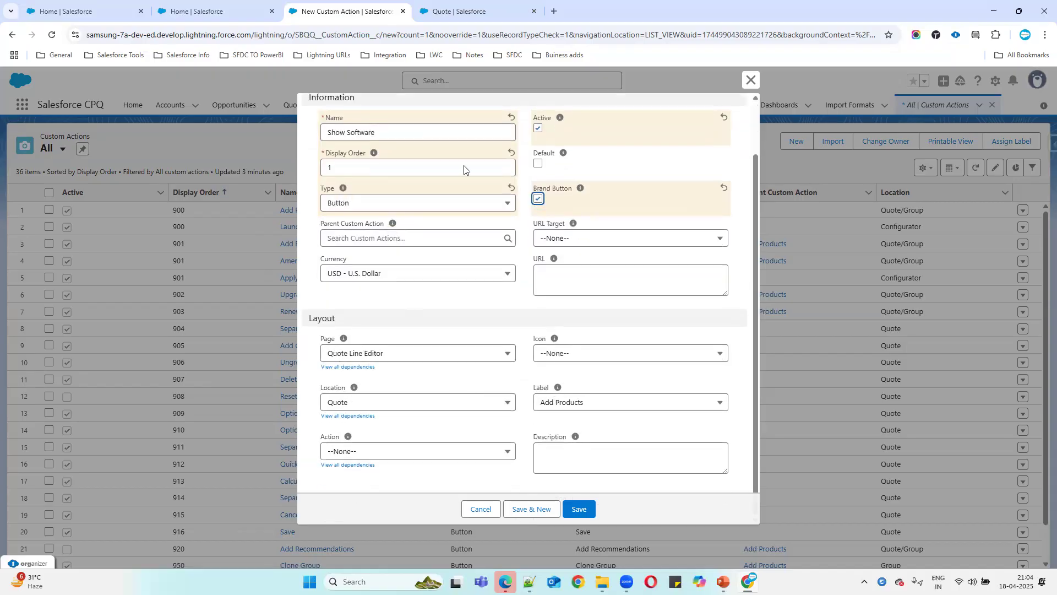
click(447, 11)
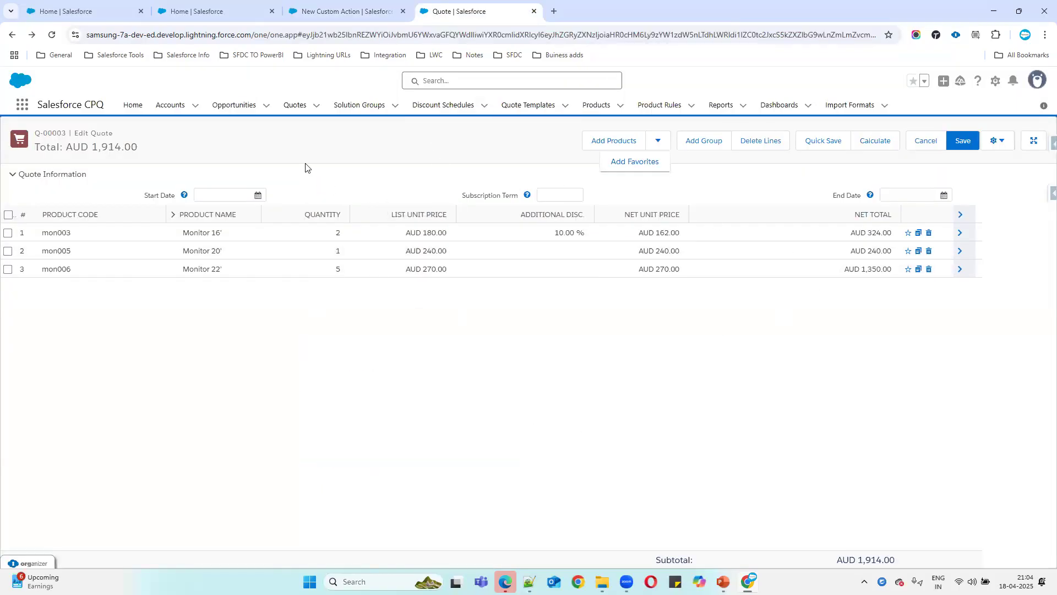
click(335, 12)
Keep the custom action's page as Quote Line Editor and set its location to Quote/Group, checking the quote's button area
click(380, 354)
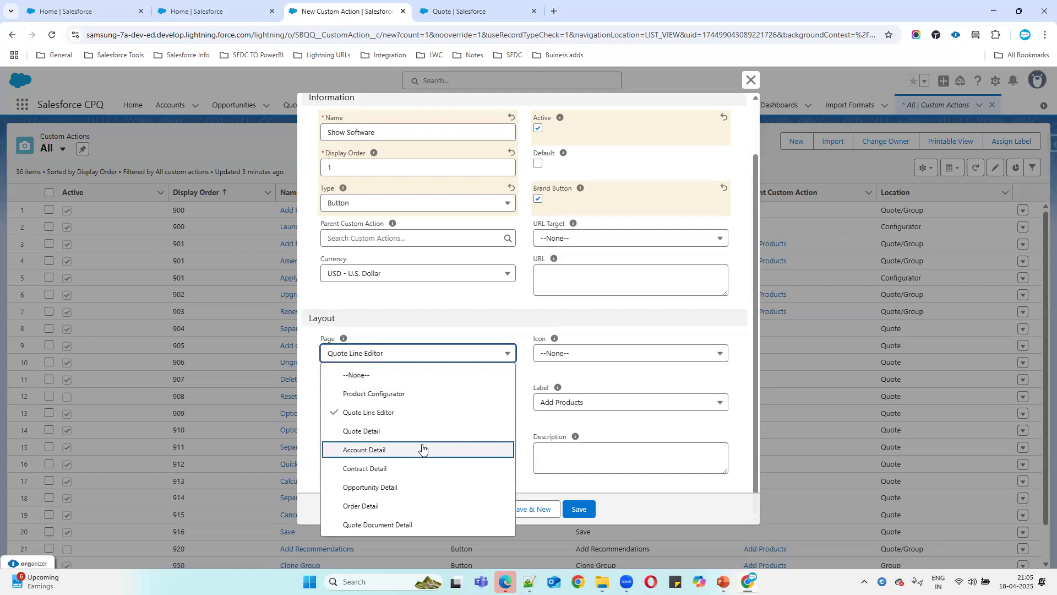
click(400, 414)
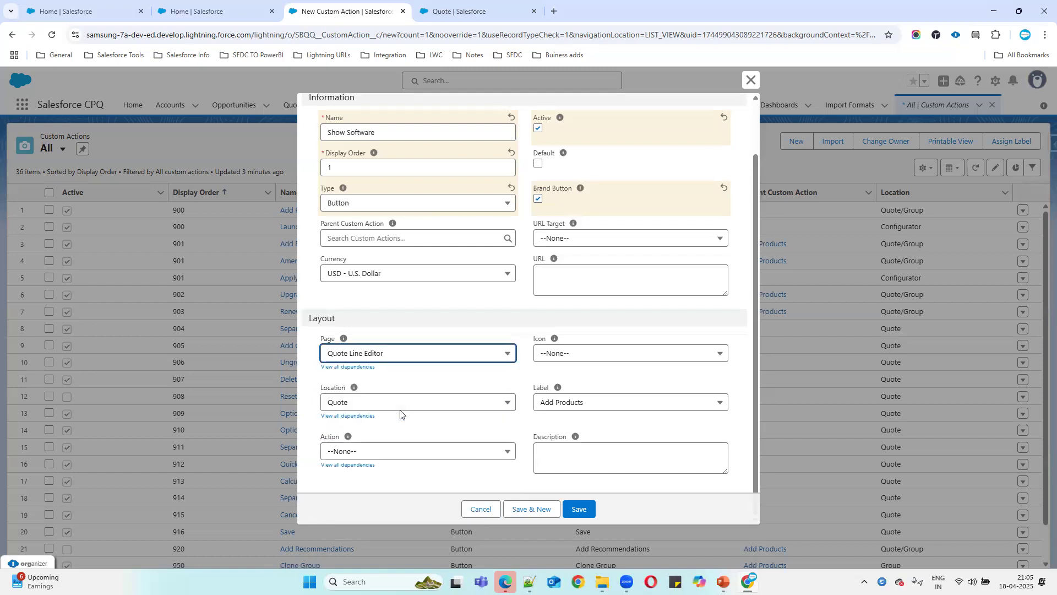
click(371, 404)
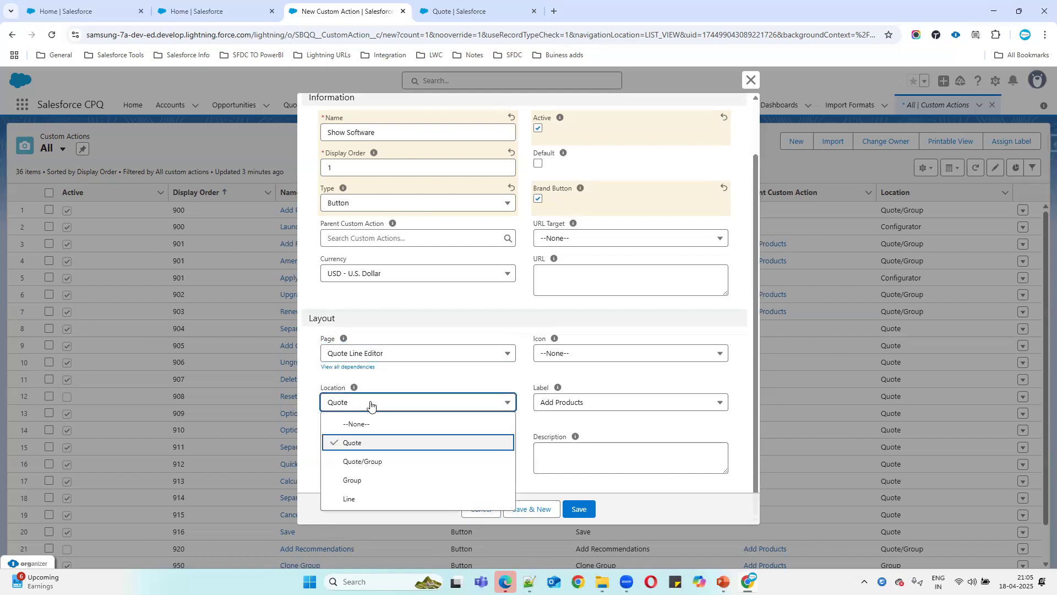
click(355, 461)
click(473, 7)
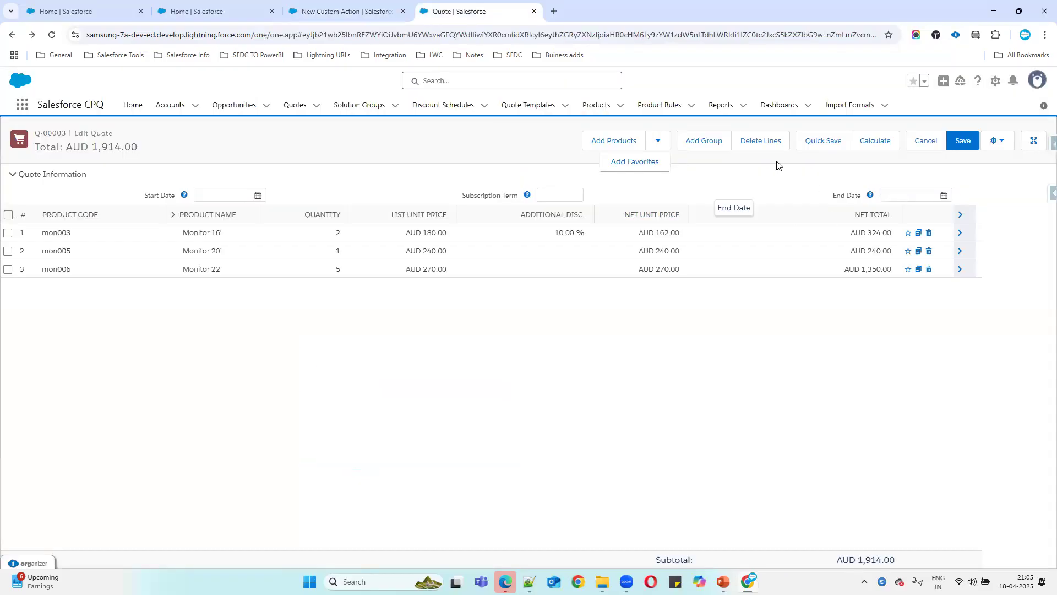
click(353, 11)
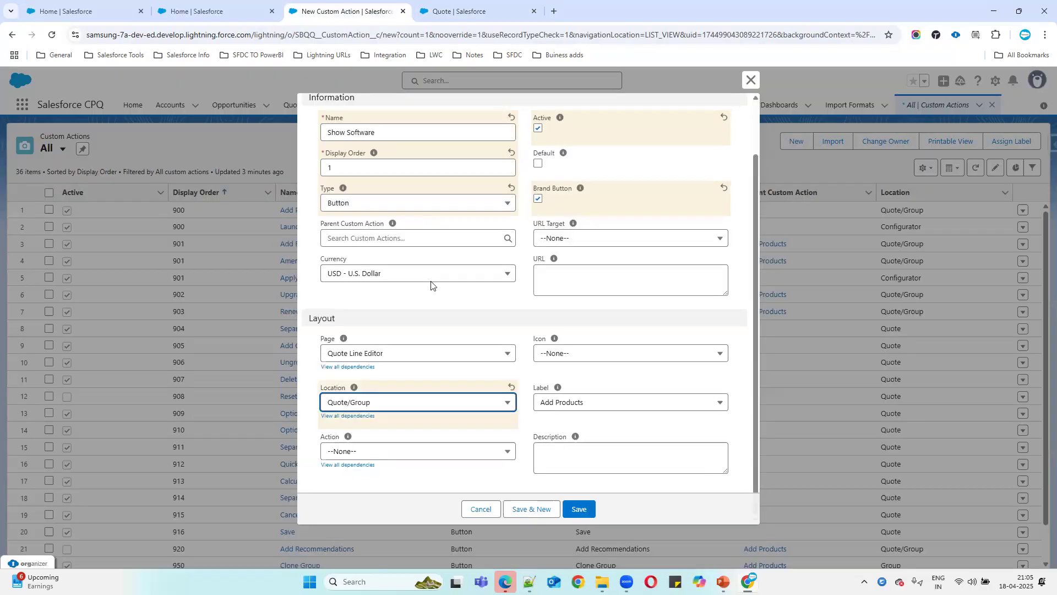
Set the custom action's Action field to Add Products
click(367, 450)
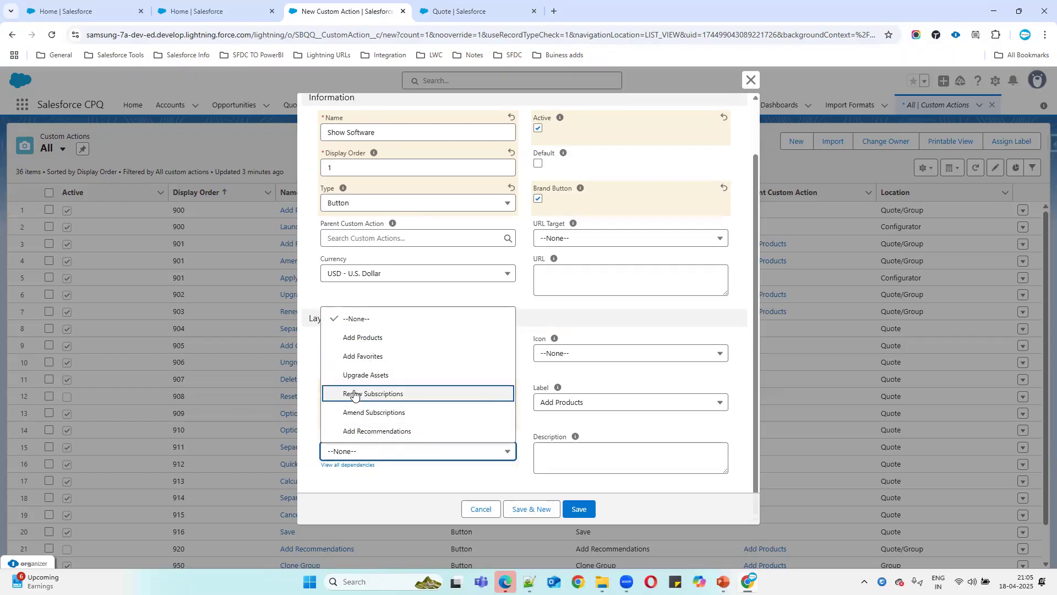
click(392, 337)
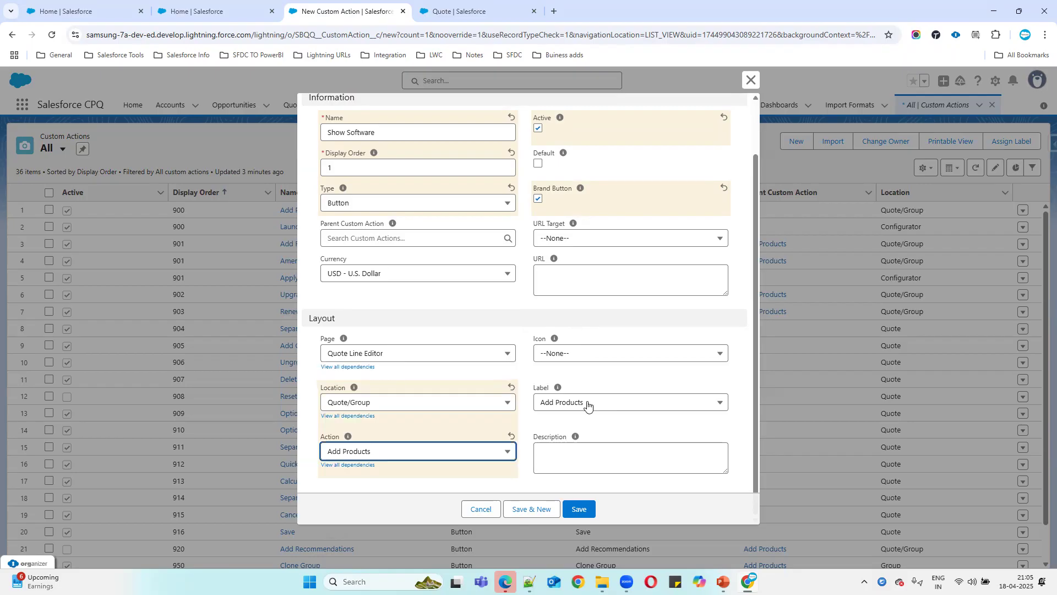
Look through the available values of the Label field for one that suits the software button
double_click(540, 387)
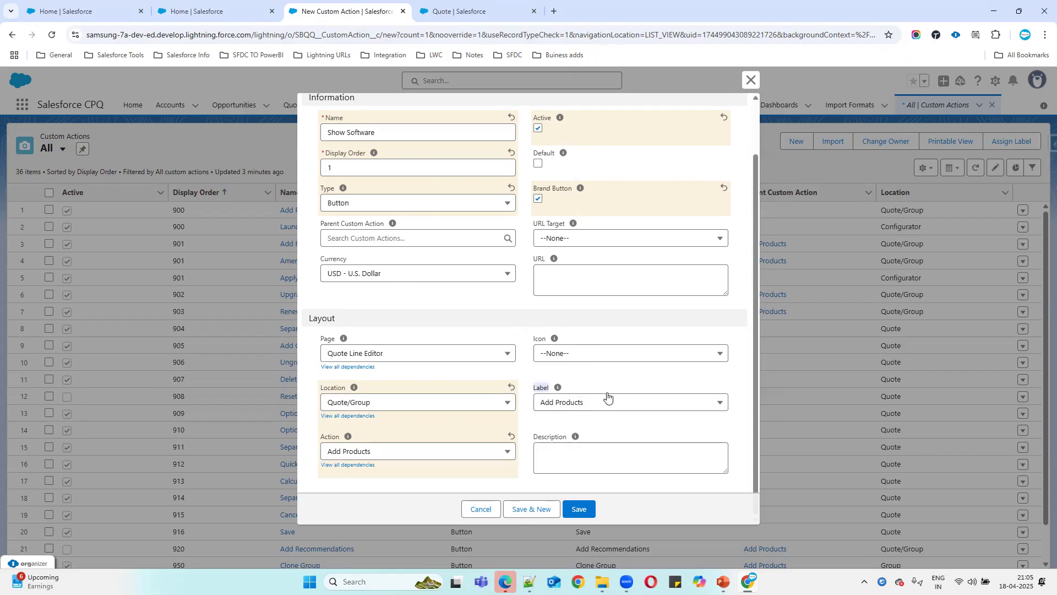
click(583, 403)
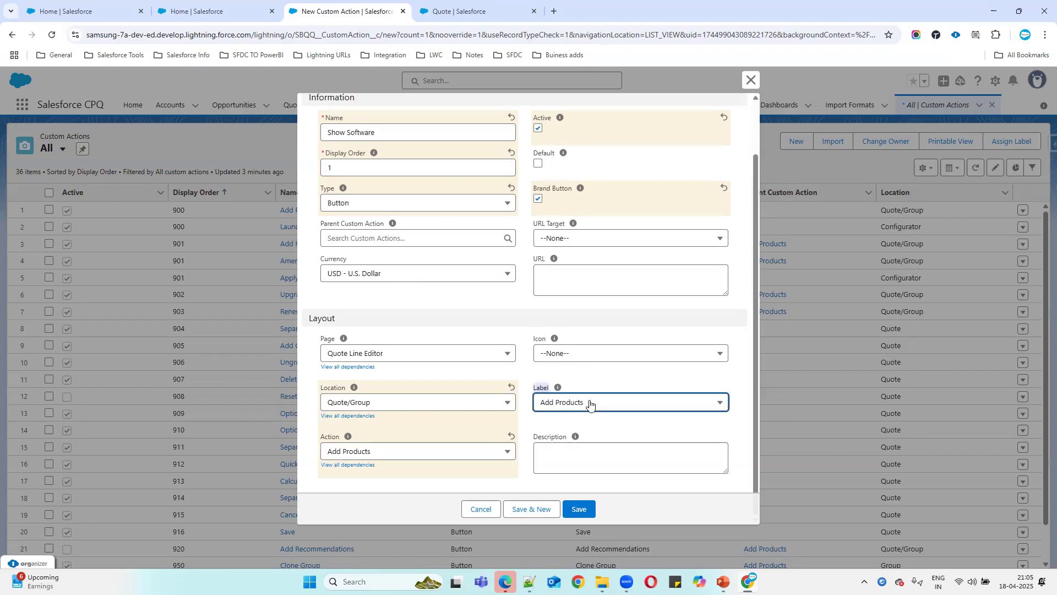
scroll(654, 306, down, 9)
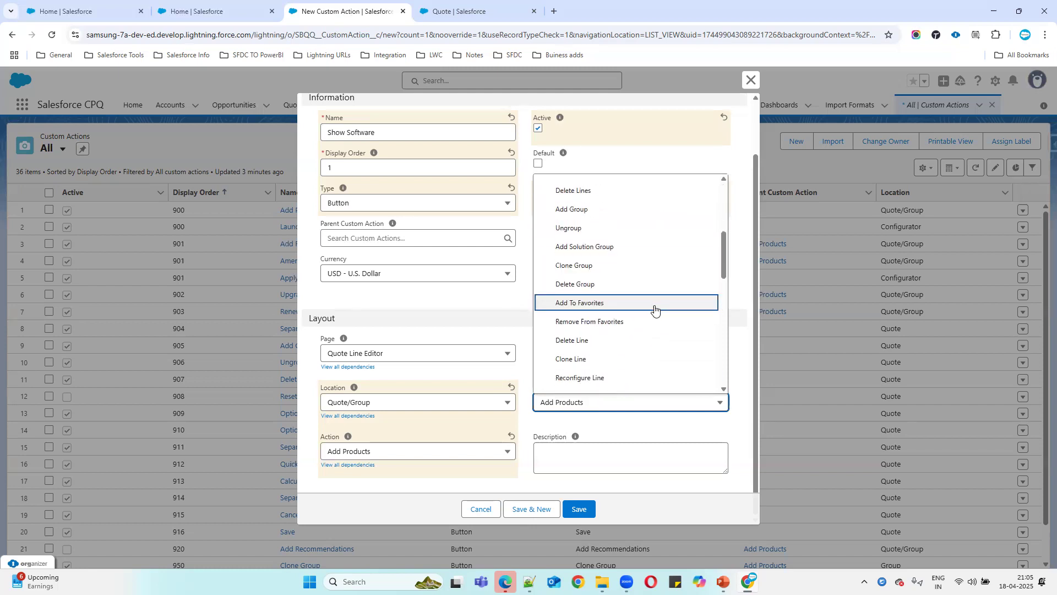
scroll(598, 374, down, 3)
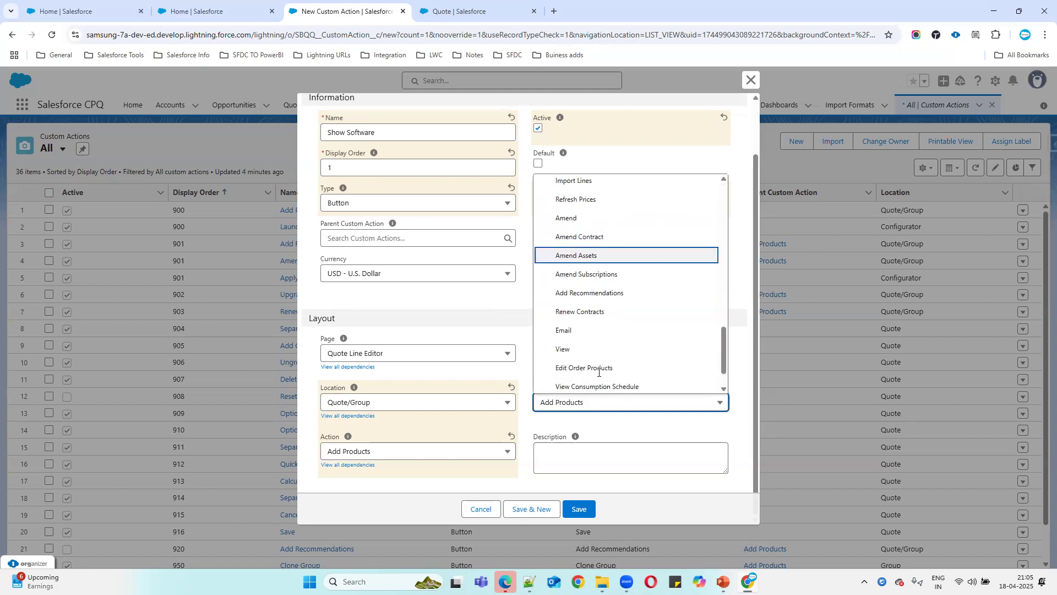
scroll(617, 369, up, 2)
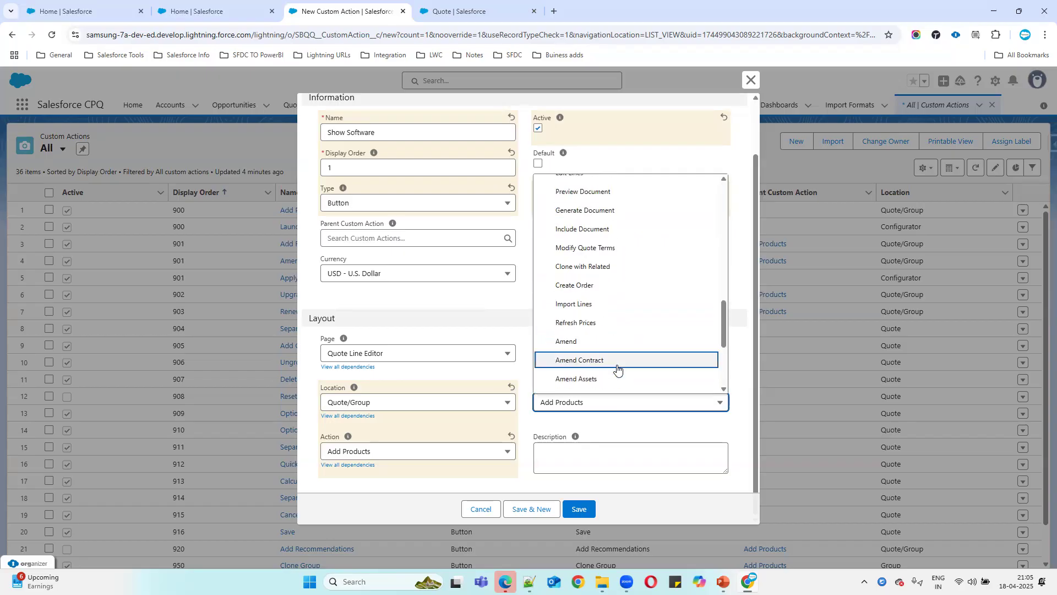
scroll(617, 369, up, 10)
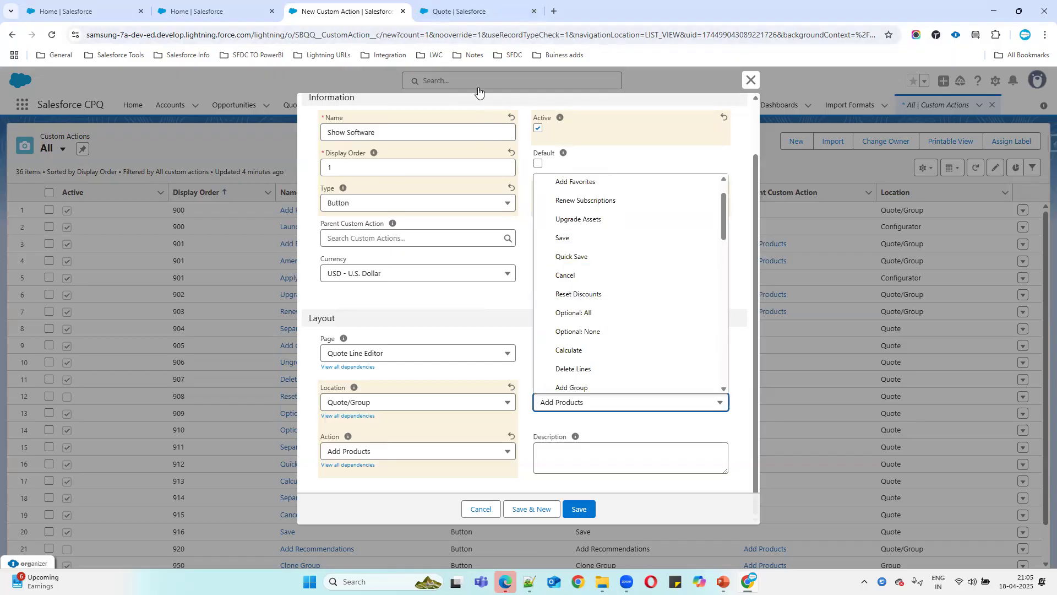
Annotate the quote line editor with the text "Add Software" beside the Add Products button
click(466, 11)
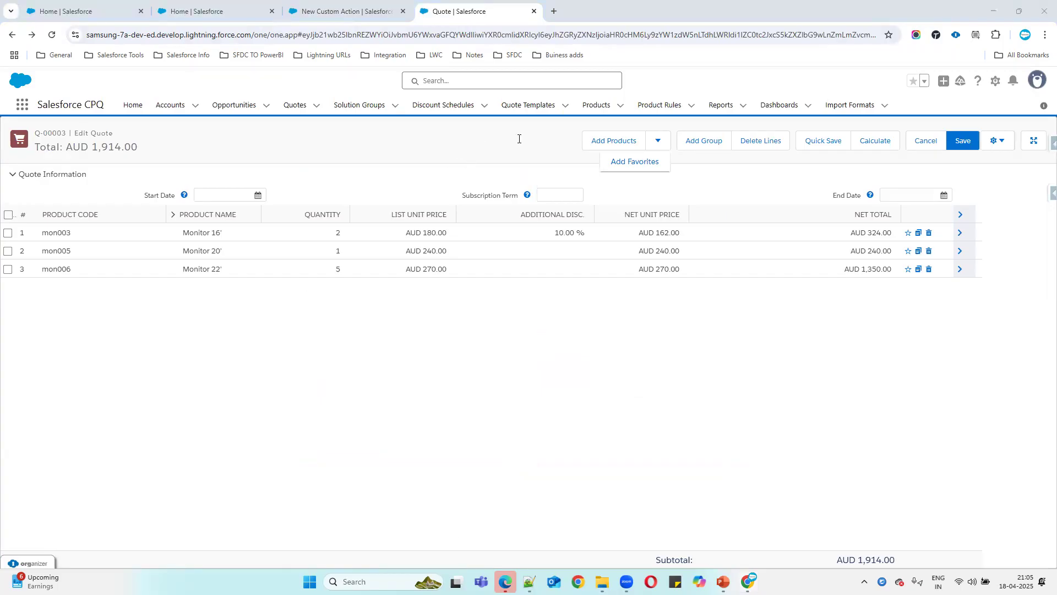
click(484, 141)
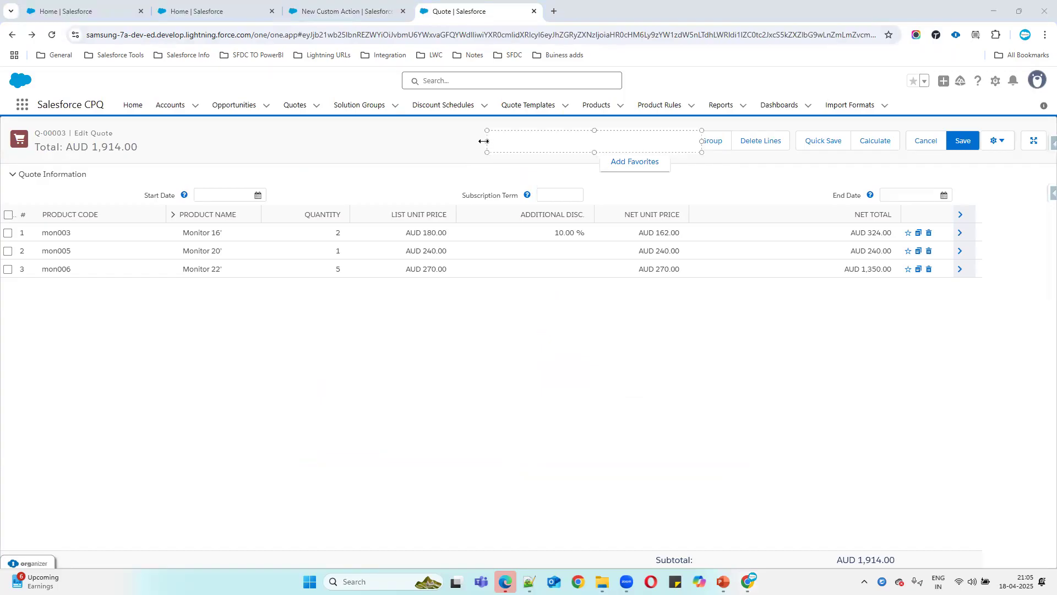
text(Add Software)
click(475, 145)
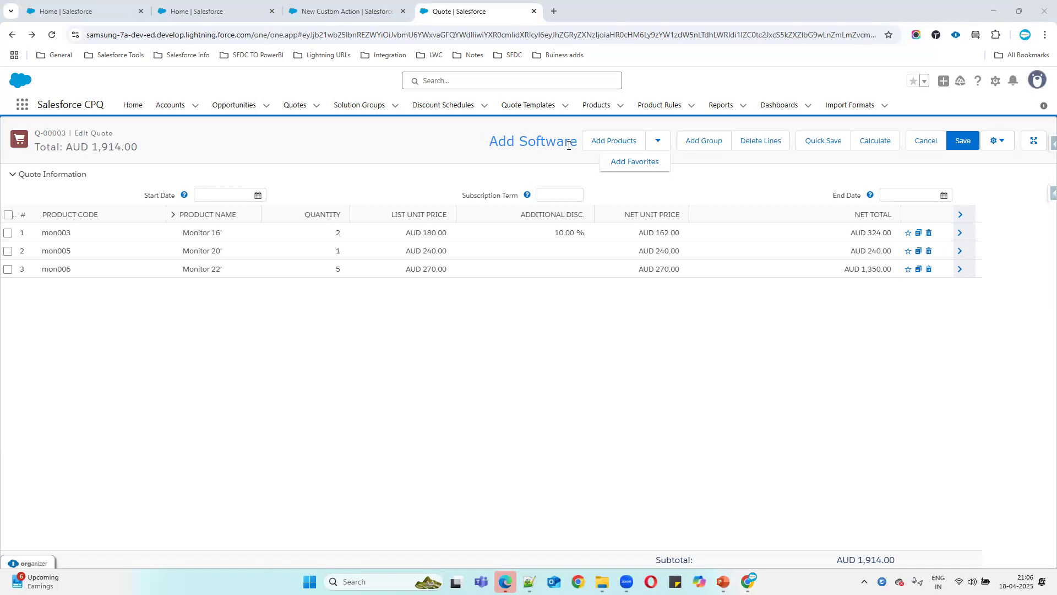
click(355, 9)
click(312, 12)
click(348, 17)
drag(535, 390, 627, 387)
click(627, 390)
Open Setup from the Salesforce home page, search the Object Manager for "action", and open the Custom Action object
click(193, 5)
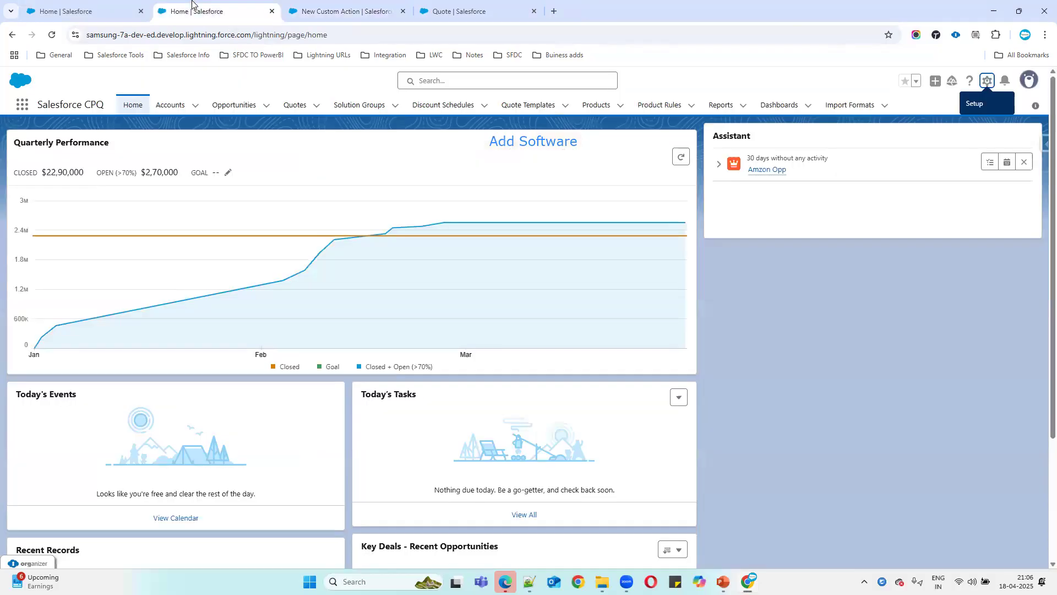
click(986, 81)
click(955, 125)
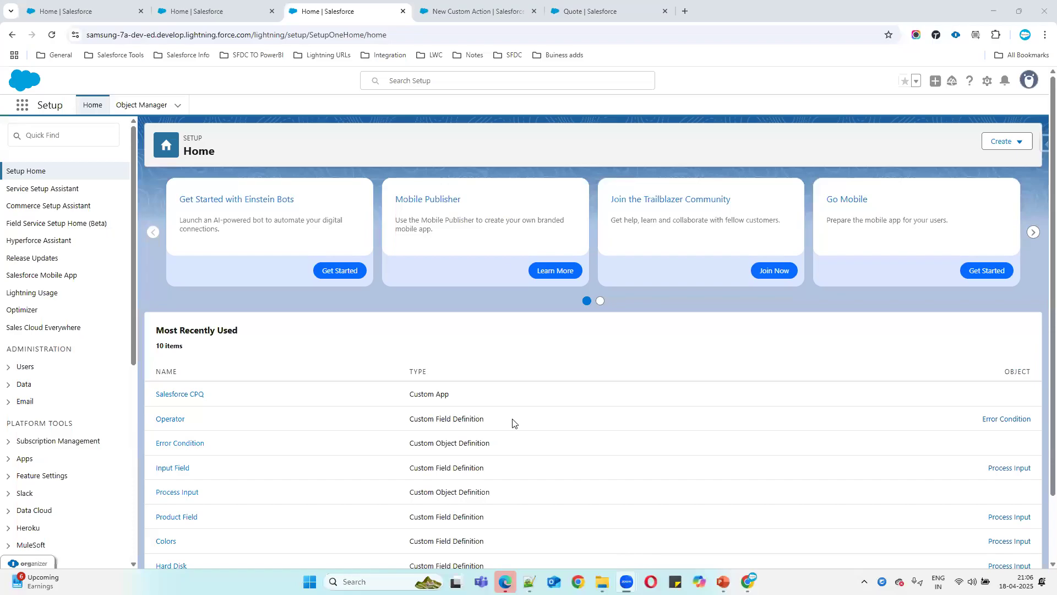
click(141, 106)
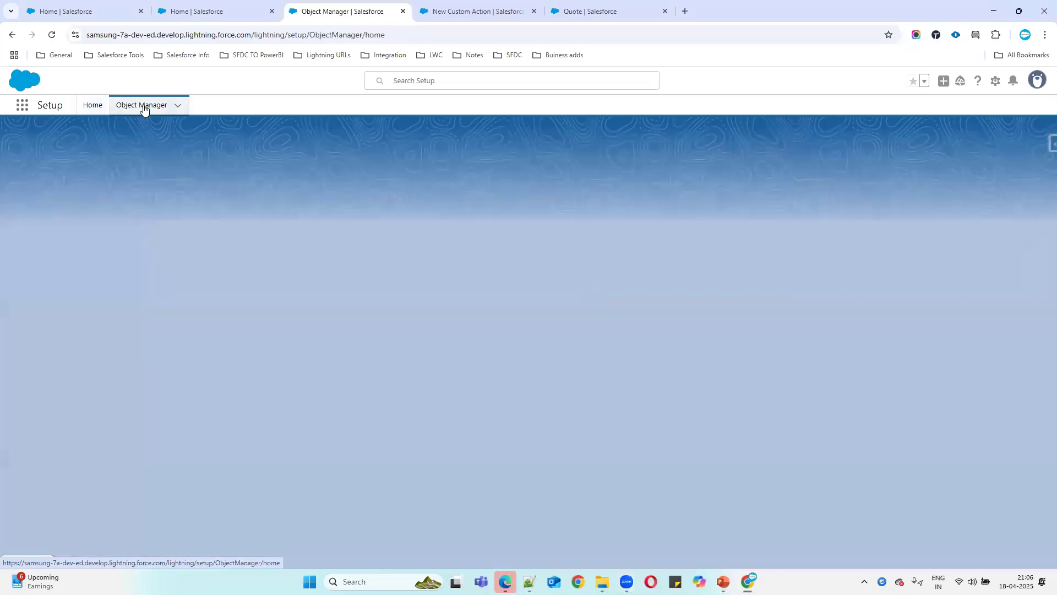
click(846, 148)
text(ac)
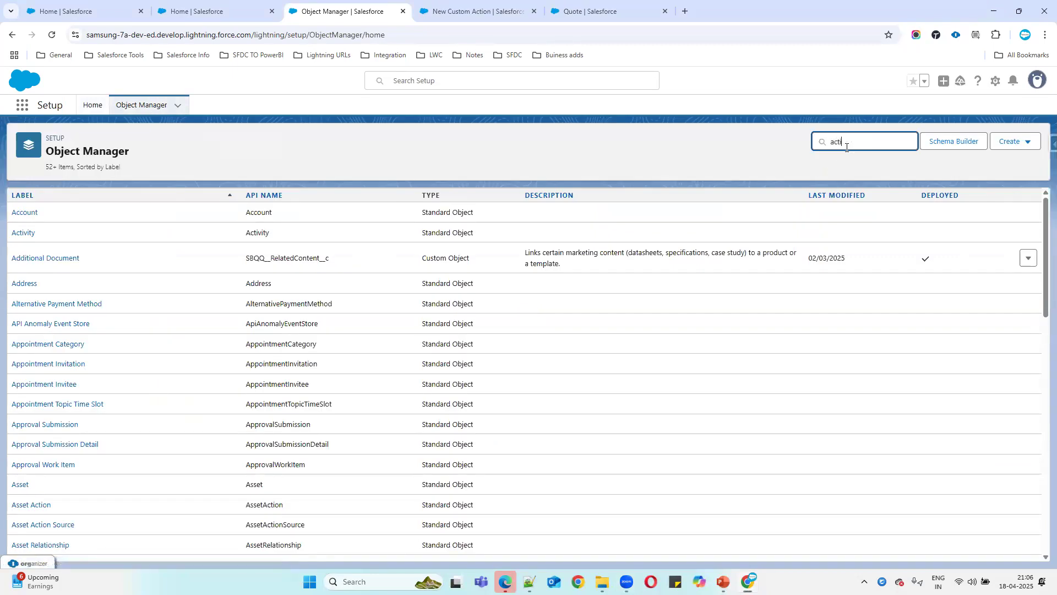
text(tion)
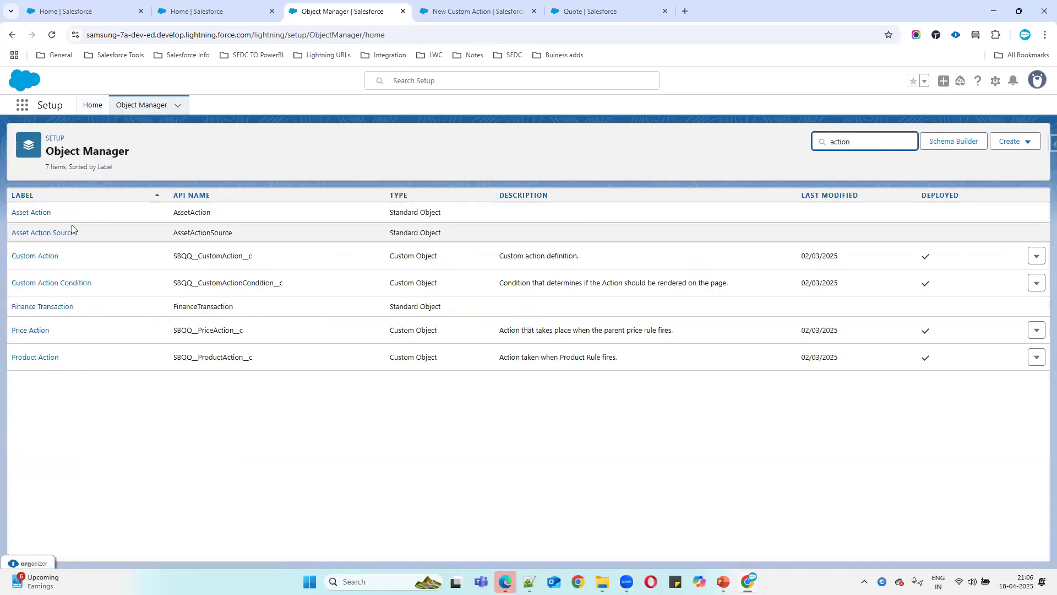
click(26, 255)
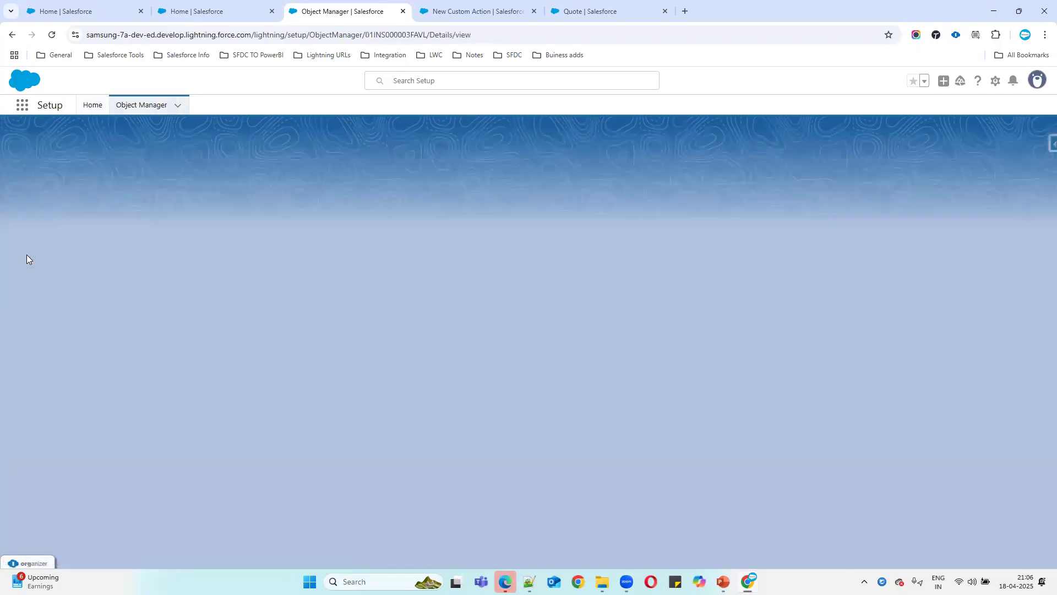
Find the Label field among the Custom Action object's fields and open its definition
click(61, 217)
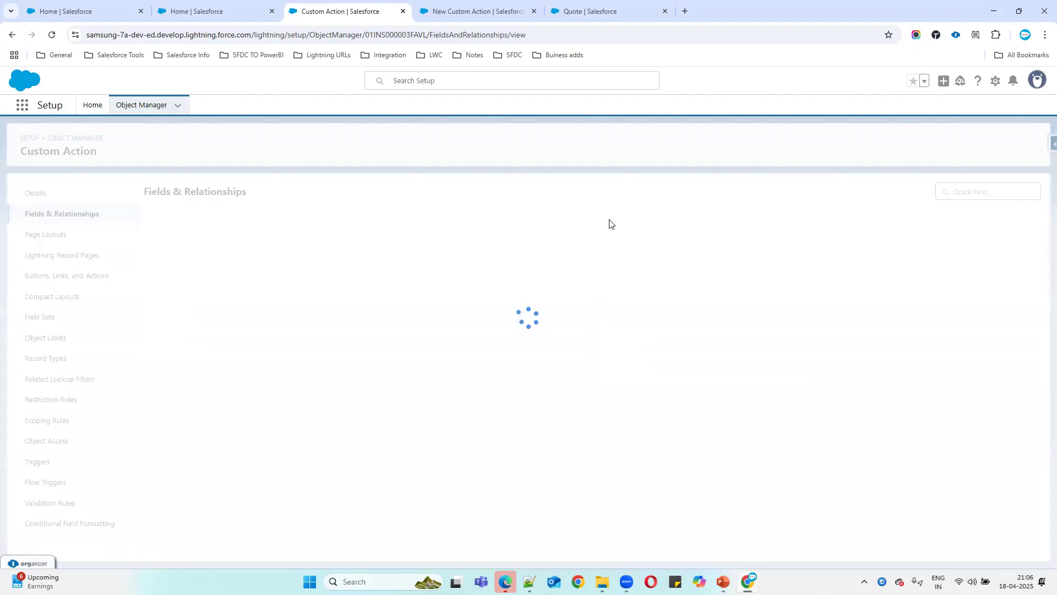
click(701, 189)
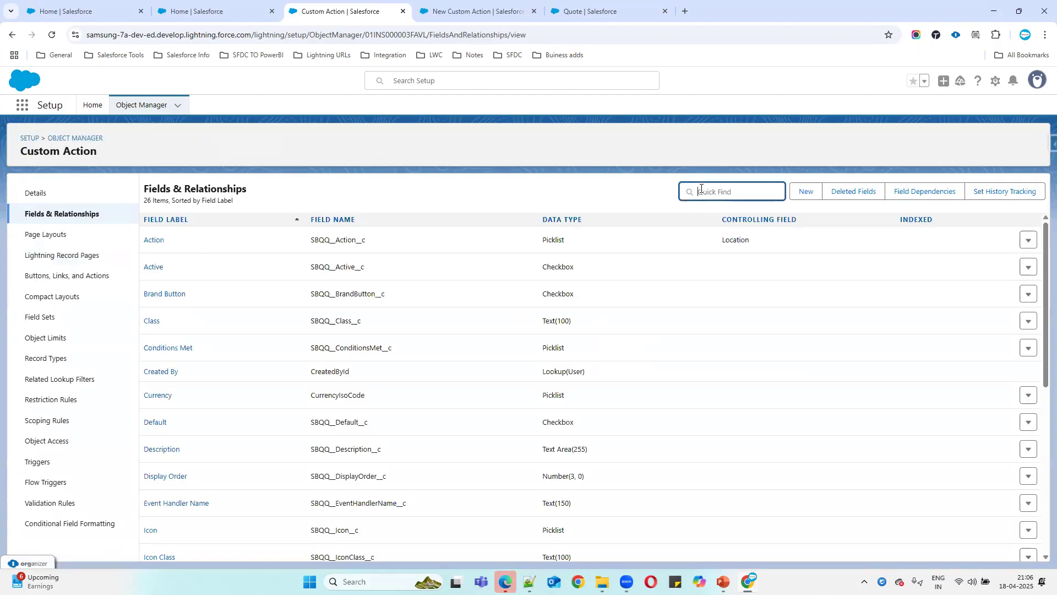
text(label)
click(148, 241)
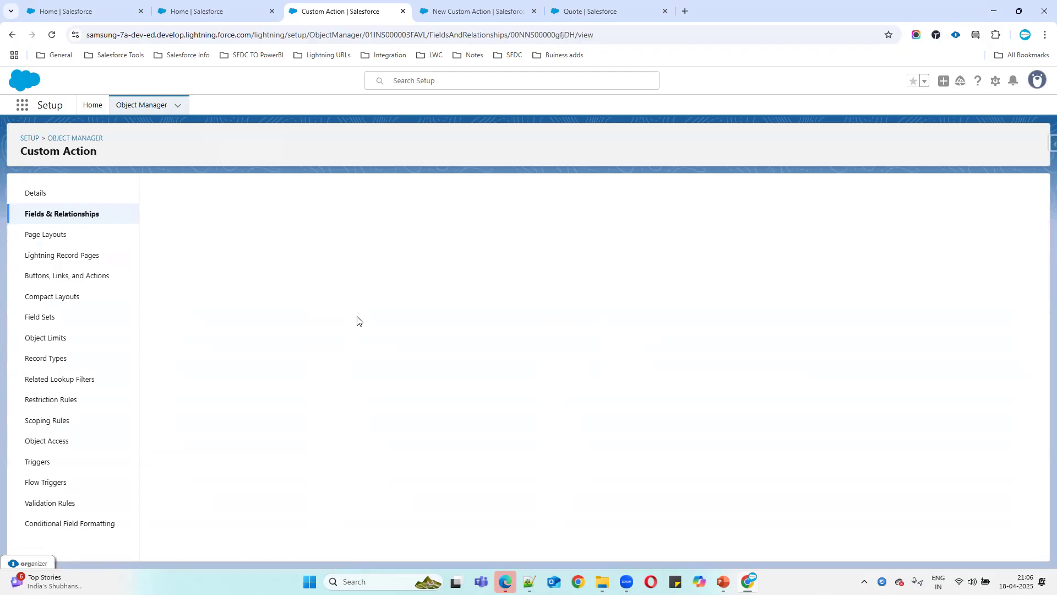
Add the new picklist value "Add Software" to the Label field and save it
scroll(359, 333, down, 6)
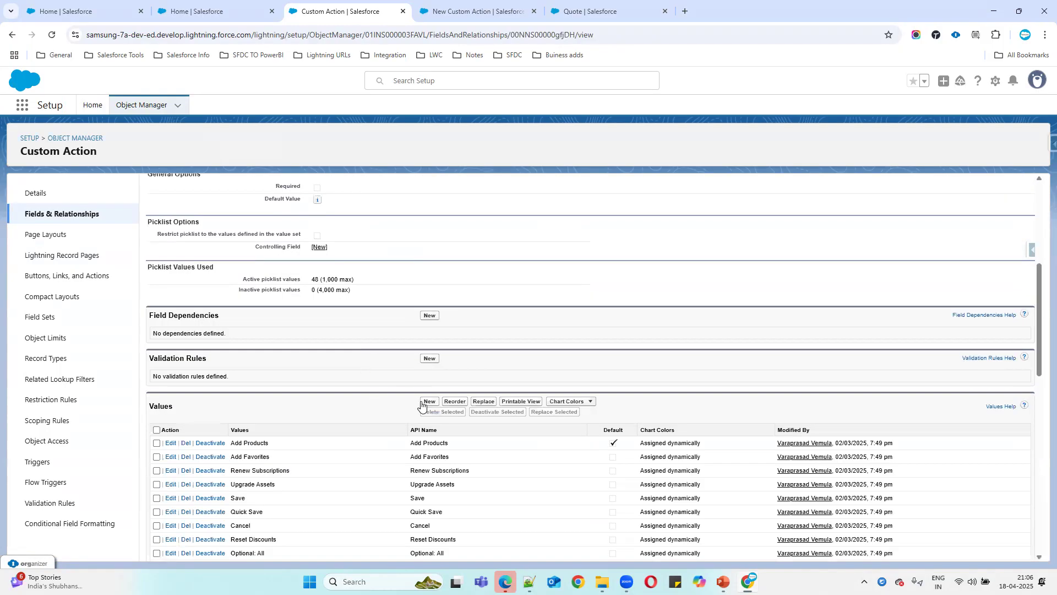
click(429, 401)
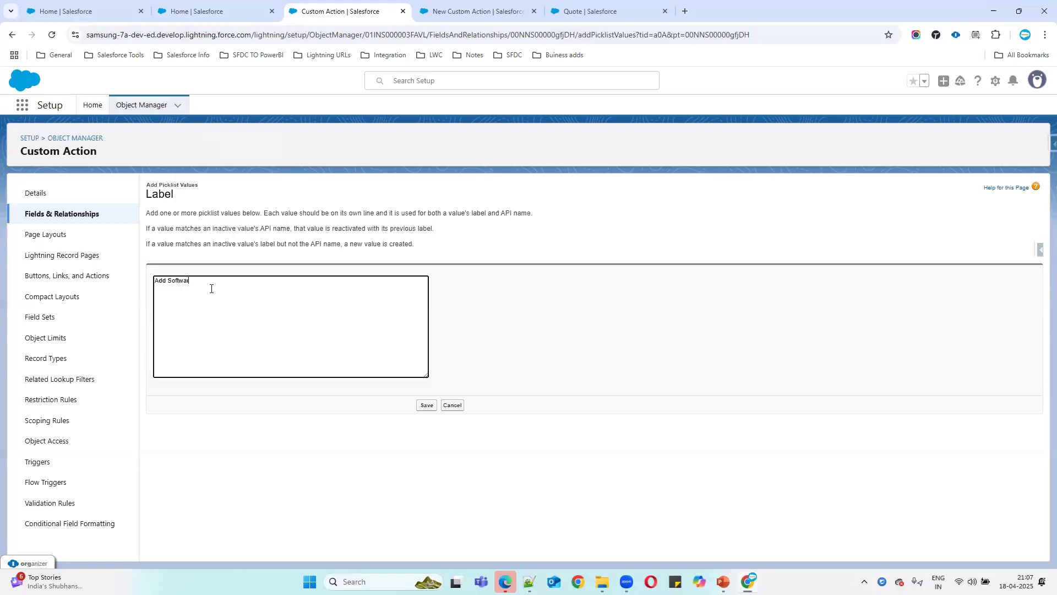
drag(220, 284, 35, 279)
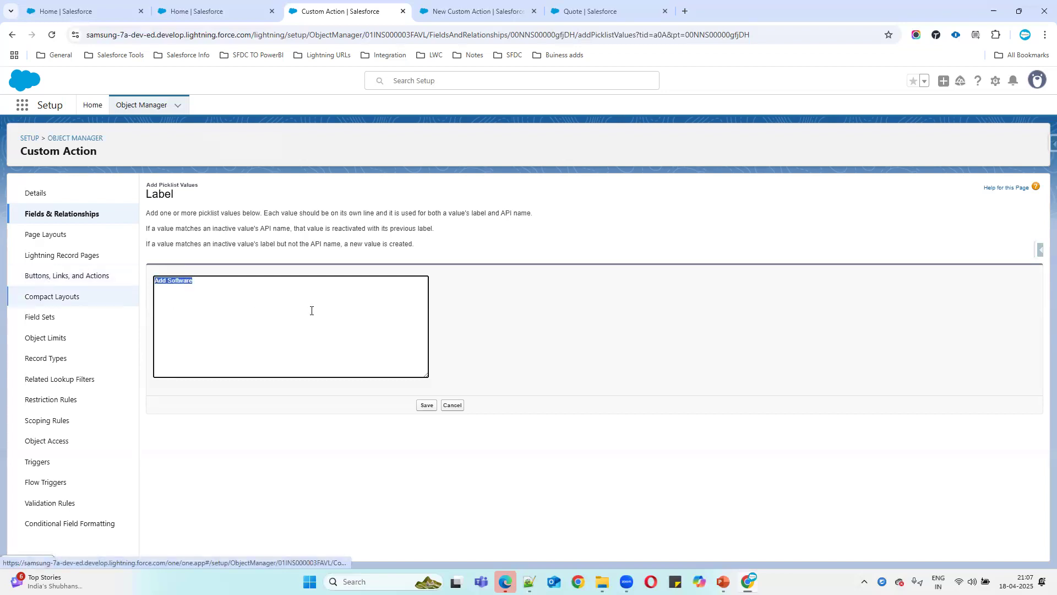
drag(234, 292, 132, 292)
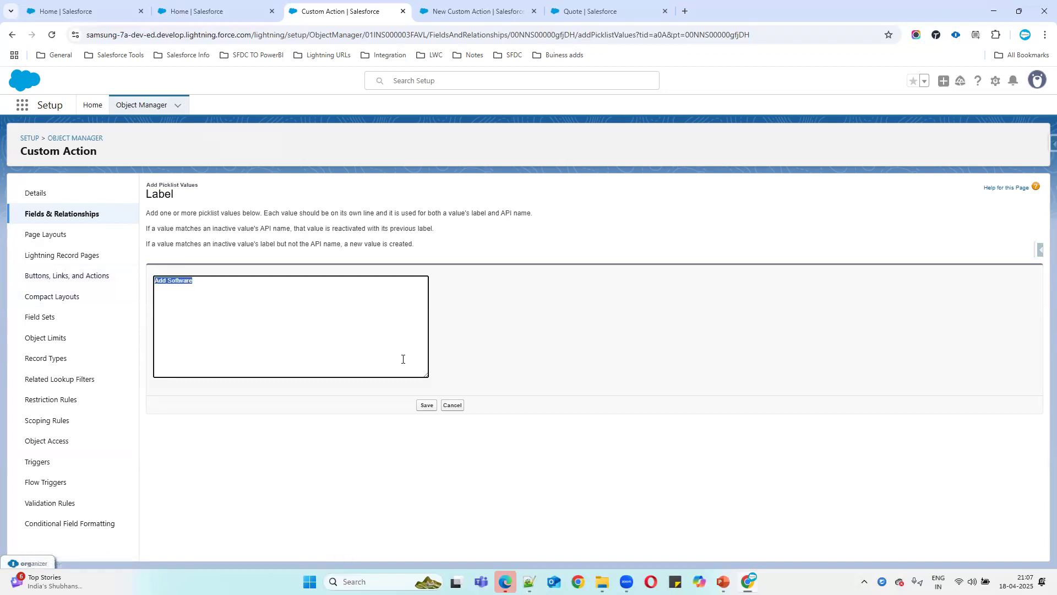
click(427, 408)
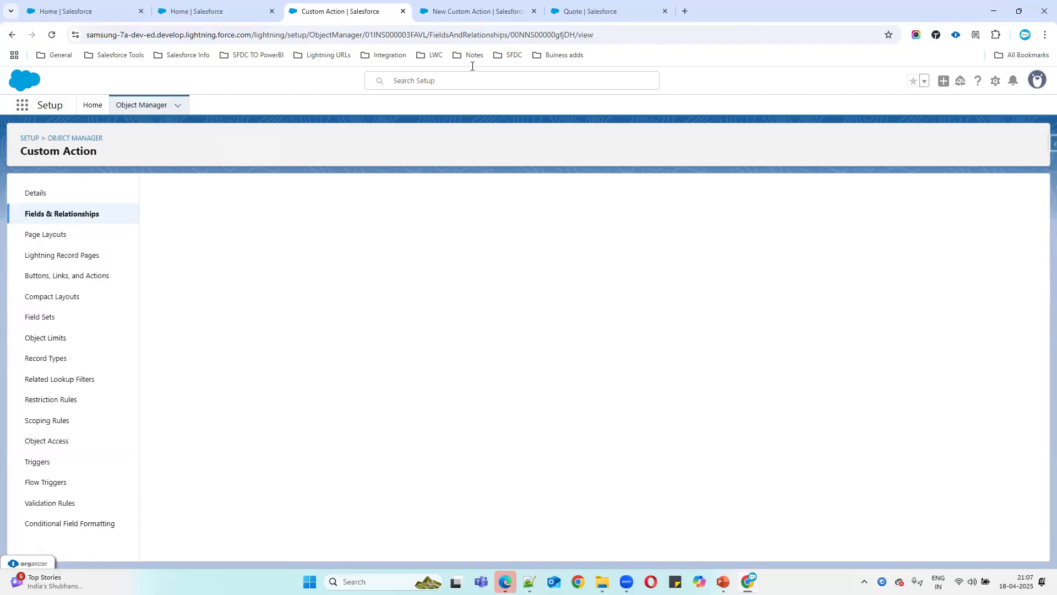
Return to the new Show Software custom action, check the available Label options, and save the record
click(477, 12)
click(601, 354)
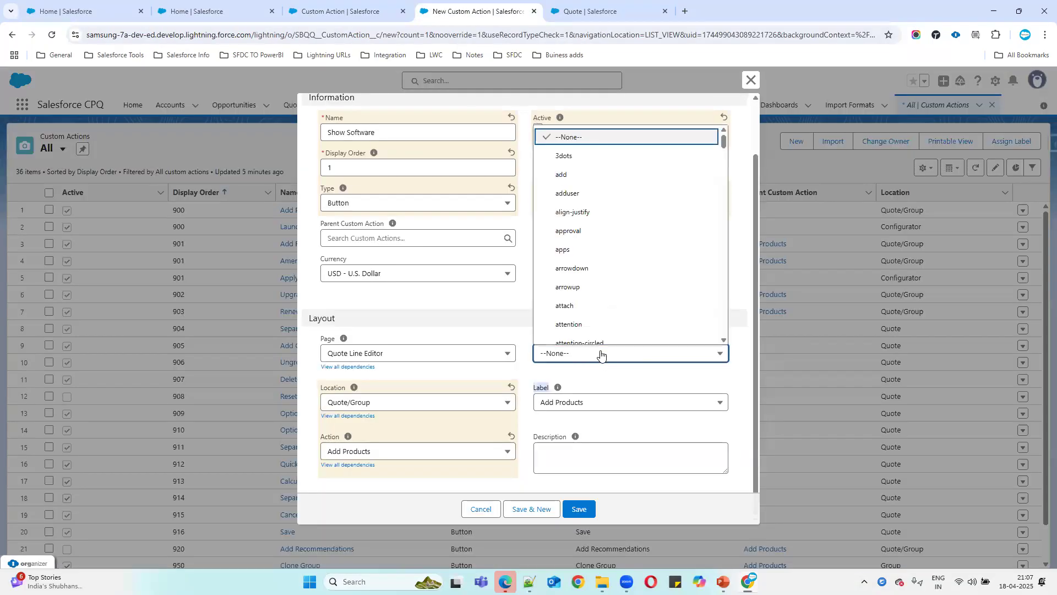
click(598, 402)
click(598, 402)
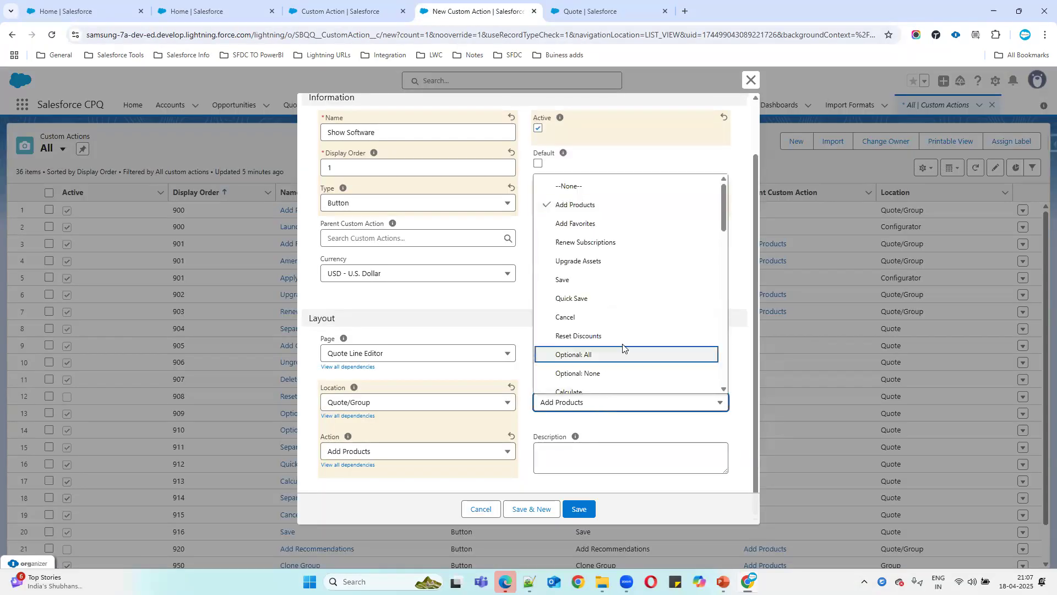
mouse_move(721, 219)
mouse_down()
mouse_move(719, 400)
mouse_move(730, 216)
mouse_up()
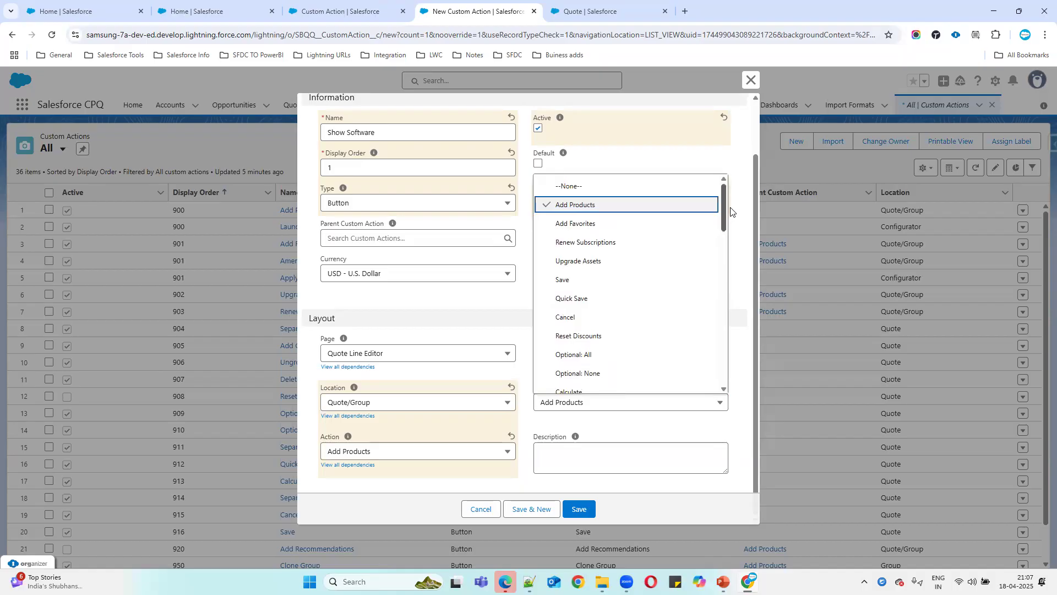
click(731, 212)
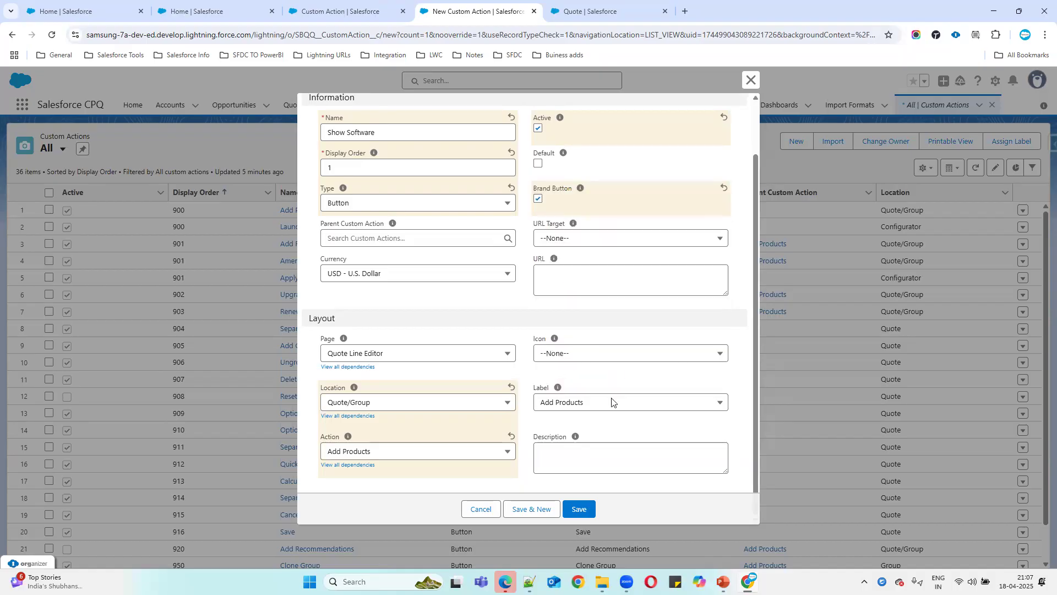
click(577, 510)
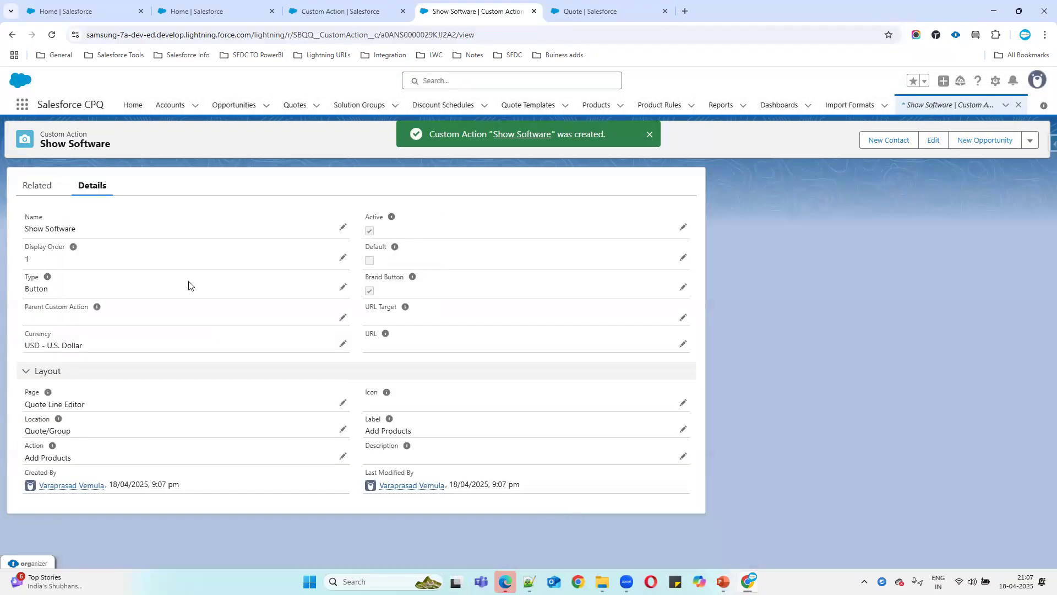
Open the saved Show Software action's Label for editing and look through its options for "Add Software"
click(683, 430)
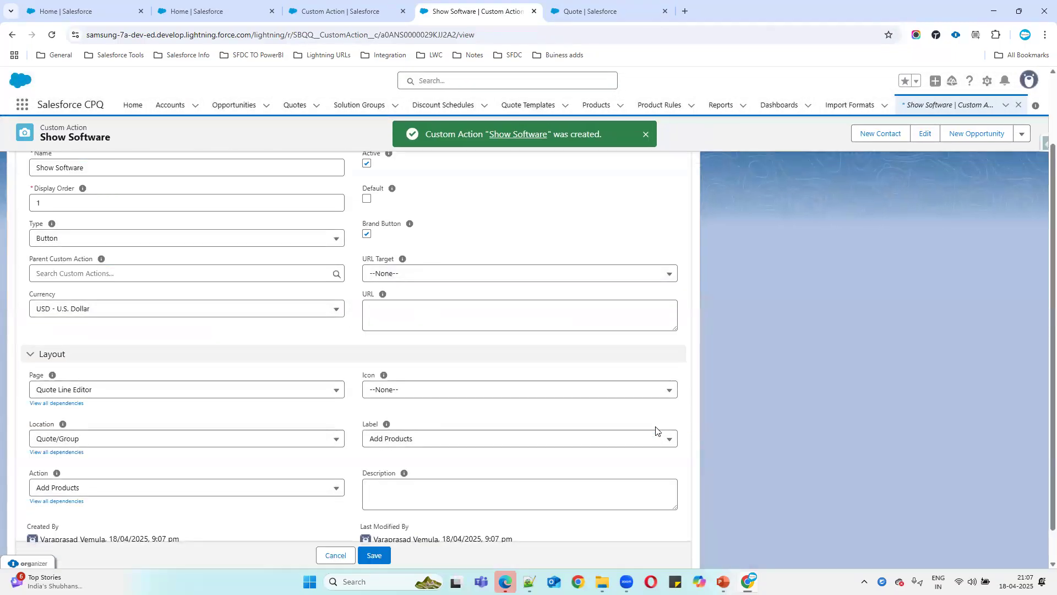
click(441, 439)
drag(674, 248, 658, 421)
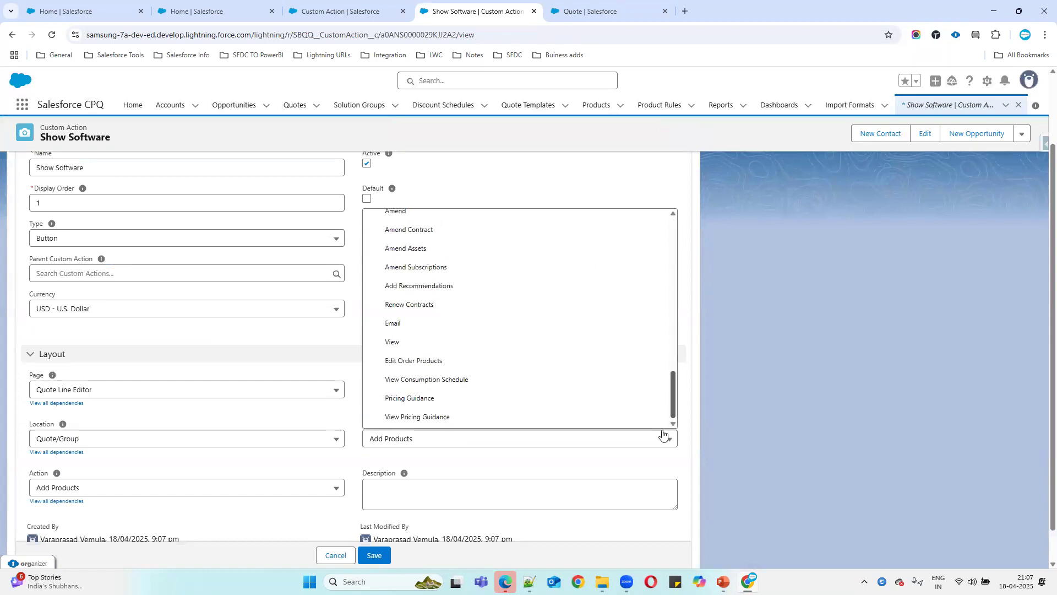
click(665, 435)
click(530, 441)
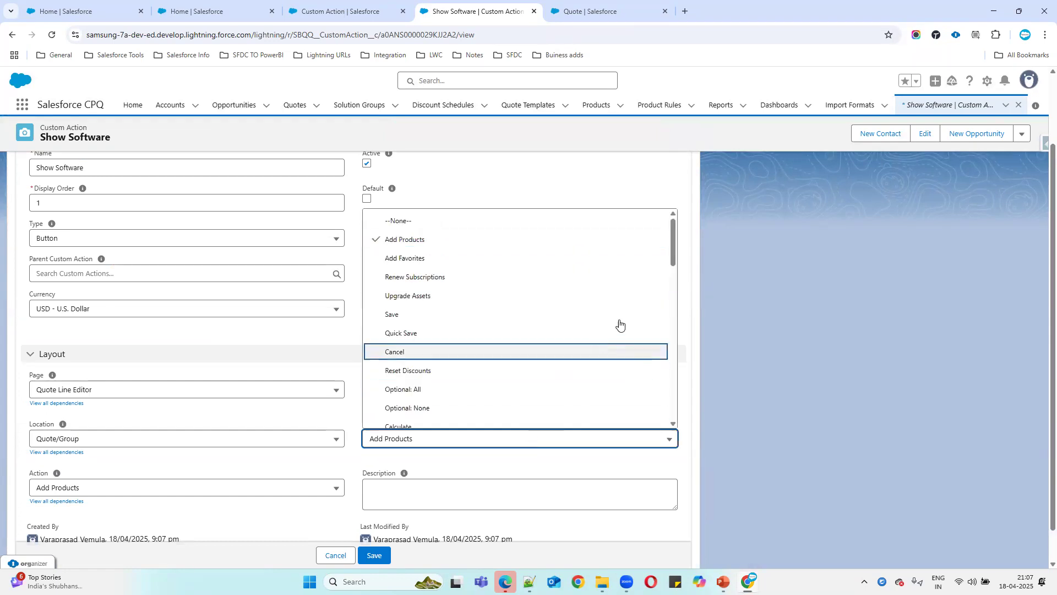
scroll(542, 288, down, 10)
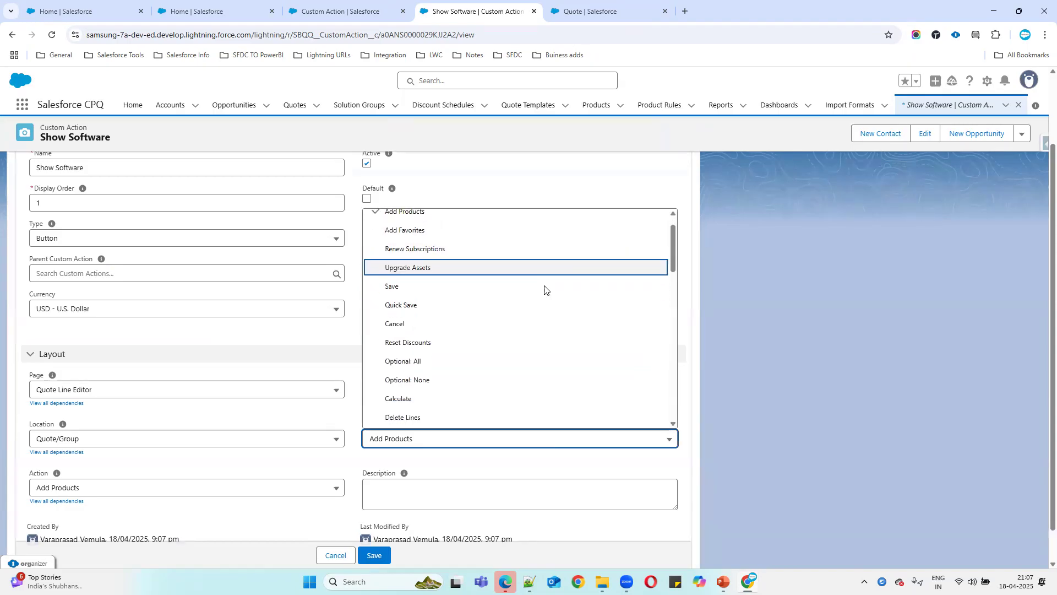
scroll(544, 290, down, 8)
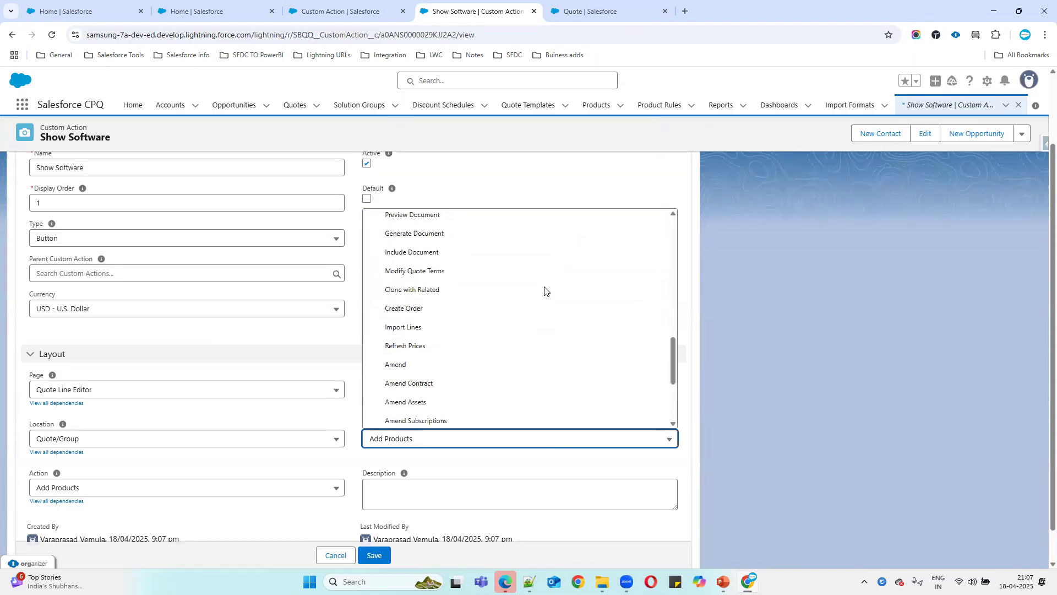
scroll(545, 290, down, 1)
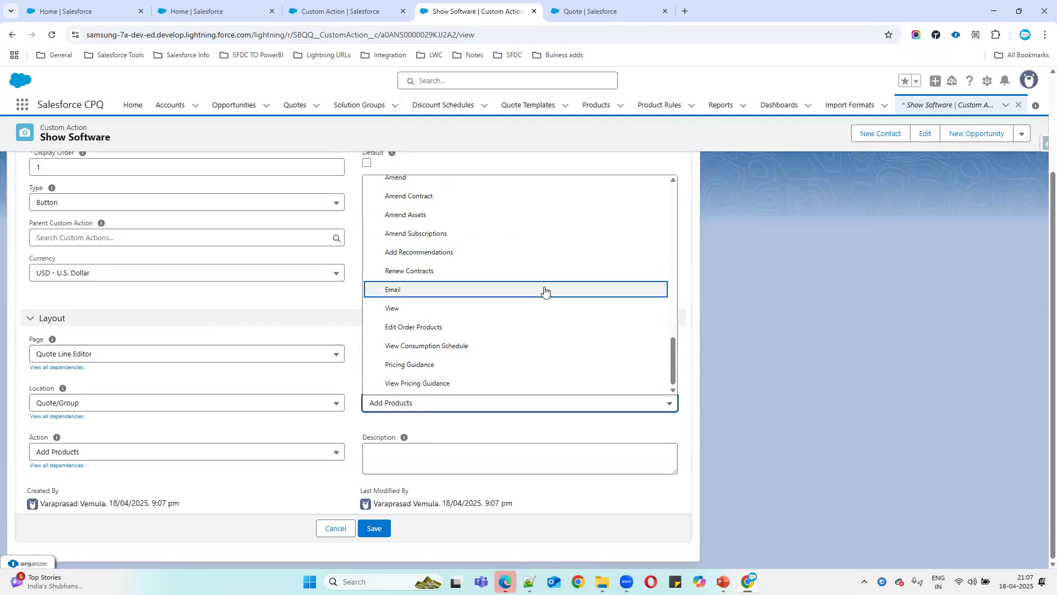
scroll(545, 290, up, 8)
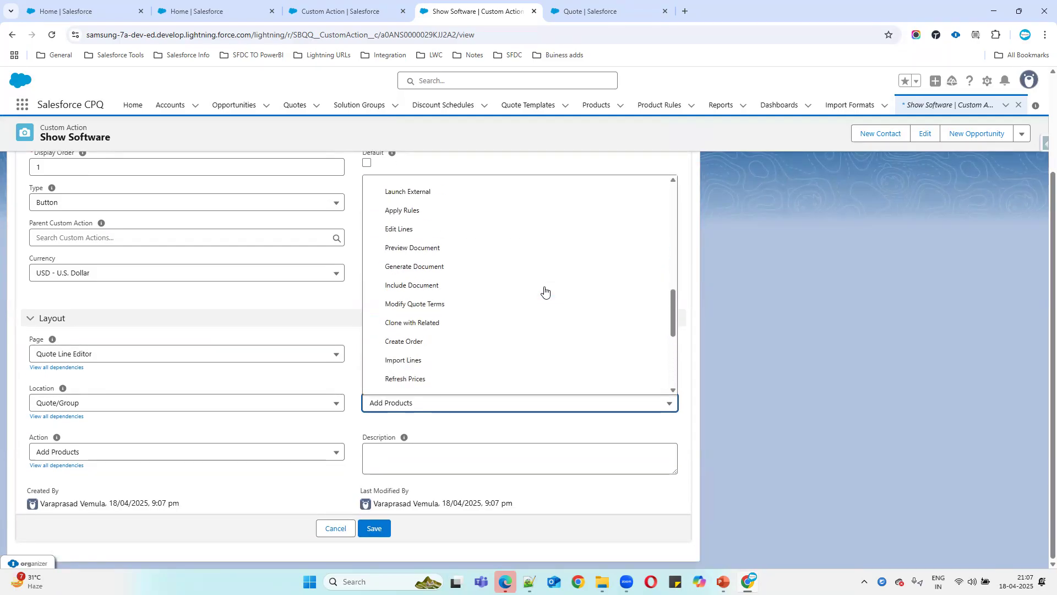
scroll(545, 290, up, 6)
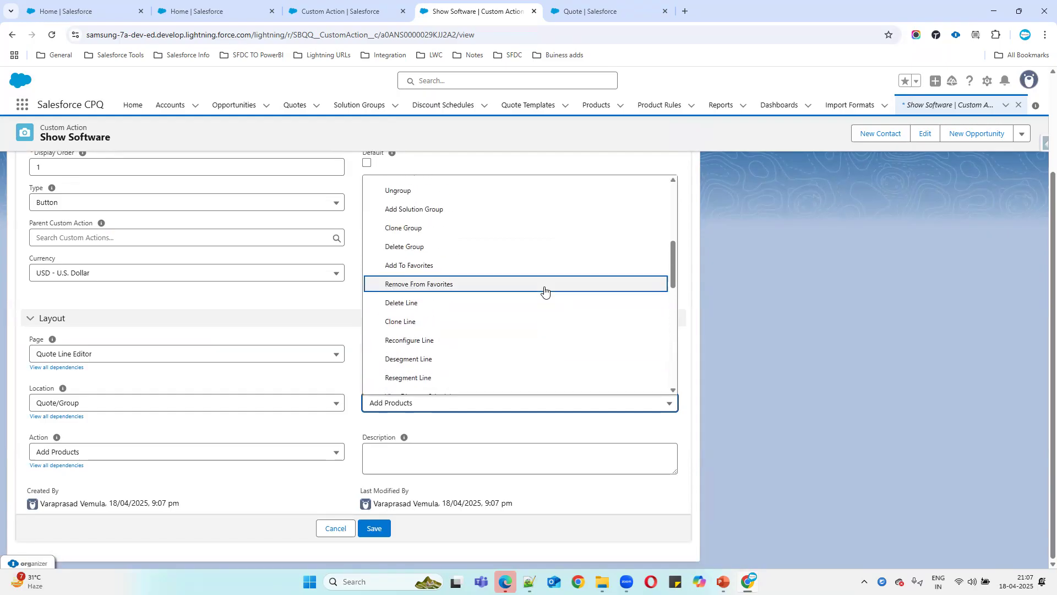
scroll(545, 290, up, 3)
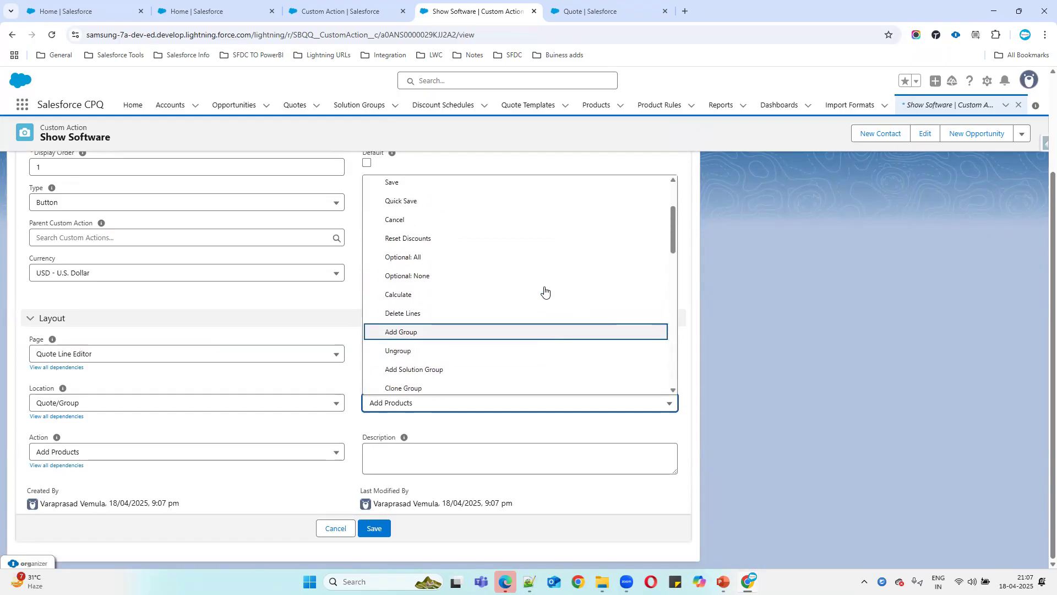
scroll(545, 290, up, 1)
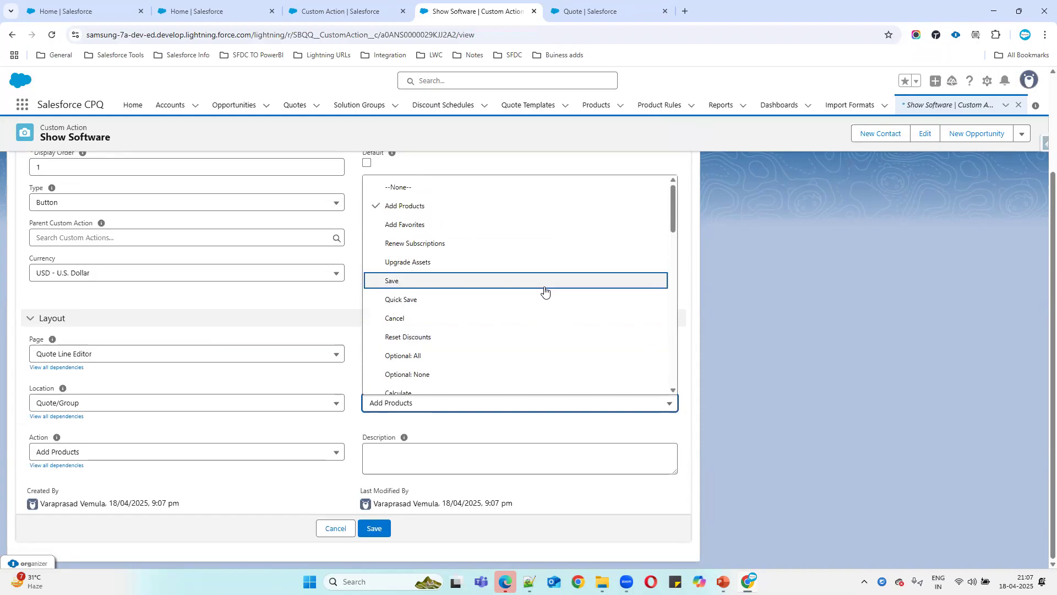
scroll(544, 291, down, 3)
Check the Label field definition's picklist values in Setup for the "Add Software" entry
click(344, 11)
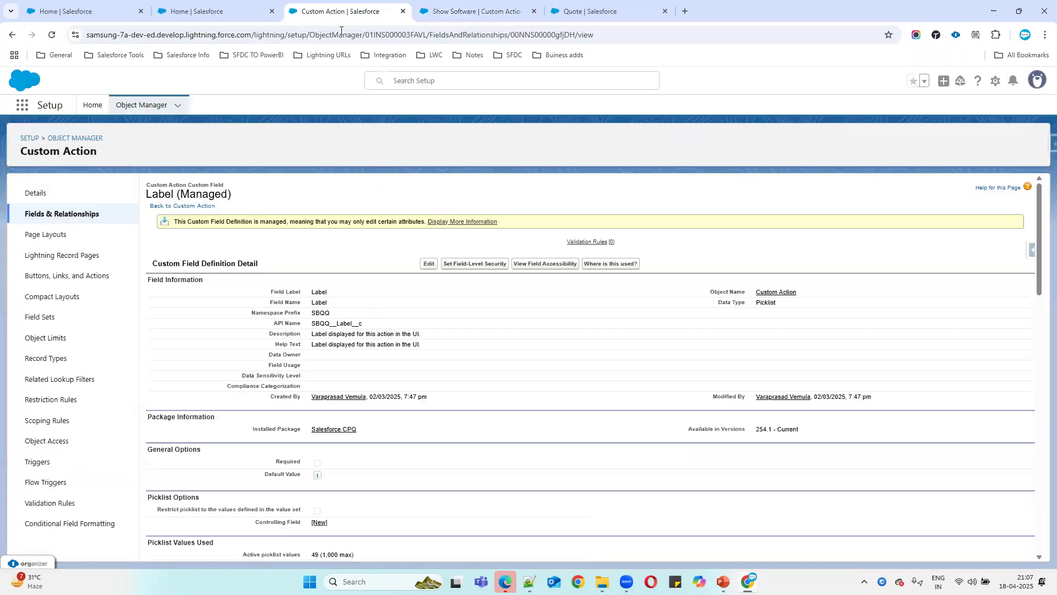
scroll(431, 388, down, 15)
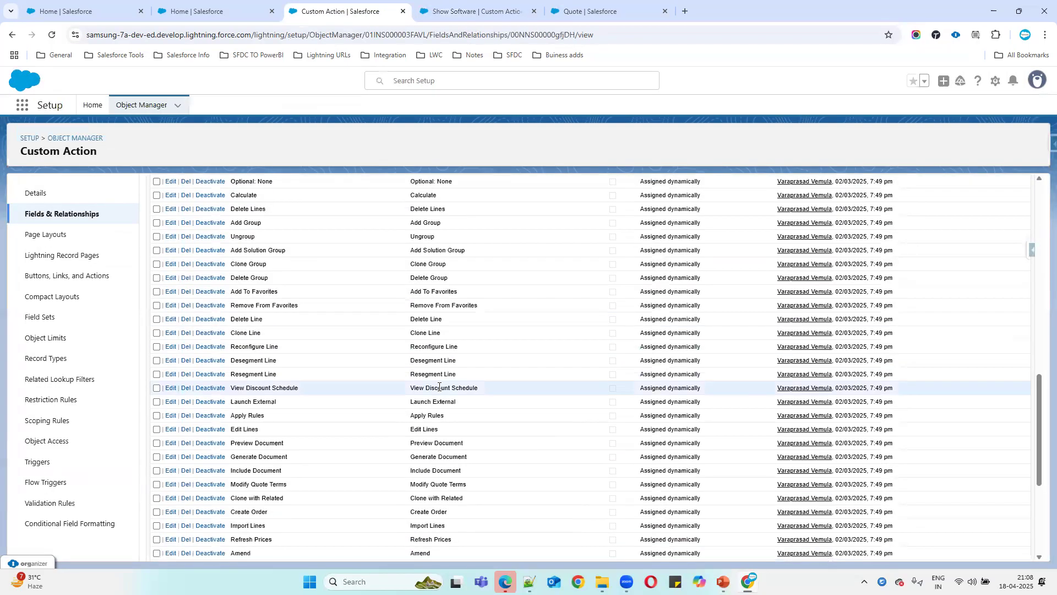
drag(404, 497, 540, 493)
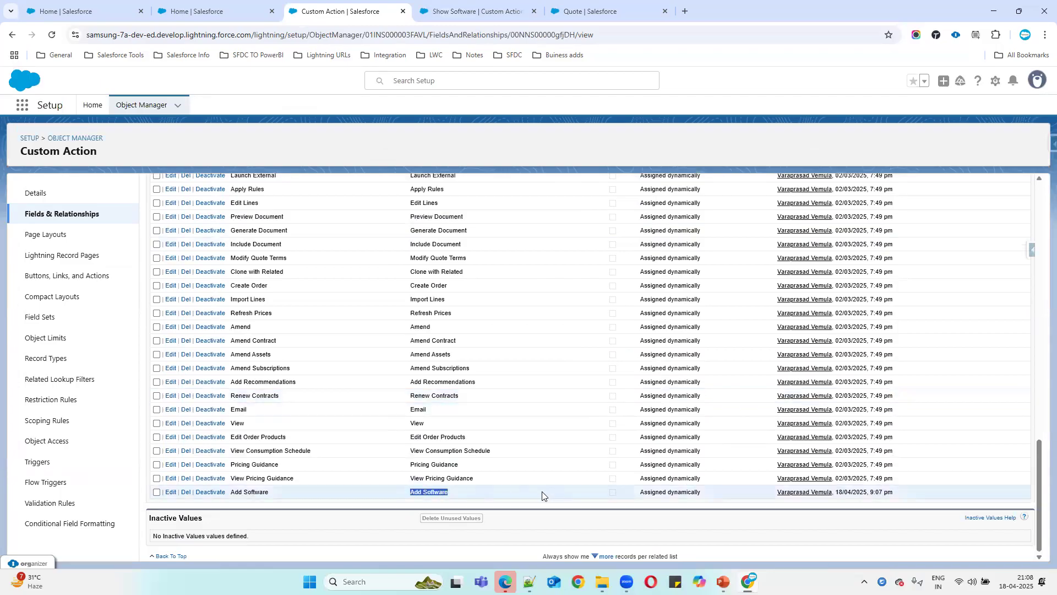
Reload the Show Software custom action record, set its Label to "Add Software", and save it
click(467, 12)
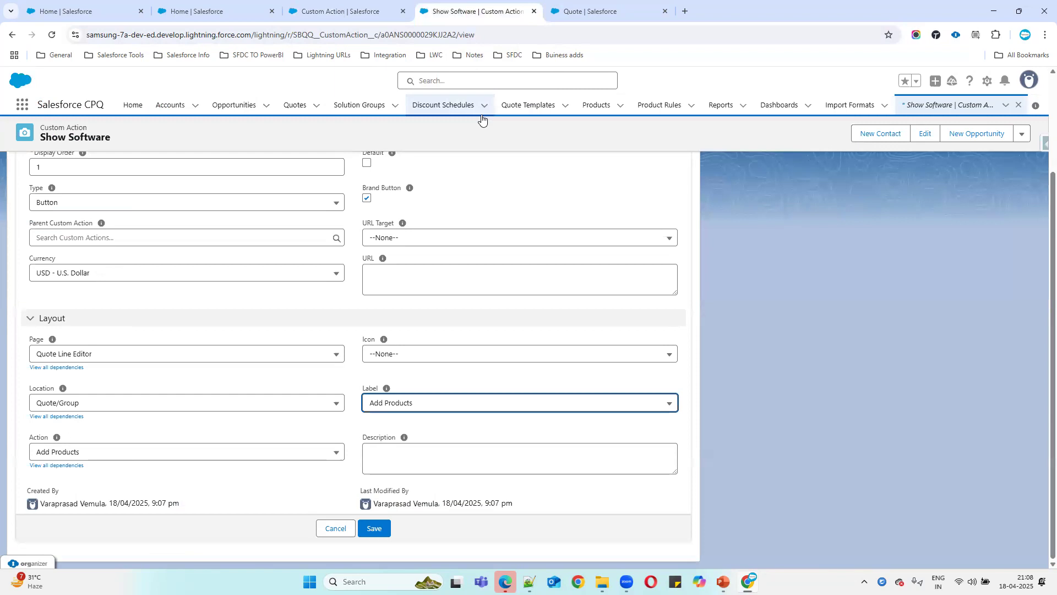
click(51, 36)
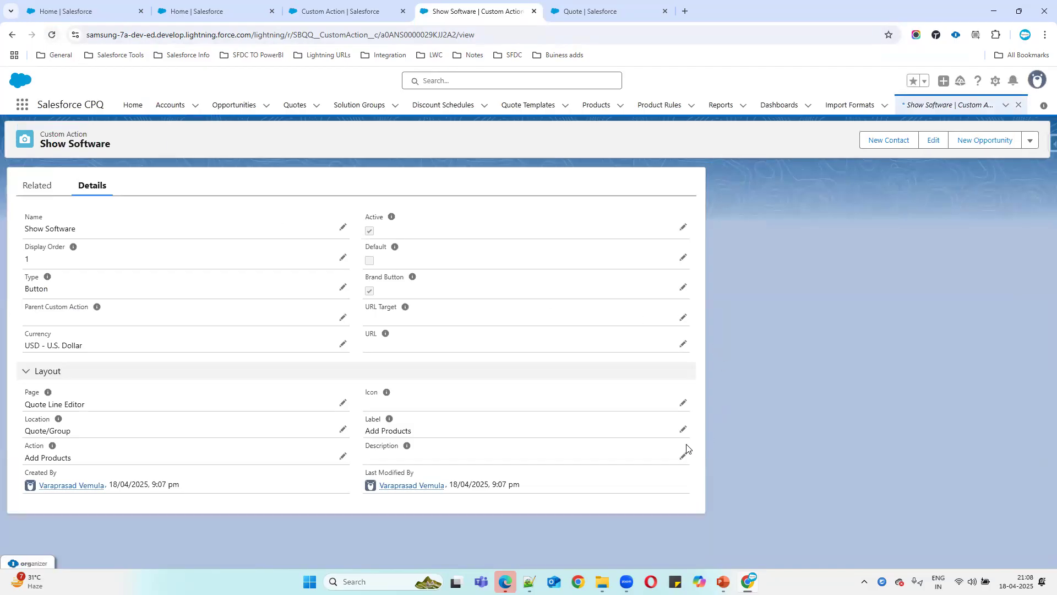
click(683, 429)
click(529, 436)
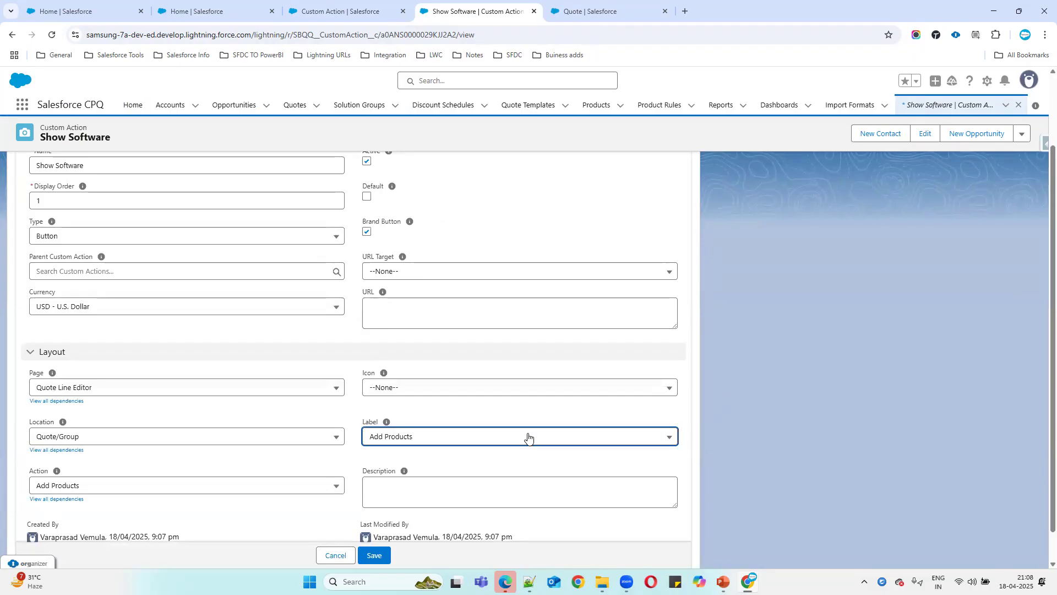
drag(675, 248, 678, 407)
click(437, 415)
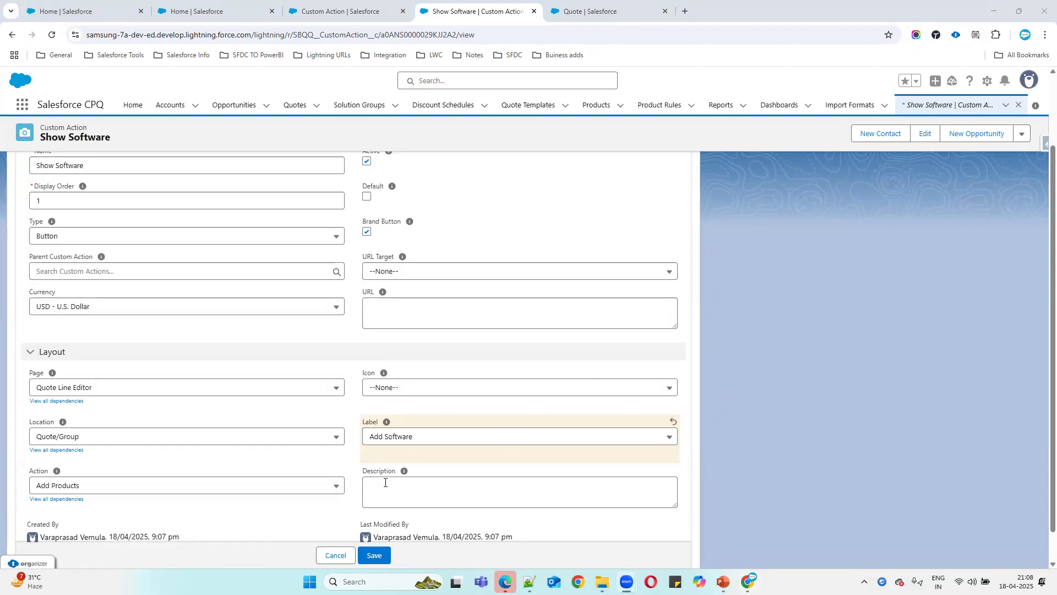
click(411, 394)
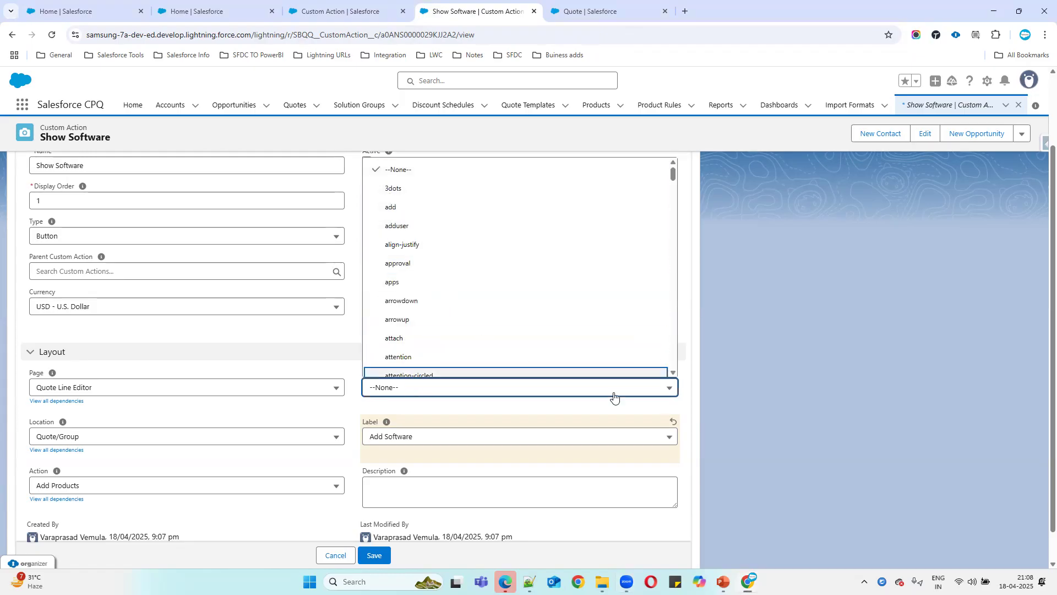
click(832, 395)
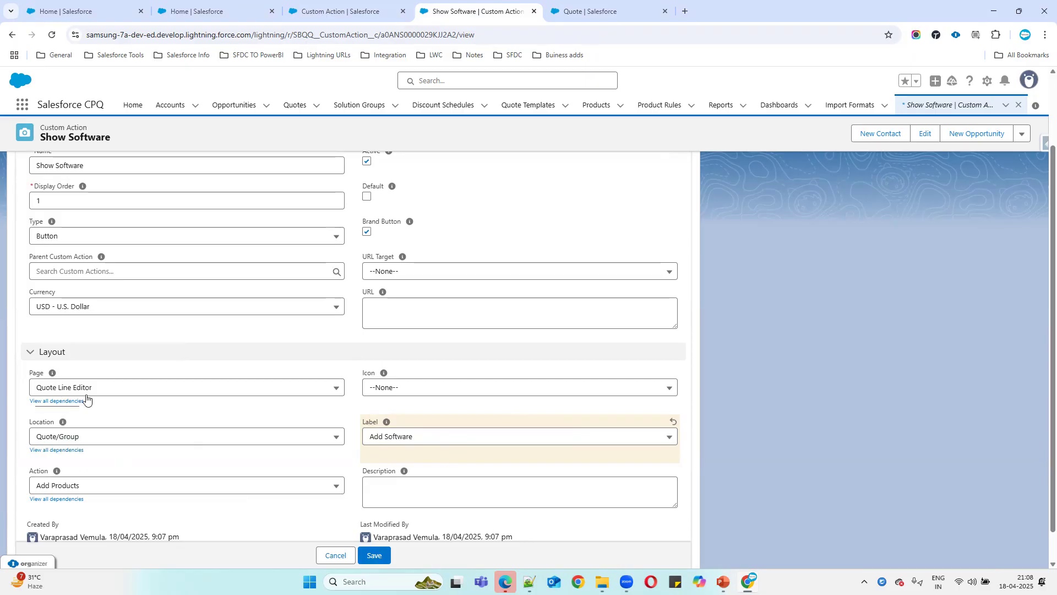
scroll(232, 473, up, 2)
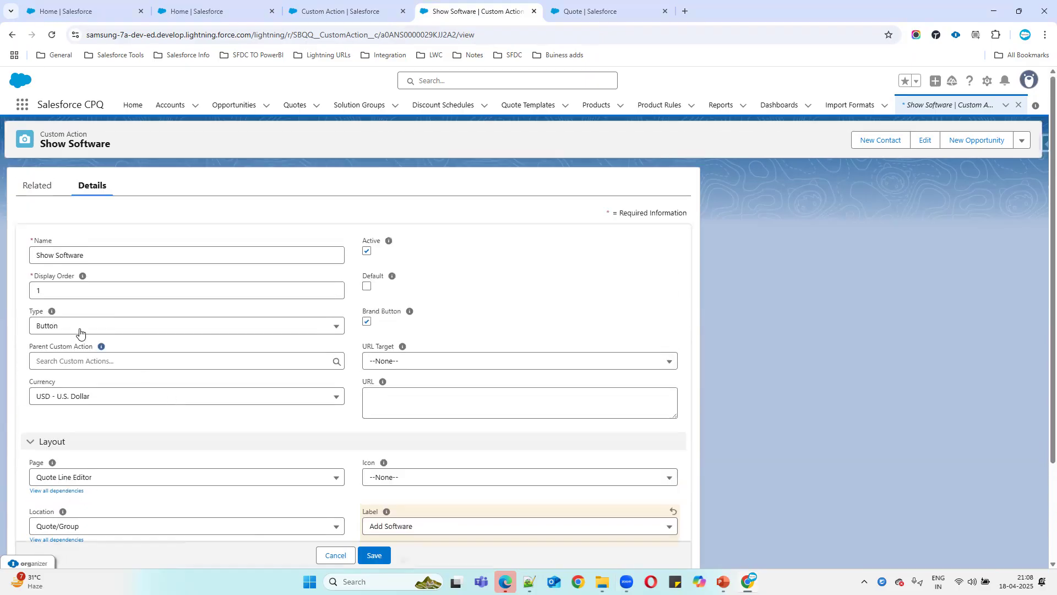
click(379, 555)
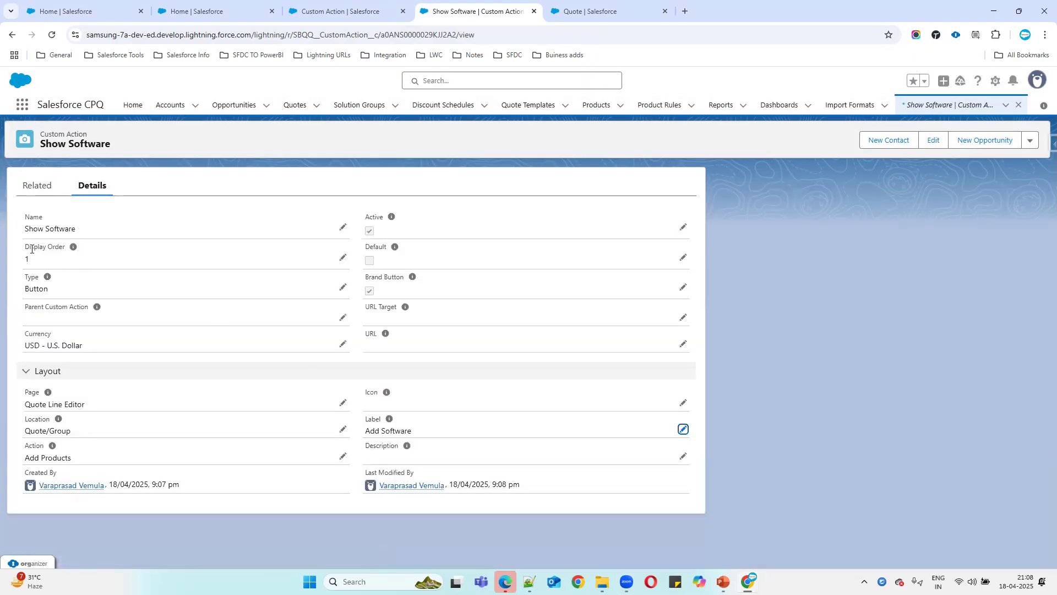
Start a new search filter from the Show Software custom action's related records
drag(22, 230, 108, 236)
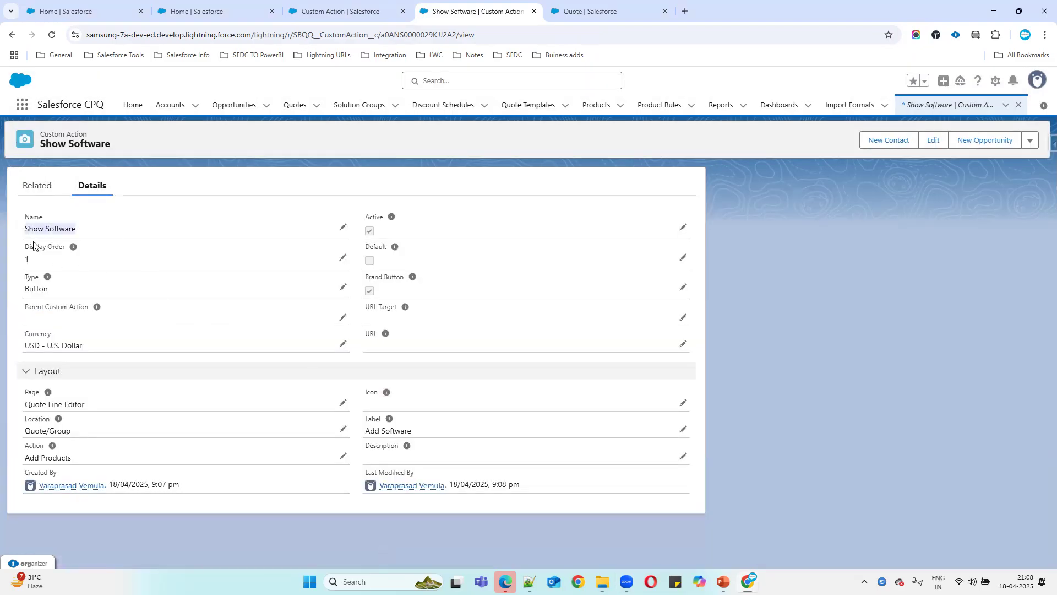
click(43, 189)
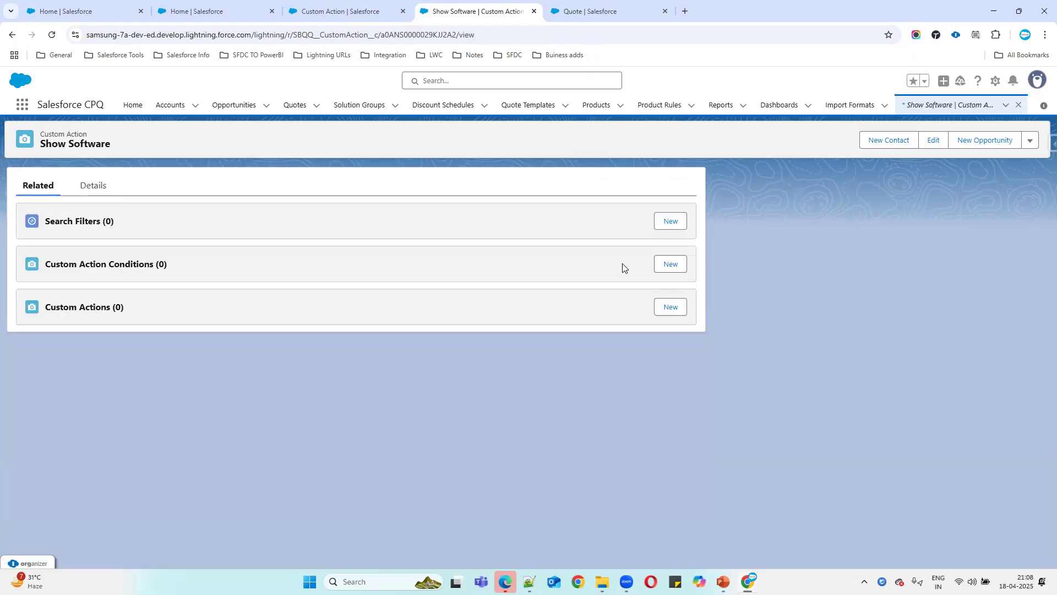
click(671, 222)
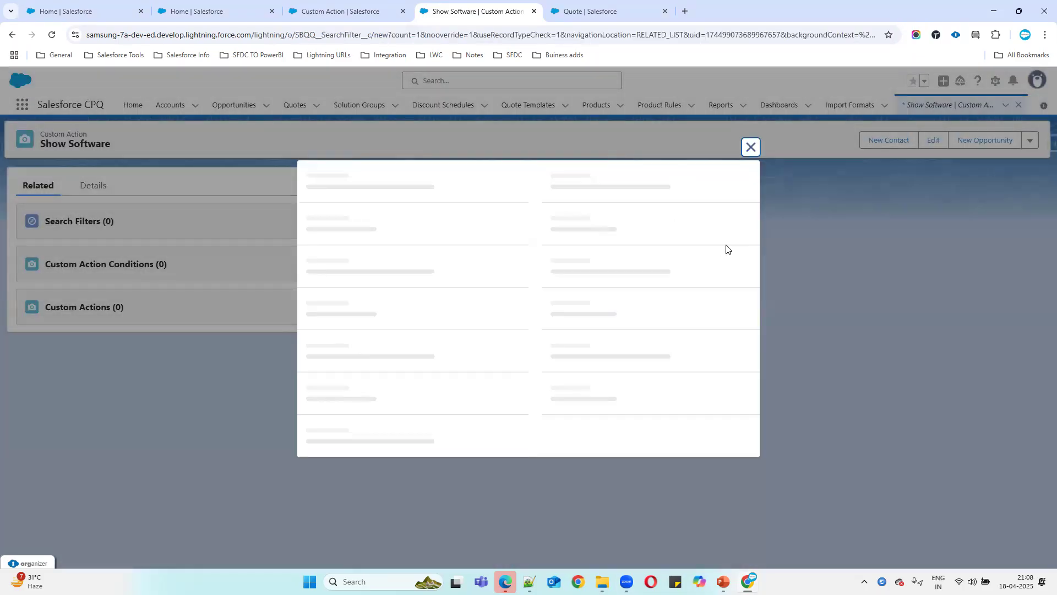
click(750, 80)
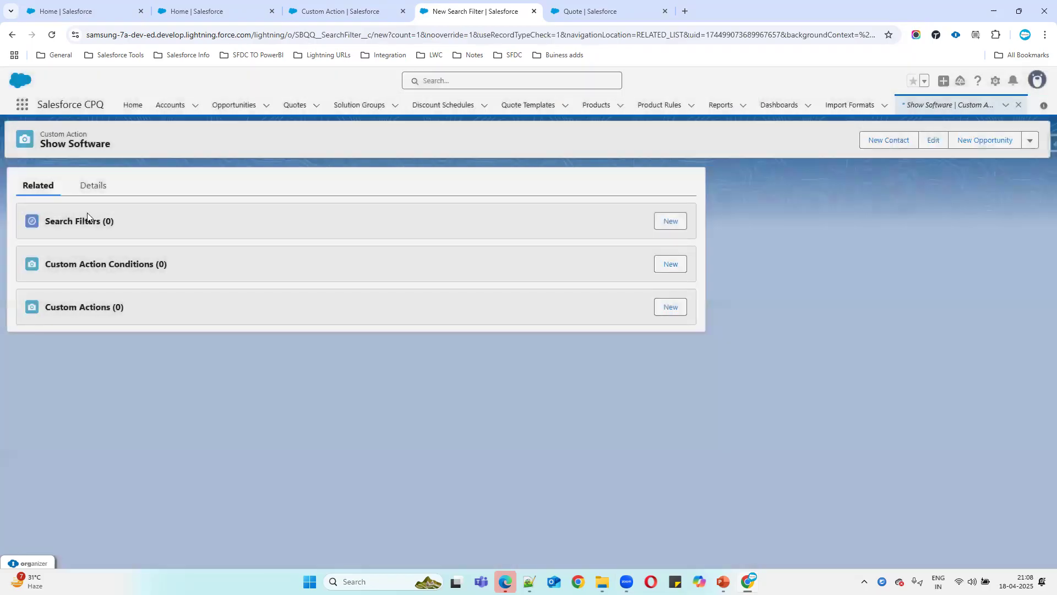
click(669, 225)
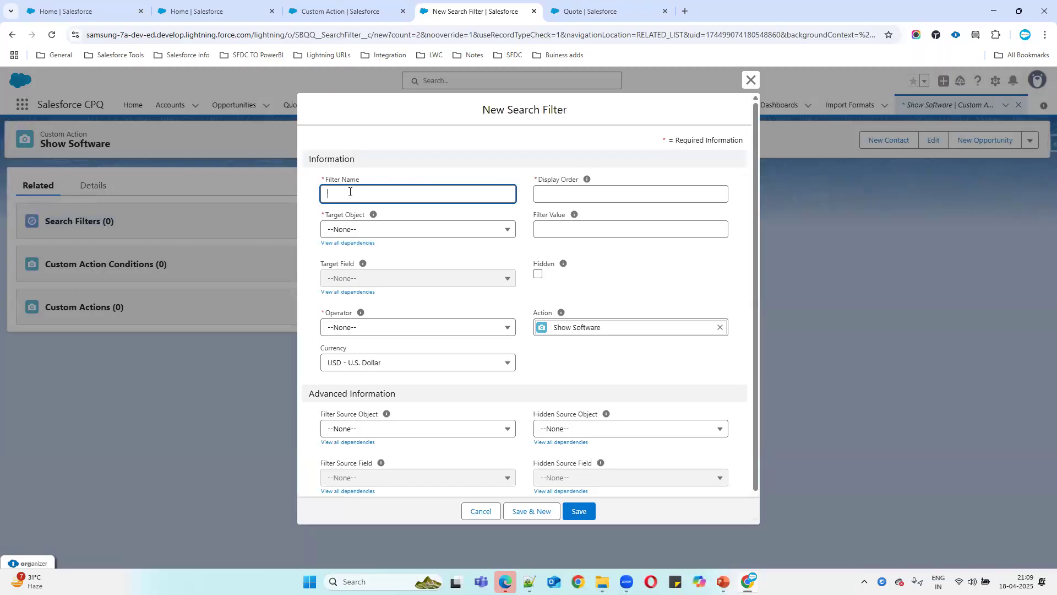
Name the search filter "Show Software Products", with display order 1 and Product as the target object
text(Show SOftware Products)
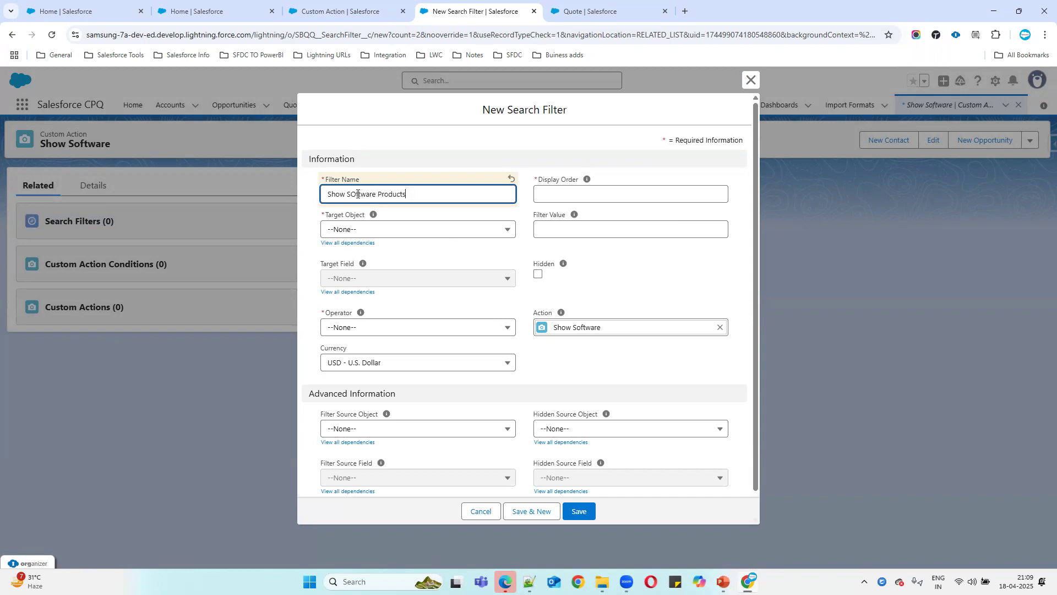
click(357, 194)
key(BackSpace)
text(o)
click(564, 198)
text(1)
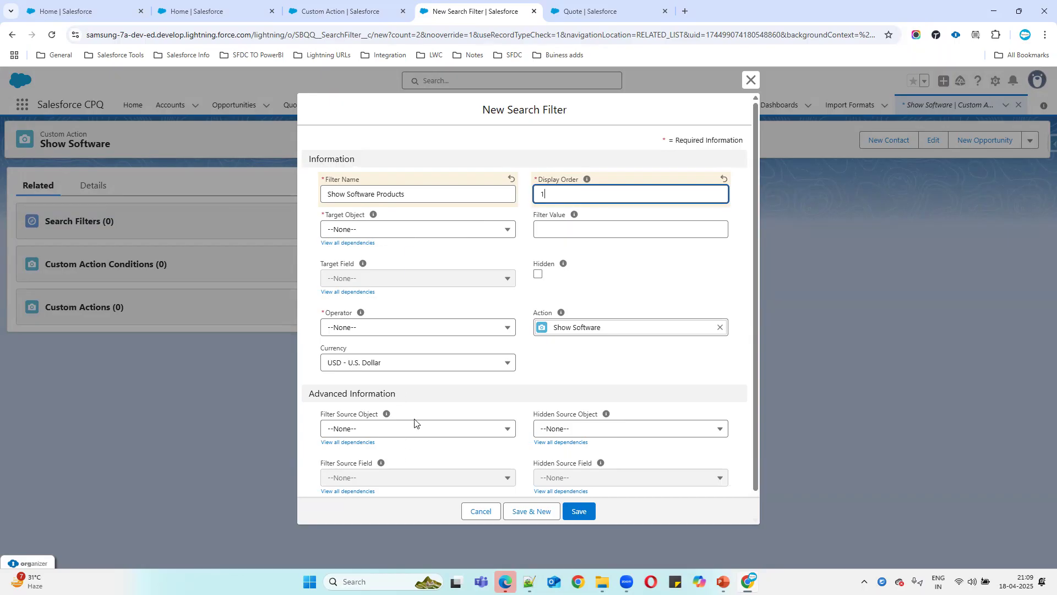
click(381, 231)
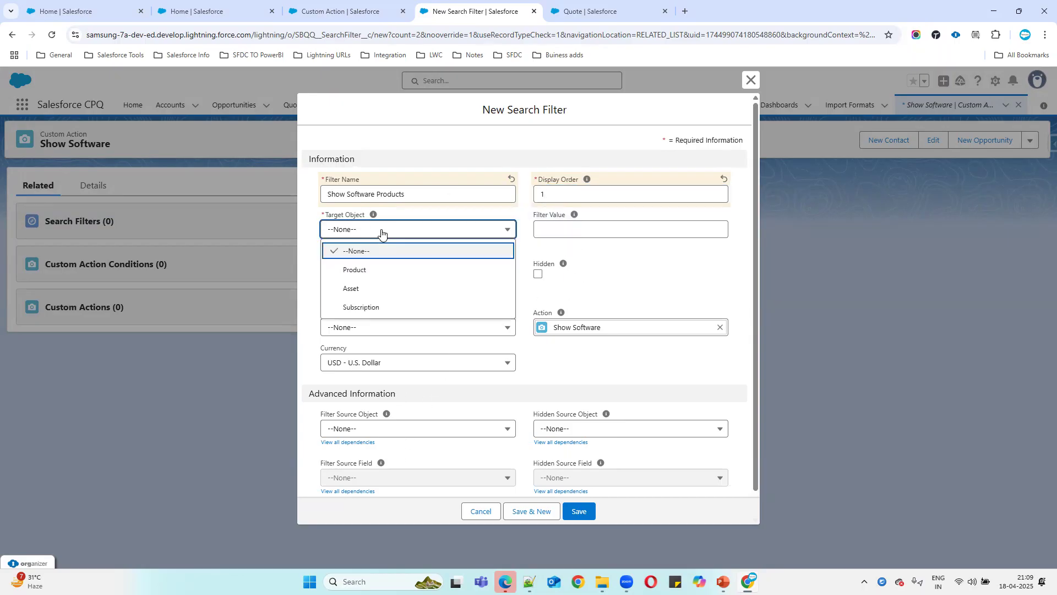
click(385, 270)
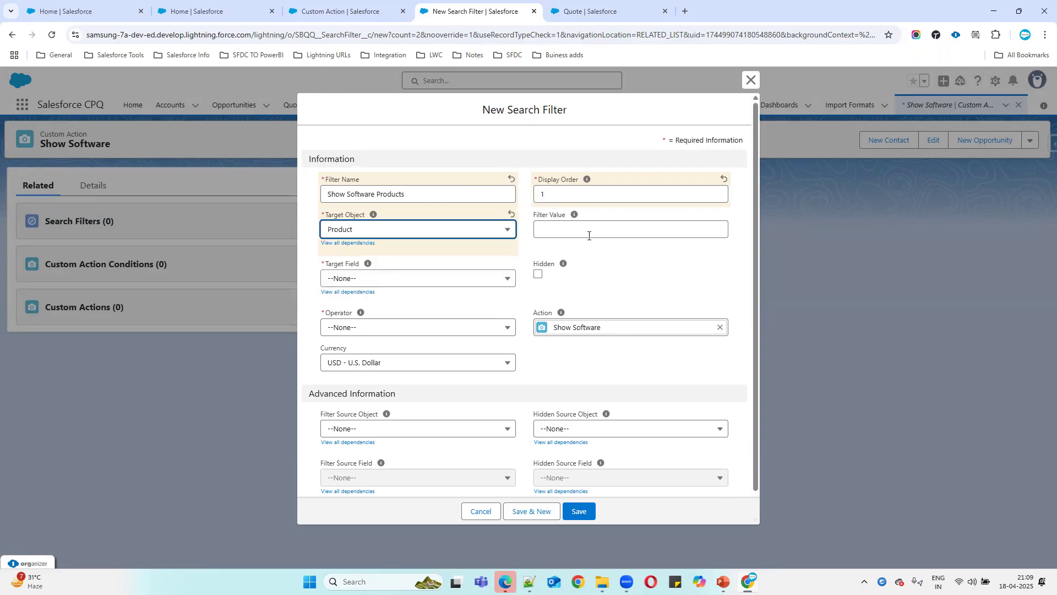
Set the search filter to Product Family equals "Software" and save it on the Show Software custom action
click(361, 279)
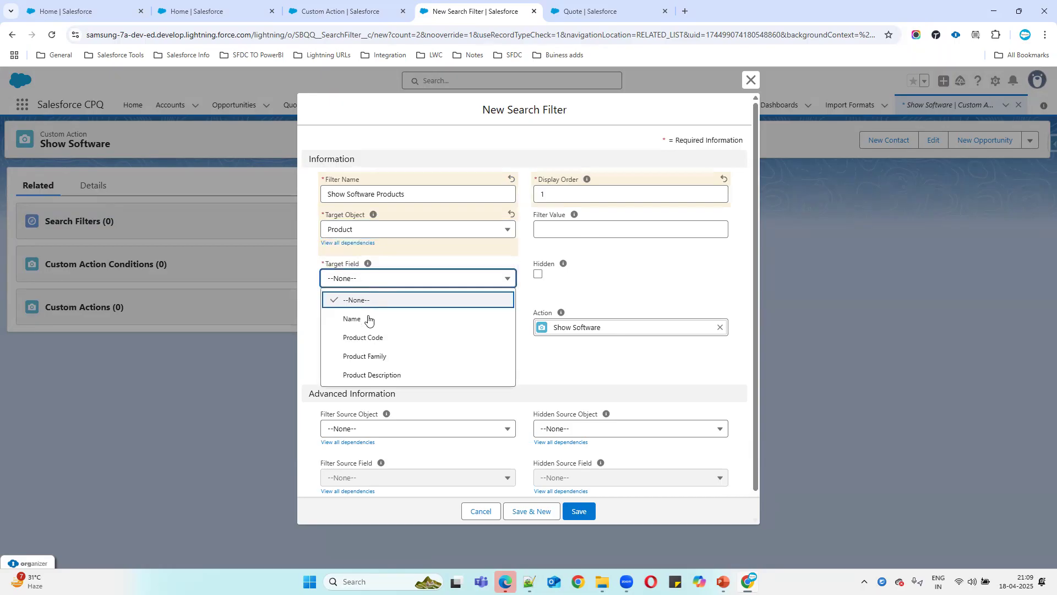
click(371, 357)
click(390, 330)
click(373, 367)
click(549, 228)
text(Software)
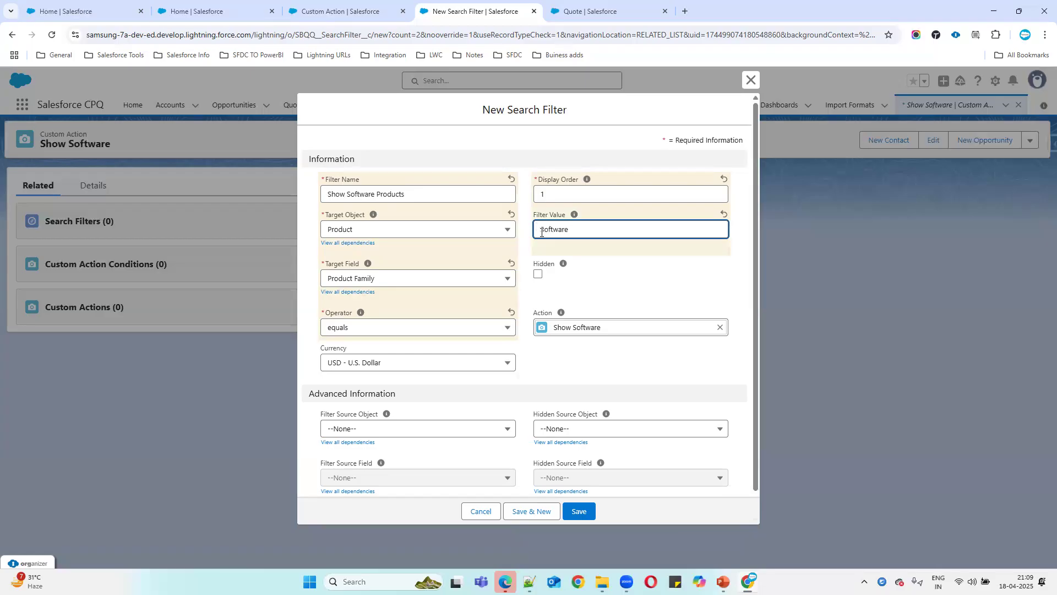
click(639, 293)
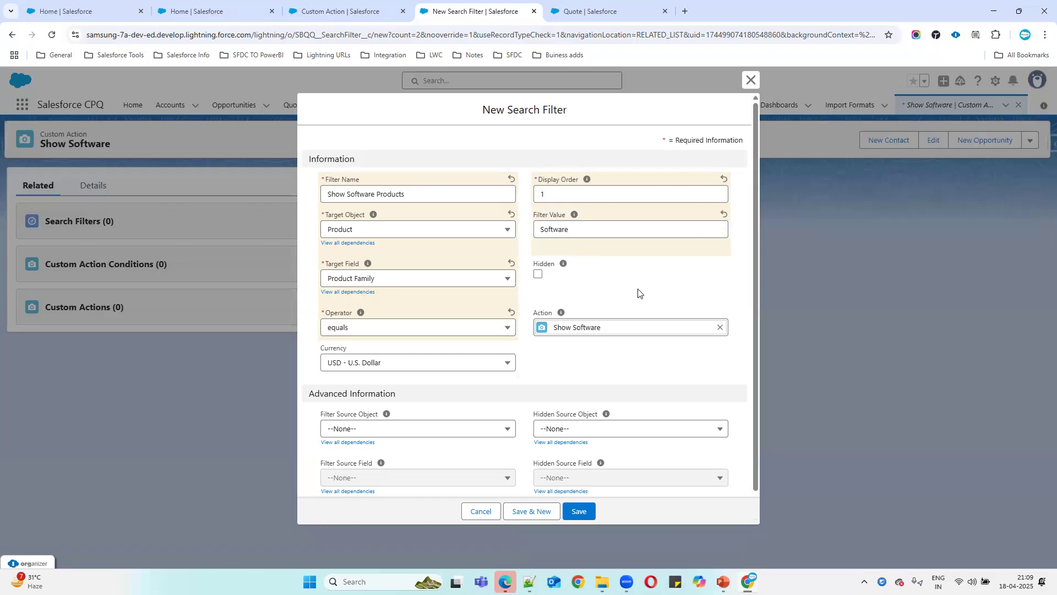
scroll(649, 382, down, 1)
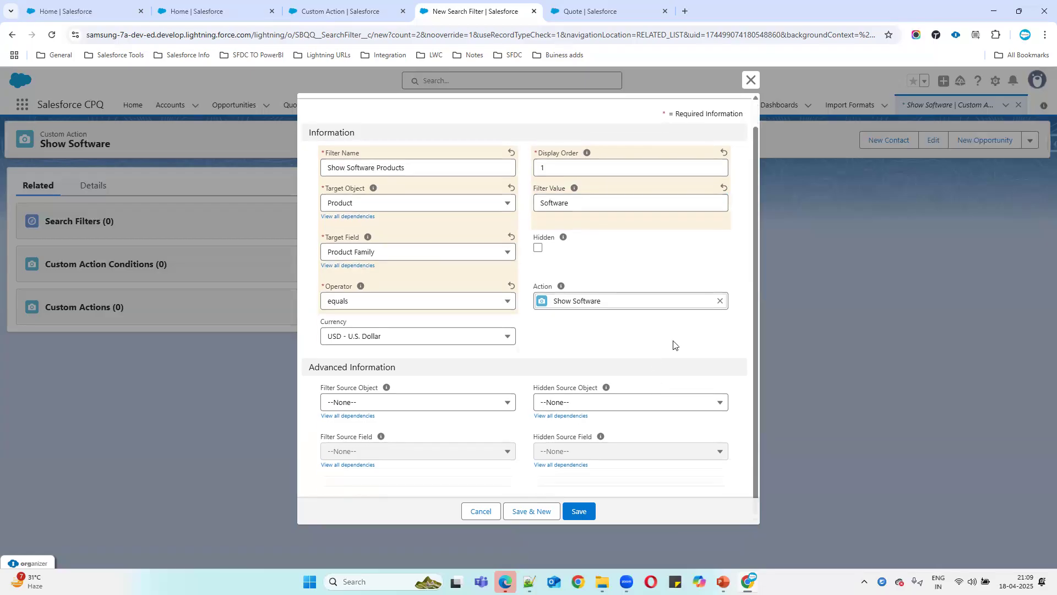
click(584, 514)
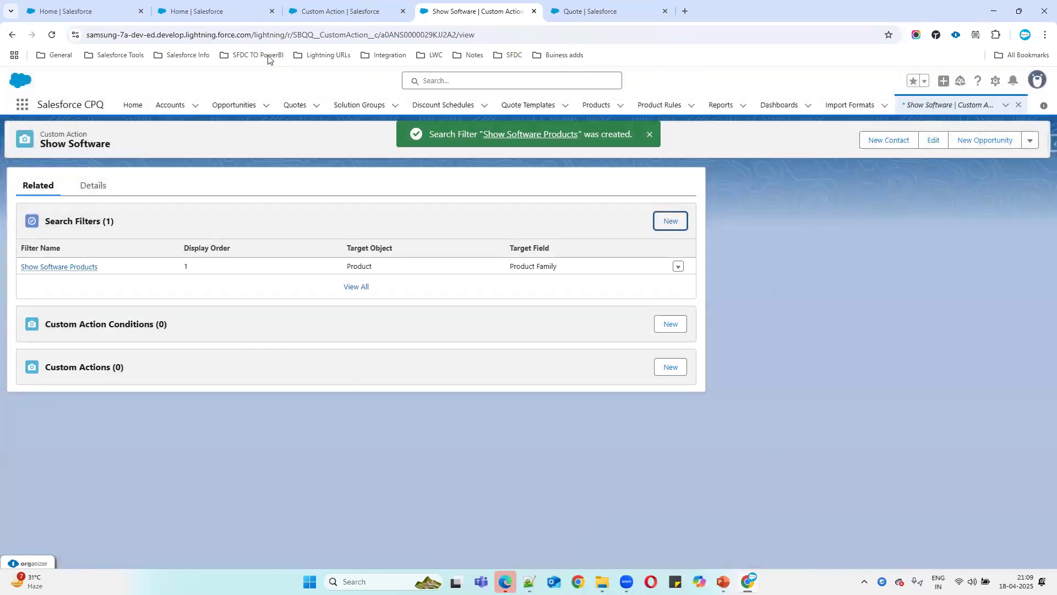
Reload the quote line editor, run Add Software, dismiss Guided Selling, and check the product families of the listed products
click(385, 13)
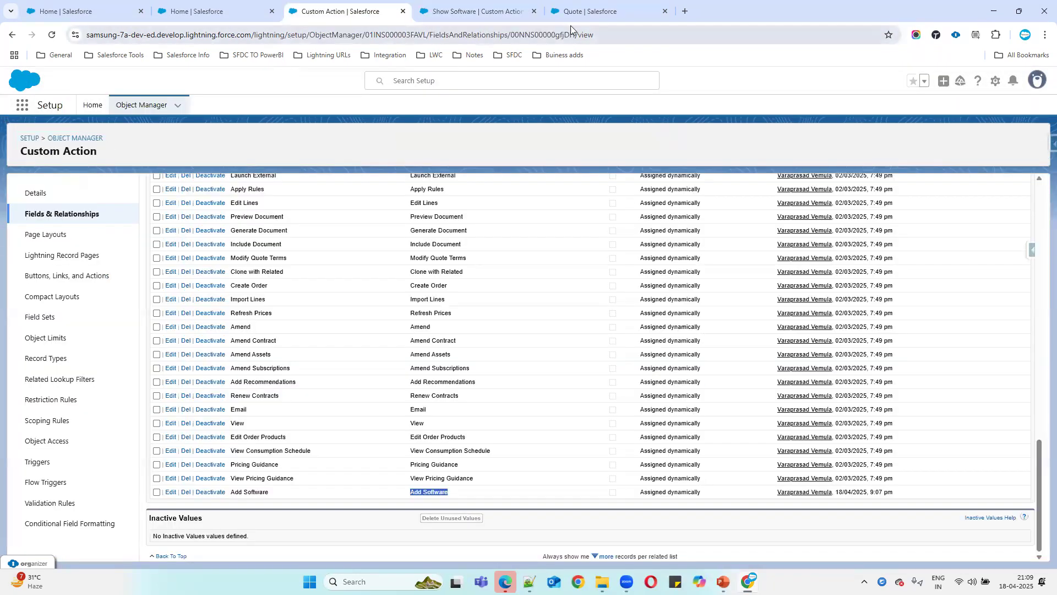
click(585, 12)
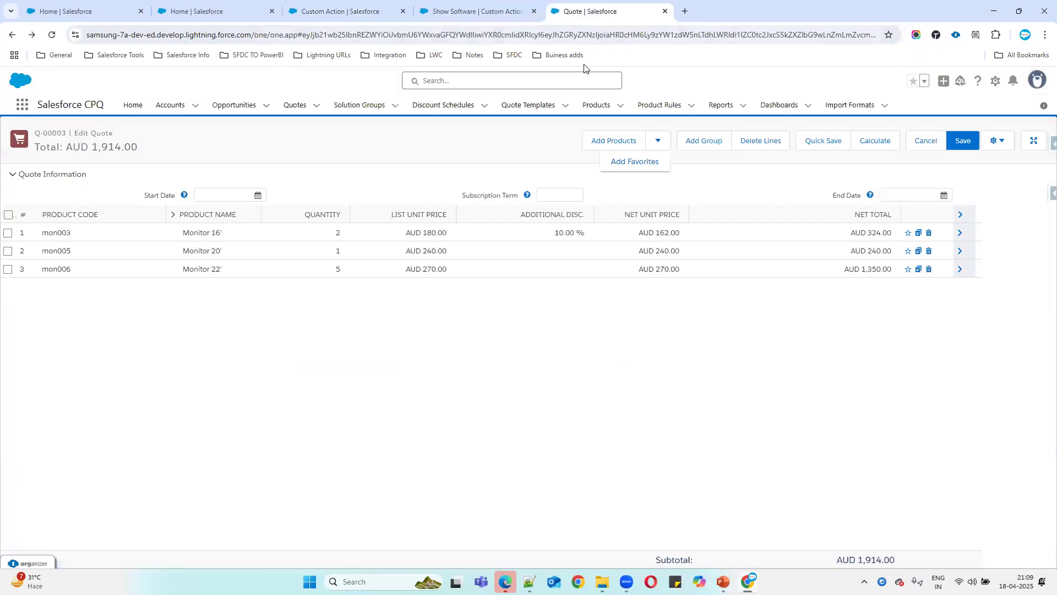
click(48, 34)
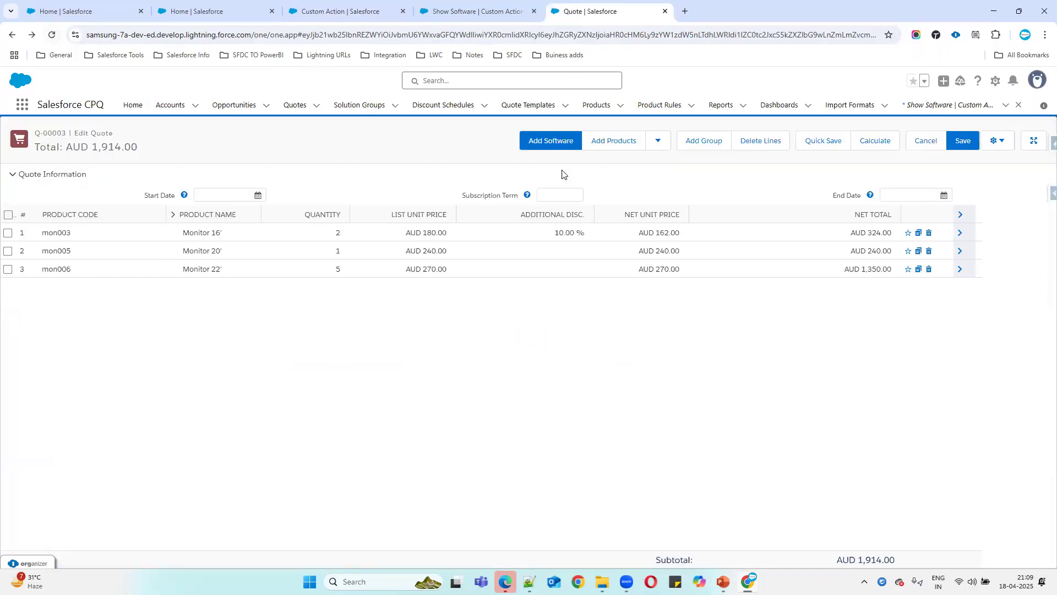
click(546, 141)
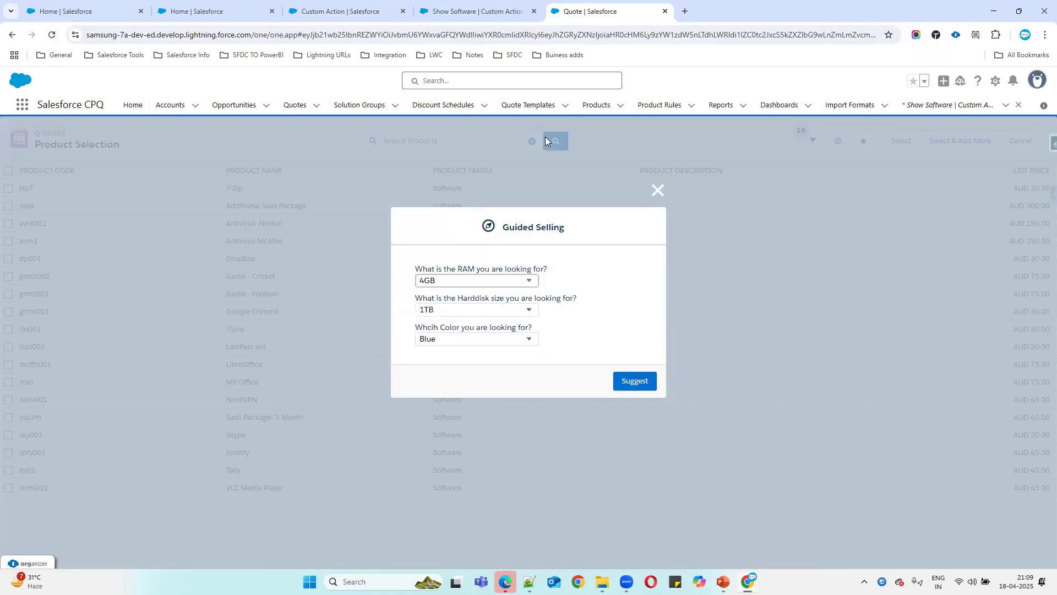
click(658, 193)
drag(434, 187, 486, 515)
click(485, 516)
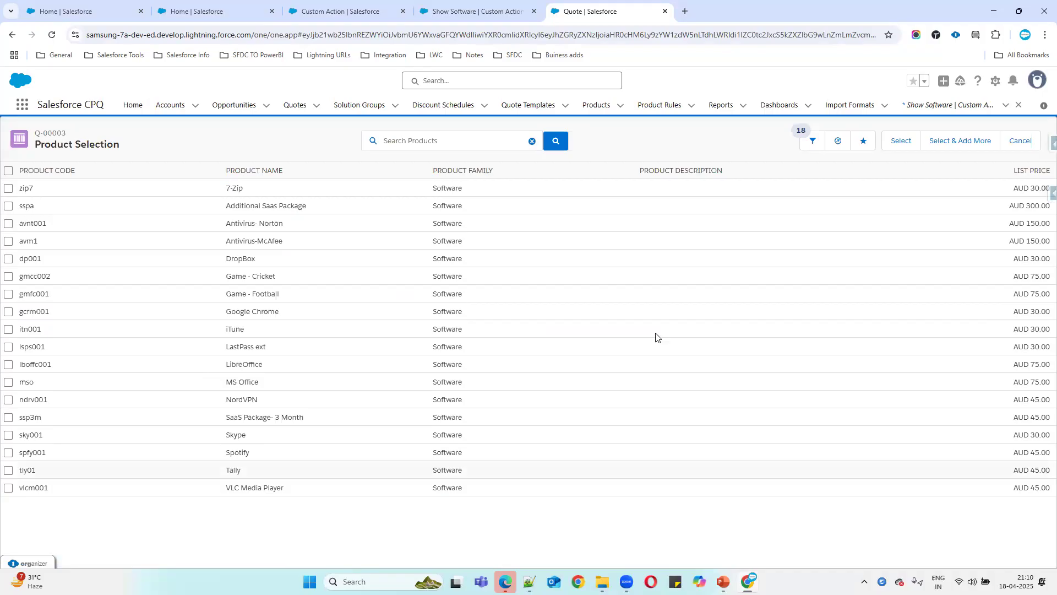
Inspect the product filter behind the product selection list, and cancel the selection to return to the quote line editor
click(803, 141)
drag(927, 195, 1025, 201)
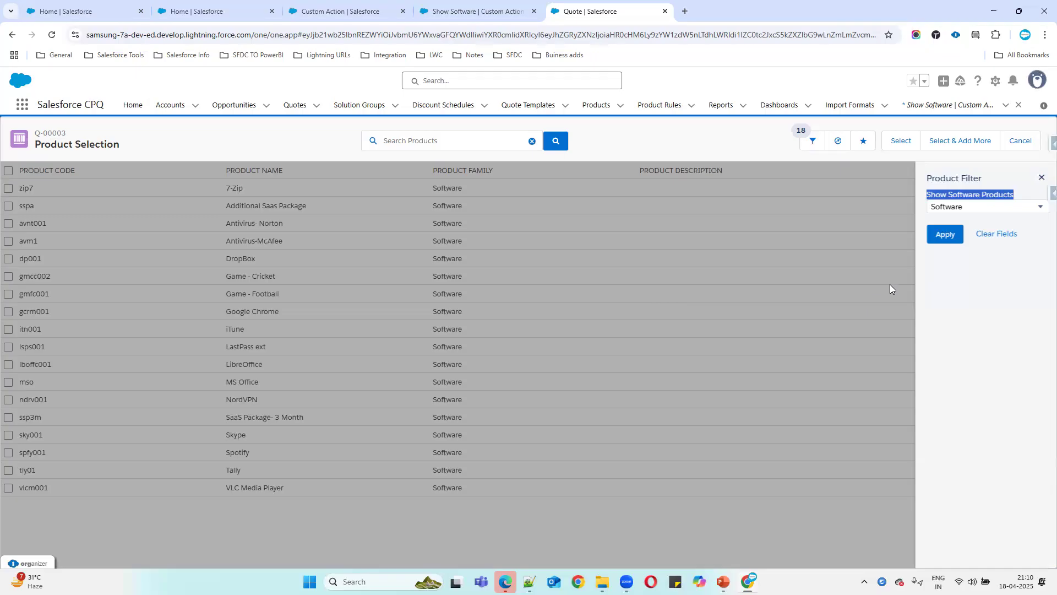
click(1016, 144)
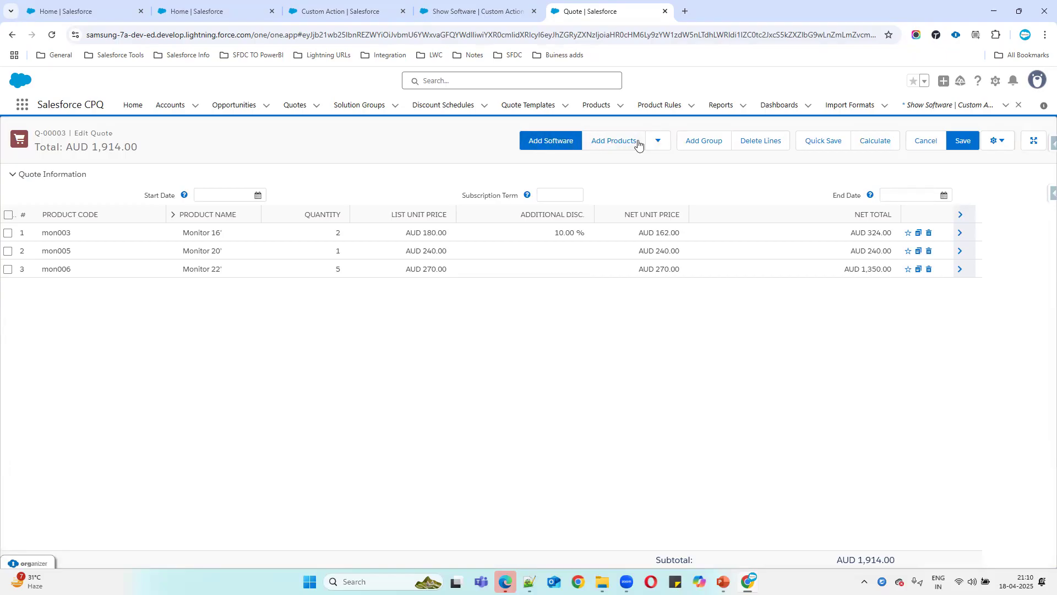
Find Custom Actions in the App Launcher and open the Show Software record to check its display order
click(322, 15)
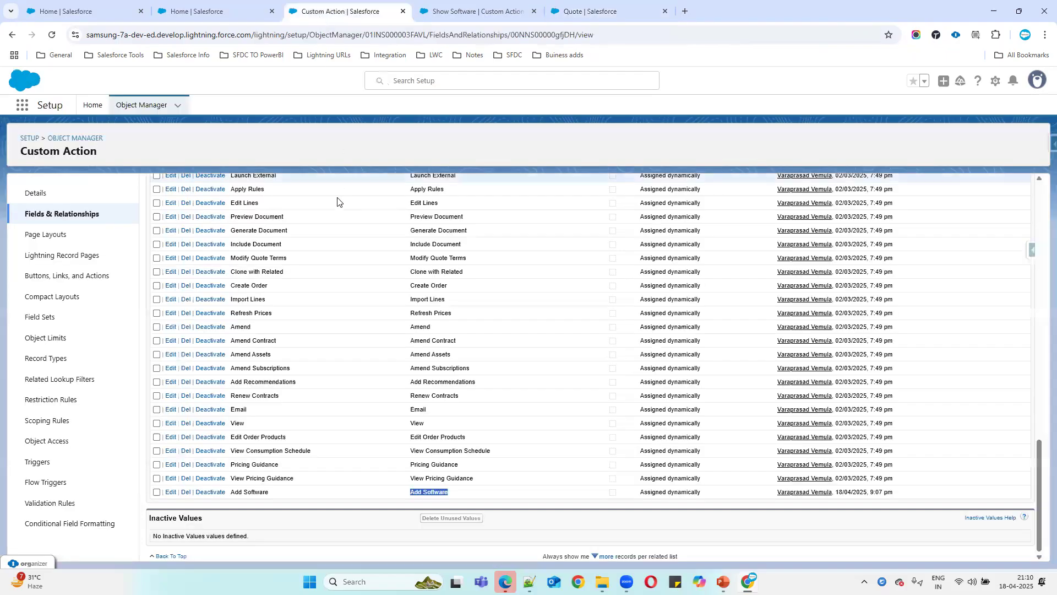
click(201, 12)
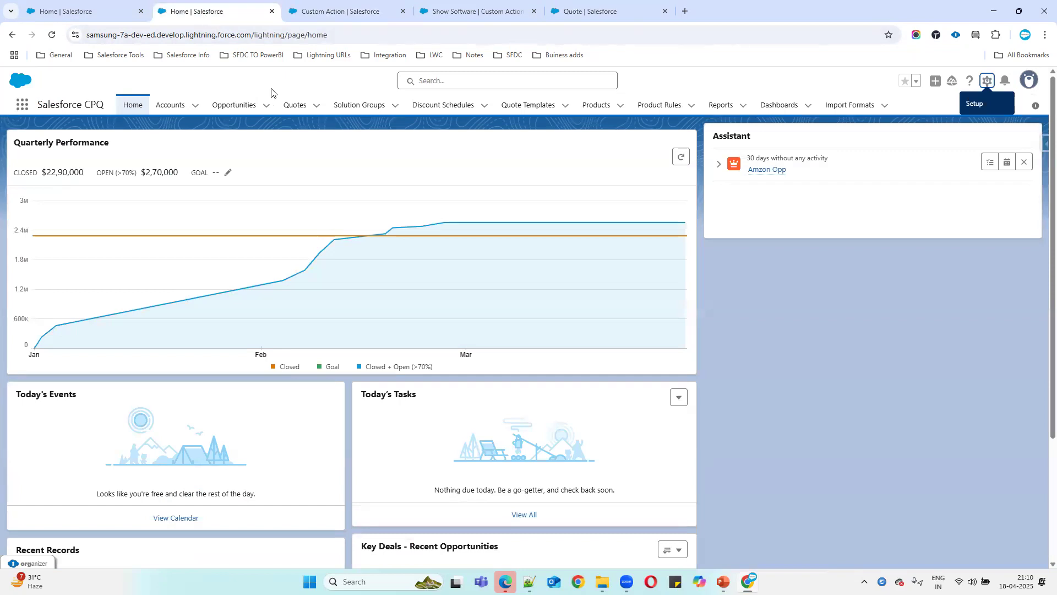
key(ctrl+Tab)
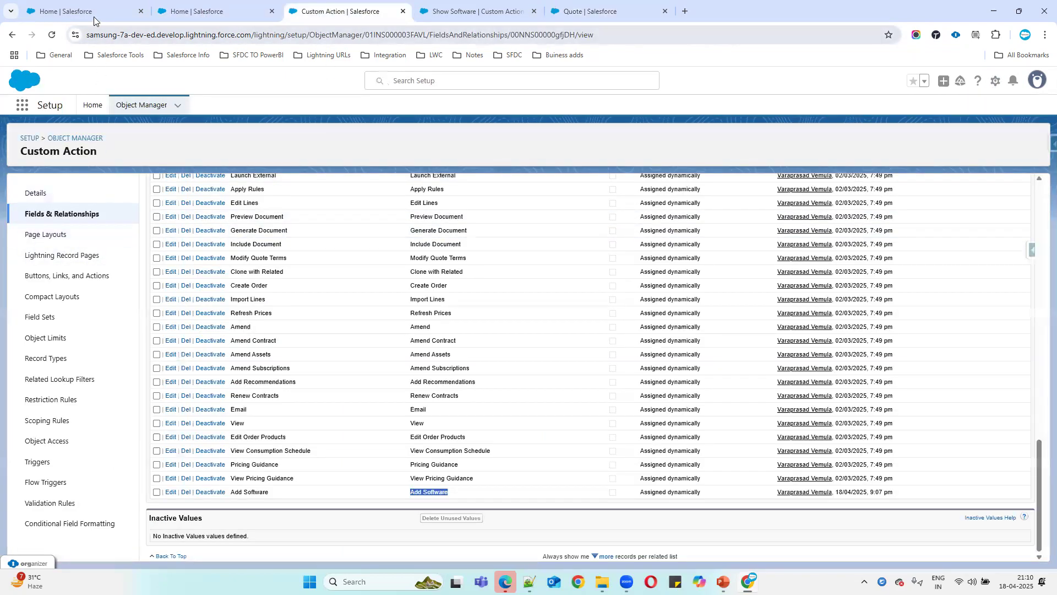
key(ctrl+shift+Tab)
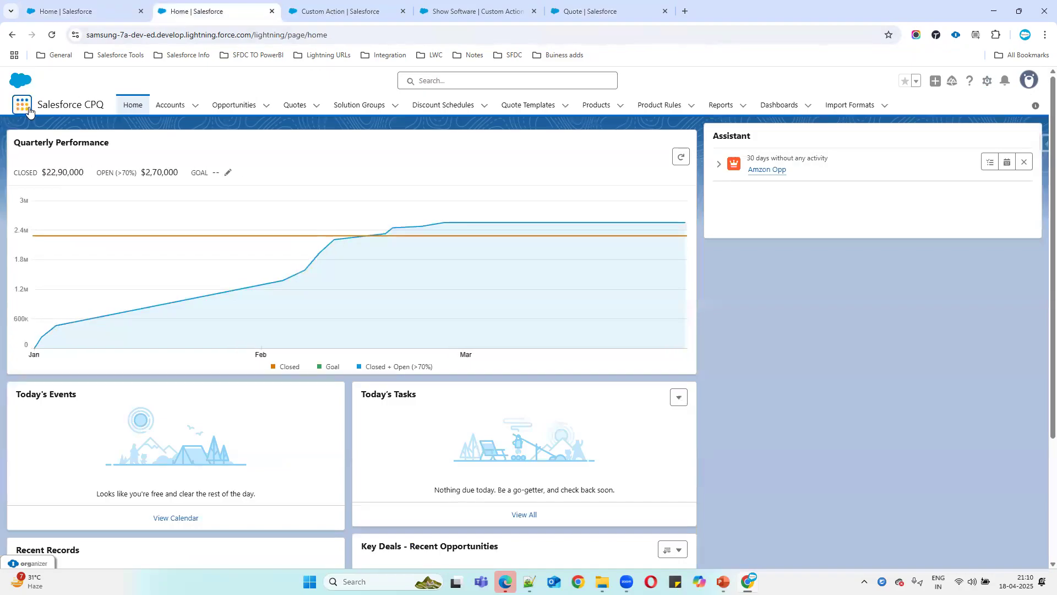
click(22, 105)
text(custom)
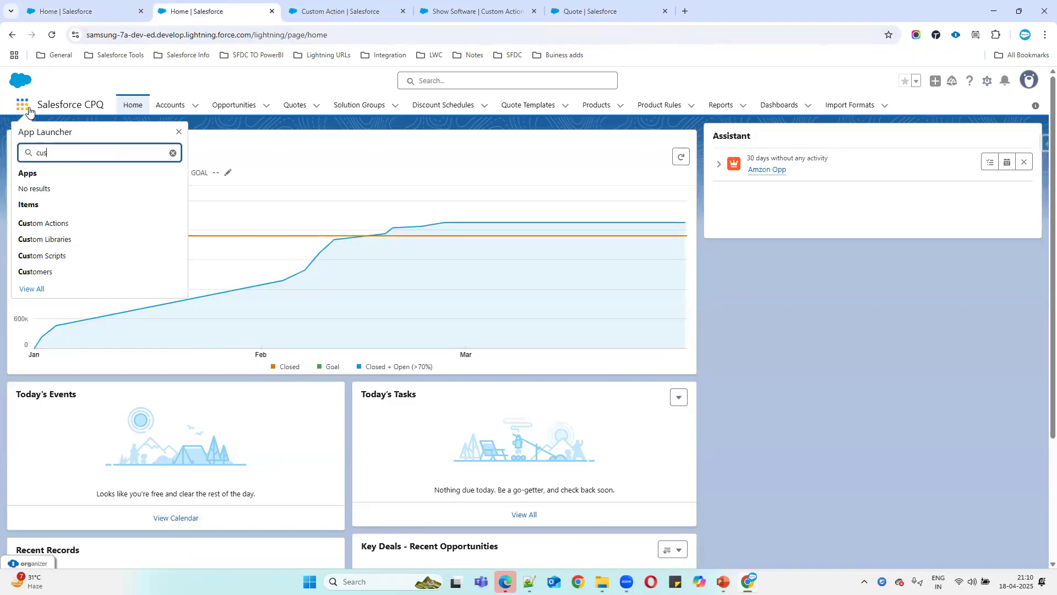
click(43, 226)
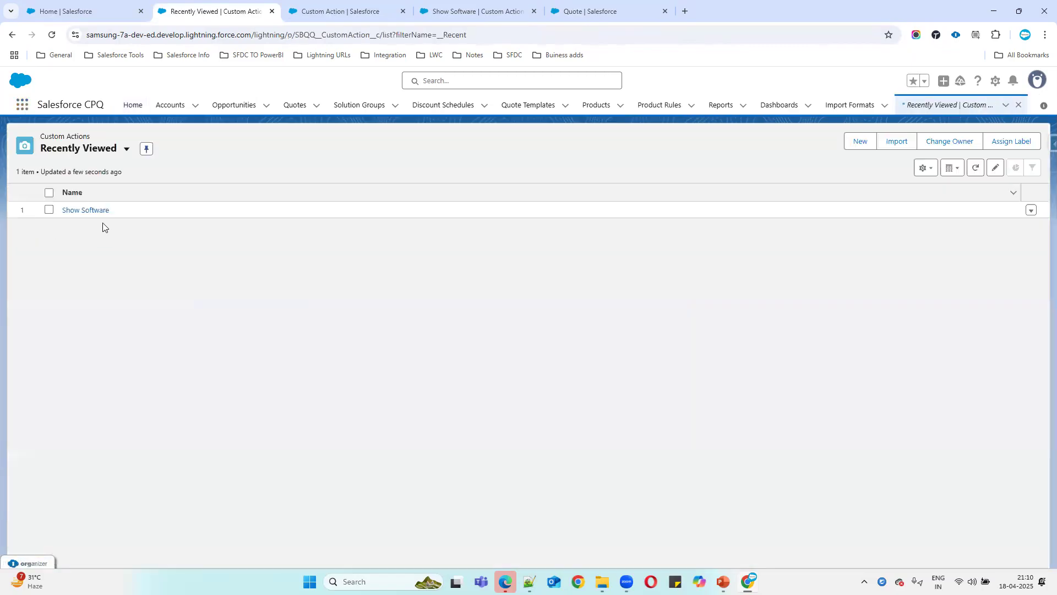
click(83, 212)
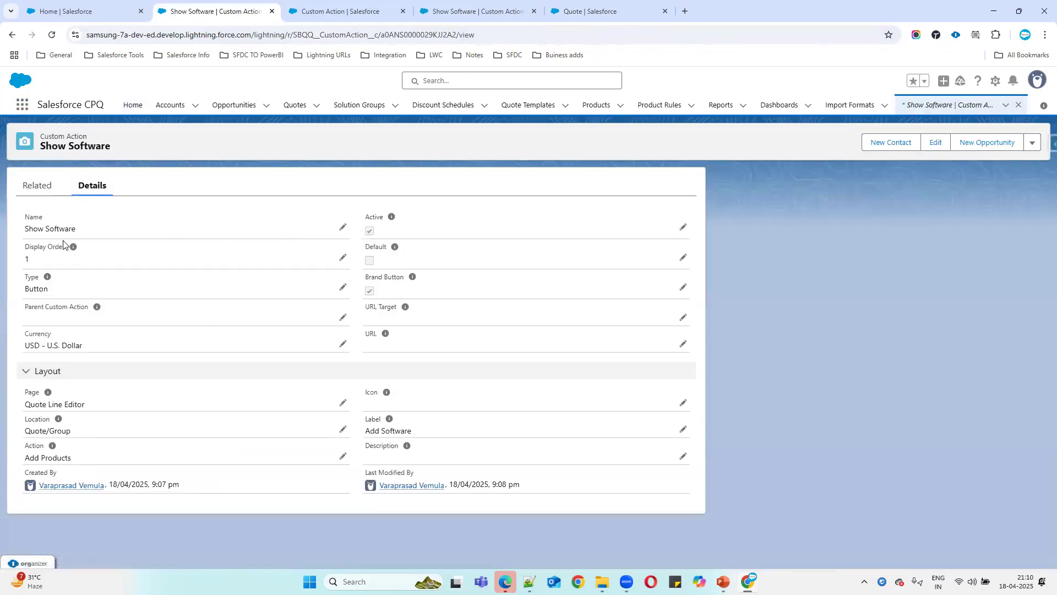
drag(42, 258, 1, 258)
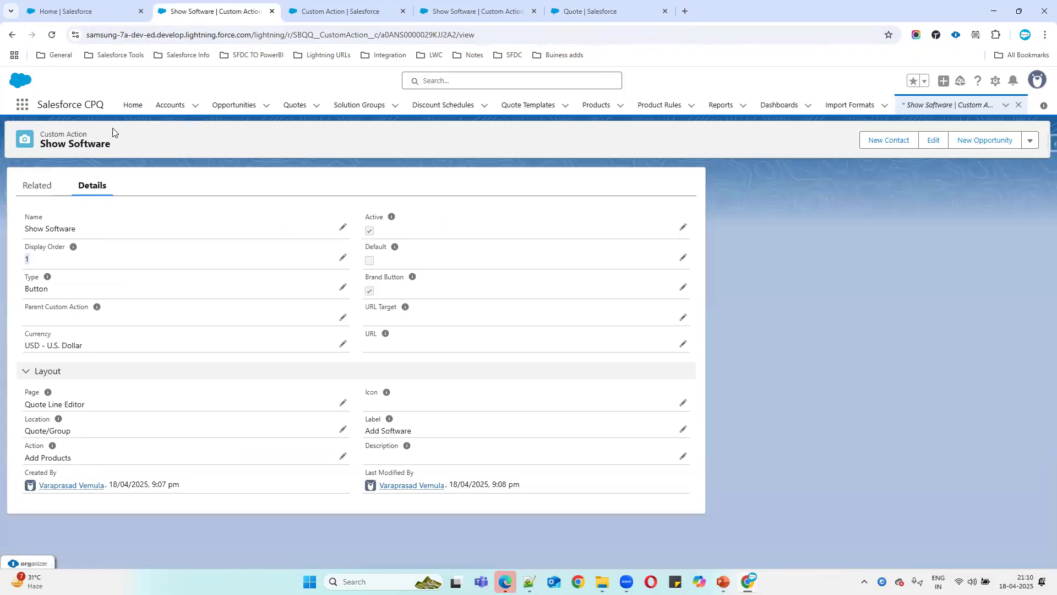
Start a new custom action from the Custom Actions list, named "Separator test", active, with display order 2
click(928, 107)
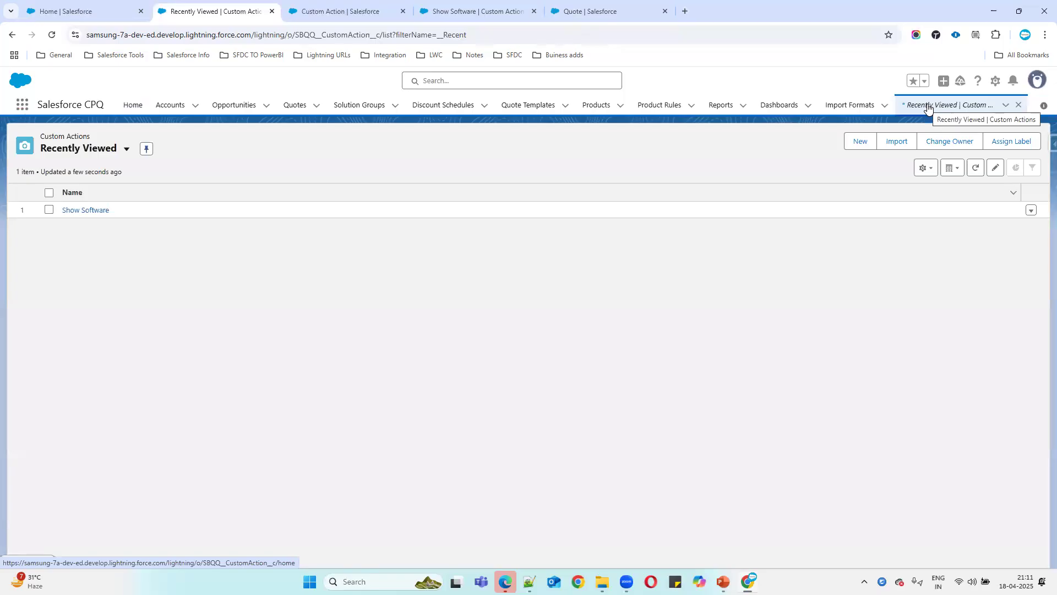
click(857, 140)
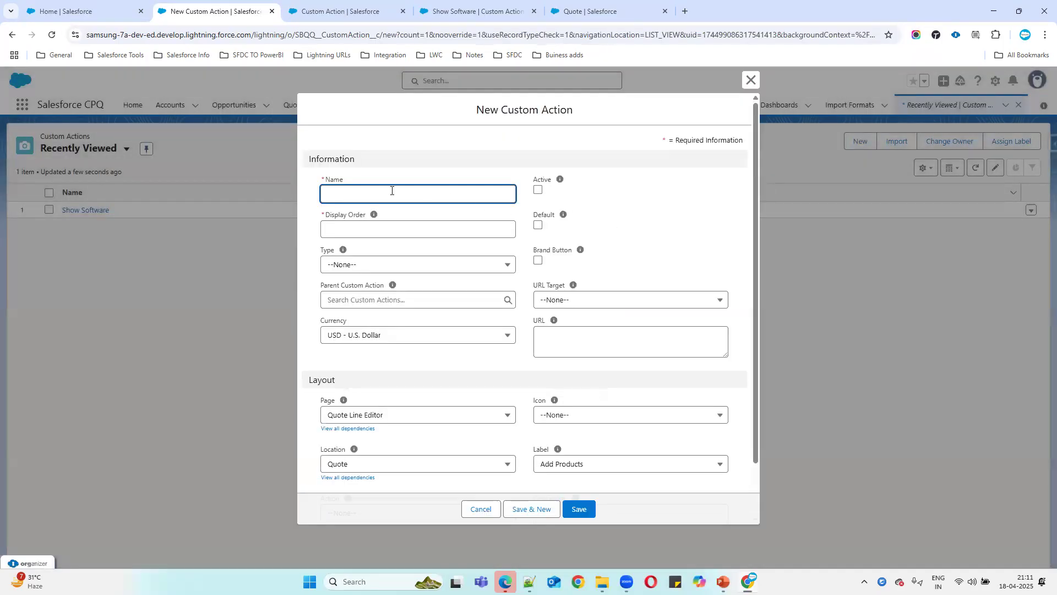
text(Separator test)
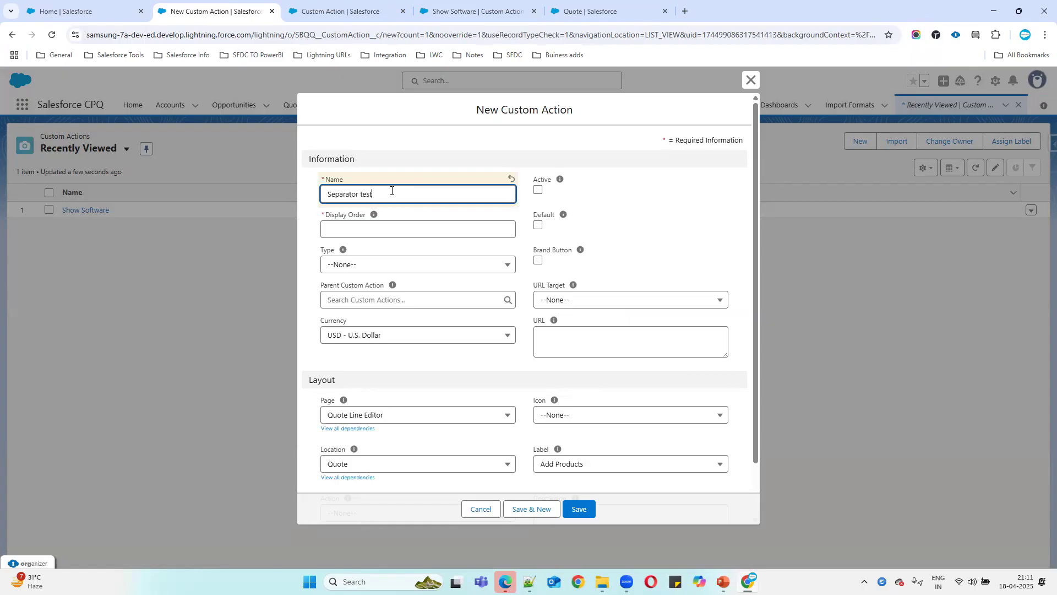
click(537, 190)
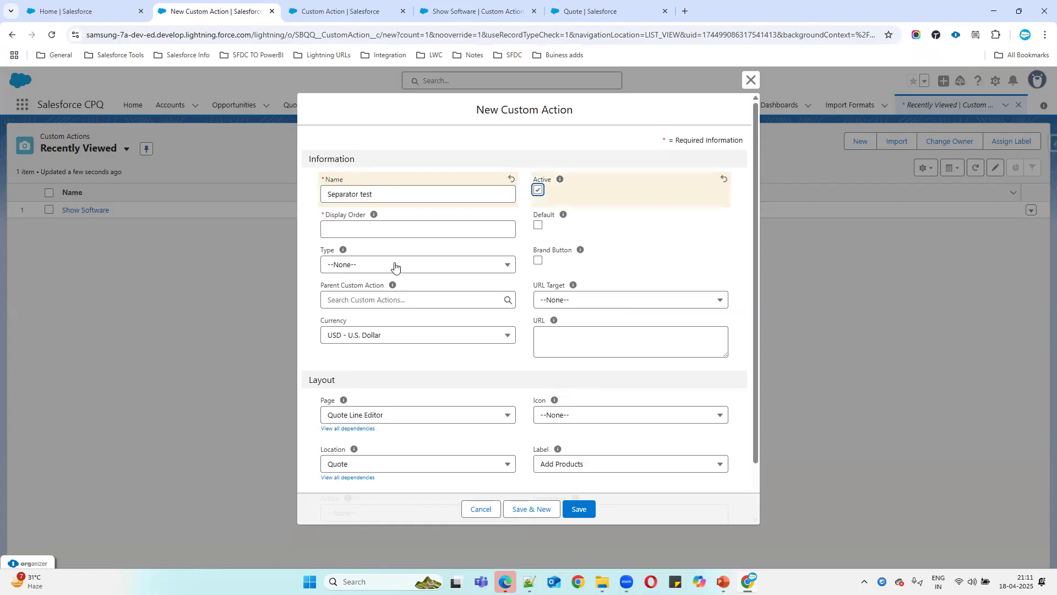
click(350, 233)
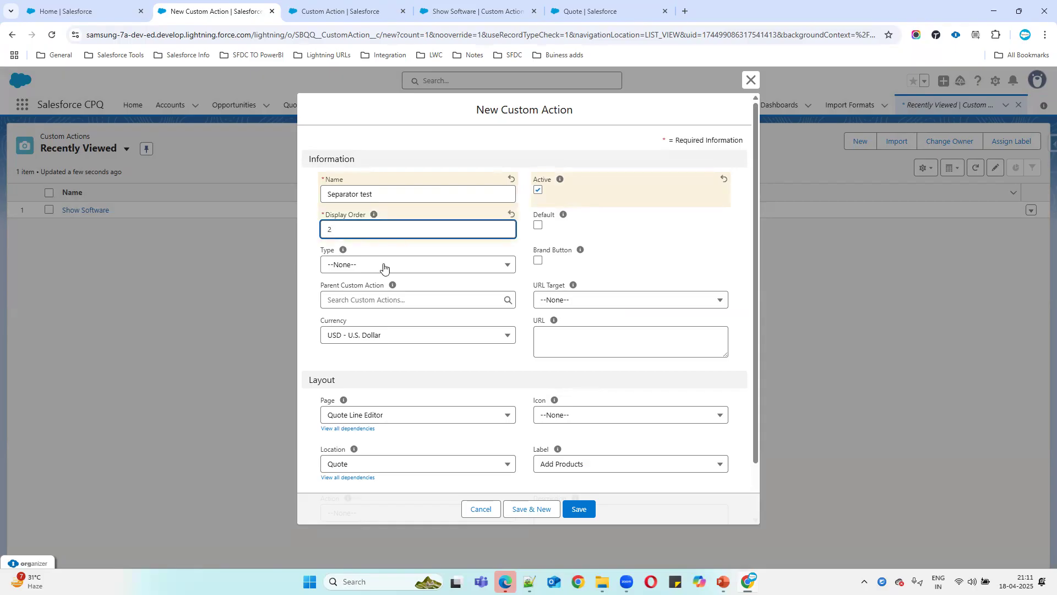
Set the new custom action's type to Separator and save the record
click(349, 269)
click(369, 342)
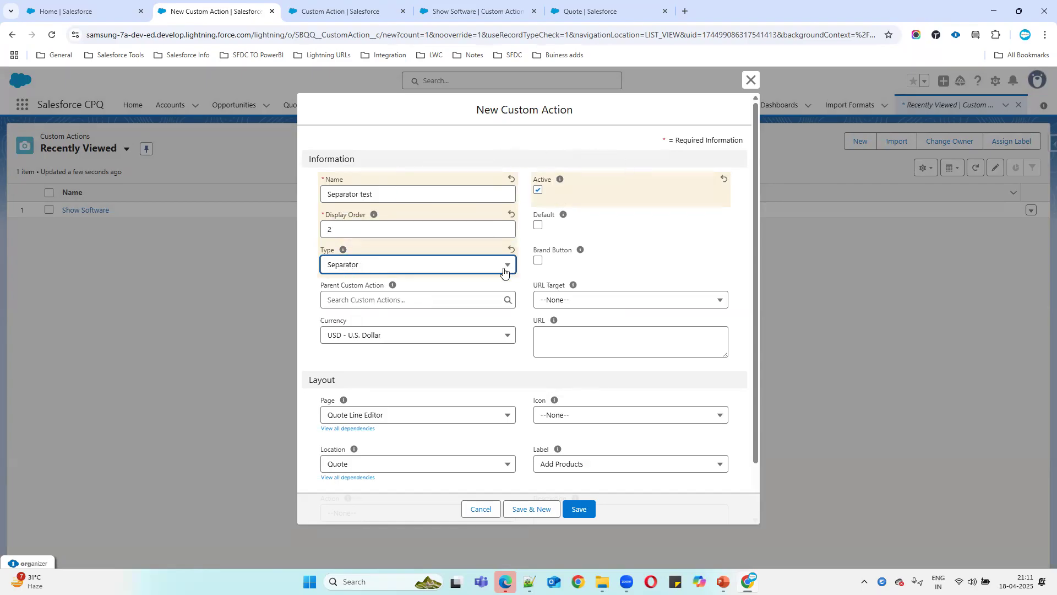
scroll(611, 336, down, 2)
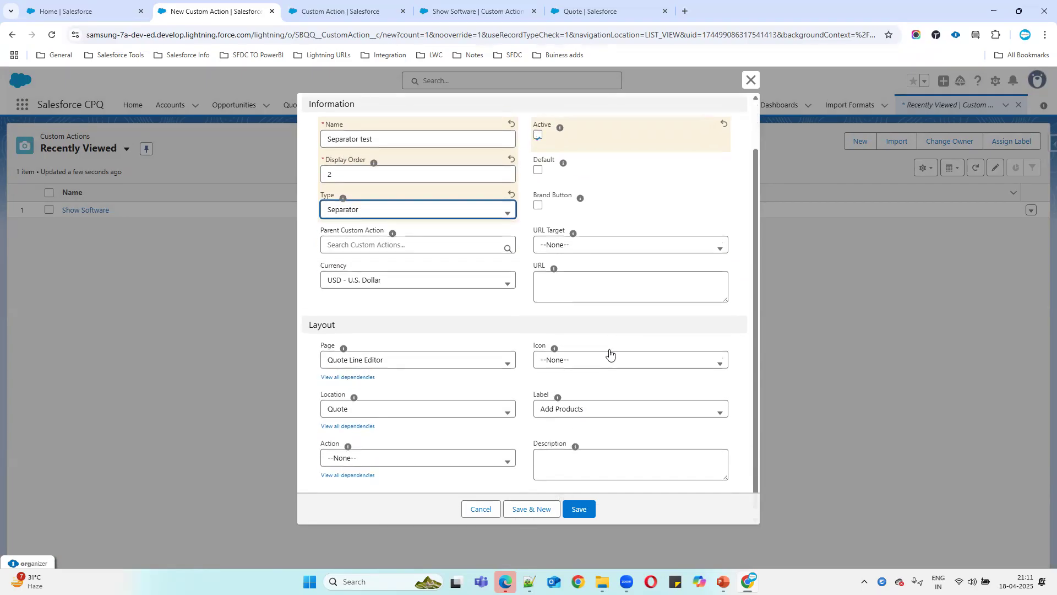
click(584, 509)
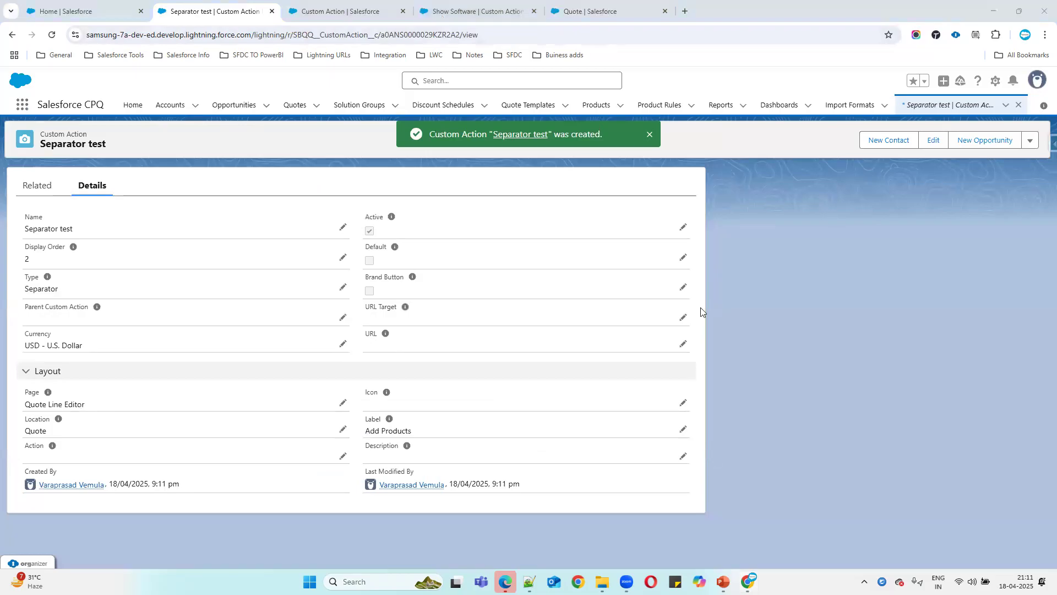
Reload the quote line editor and check the action buttons and the additional Add Products options for the separator
click(571, 13)
click(52, 35)
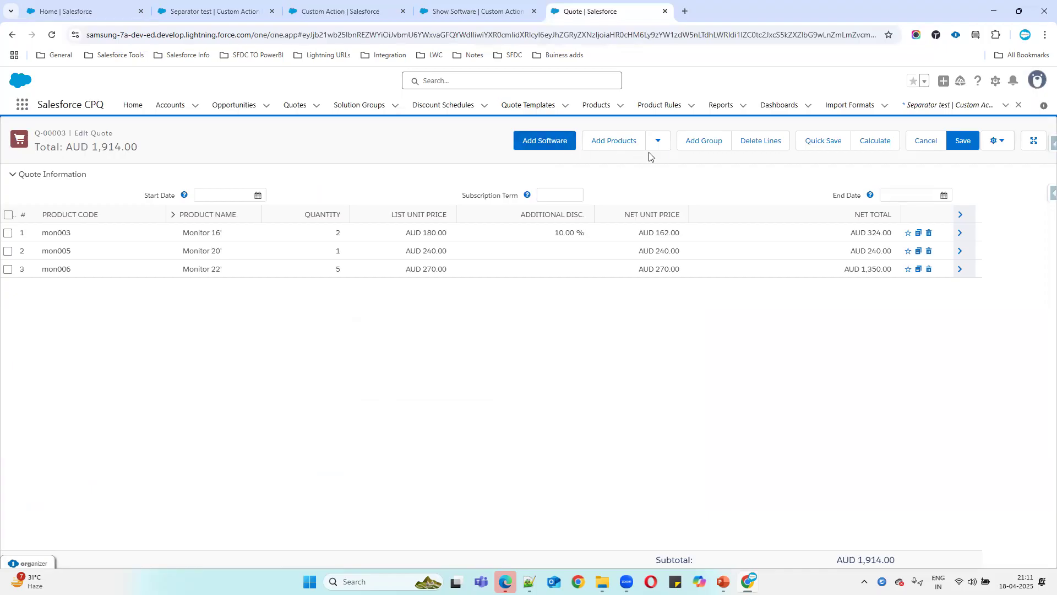
click(664, 143)
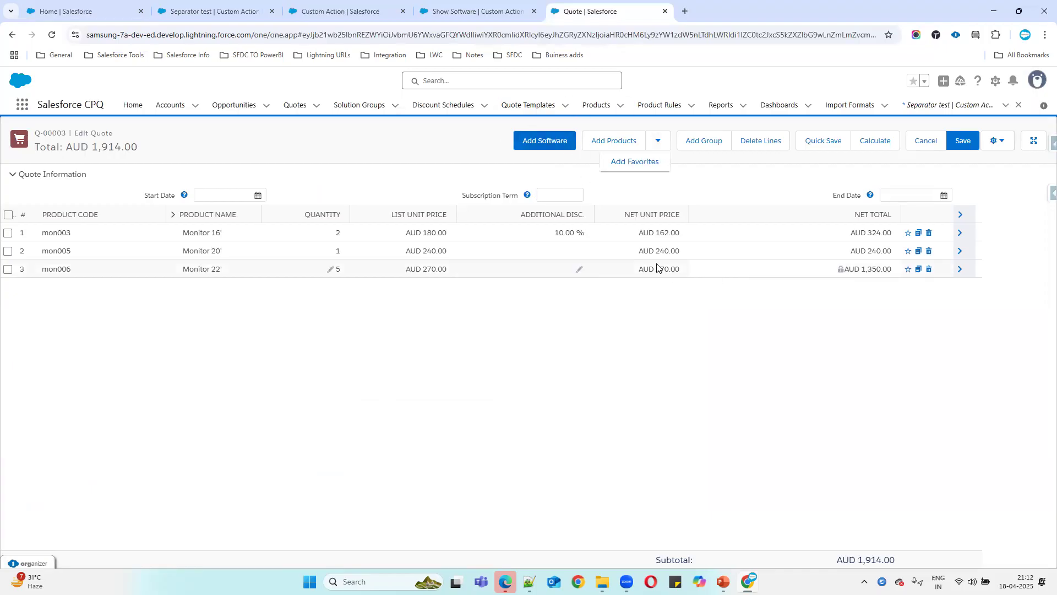
click(589, 373)
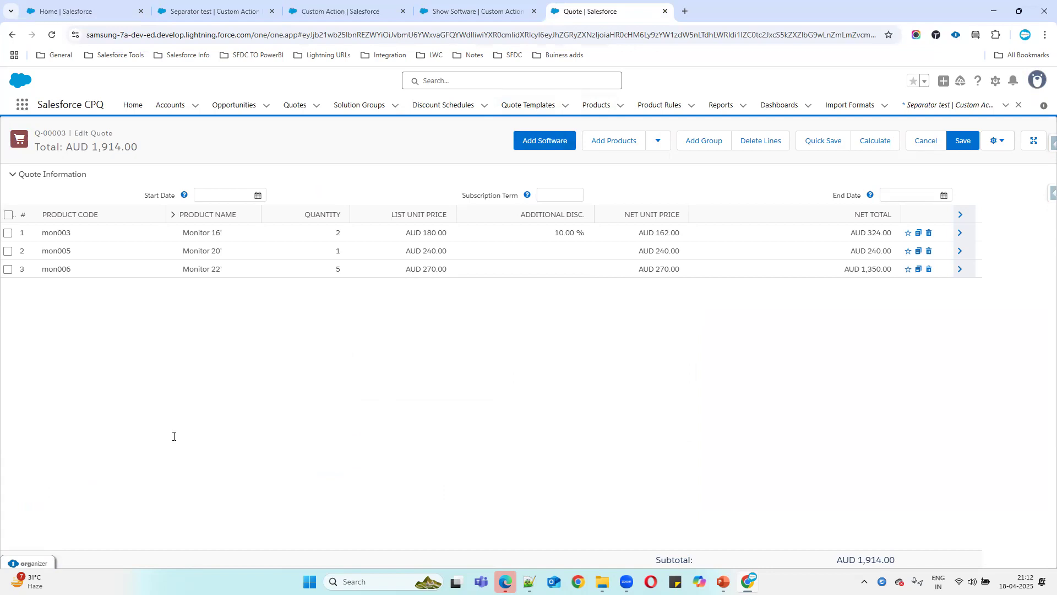
Switch to the Batch45 CPQ Notes file in Notepad++ and add the heading "Twin Fields:" below the Separator entry
key(alt+Tab)
key(Return)
key(Return)
key(Return)
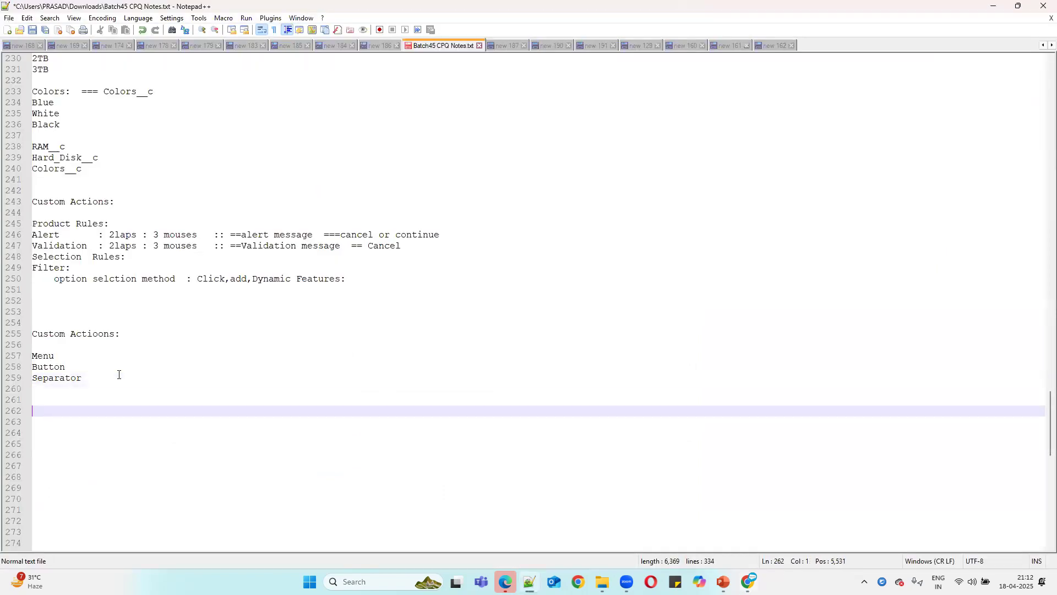
text(Twin Fields:)
key(Return)
key(Return)
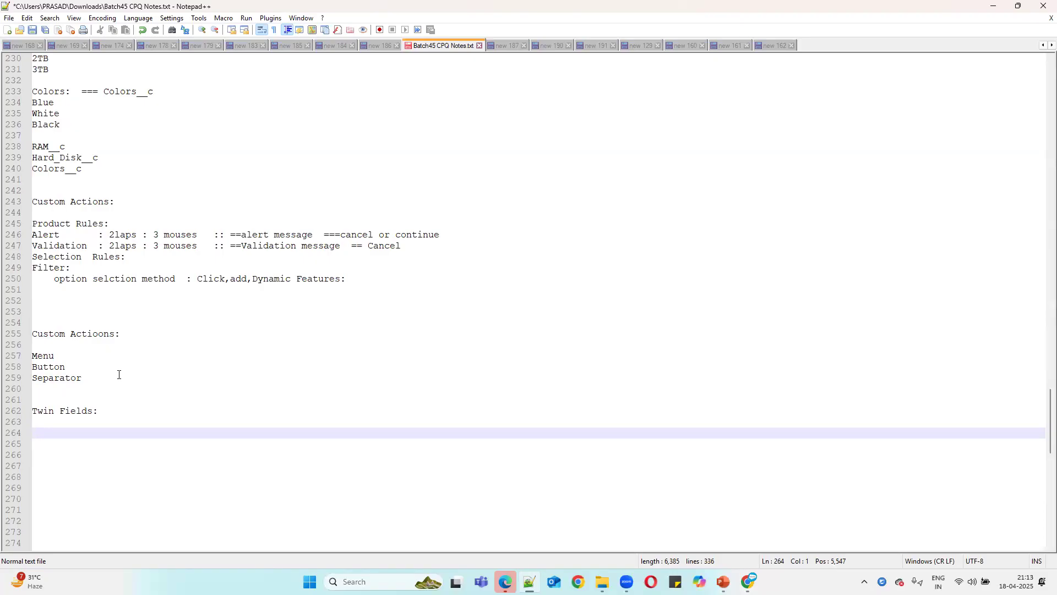
Write the line "Product : brand" under the Twin Fields heading
text(Prod)
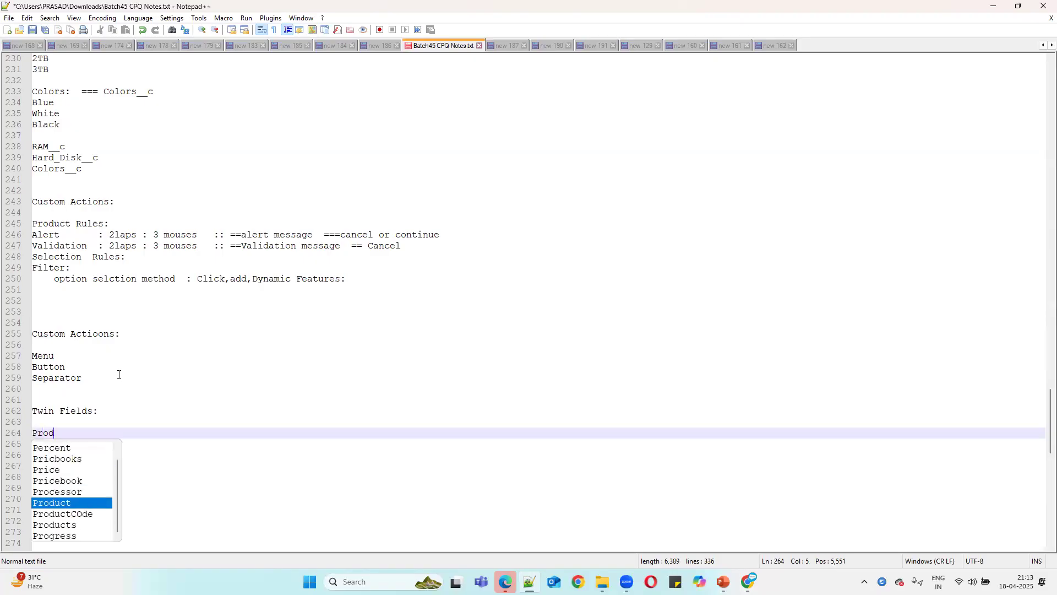
text(uct :)
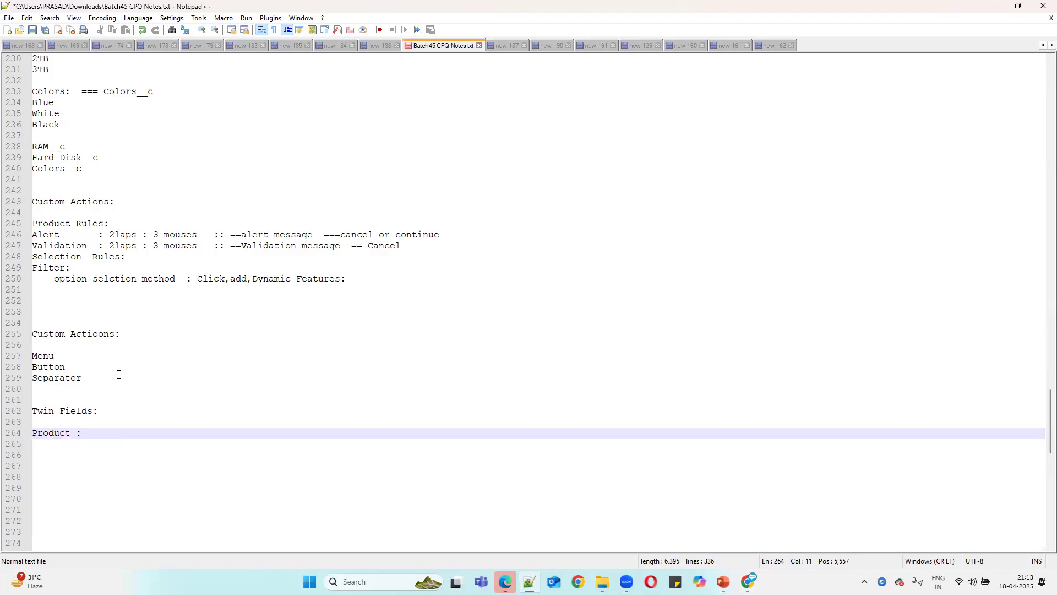
text( b)
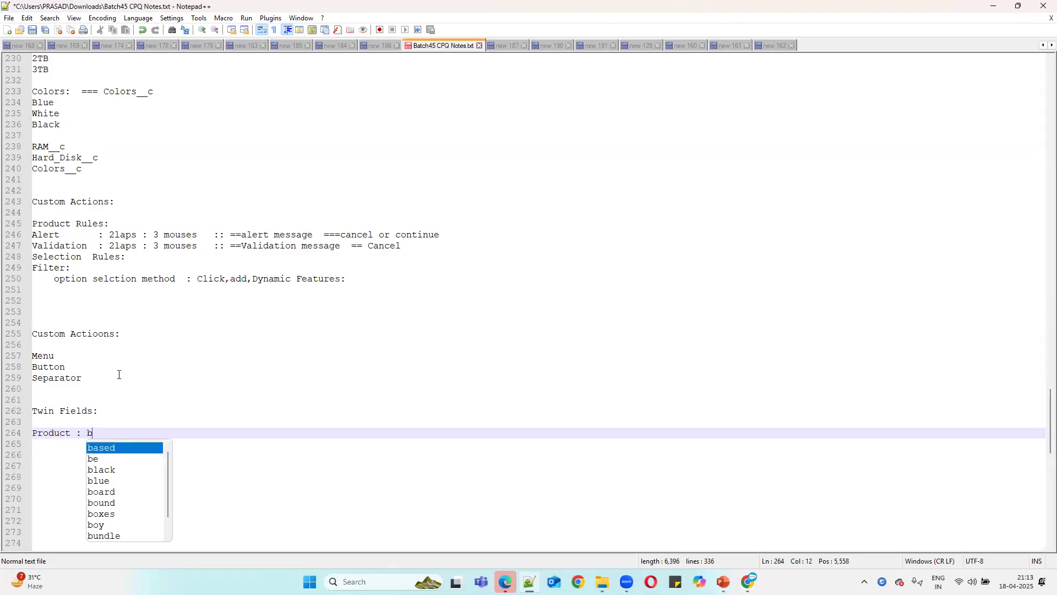
text(rand)
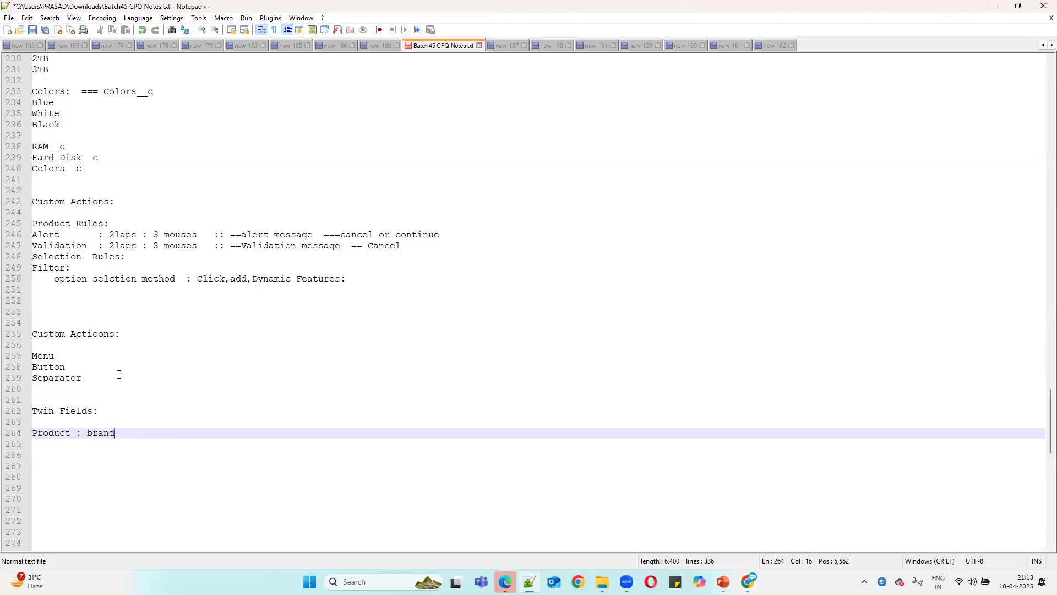
key(Return)
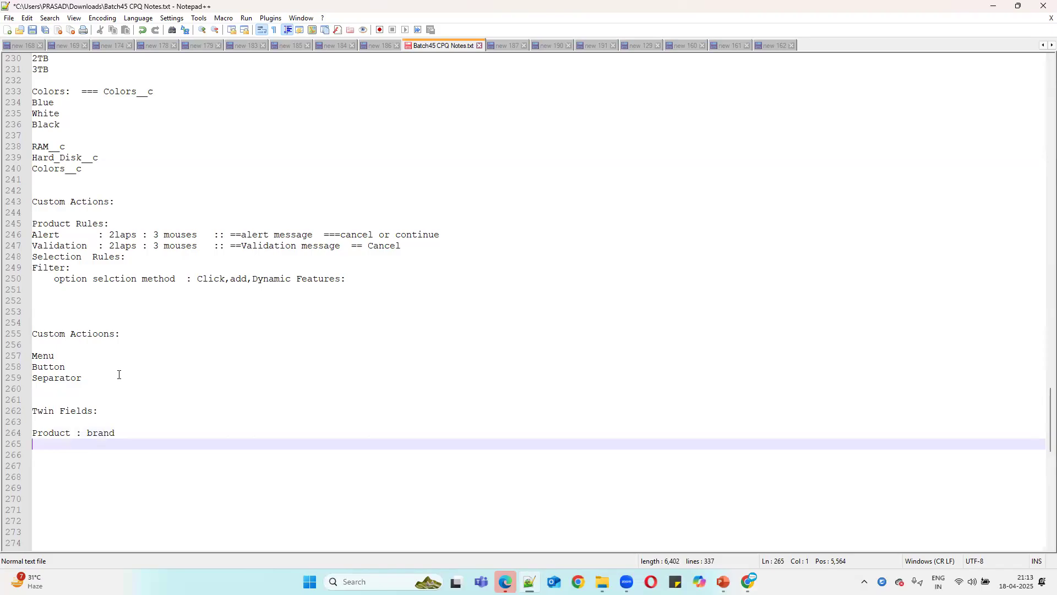
Insert the word "Category" after "Product" in the line under Twin Fields
drag(70, 433, 43, 433)
click(70, 433)
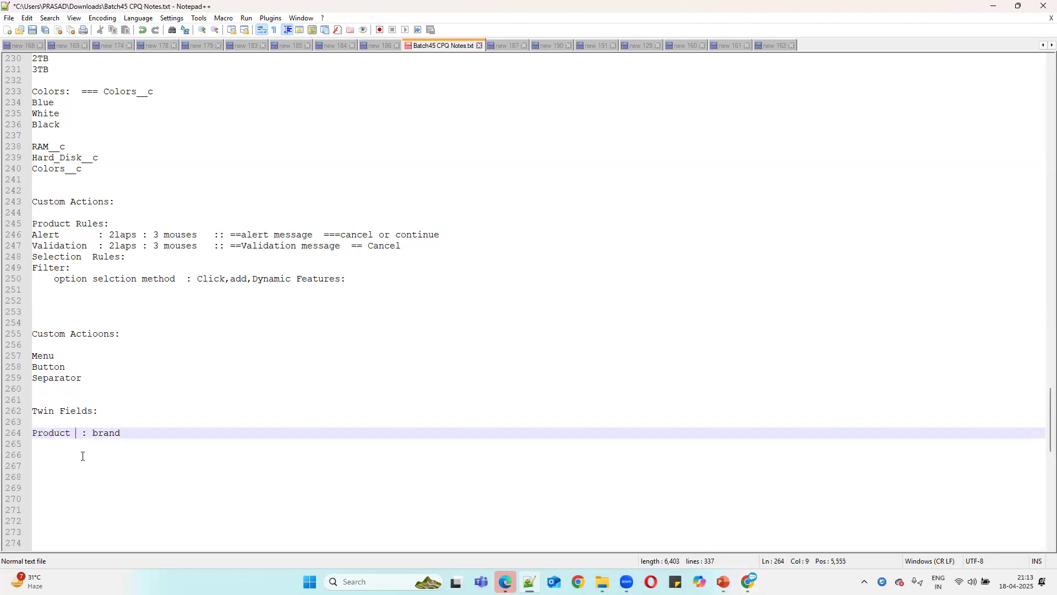
text(Categor)
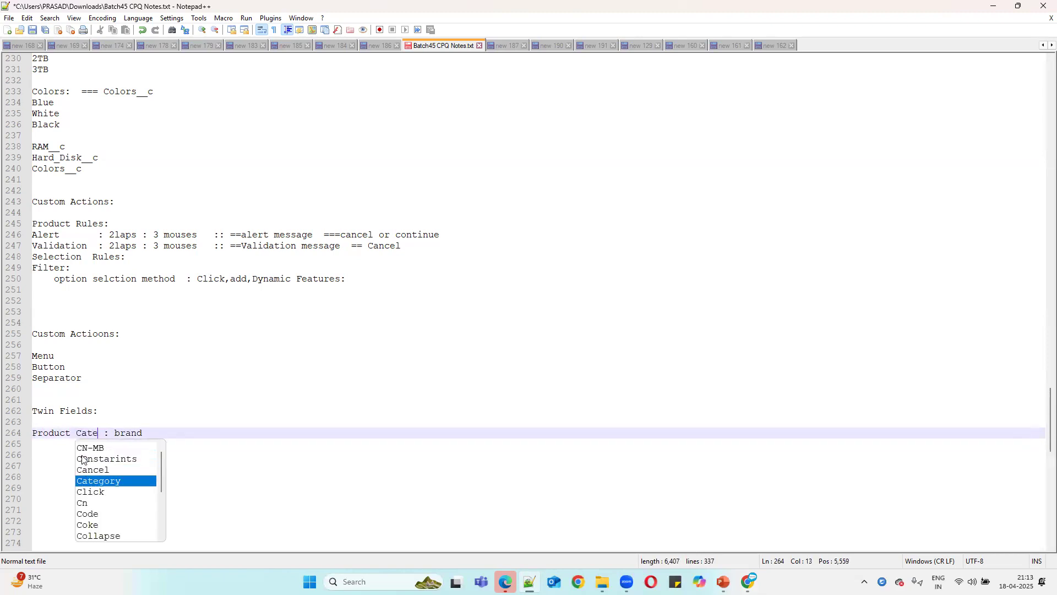
text(y)
key(BackSpace)
key(BackSpace)
key(BackSpace)
key(BackSpace)
key(BackSpace)
key(BackSpace)
key(BackSpace)
key(BackSpace)
key(BackSpace)
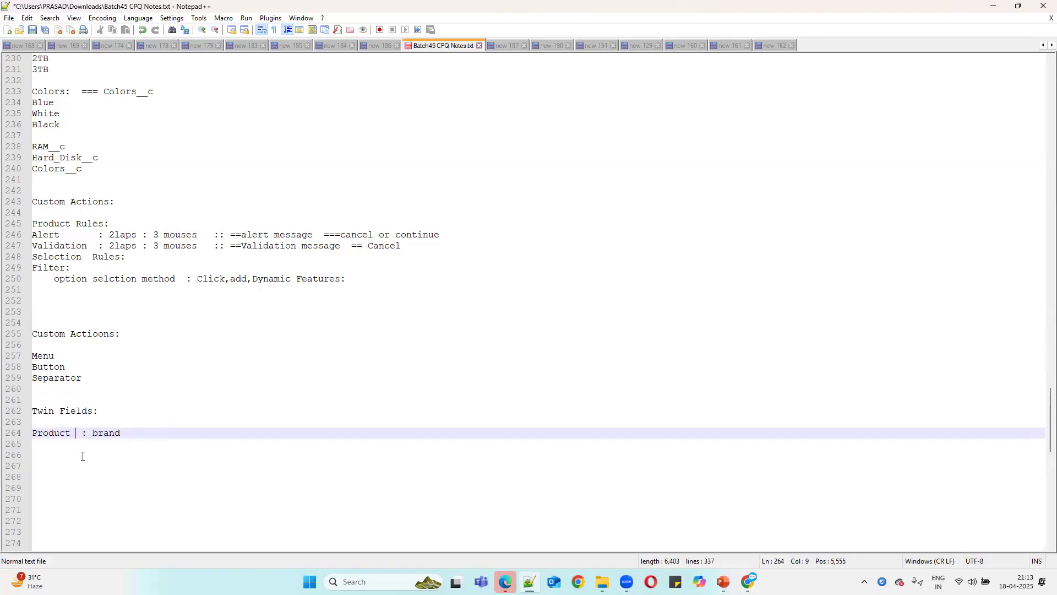
text(Category)
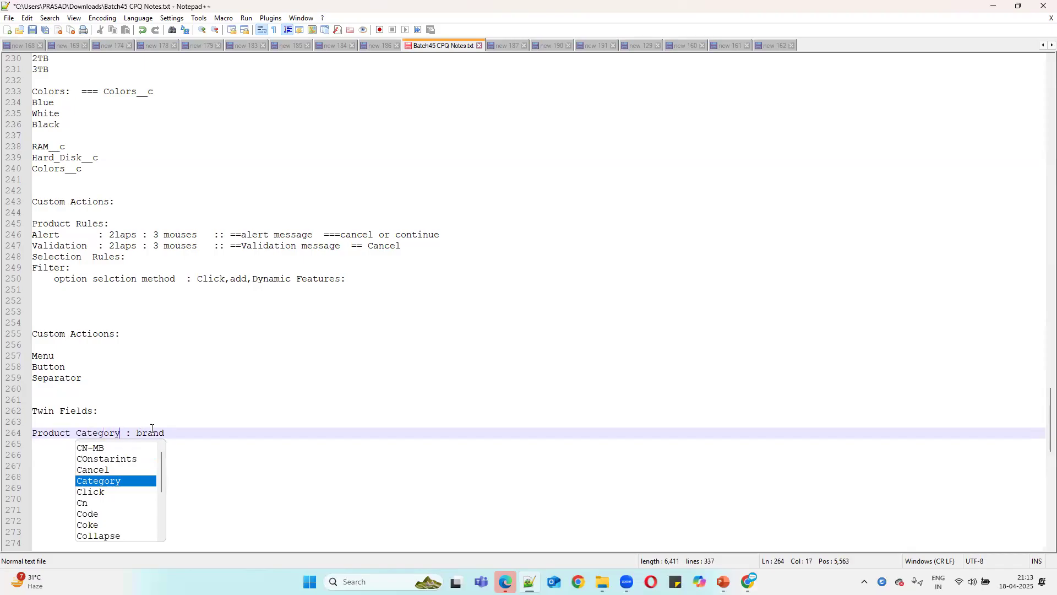
Separate "Product" and "Category" with a colon and delete the trailing ": brand" from the line
click(76, 433)
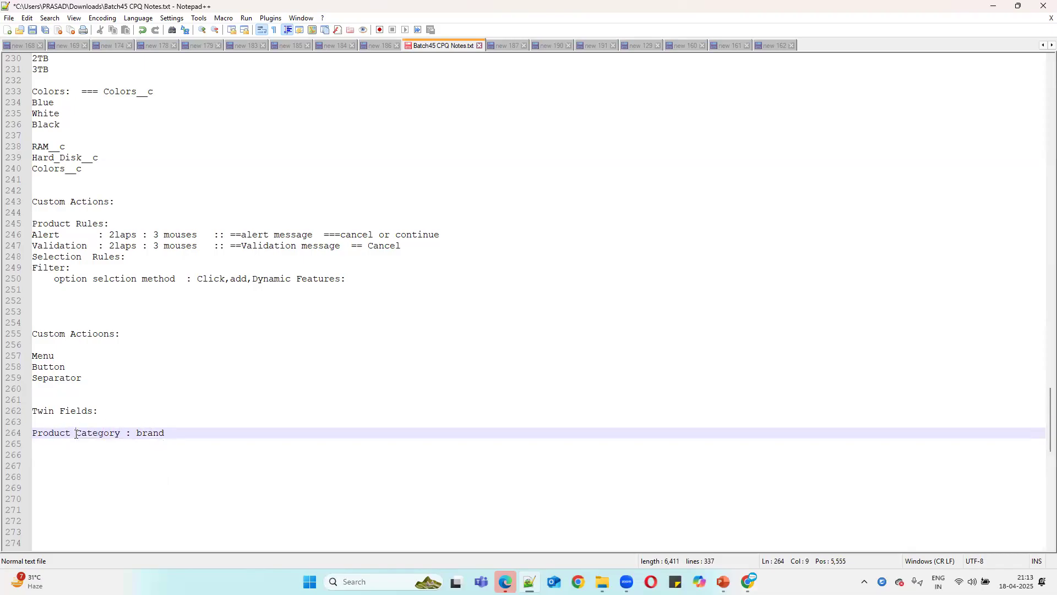
text(:)
drag(147, 433, 234, 440)
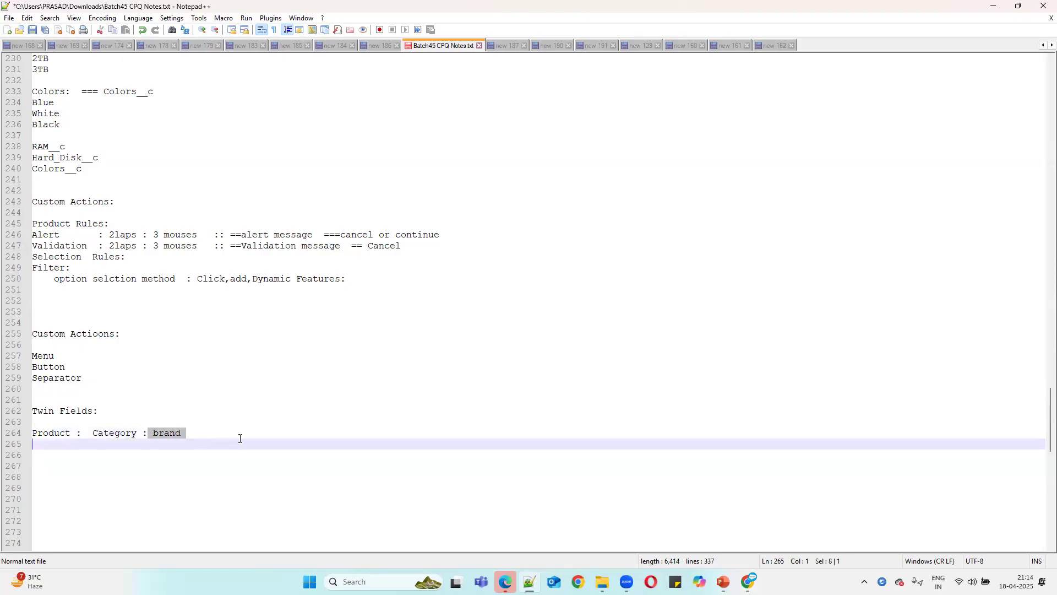
key(BackSpace)
key(BackSpace)
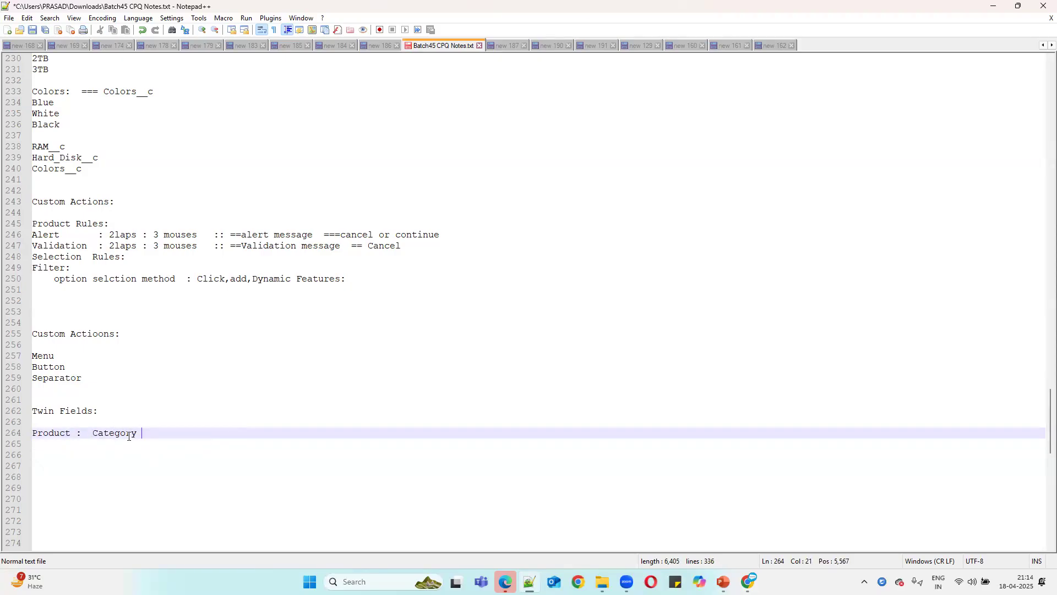
Append the category values ": level1,levle2 level3" to the Product line
key(Return)
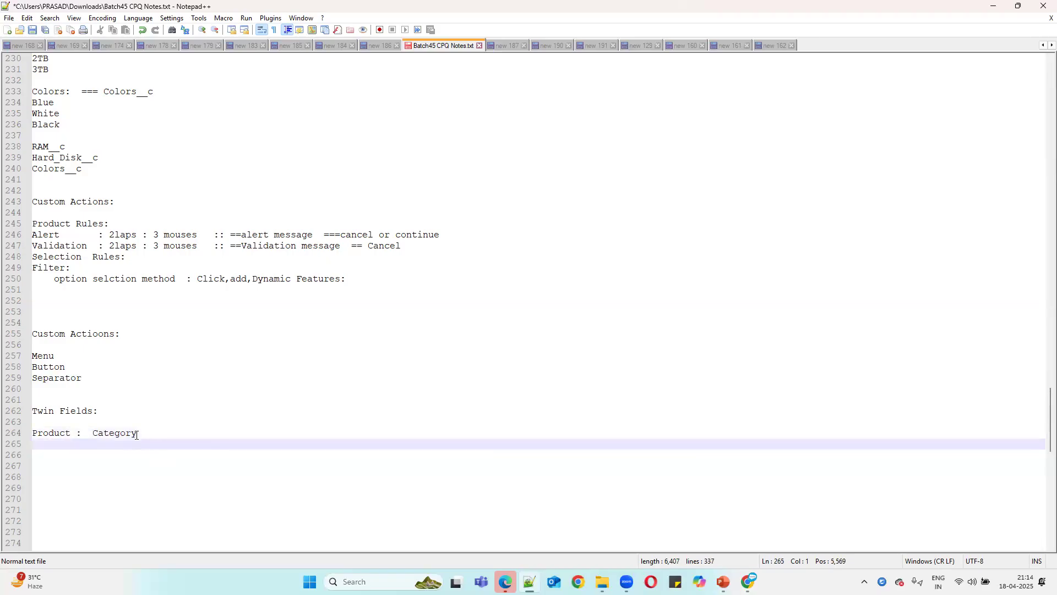
click(148, 434)
text(: )
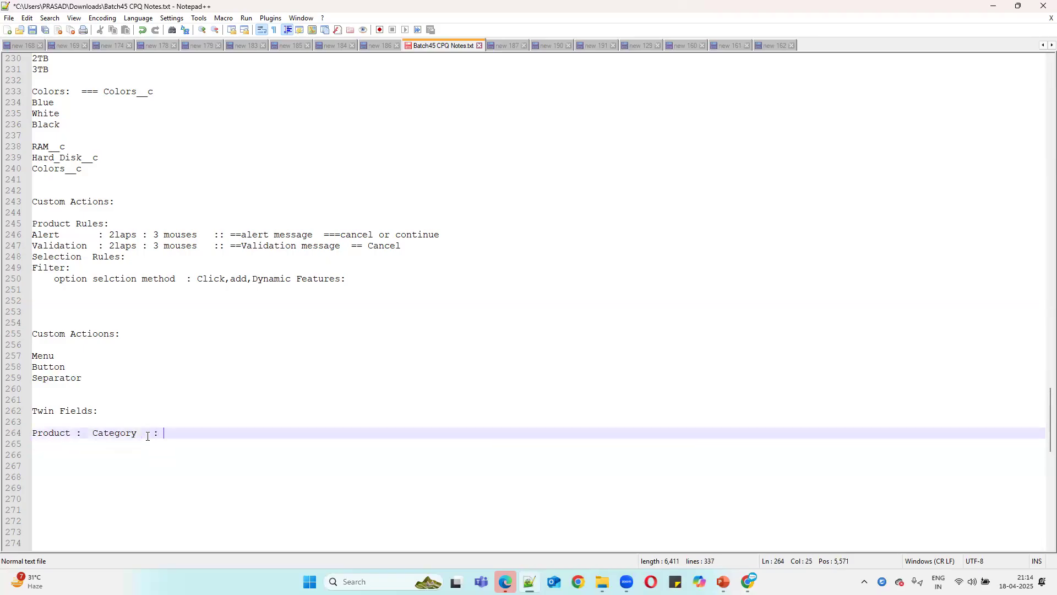
text(le)
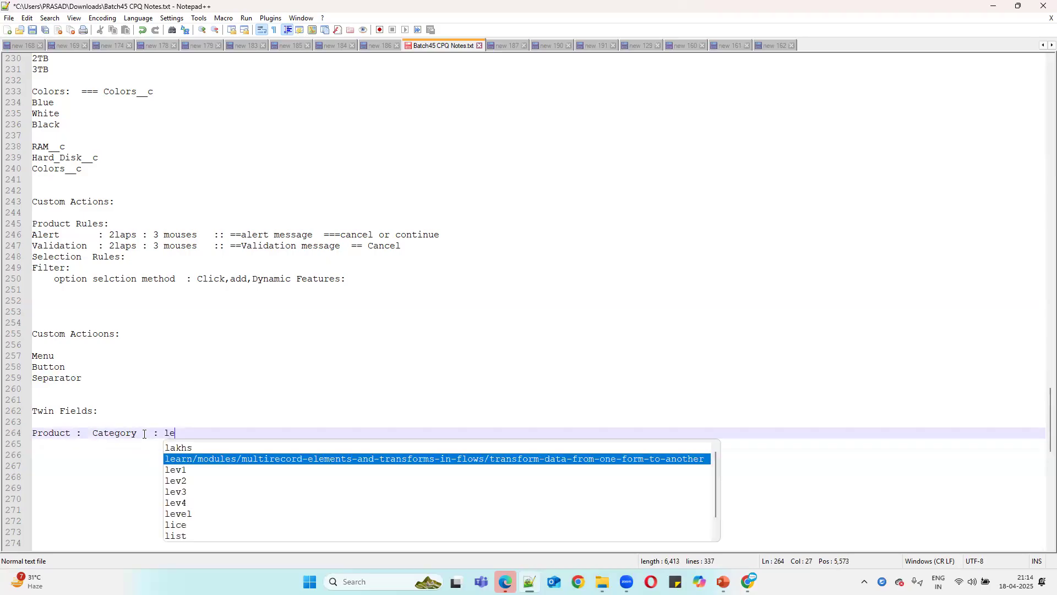
text(vel,lev)
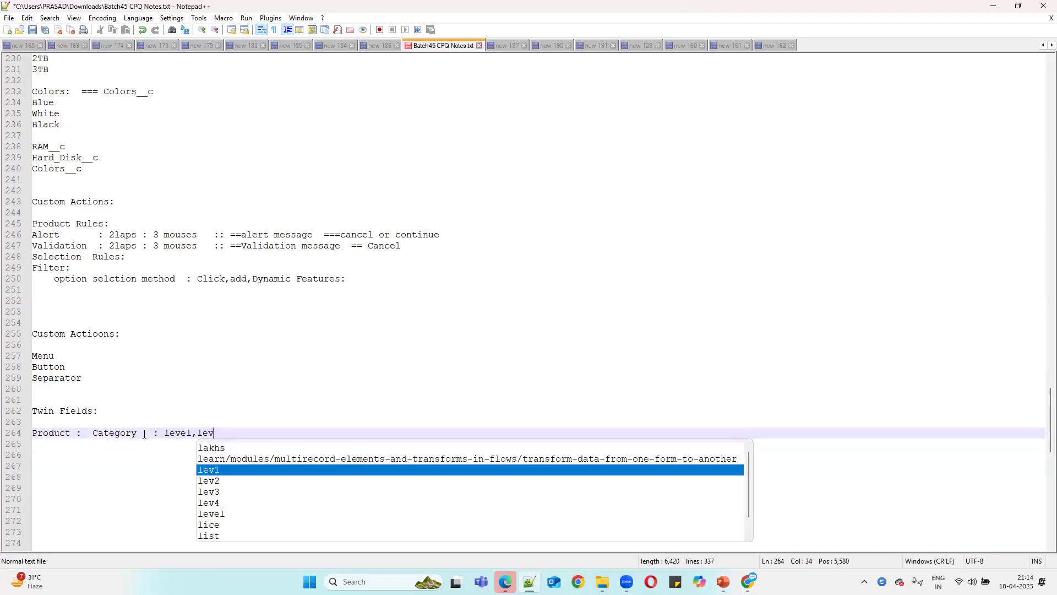
text(le2)
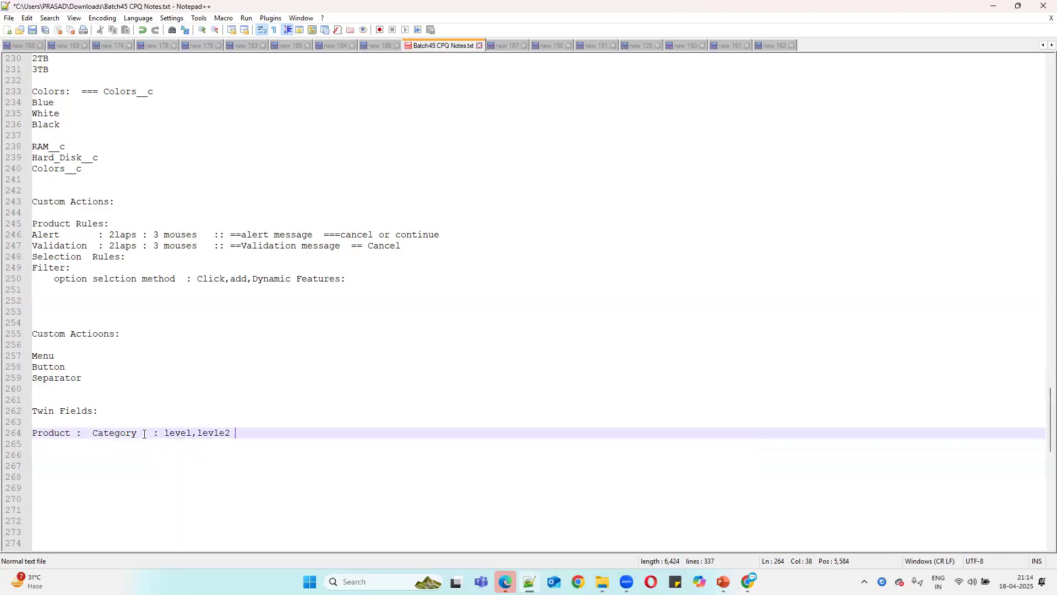
text( level3)
text(1)
drag(82, 433, 32, 433)
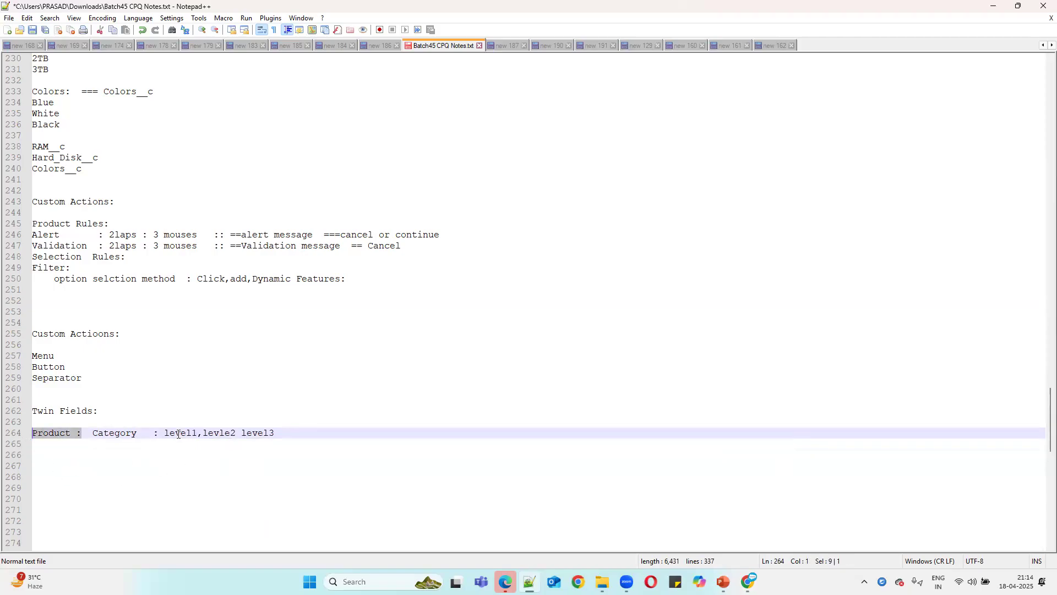
double_click(114, 433)
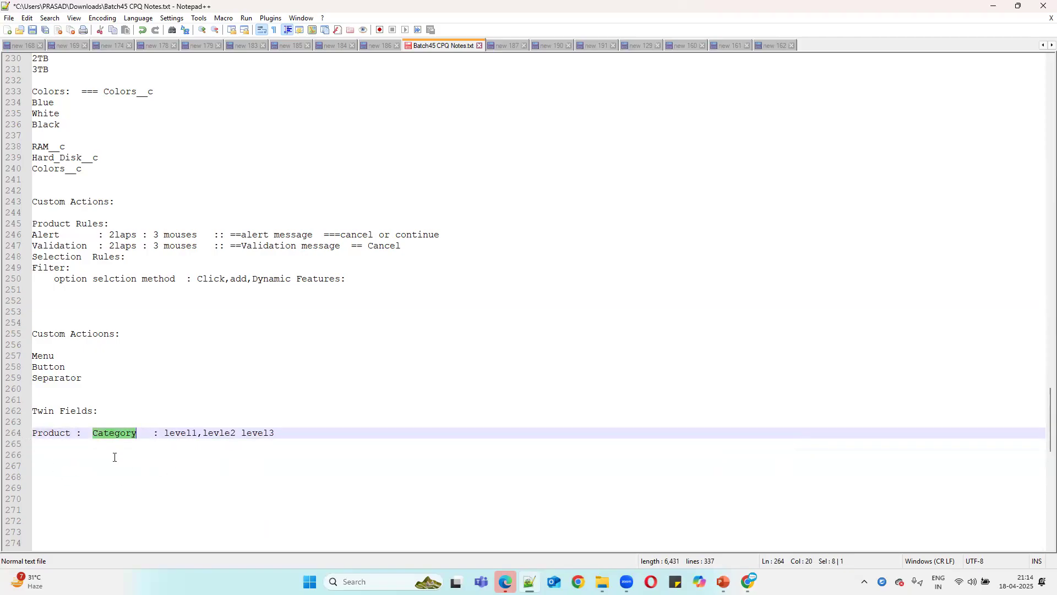
drag(276, 433, 142, 432)
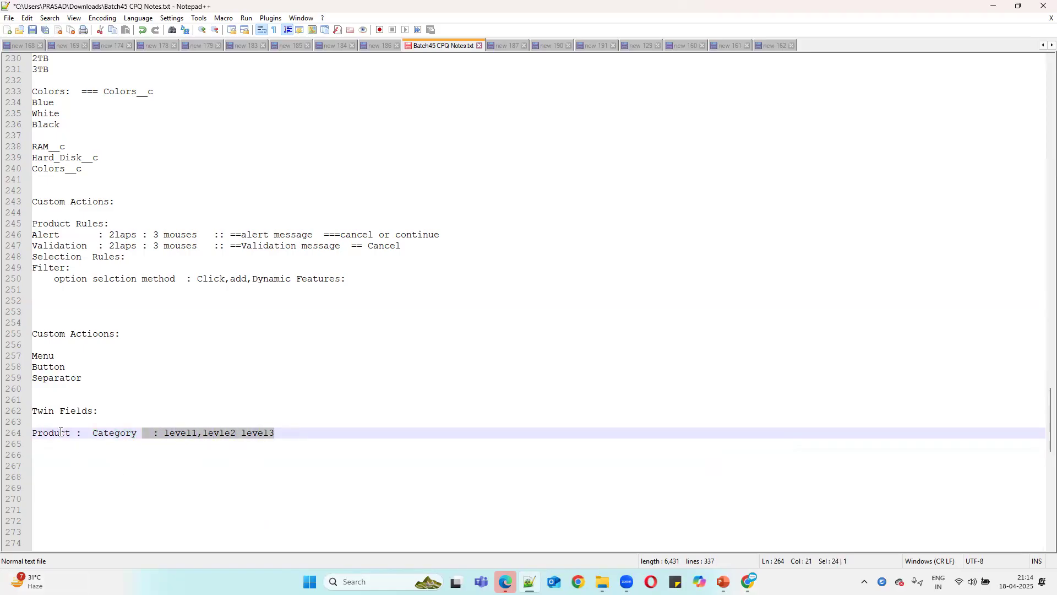
double_click(60, 433)
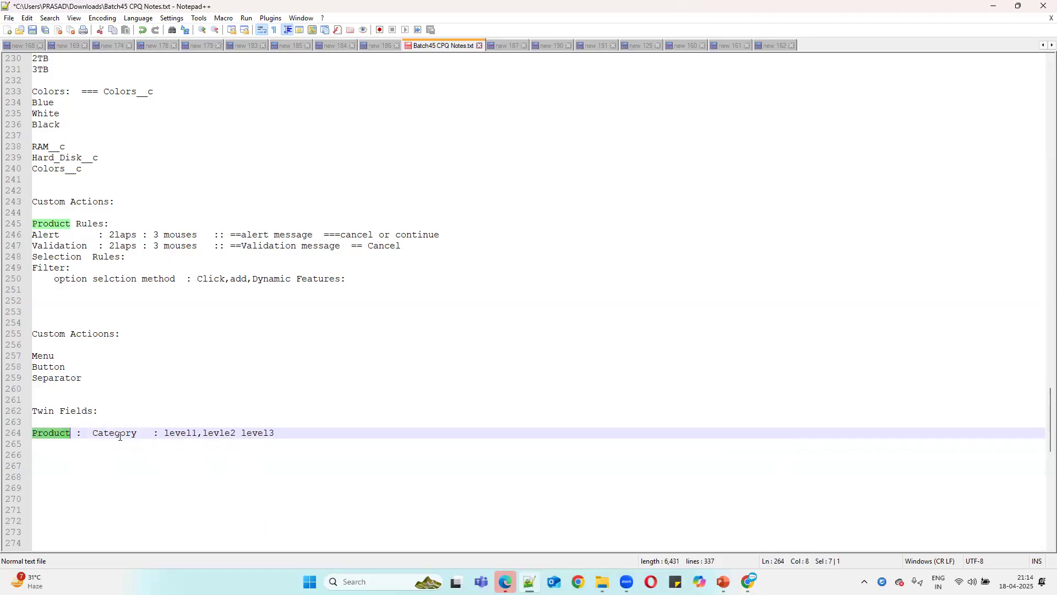
Add a "Quote Line :" line below the Product line and copy the Category text with its level values into it
click(281, 435)
key(Return)
text(Quote Li)
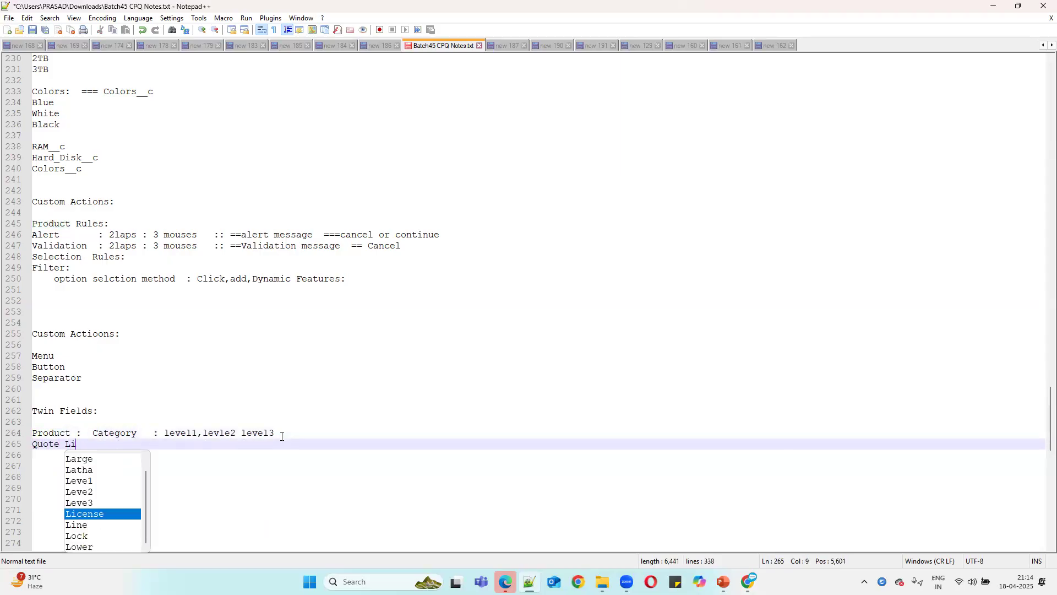
text(ne :)
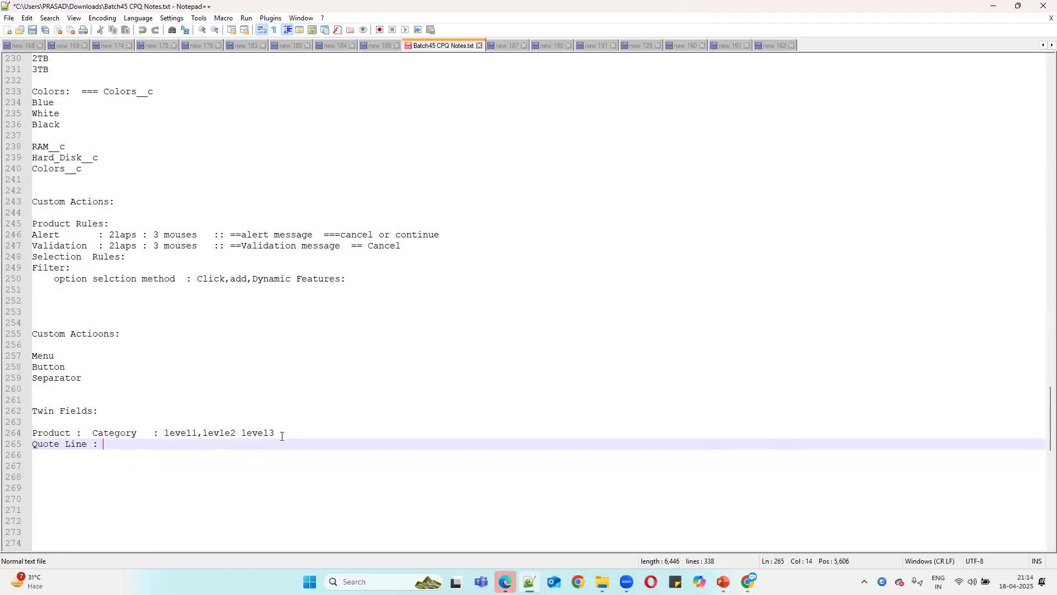
drag(93, 433, 298, 433)
key(ctrl+c)
click(218, 442)
key(ctrl+v)
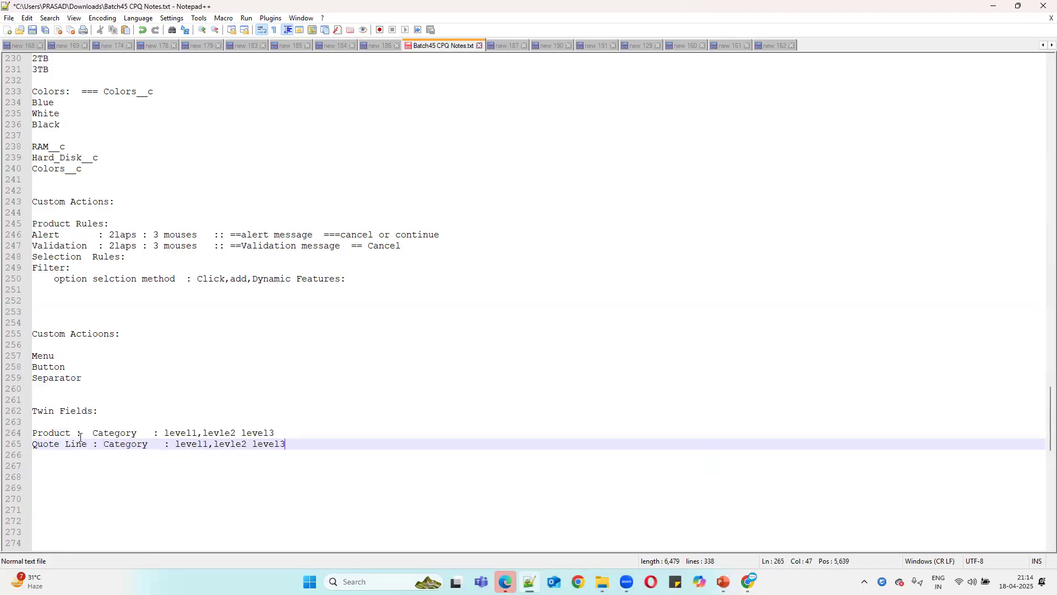
Append the example "lap1 : level3" to the end of the Product line
double_click(118, 435)
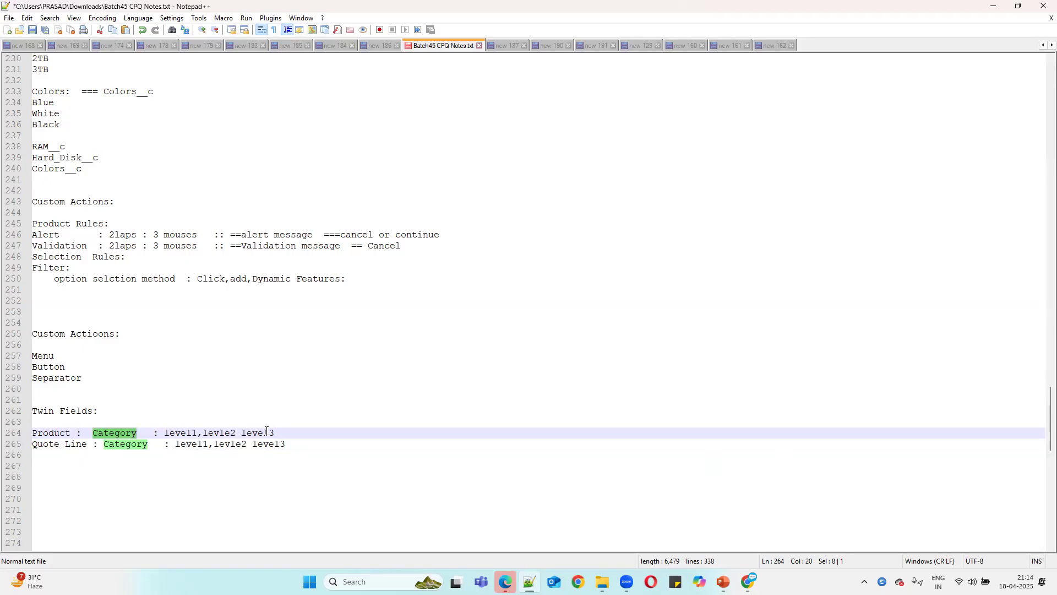
click(307, 432)
text(lap)
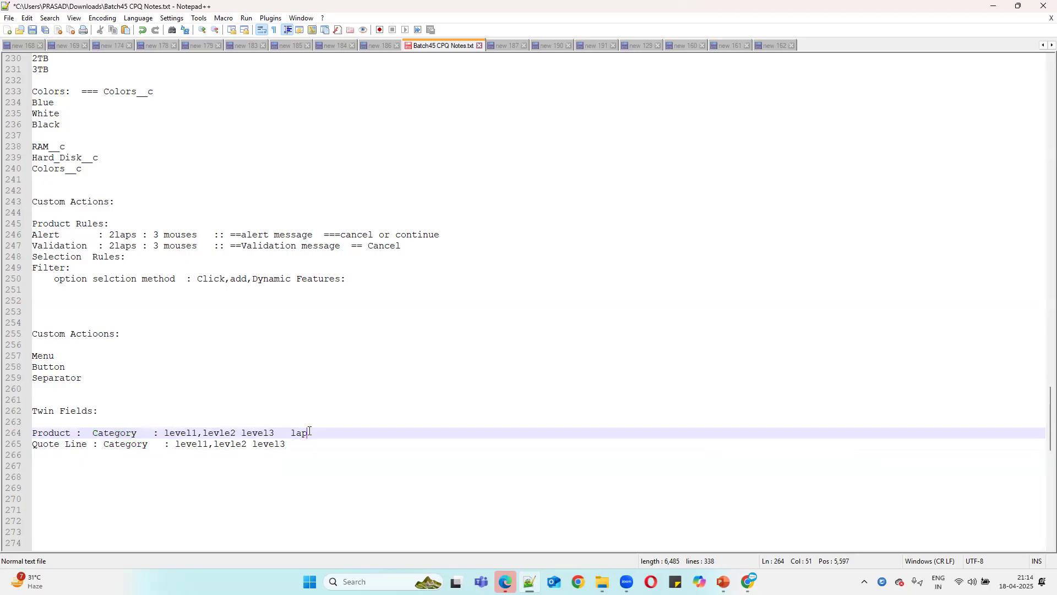
text(  : level)
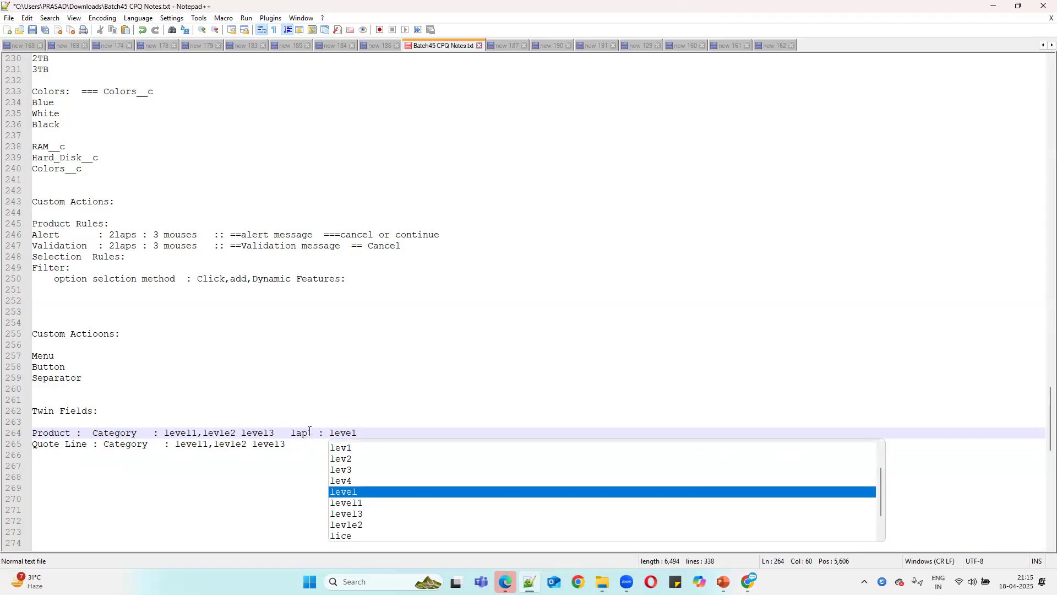
text(3)
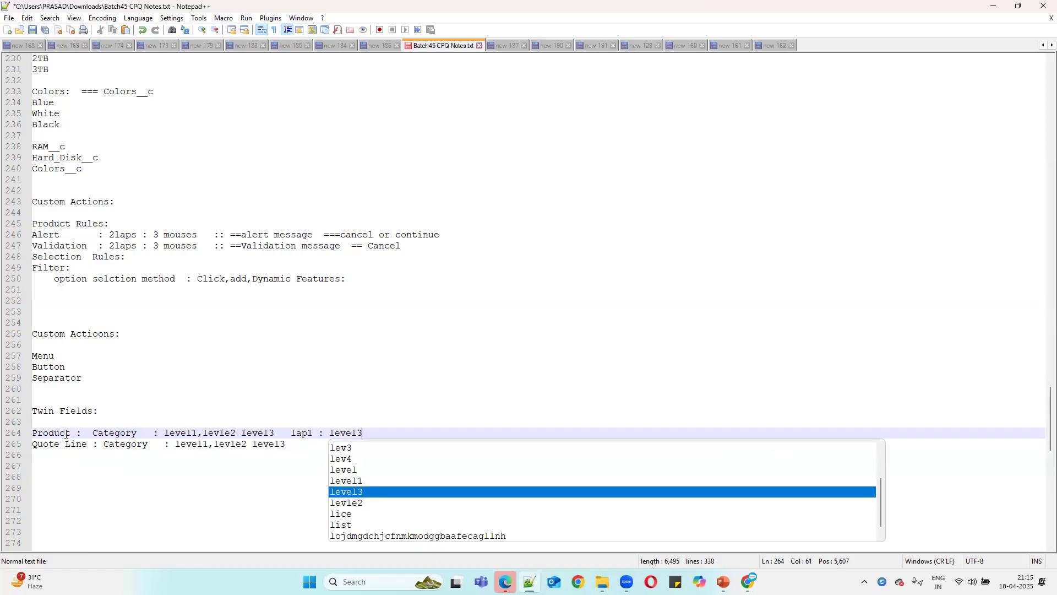
Copy the example "lap1 : level3" from the Product line to the end of the Quote Line entry
drag(292, 433, 369, 432)
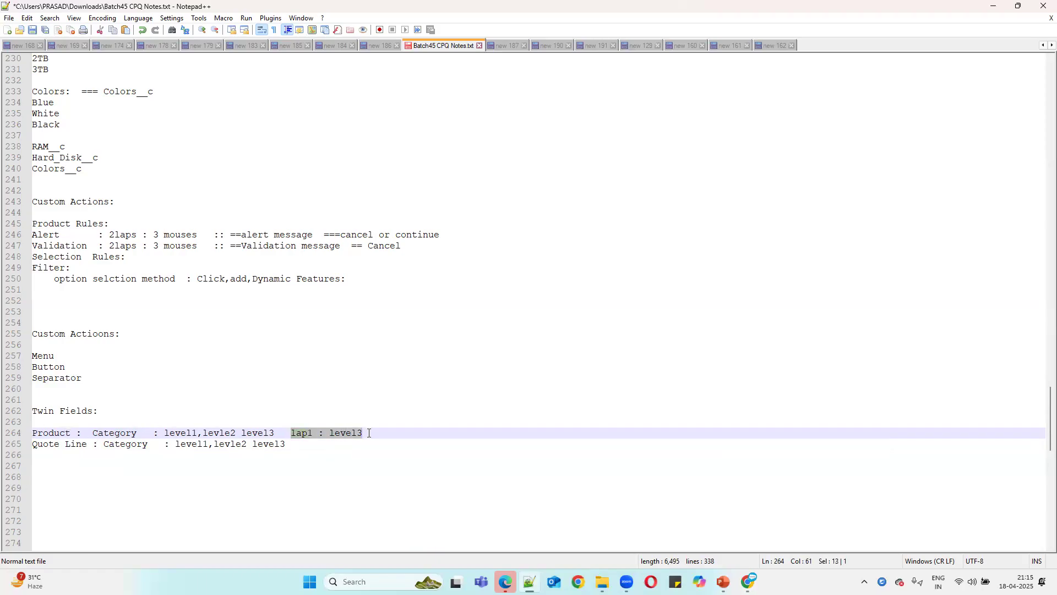
click(312, 444)
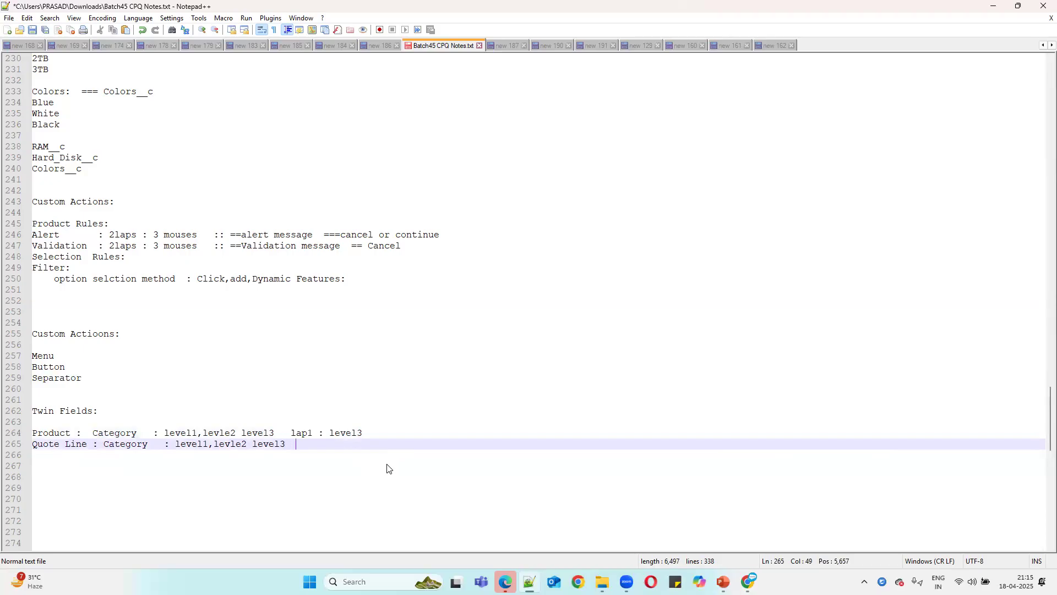
key(ctrl+v)
click(514, 387)
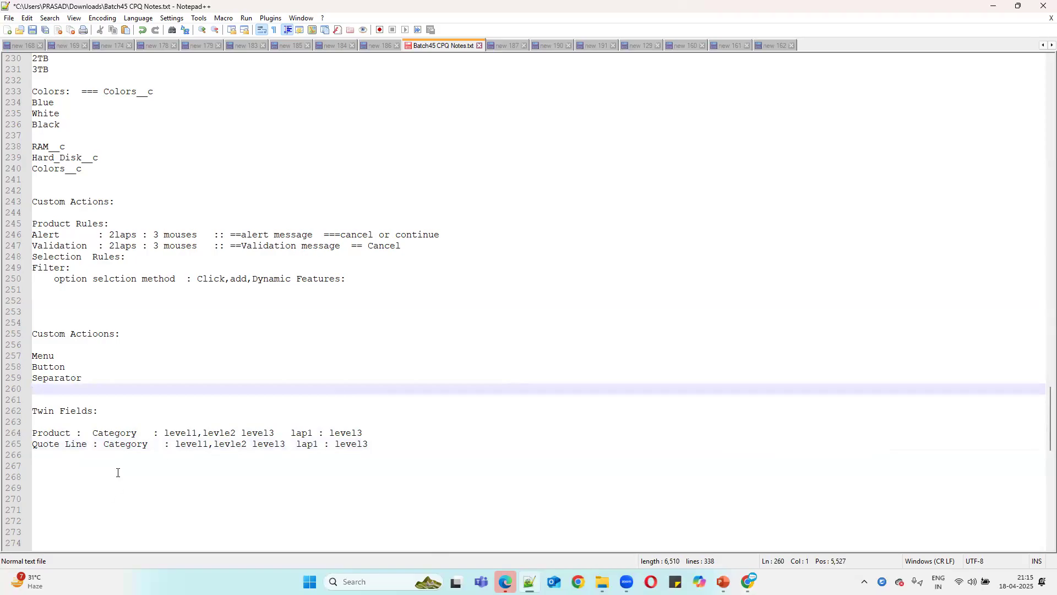
double_click(53, 433)
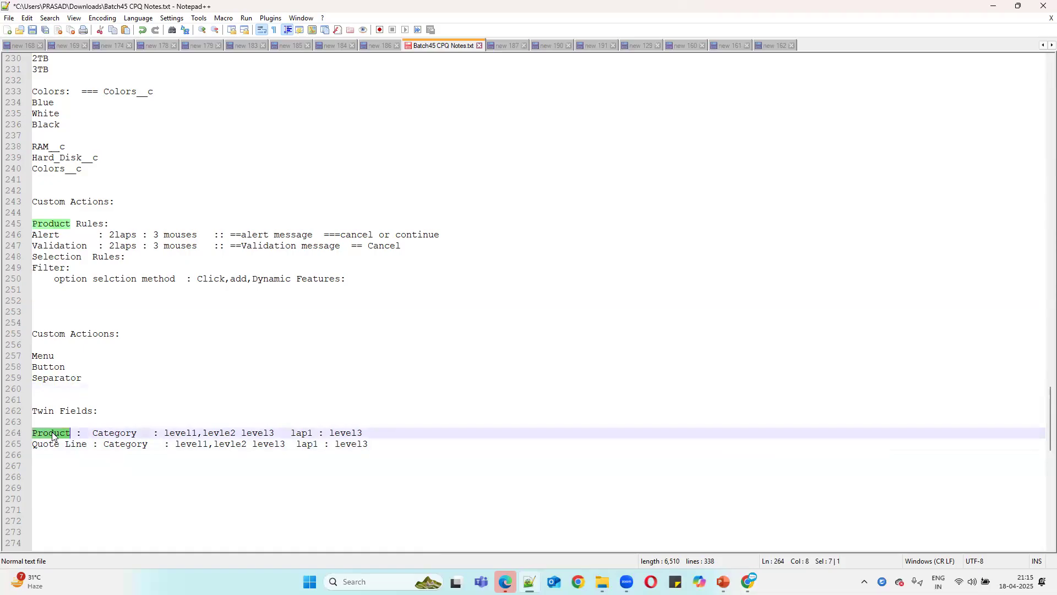
double_click(115, 433)
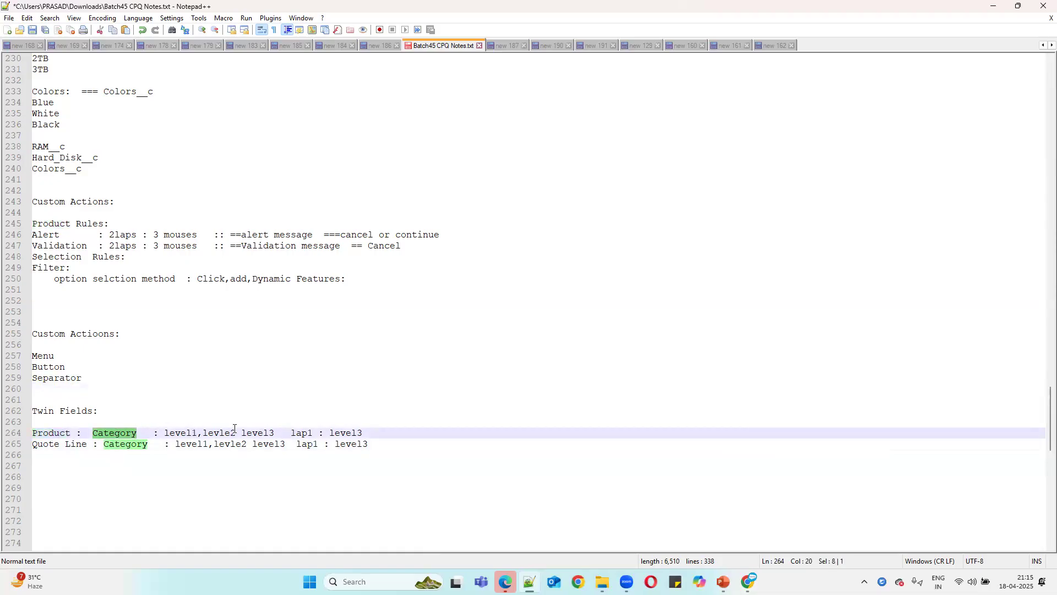
drag(92, 445, 30, 444)
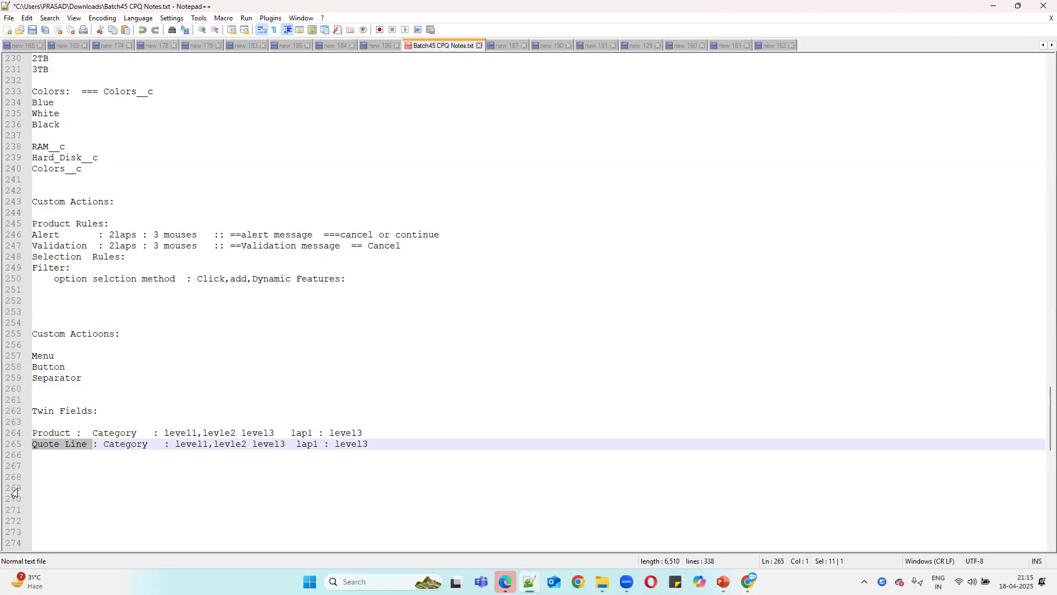
double_click(113, 434)
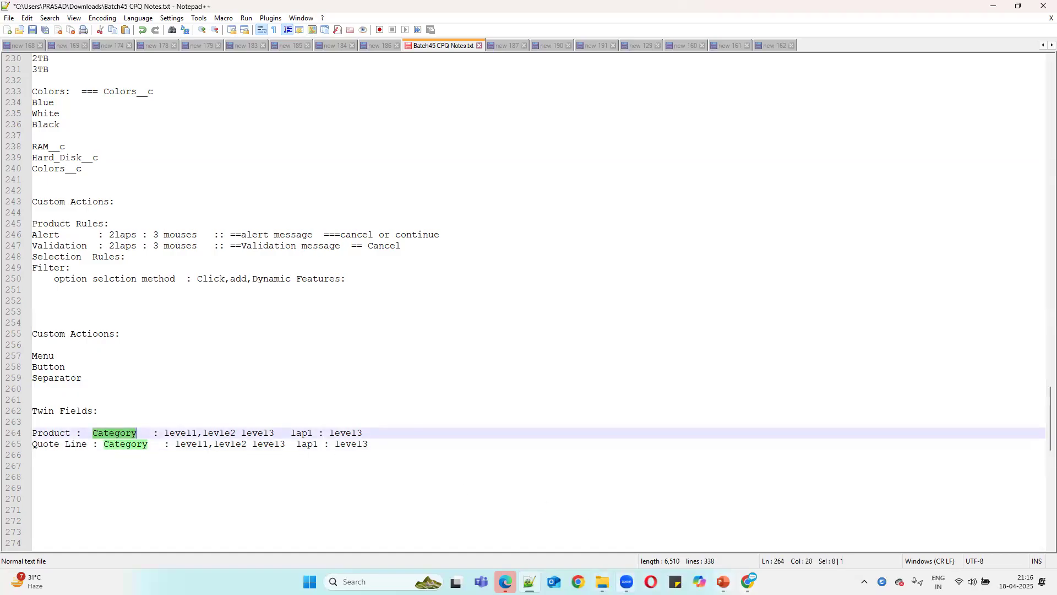
Switch to Chrome and search the web for "twin fields salesforce cpq" in a new tab
click(993, 8)
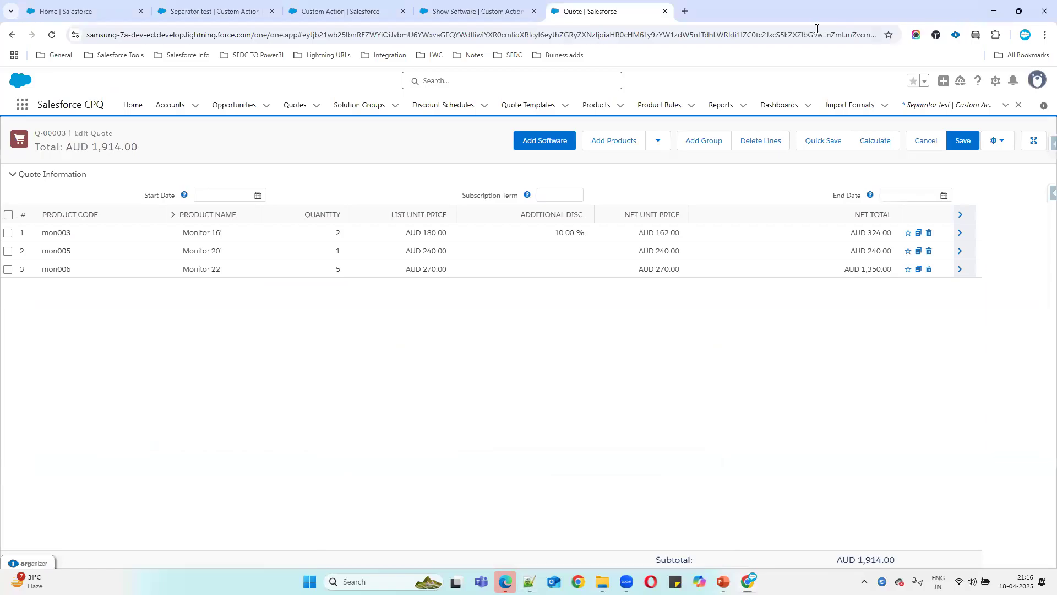
click(684, 11)
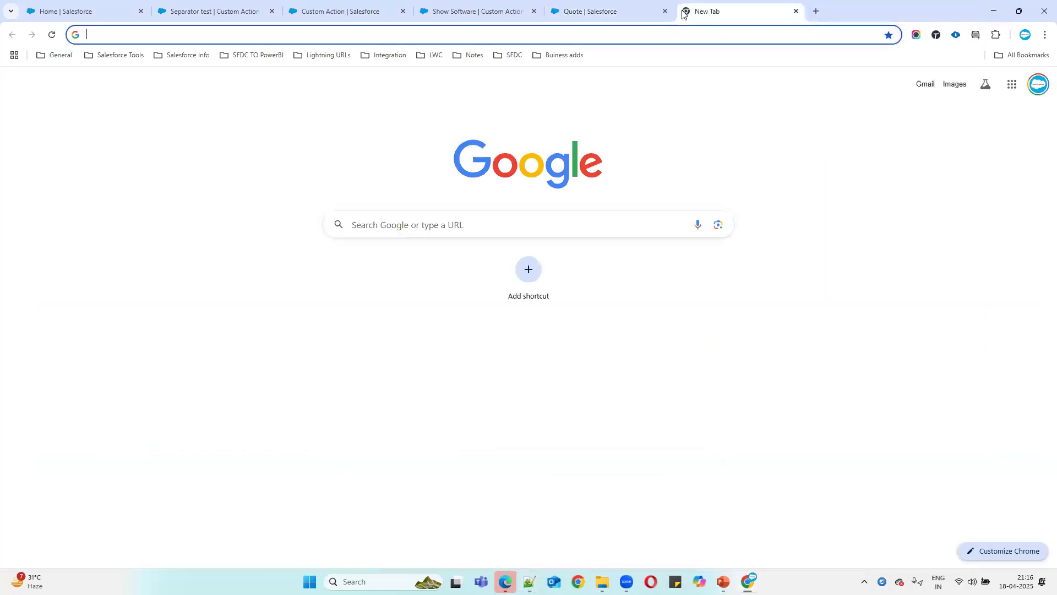
click(646, 34)
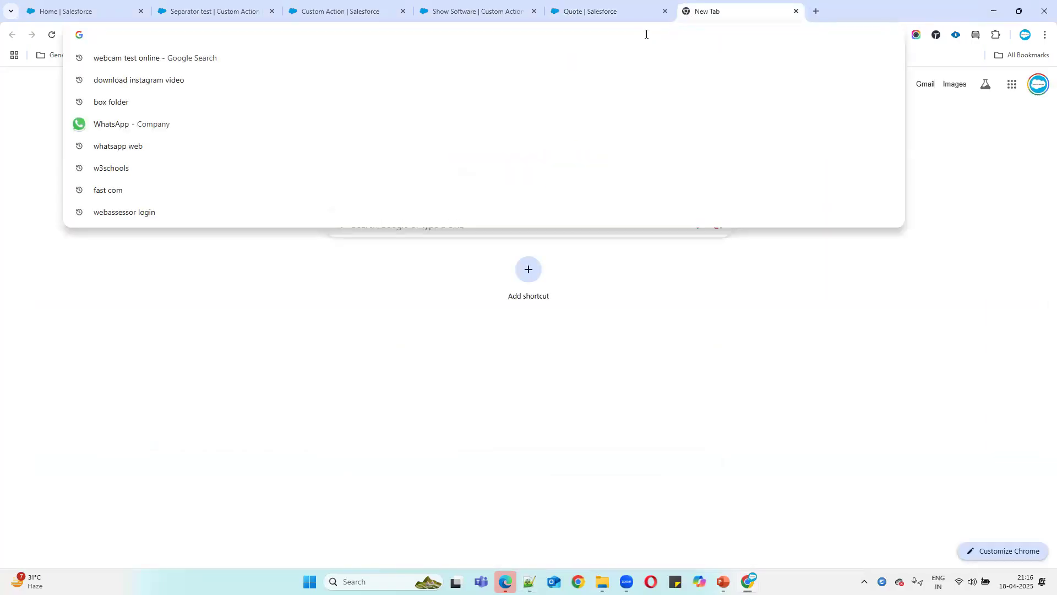
text(twin)
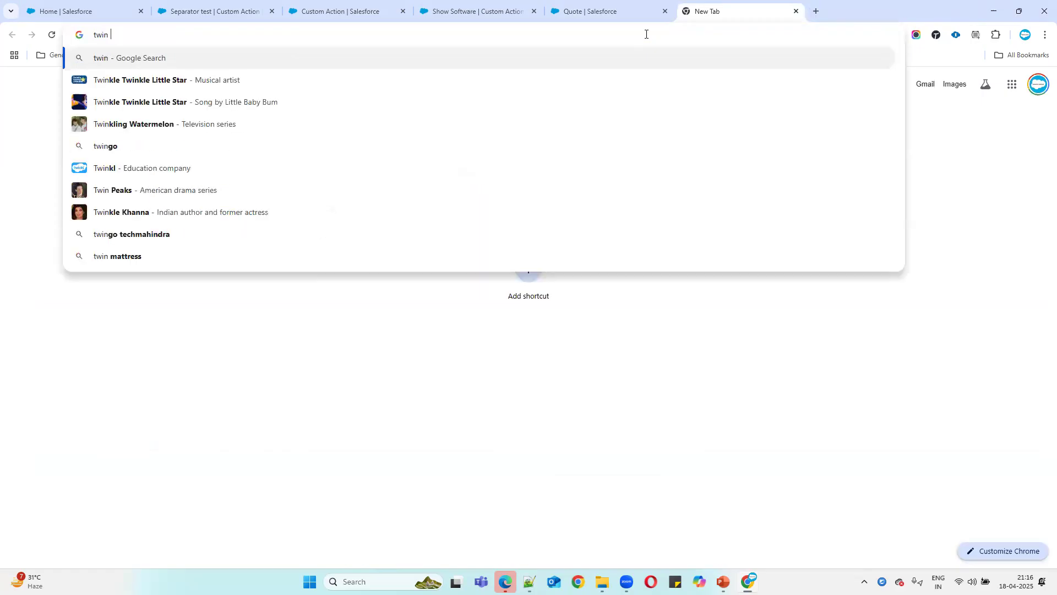
text( fields)
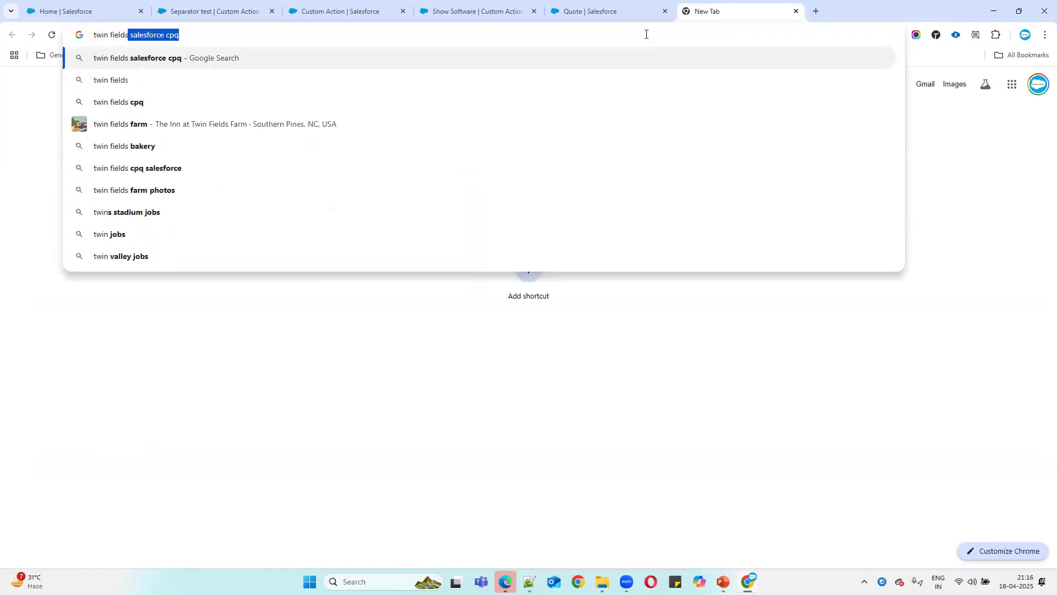
key(Return)
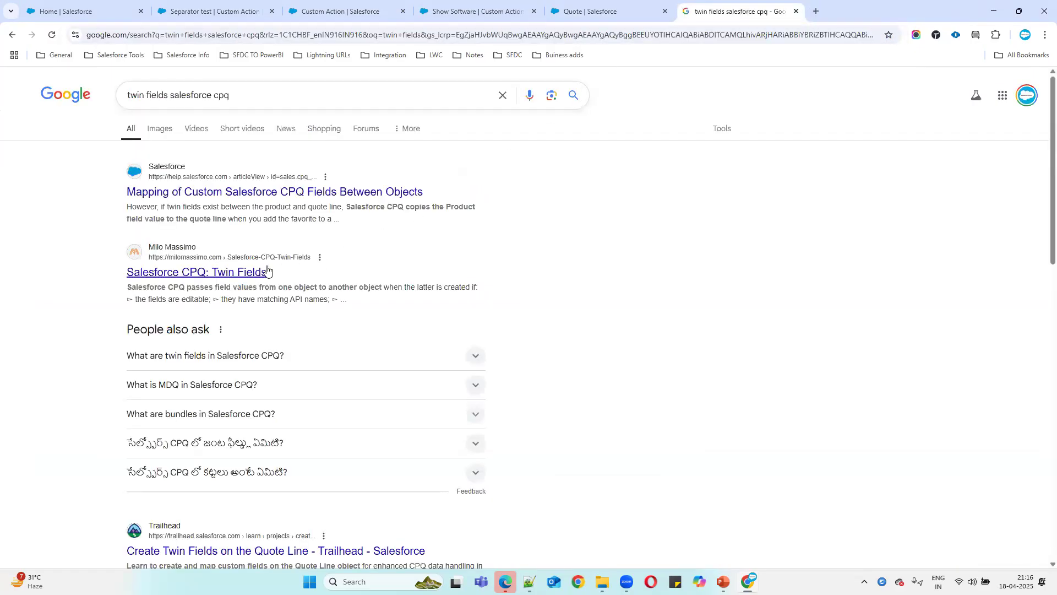
Open the Salesforce Help article on mapping custom CPQ fields between objects and examine the Product to Quote Line mapping row
middle_click(235, 200)
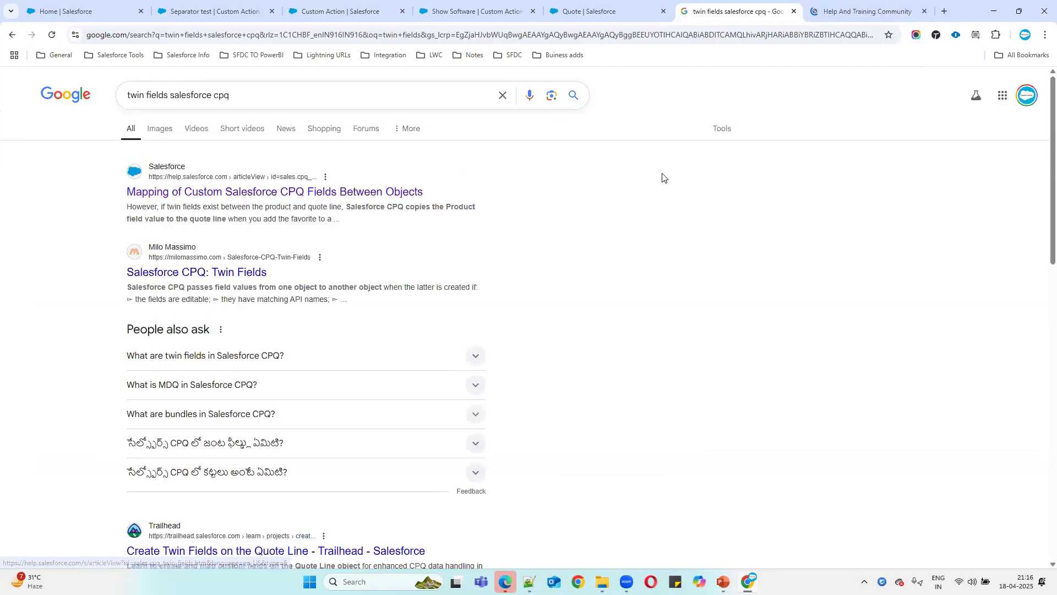
click(859, 12)
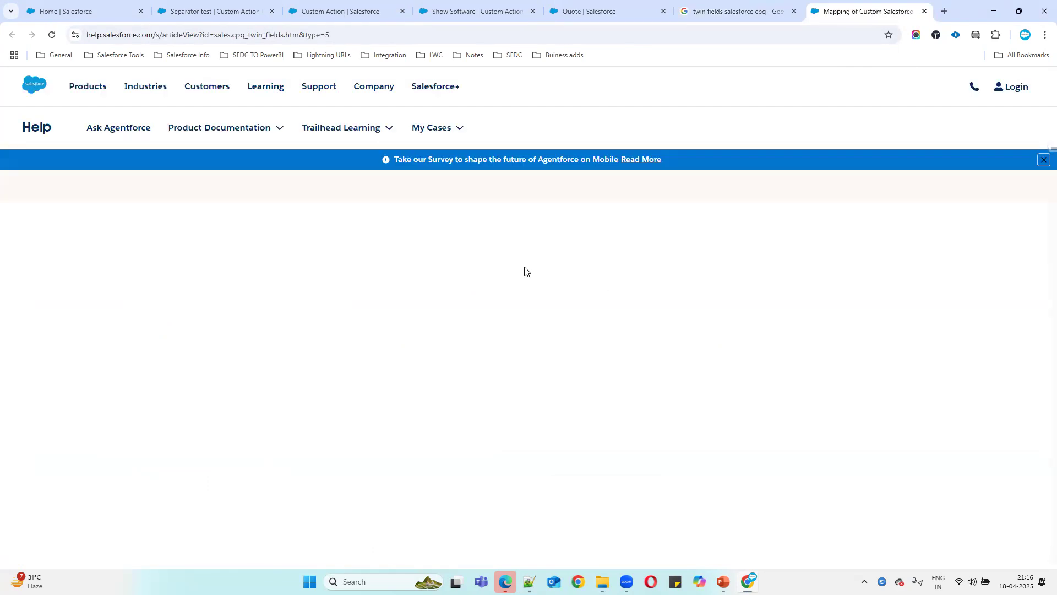
scroll(574, 302, down, 6)
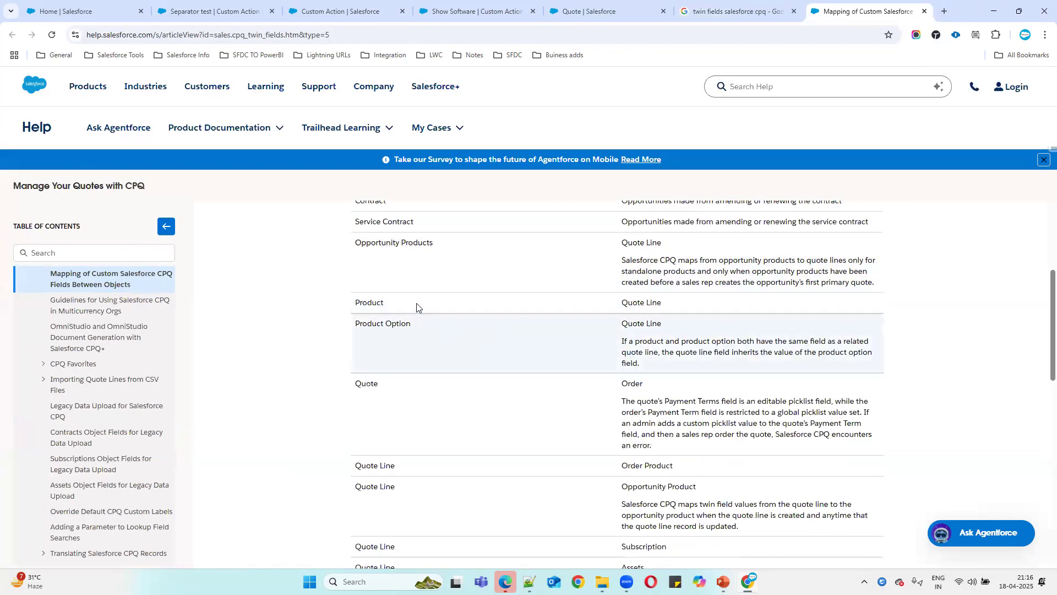
drag(354, 243, 689, 304)
drag(350, 322, 642, 324)
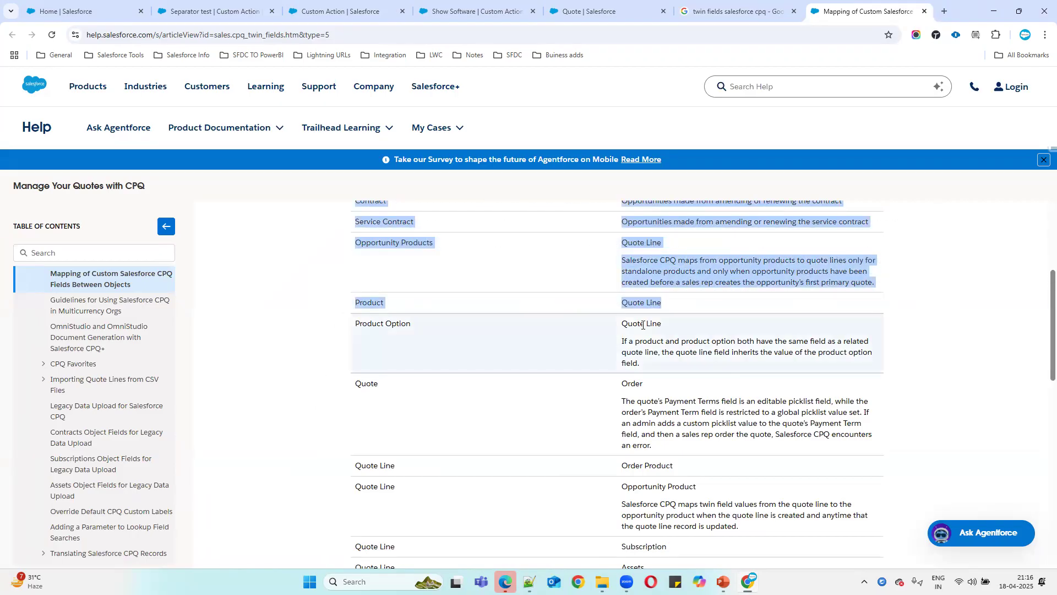
click(439, 447)
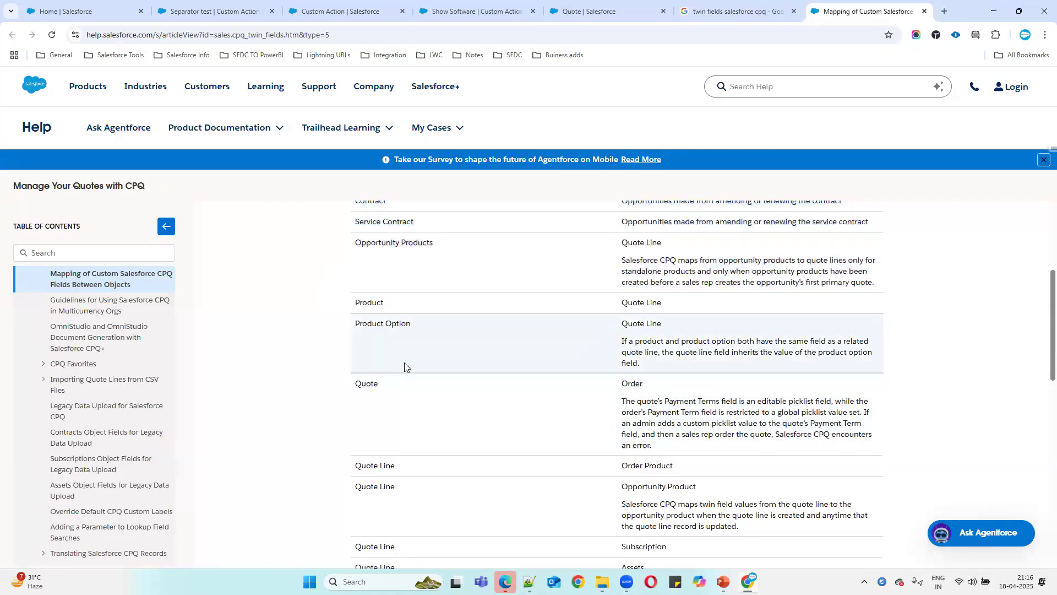
drag(354, 303, 711, 306)
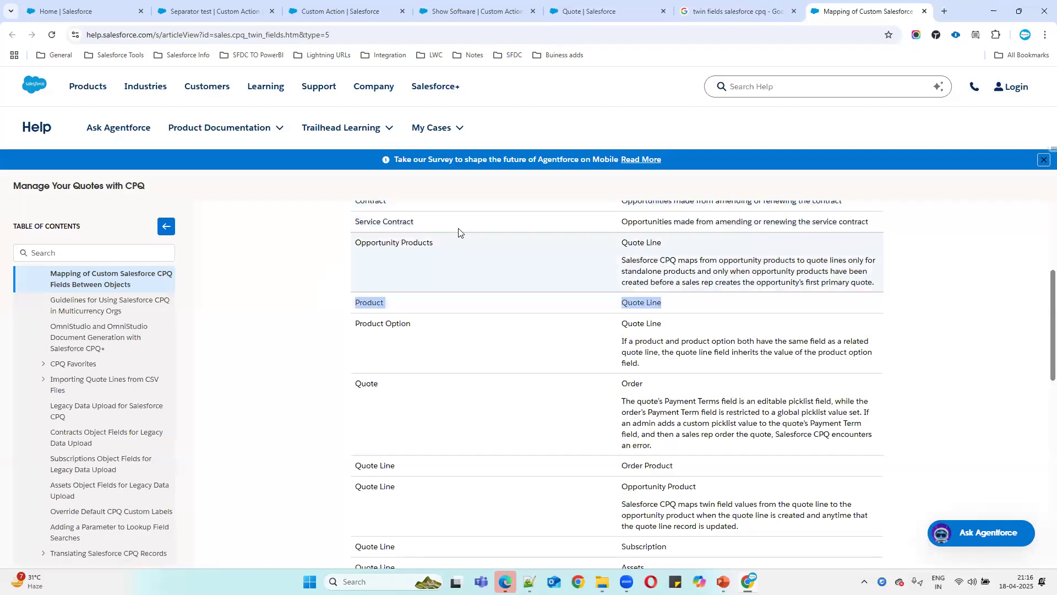
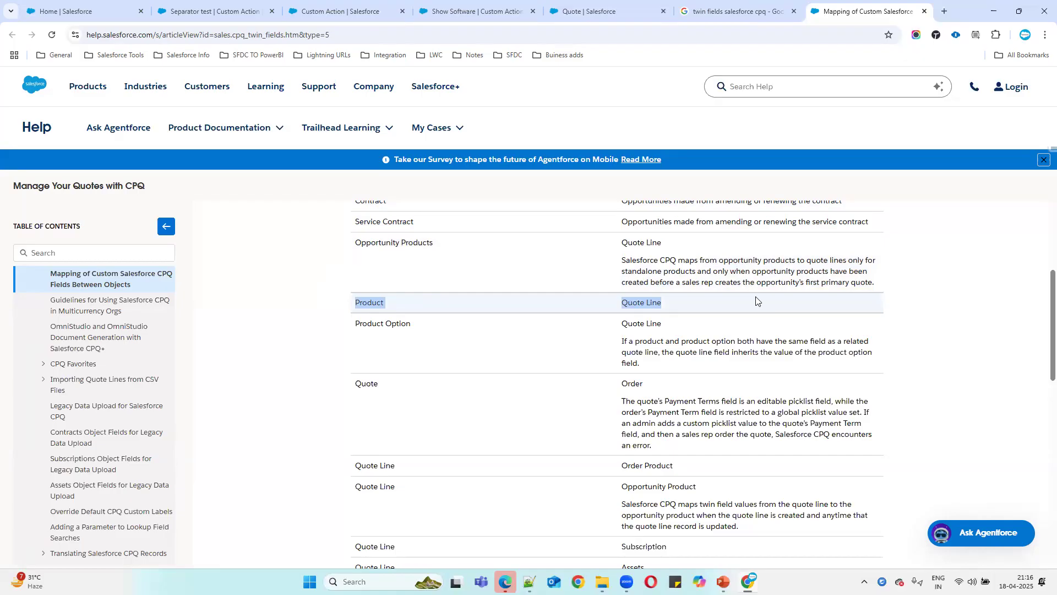
Open Salesforce Setup and find the Product object in Object Manager to show its fields and relationships
click(588, 12)
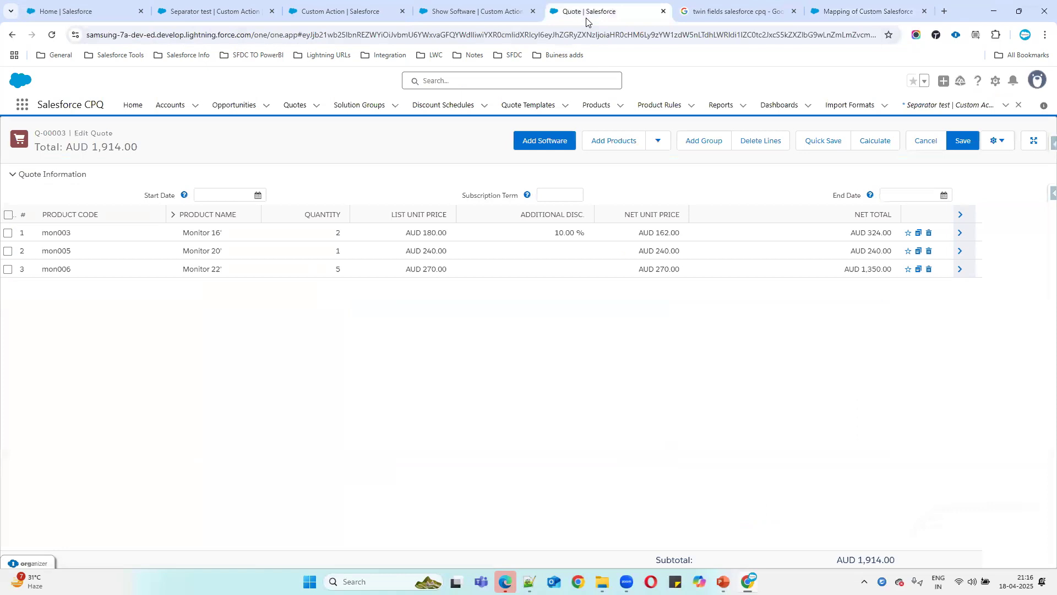
click(87, 12)
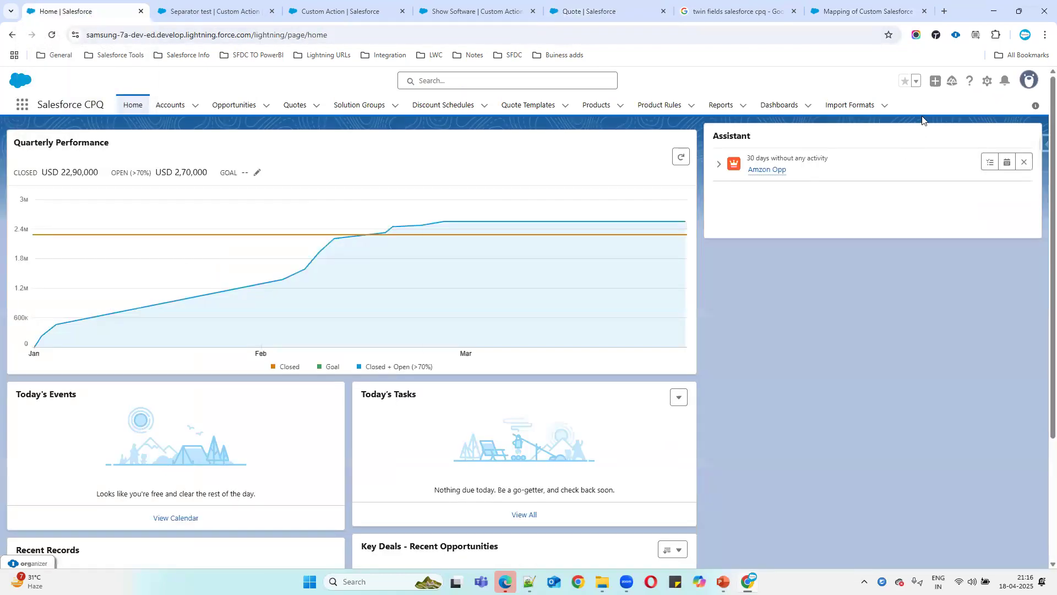
click(988, 82)
click(924, 124)
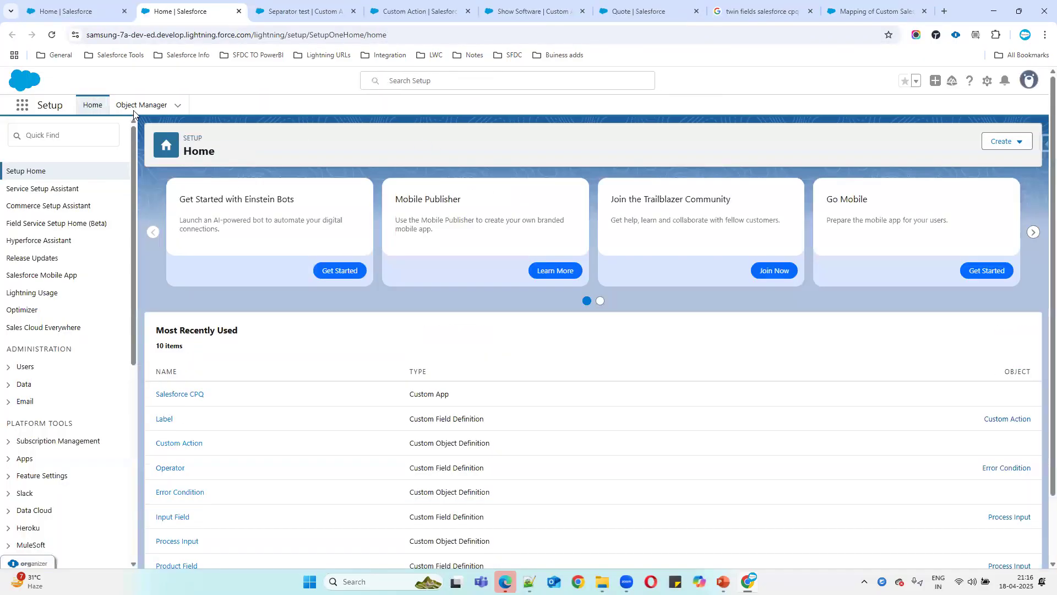
click(132, 111)
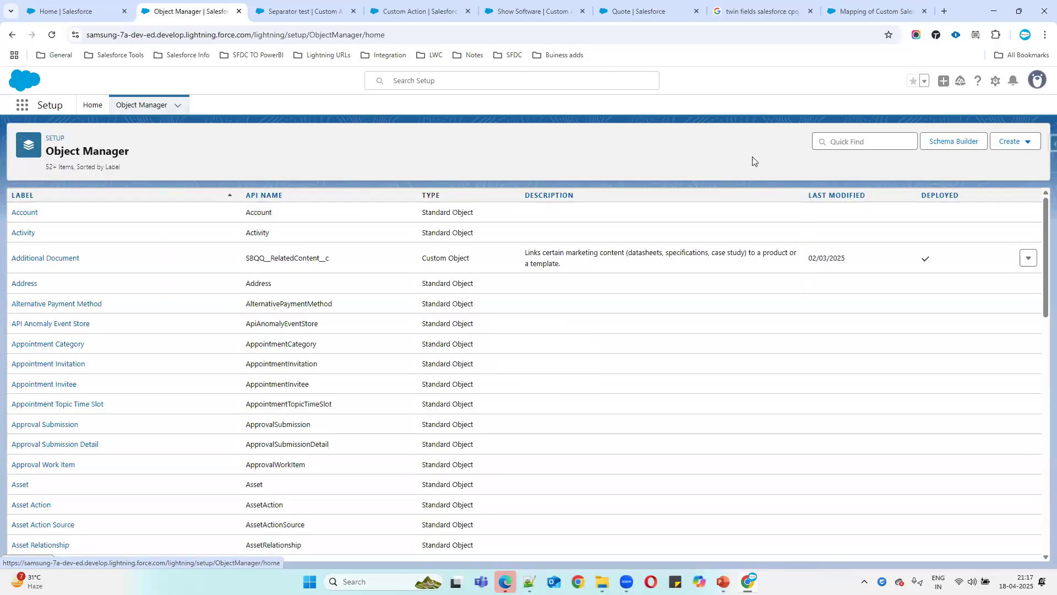
click(835, 142)
text(produ)
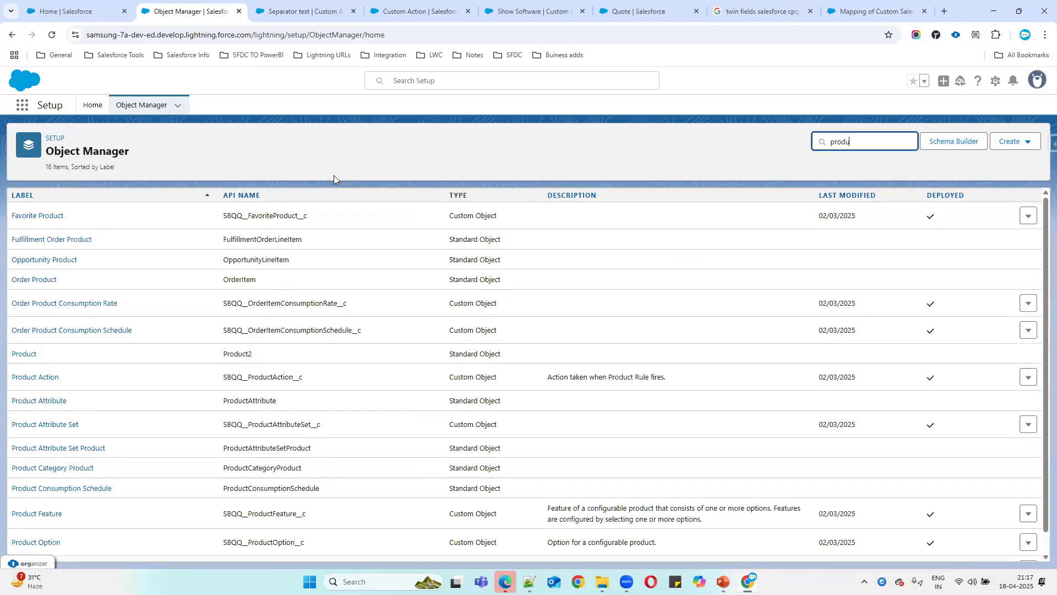
click(25, 354)
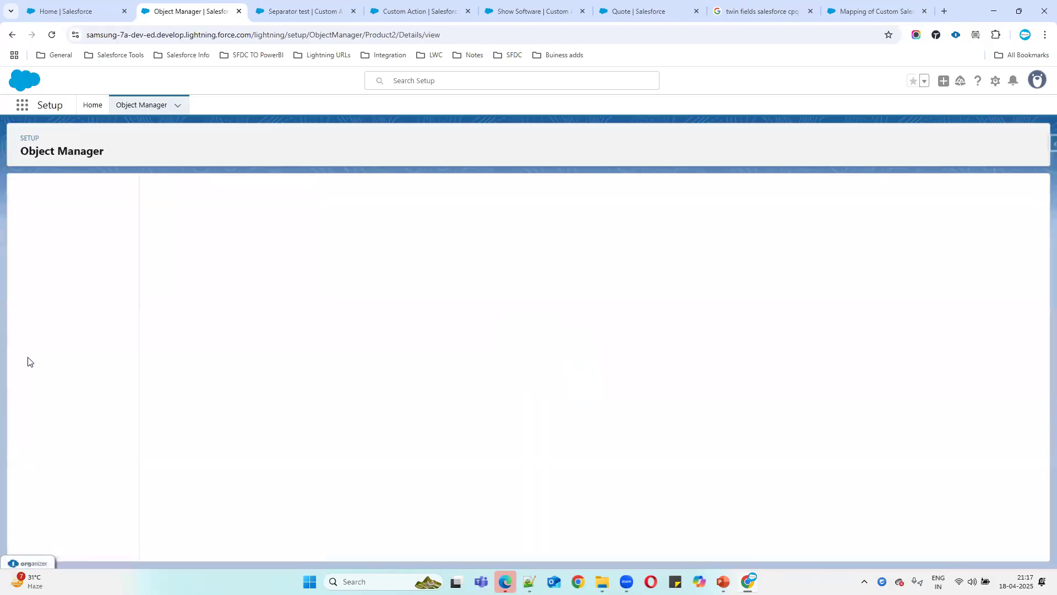
click(85, 218)
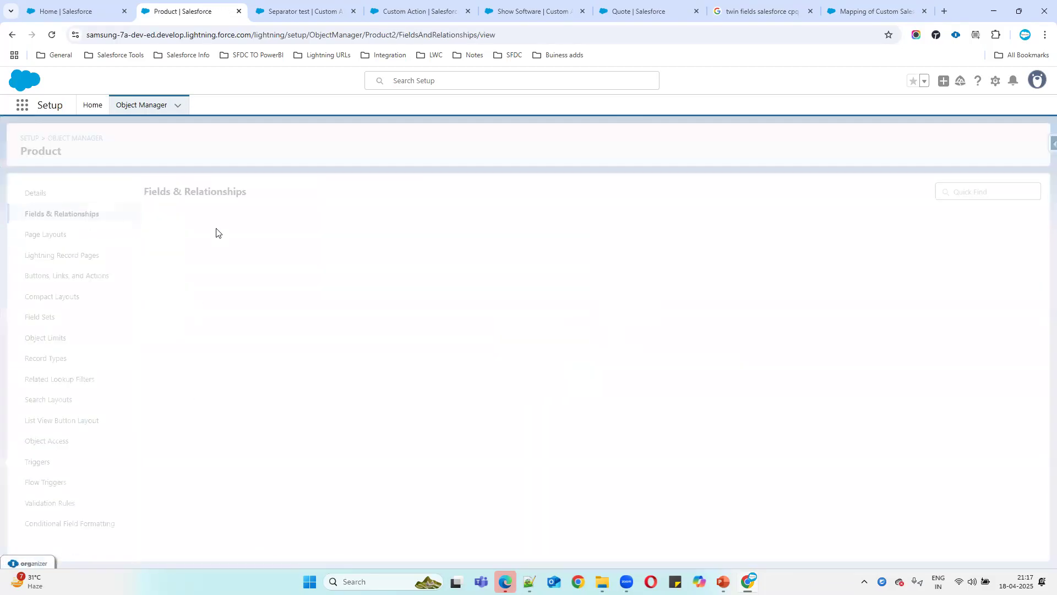
Start a new custom field on the Product object with Picklist as its data type
click(803, 192)
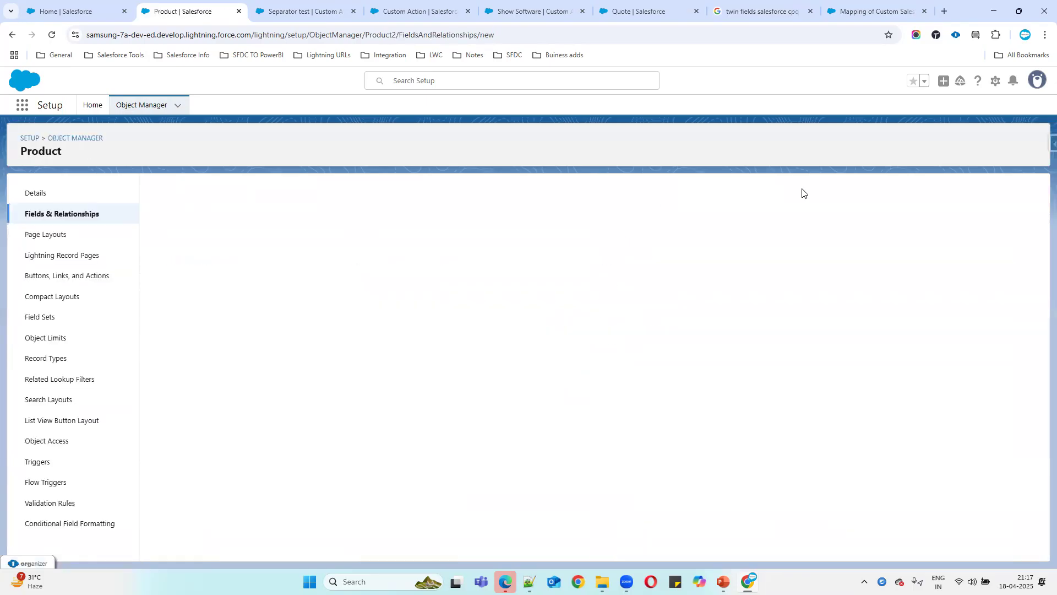
scroll(205, 450, down, 3)
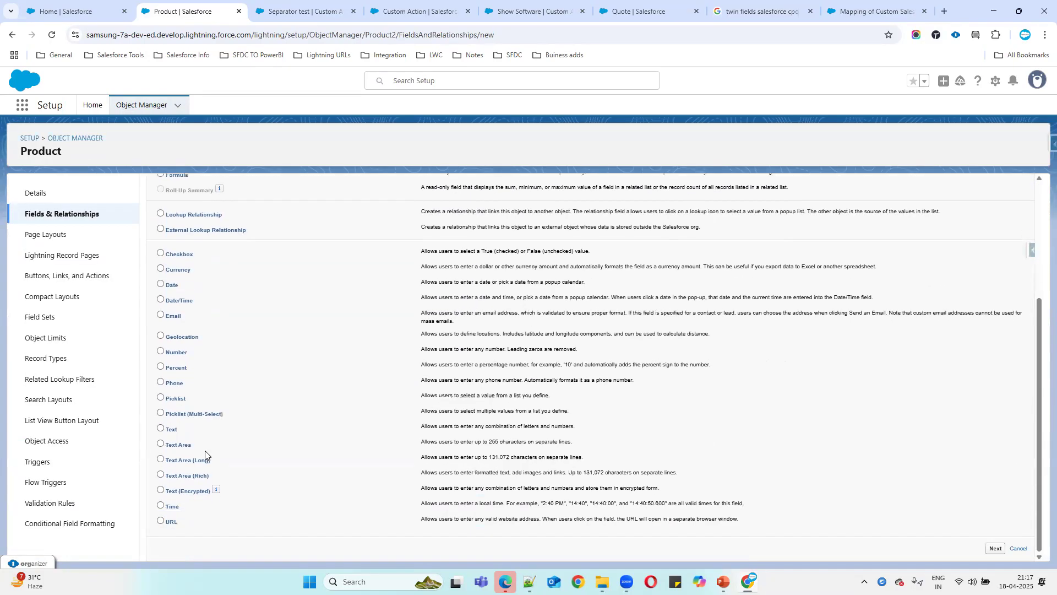
scroll(172, 402, up, 3)
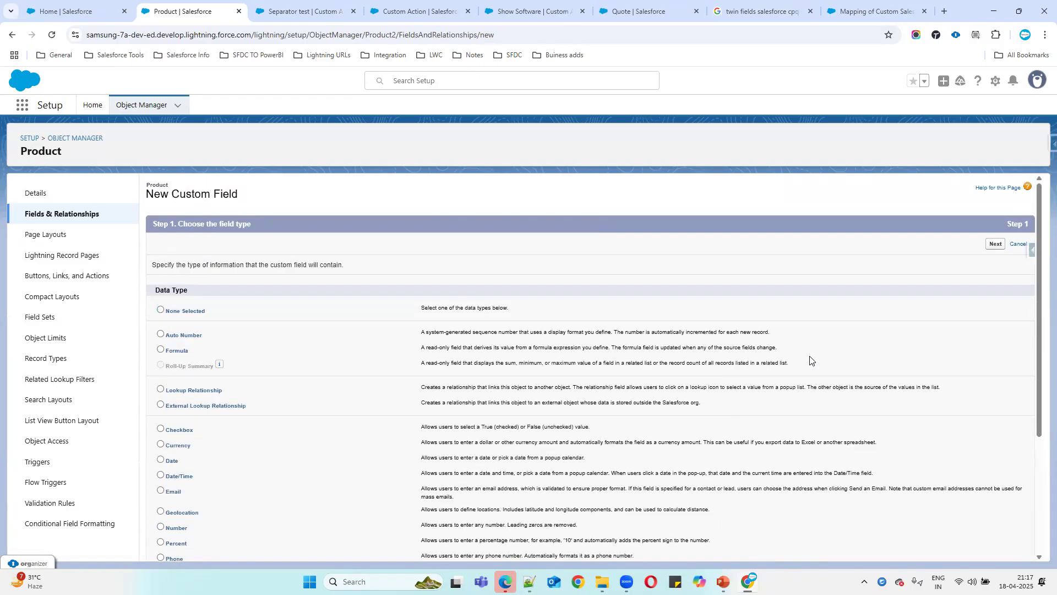
click(996, 243)
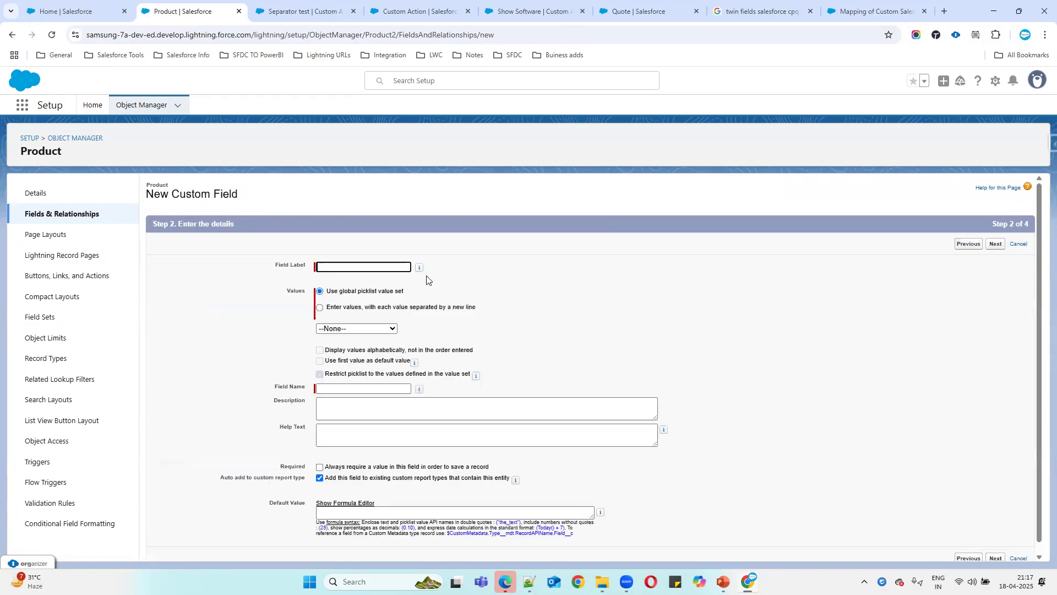
Label the new picklist field "Category", copy the label, and choose to enter the values manually, one per line
text(Cateog)
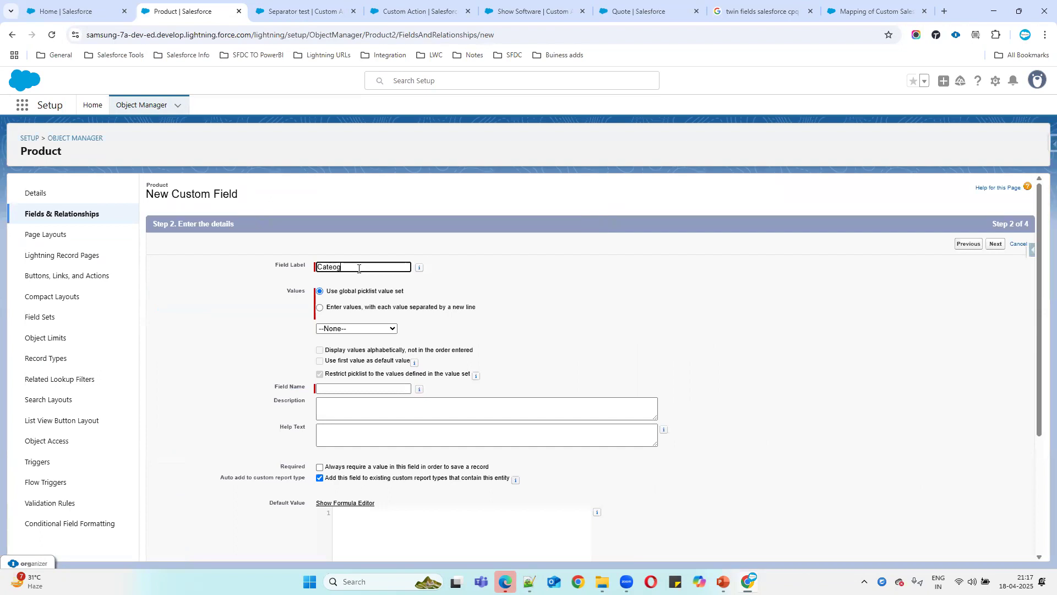
text(ory)
drag(374, 266, 286, 269)
click(378, 264)
click(334, 266)
key(BackSpace)
text(e)
key(Delete)
drag(368, 269, 285, 269)
key(ctrl+c)
click(333, 268)
key(BackSpace)
text(a)
key(BackSpace)
text(e)
click(285, 269)
click(320, 307)
click(350, 365)
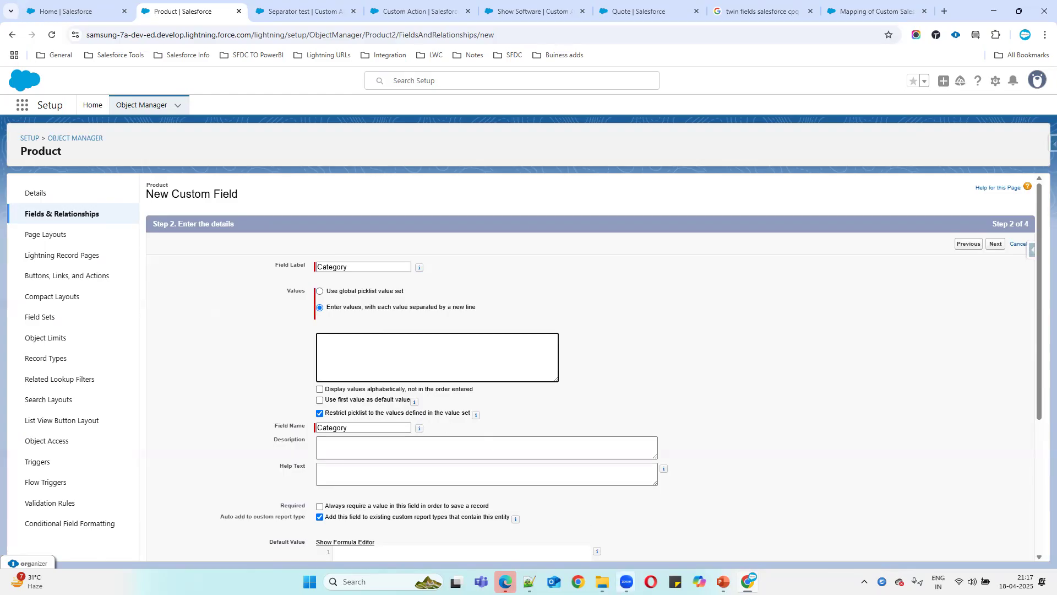
Add the copied "Category" label to the Notepad++ notes on a new line below the Quote Line entry, leaving a blank line between
click(529, 581)
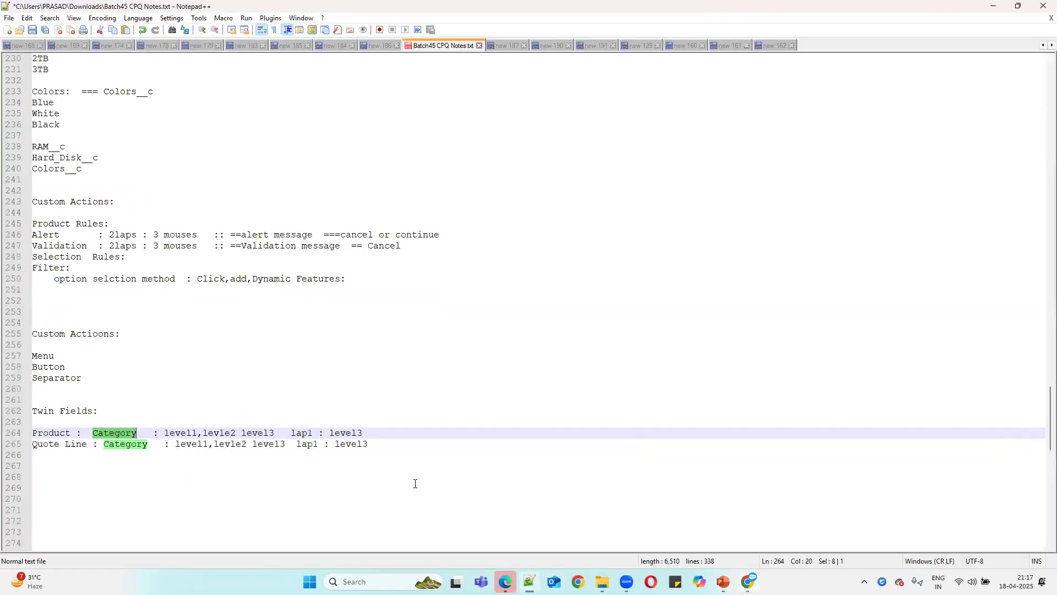
click(371, 442)
key(Return)
key(Return)
key(ctrl+v)
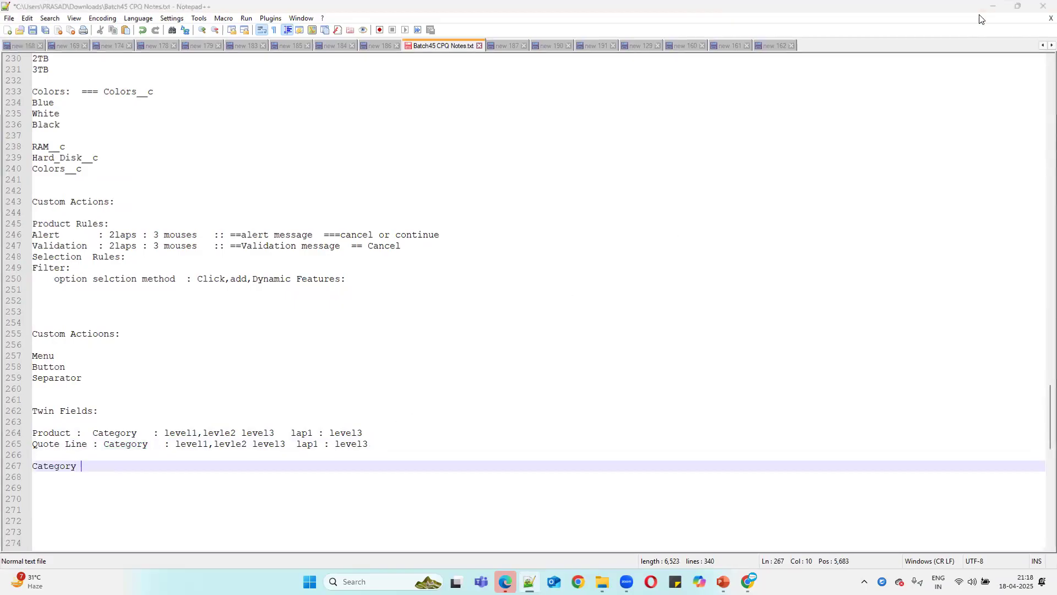
Enter Level1, Level2 and Level3 as the Category field's picklist values back in Salesforce
click(369, 340)
text(Level3)
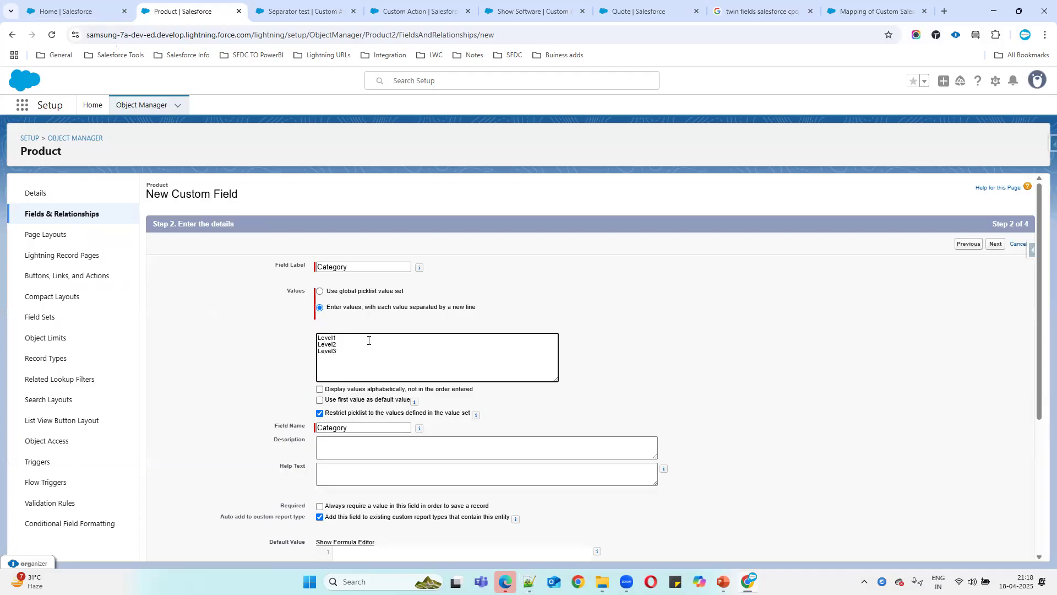
Copy the Category picklist values and switch back to the notes in Notepad++
drag(340, 351, 311, 342)
key(ctrl+c)
click(519, 576)
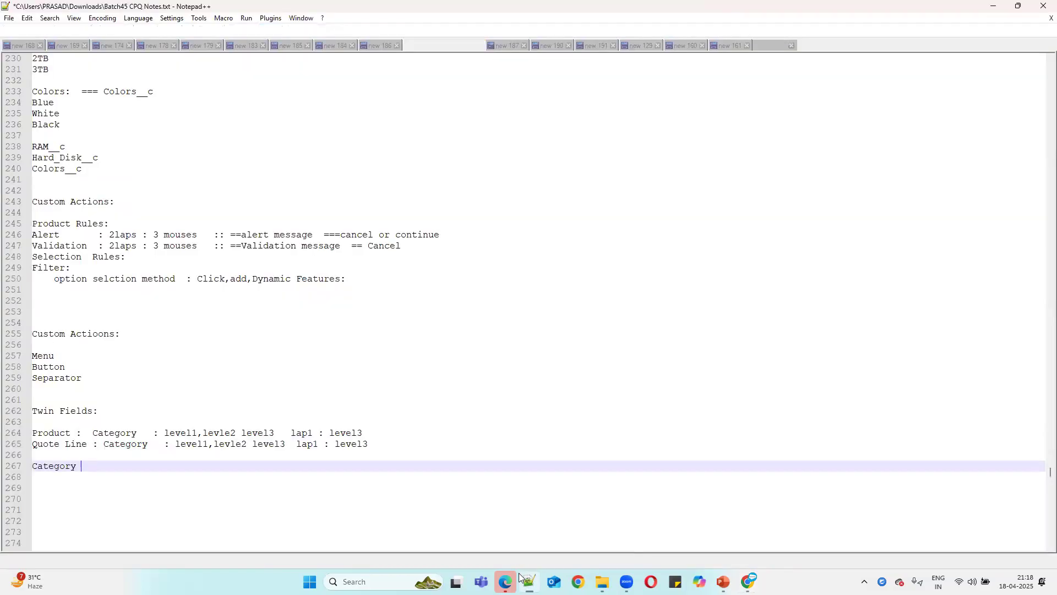
Add the values Level1, Level2 and Level3 under Category in the notes file, then return to the Product field setup in the browser
key(Return)
key(Return)
key(ctrl+v)
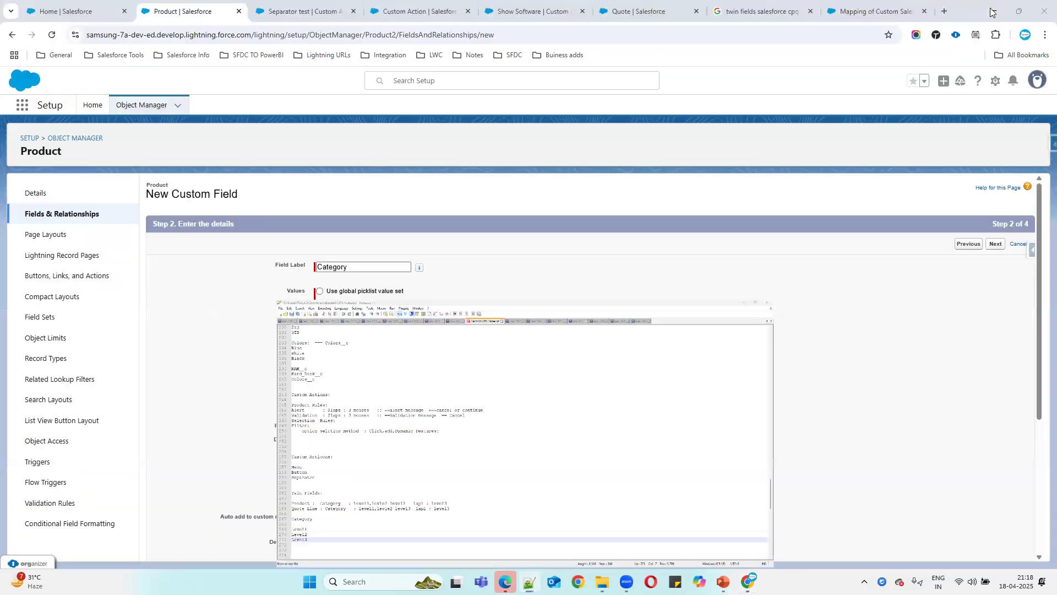
click(993, 7)
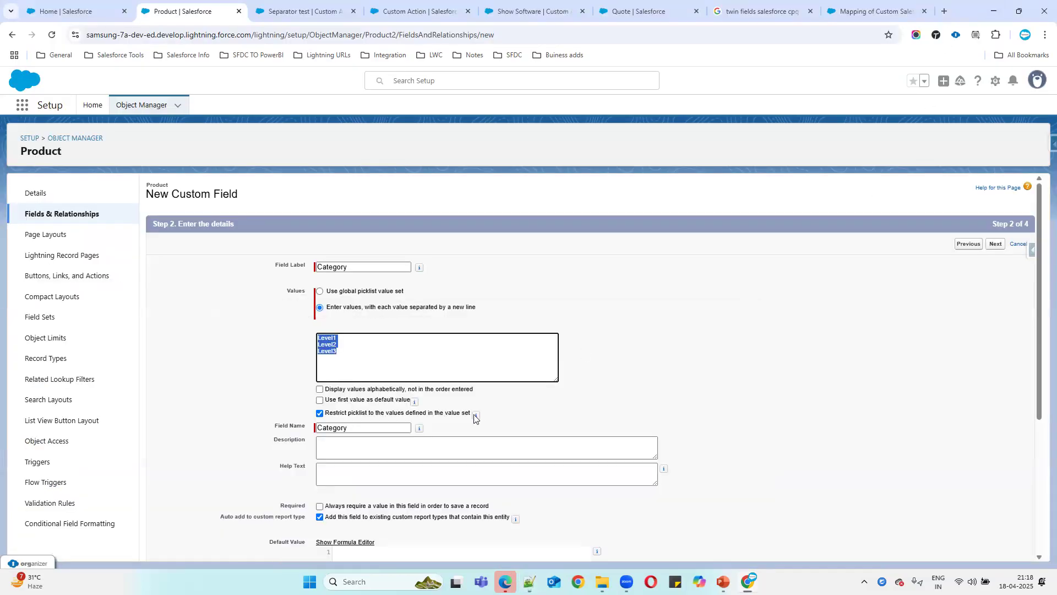
Make the Product object's Category picklist visible to all profiles, keep it on both page layouts and save it
scroll(427, 433, down, 4)
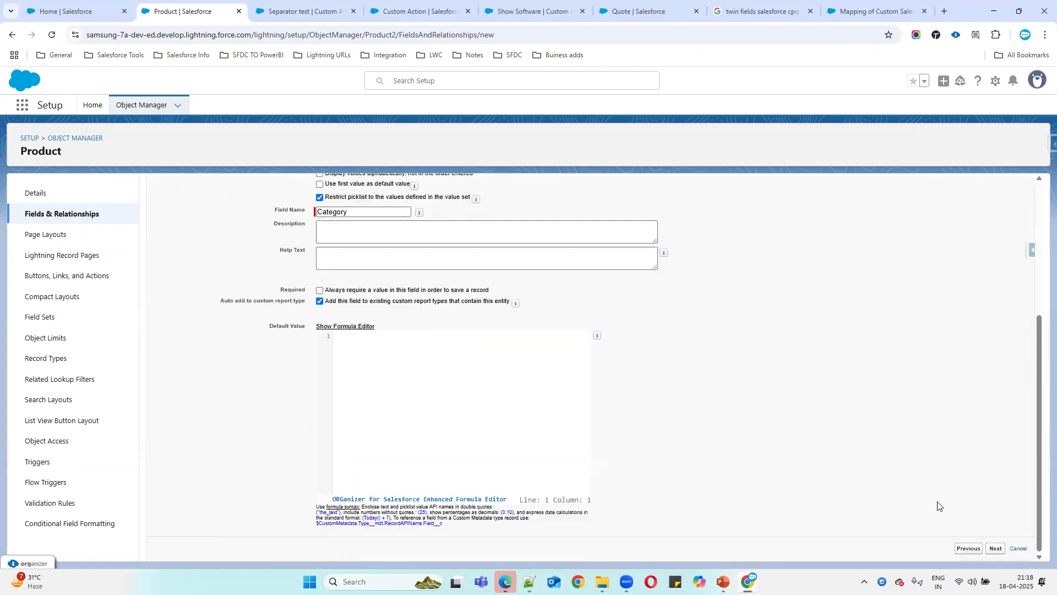
click(1003, 551)
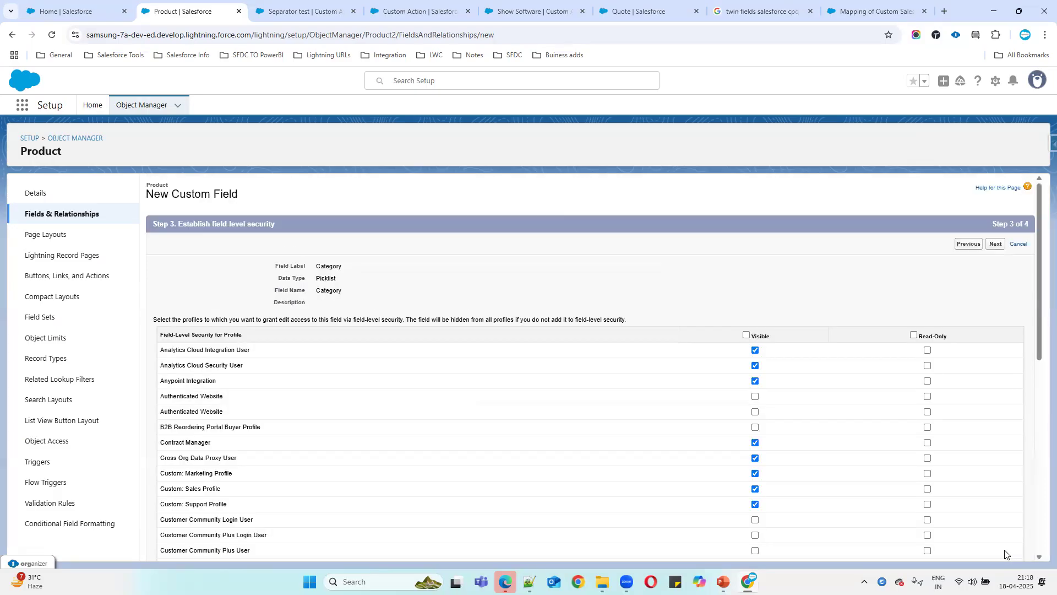
click(747, 335)
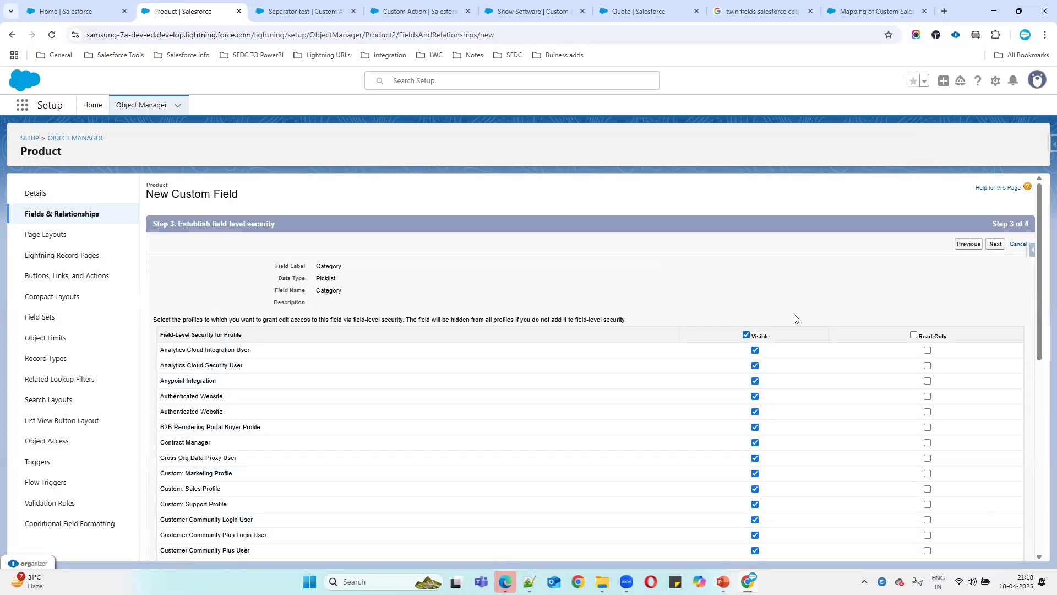
click(996, 244)
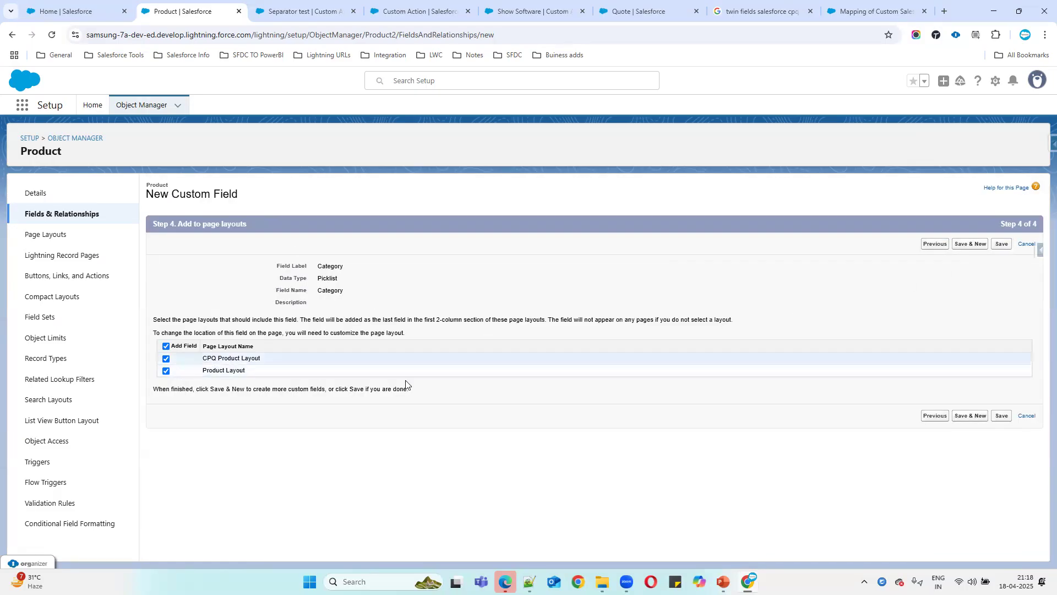
click(1001, 420)
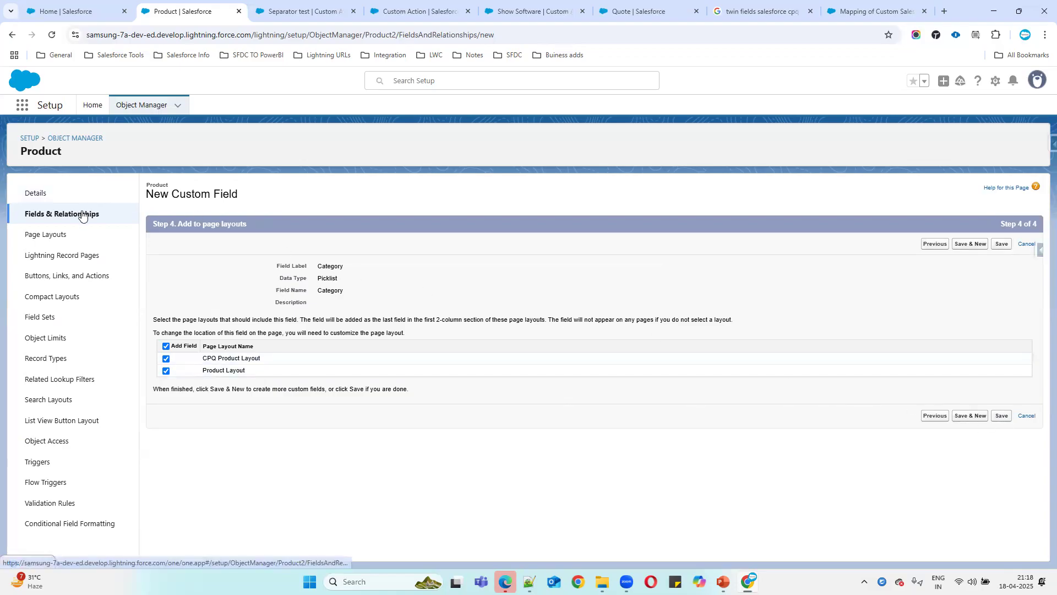
Find the Quote Line object in Object Manager and open its fields and relationships
click(74, 137)
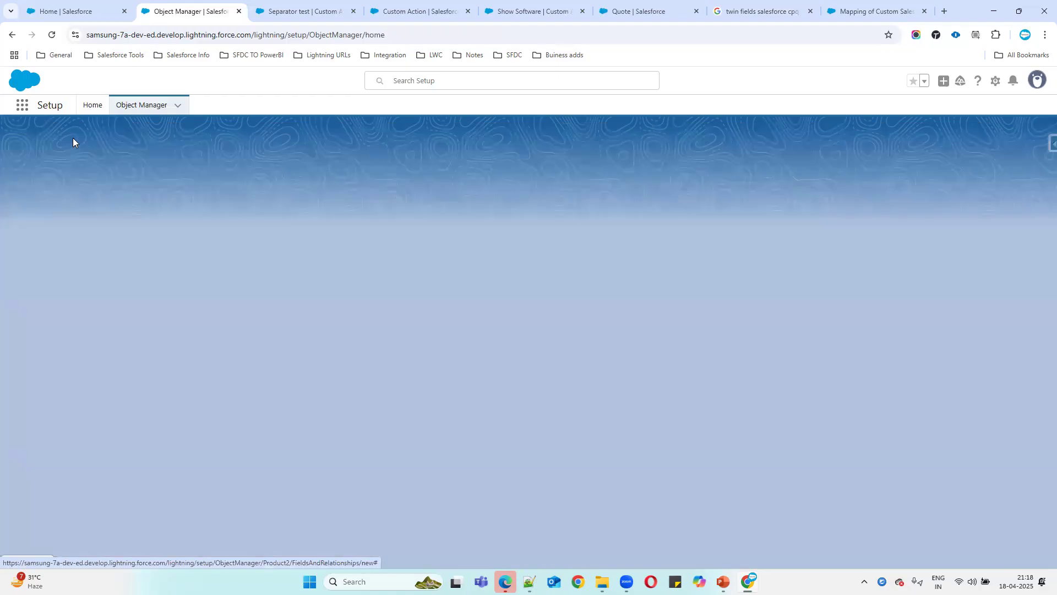
click(856, 148)
text(Quote line)
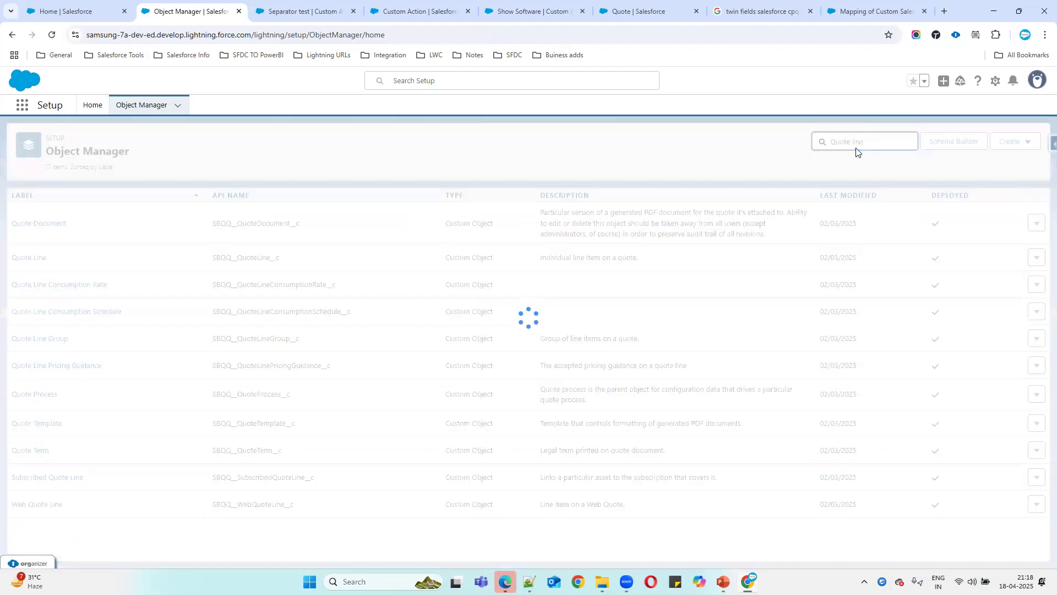
click(40, 215)
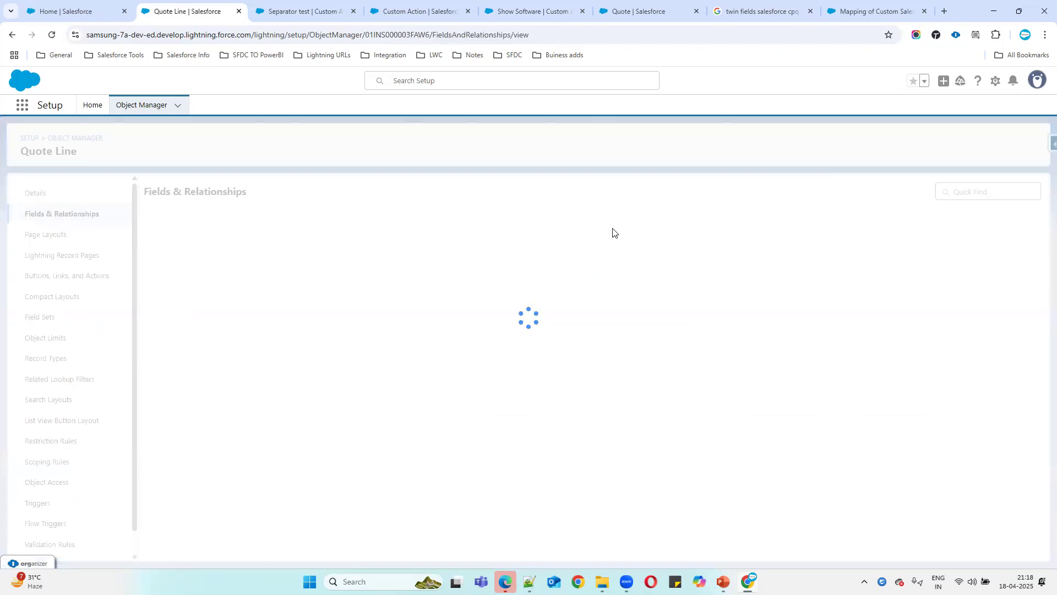
Start a new custom field of type Picklist on the Quote Line object
click(806, 196)
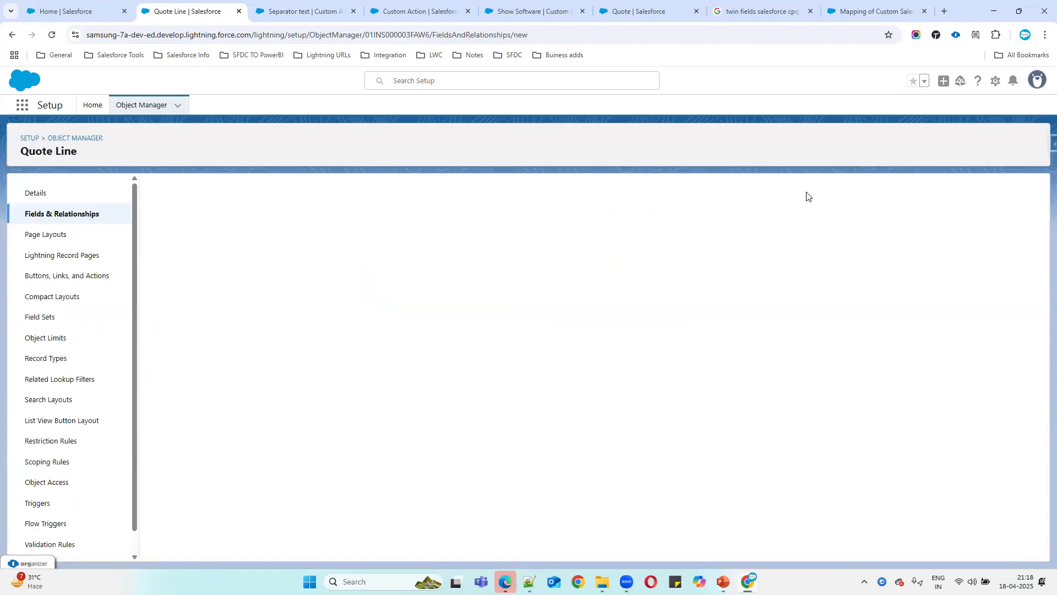
scroll(247, 397, down, 4)
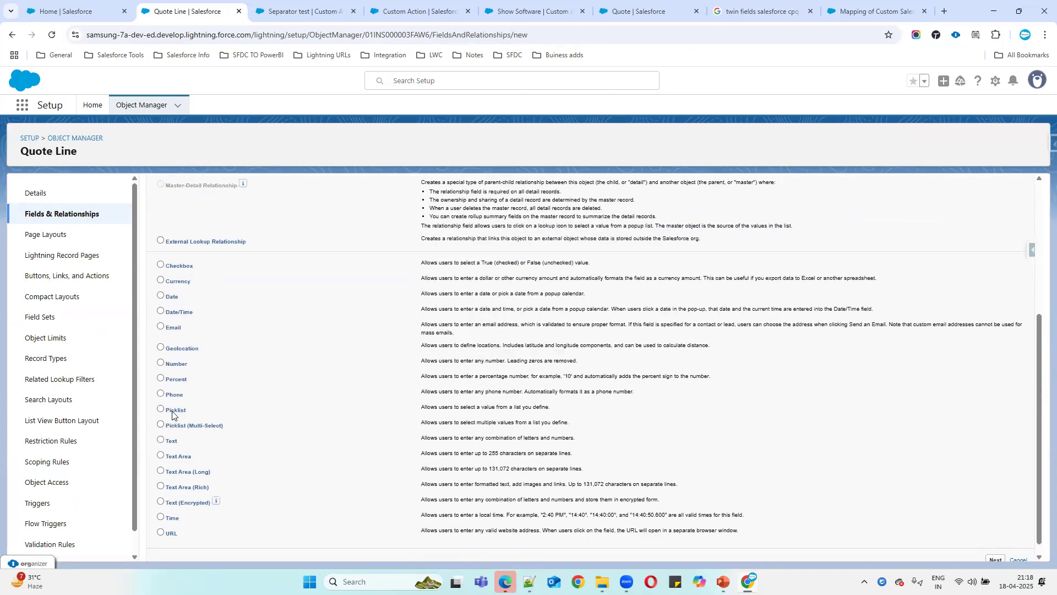
scroll(908, 369, up, 4)
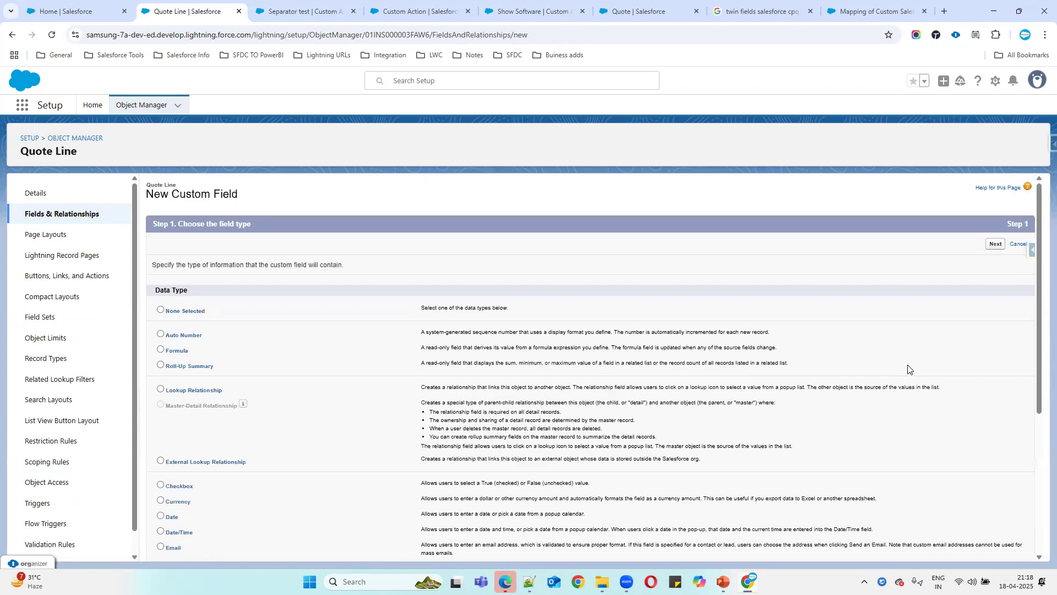
click(995, 249)
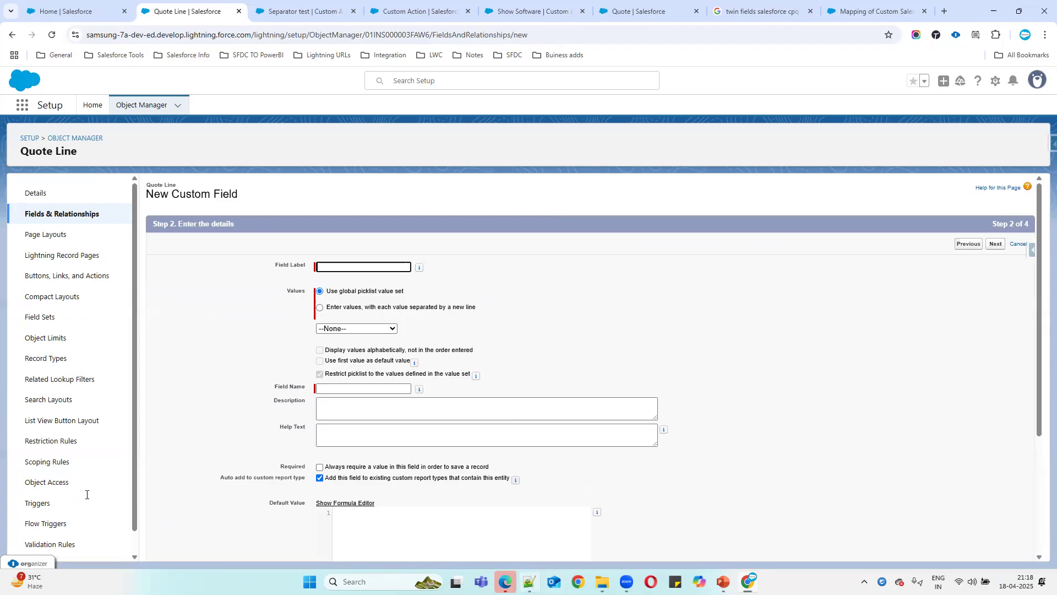
Label the new Quote Line field Category, as in the notes, and choose to enter its values one per line
key(alt+Tab)
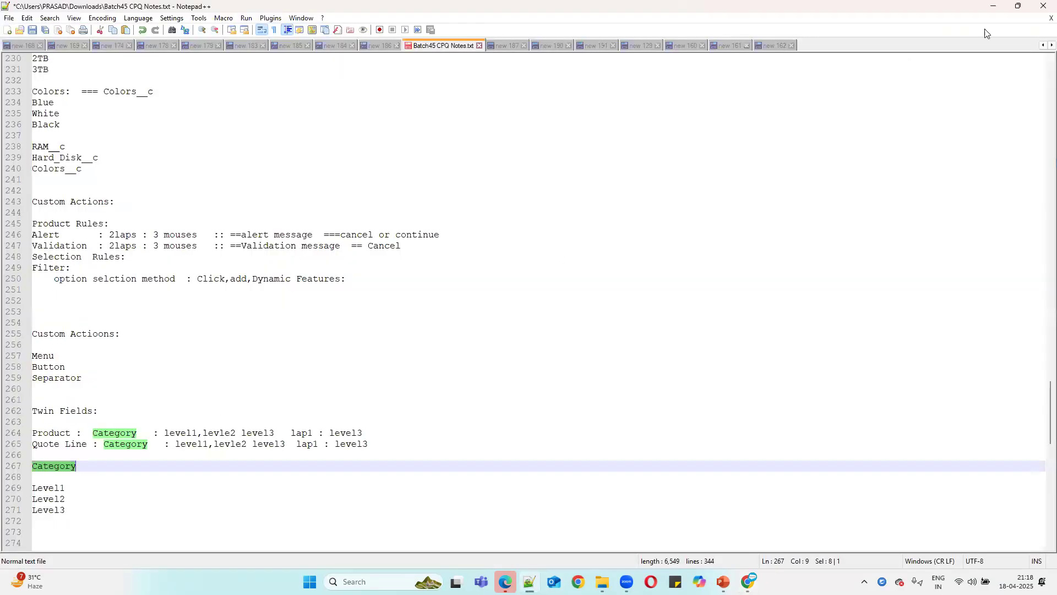
click(995, 7)
text(Category)
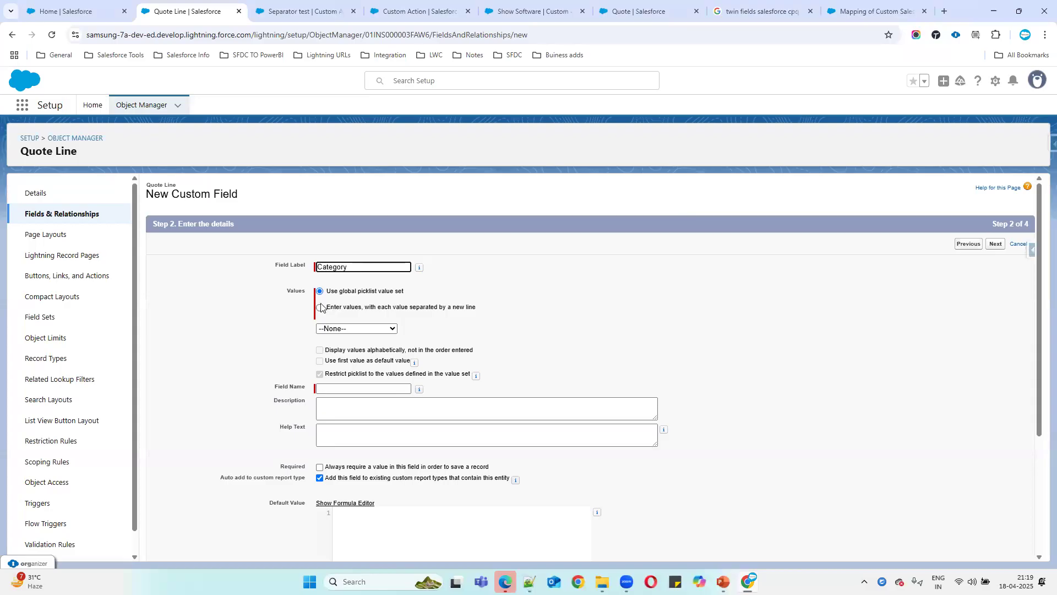
click(320, 307)
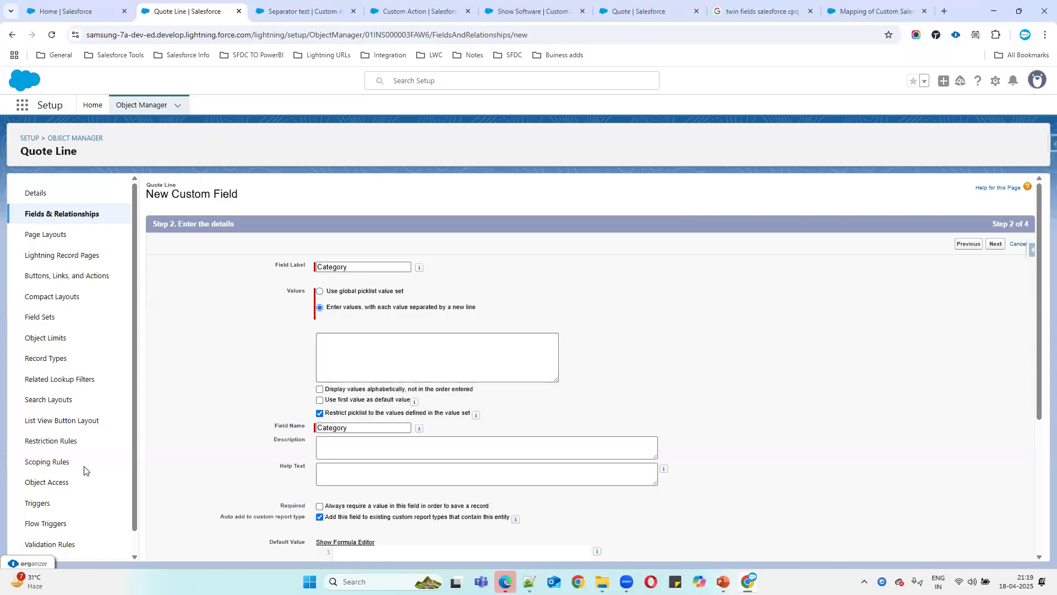
Copy Level1, Level2 and Level3 from the notes file into the Quote Line Category picklist values
key(alt+Tab)
drag(67, 510, 26, 488)
key(ctrl+c)
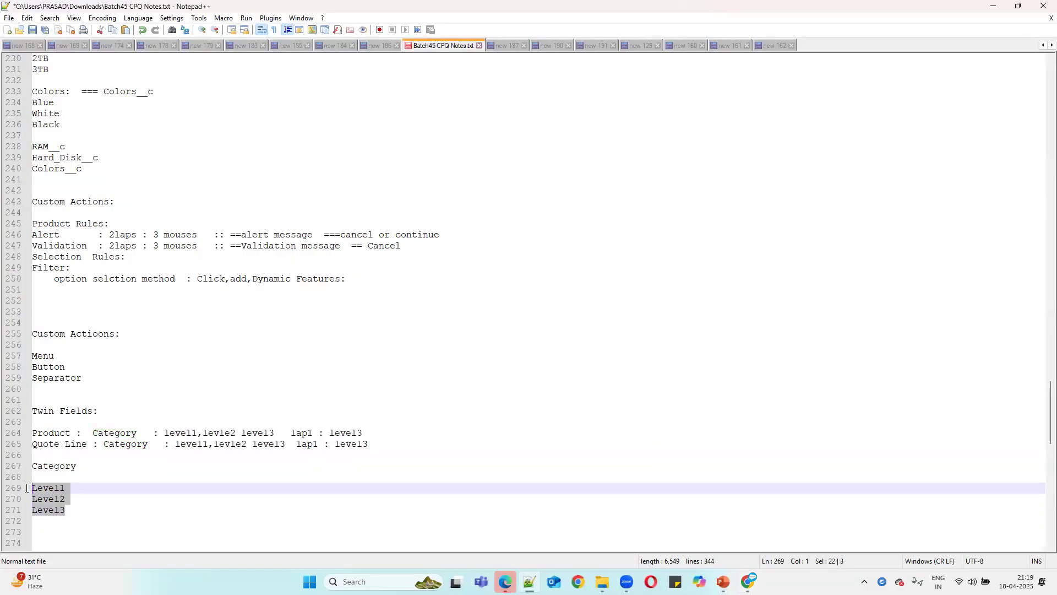
click(989, 5)
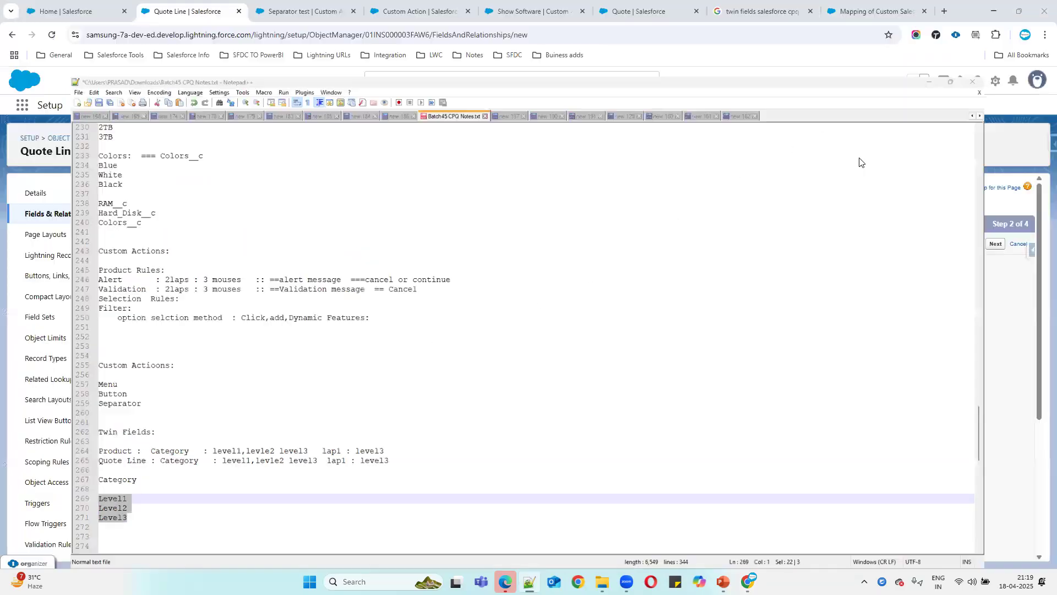
click(354, 363)
key(ctrl+v)
Complete the field-level security, keep Category on the Quote Line Layout and save the field
scroll(347, 424, down, 4)
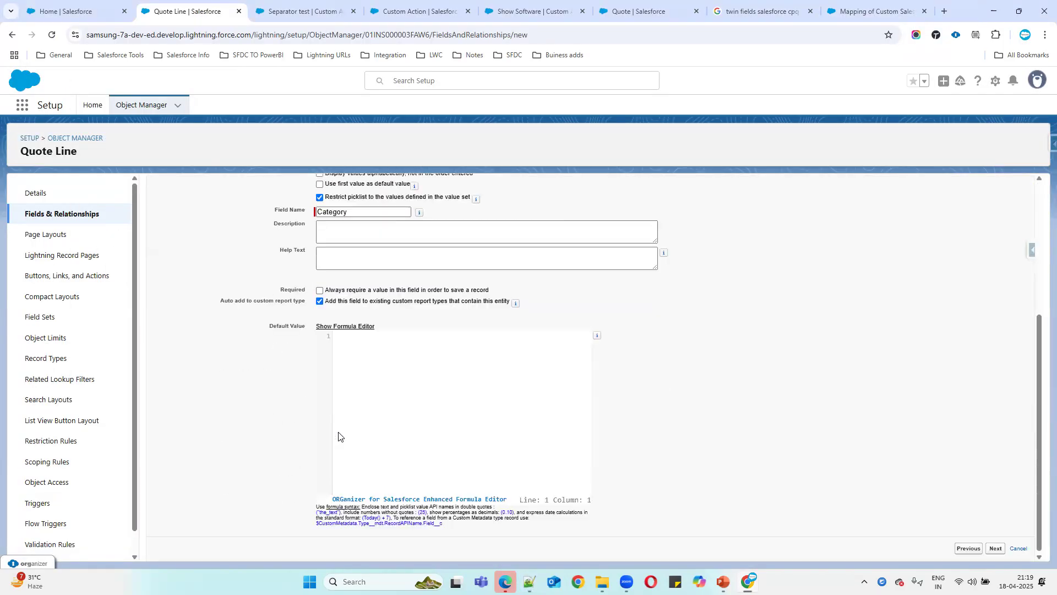
click(994, 548)
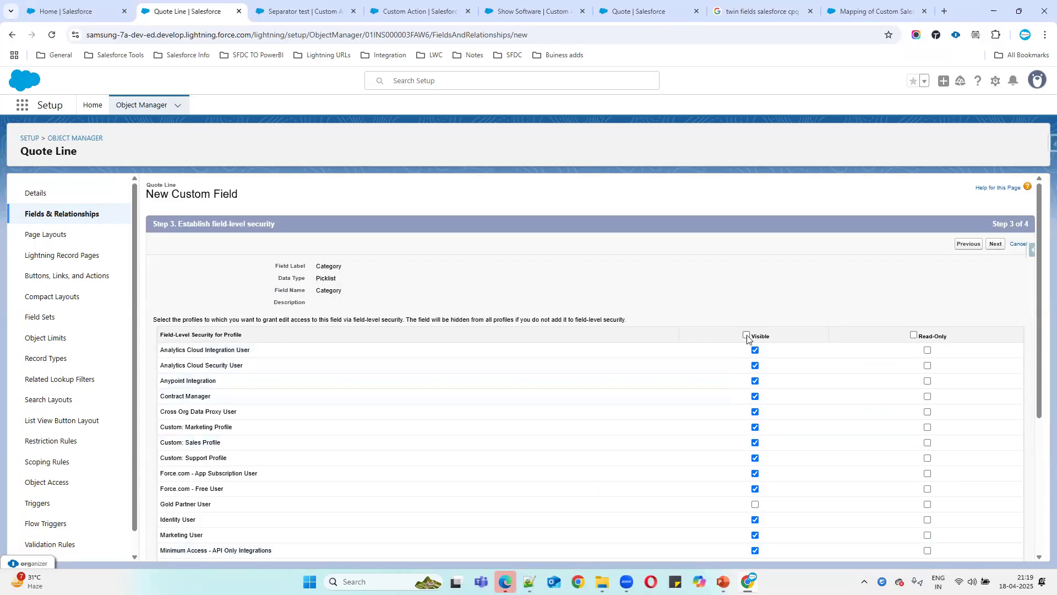
click(996, 244)
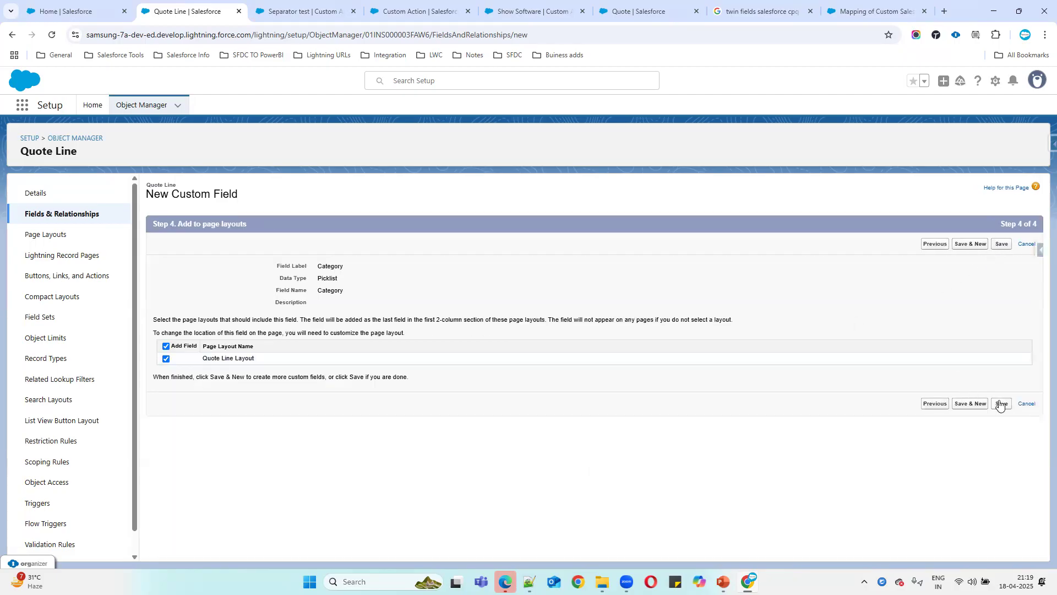
click(1001, 404)
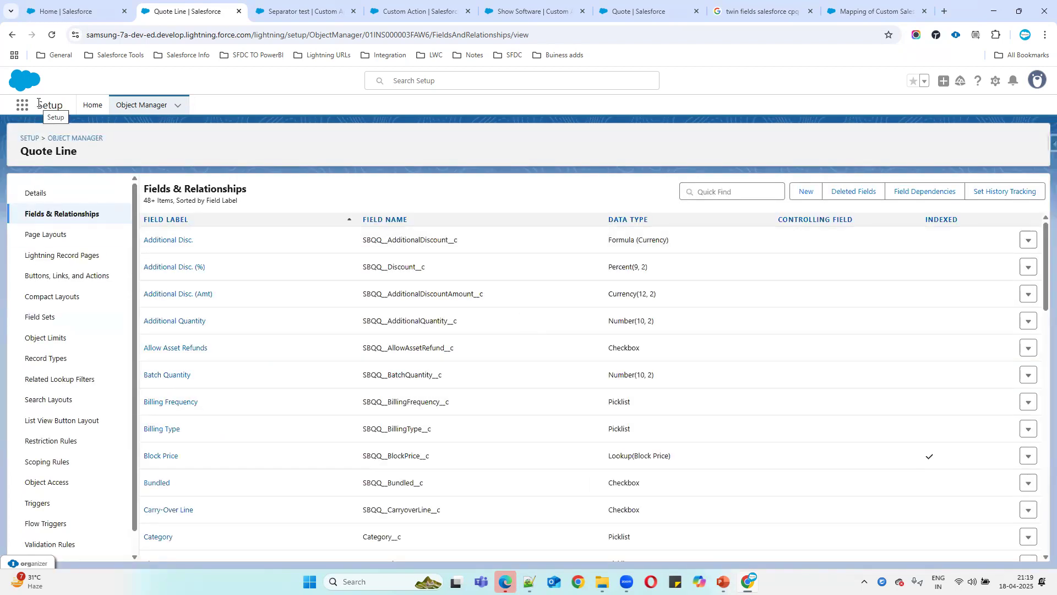
Open the Laptop Manual product record in the Salesforce CPQ app
click(72, 11)
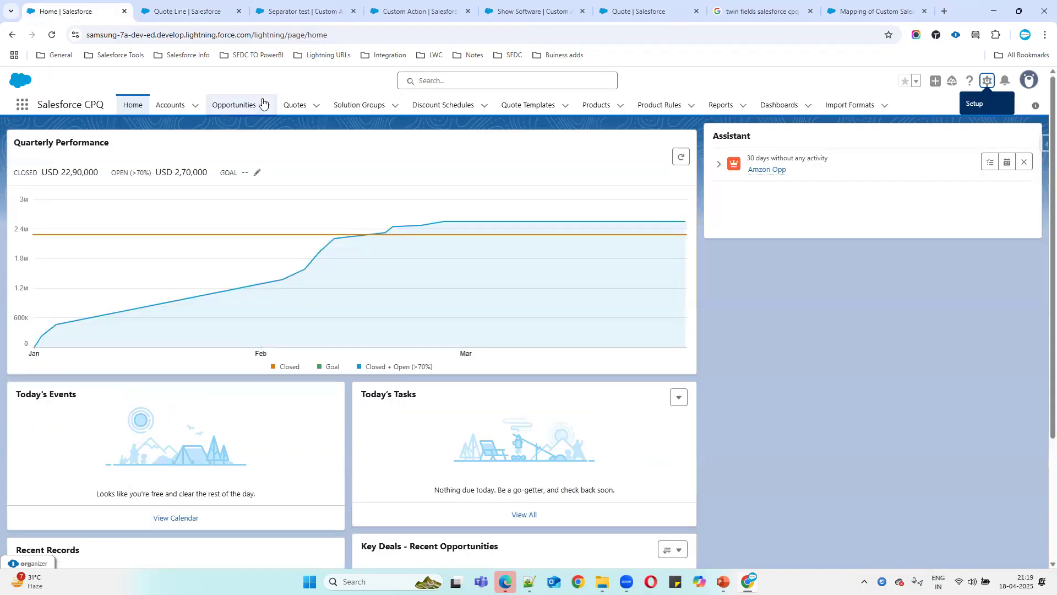
click(593, 108)
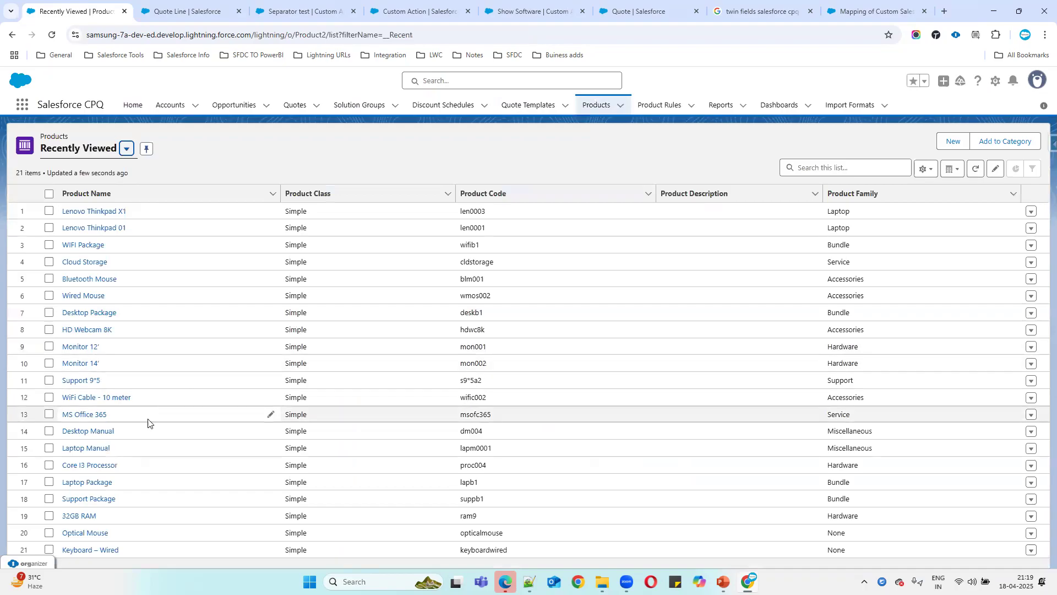
click(84, 449)
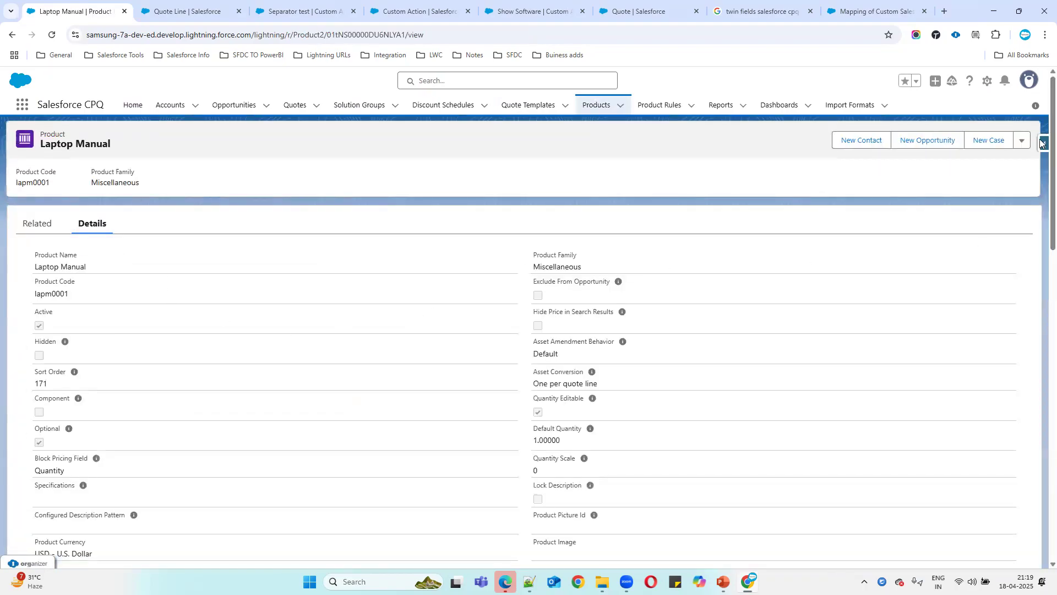
Search the Laptop Manual page for "cate" to locate its Category field
key(ctrl+f)
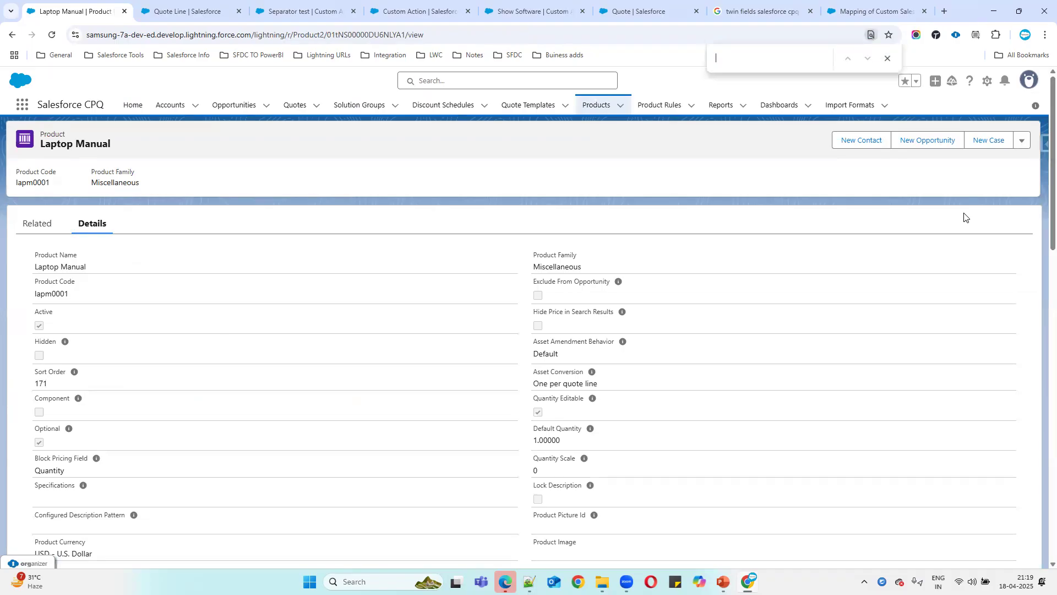
text(cateo)
key(BackSpace)
key(Return)
key(Return)
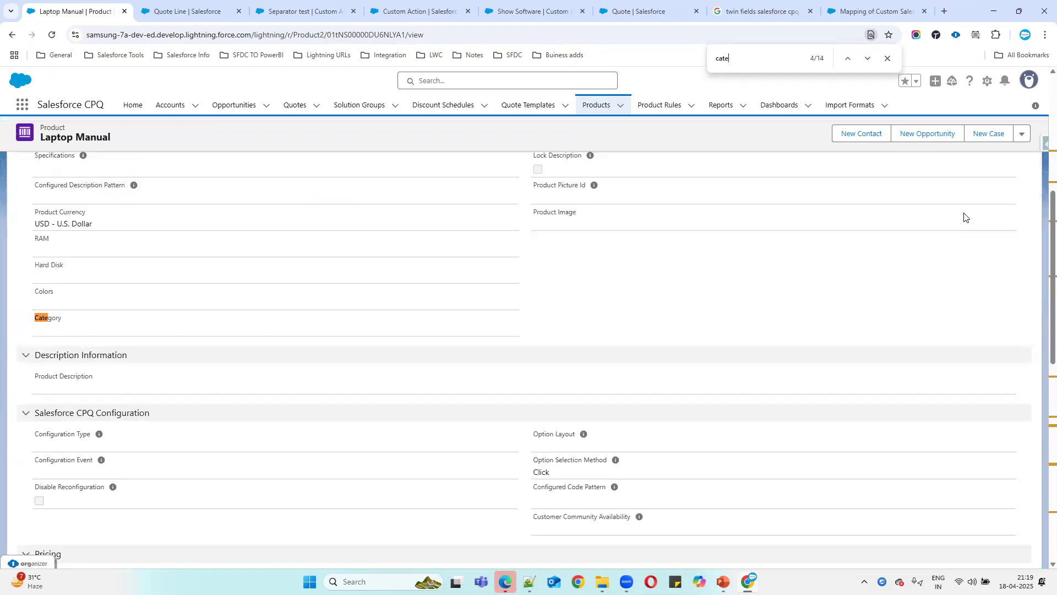
double_click(324, 319)
Edit the Laptop Manual product, set its Category to Level3 and save the record
click(1021, 134)
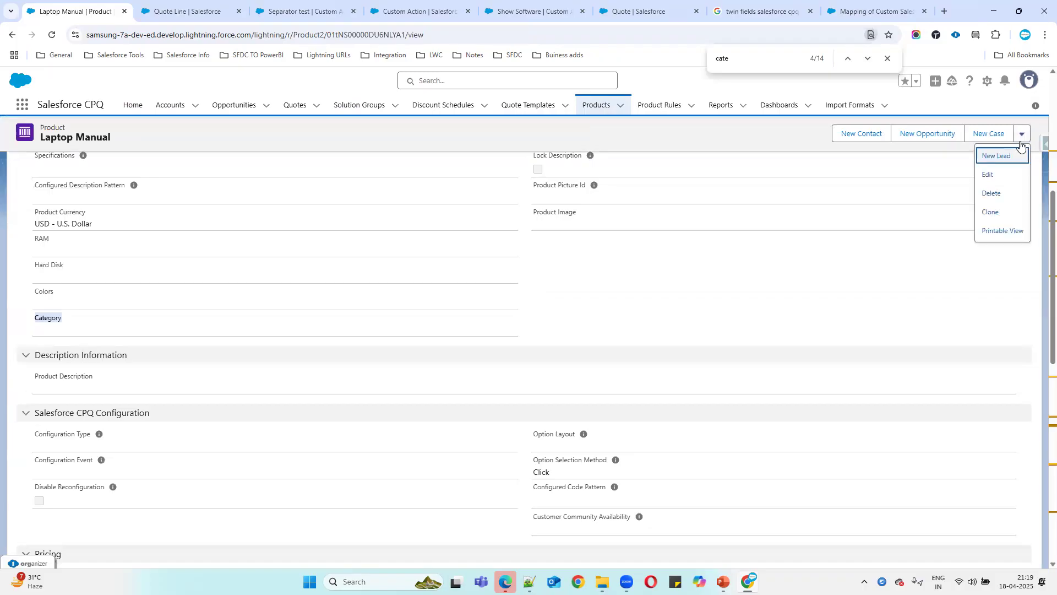
click(991, 173)
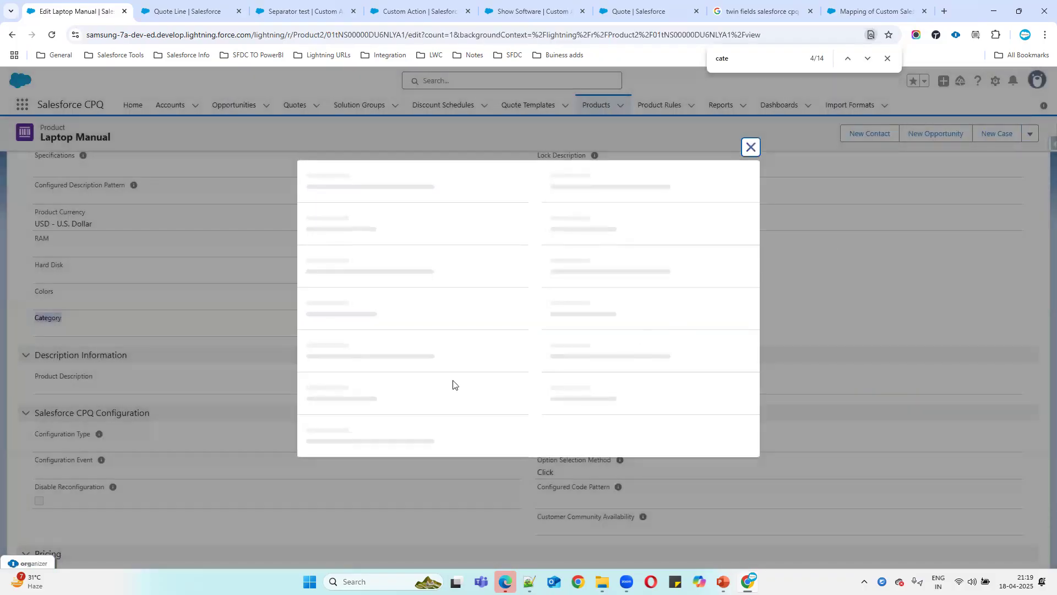
scroll(468, 363, down, 8)
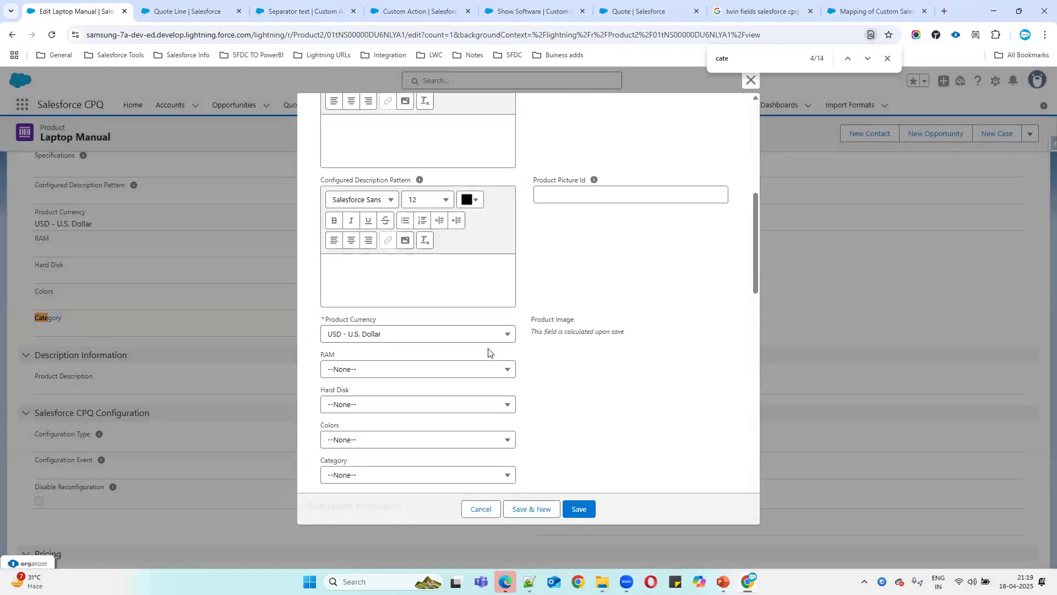
scroll(488, 352, down, 5)
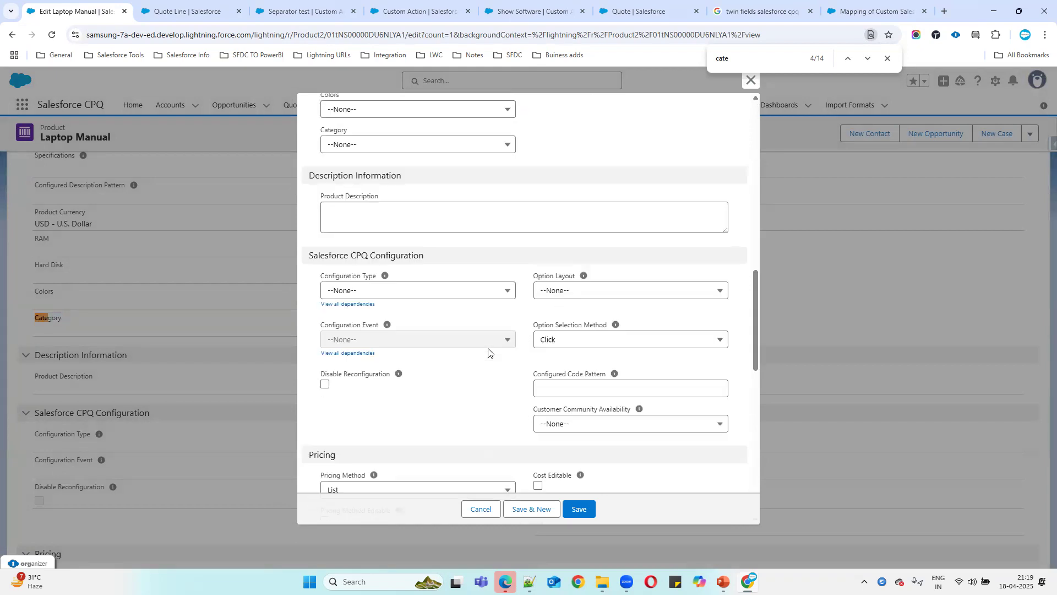
click(353, 146)
click(358, 184)
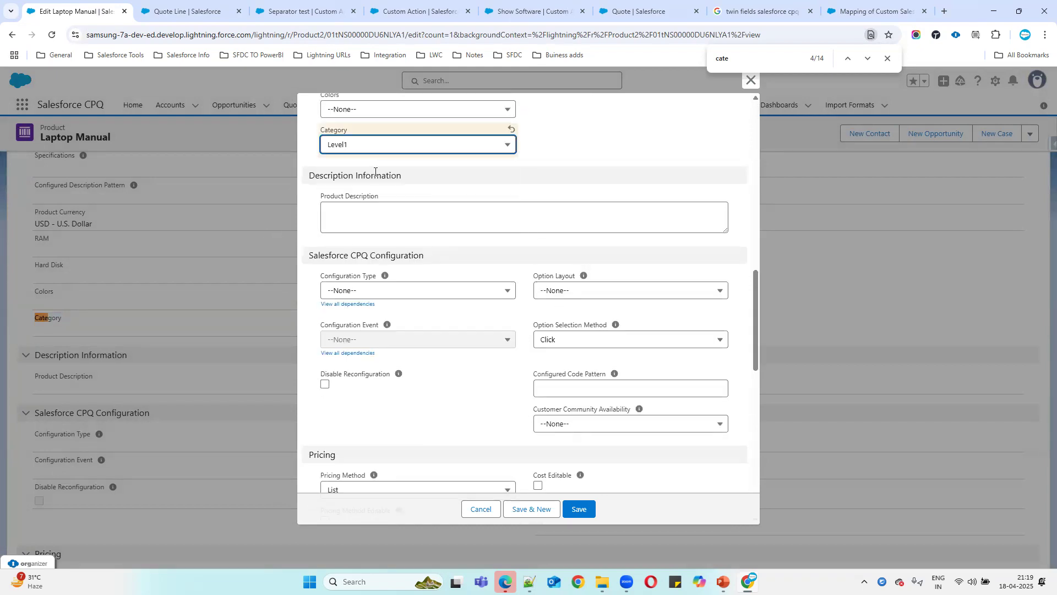
click(361, 150)
click(363, 221)
click(576, 510)
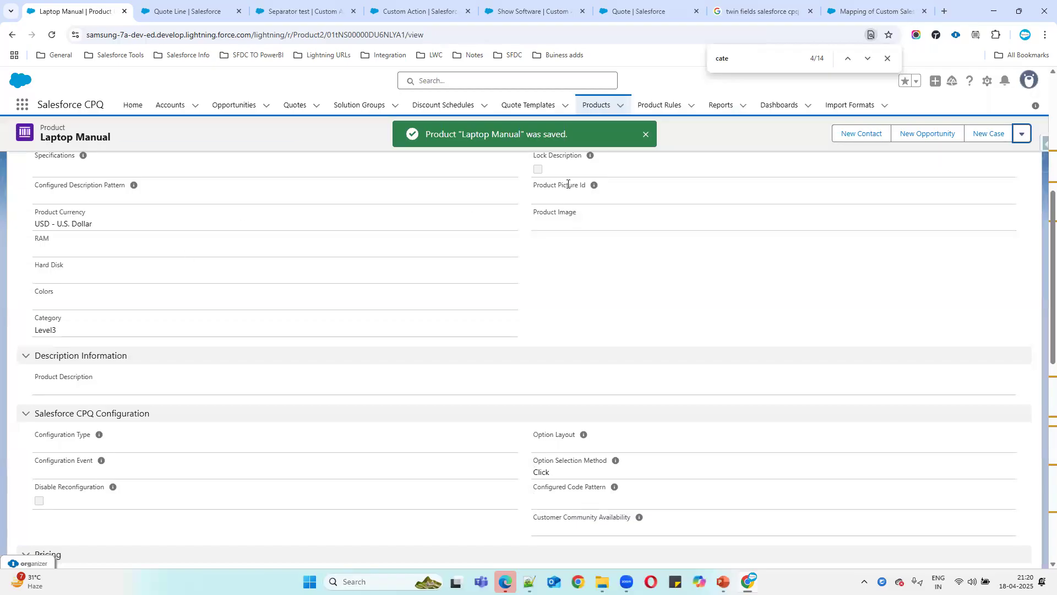
Open quote Q-00007 from the recently viewed quotes and bring up its line editor
click(296, 105)
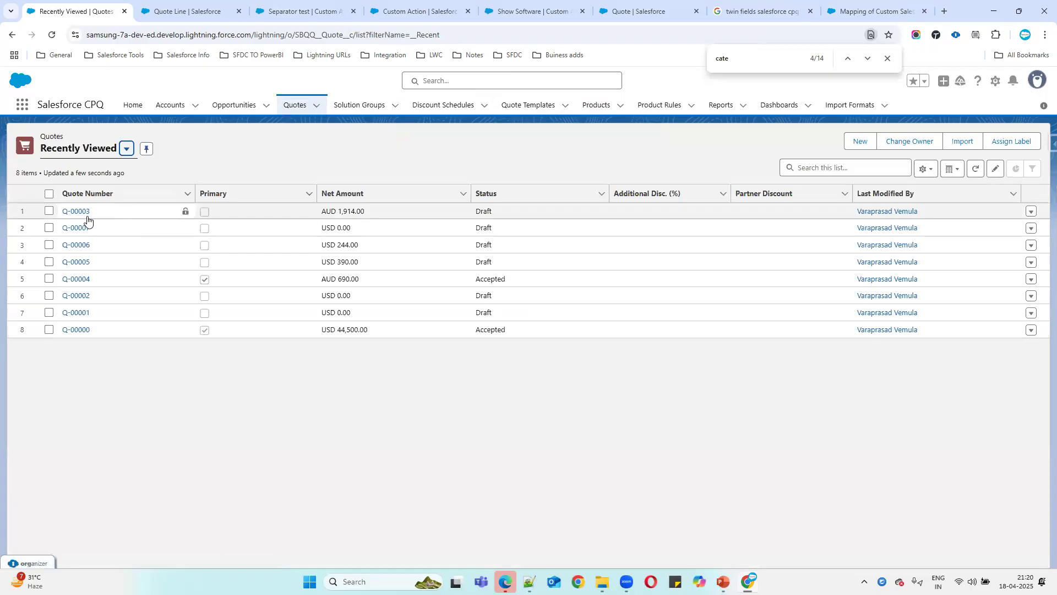
click(76, 230)
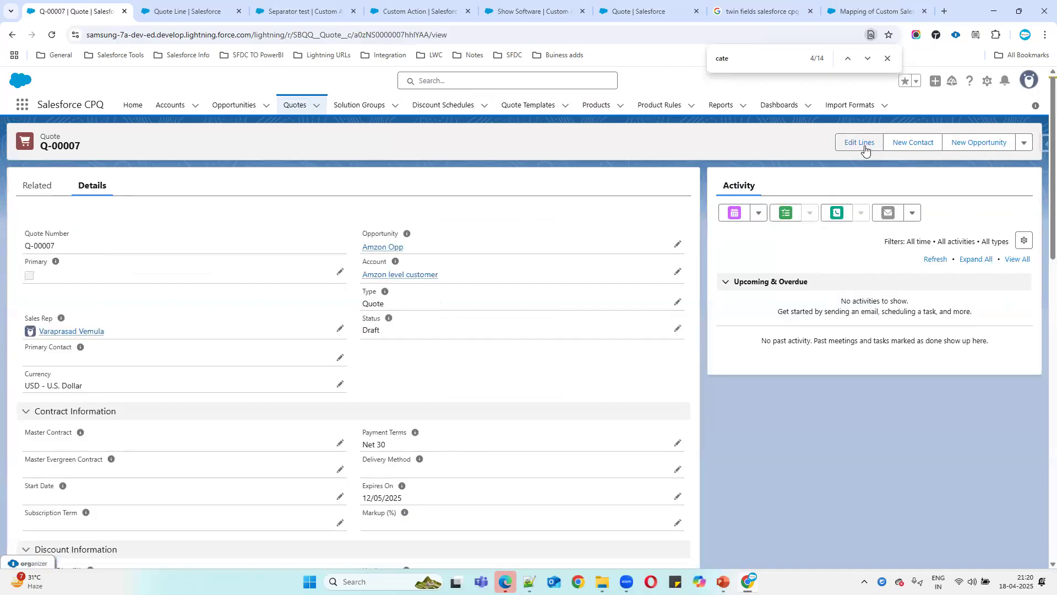
click(862, 144)
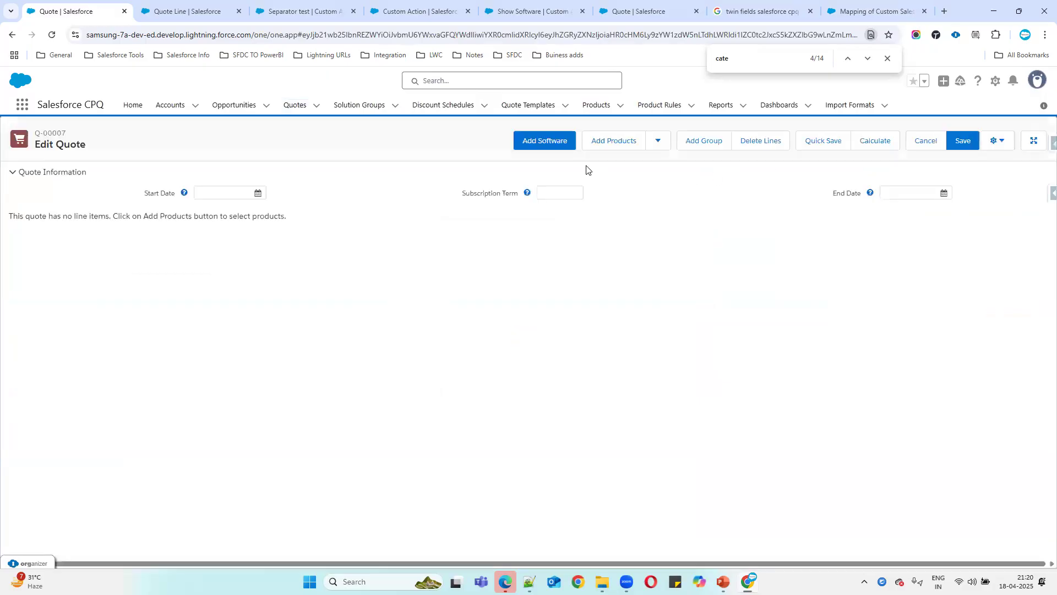
Add the Laptop Manual product to the quote, skipping Guided Selling, and save the quote
click(598, 143)
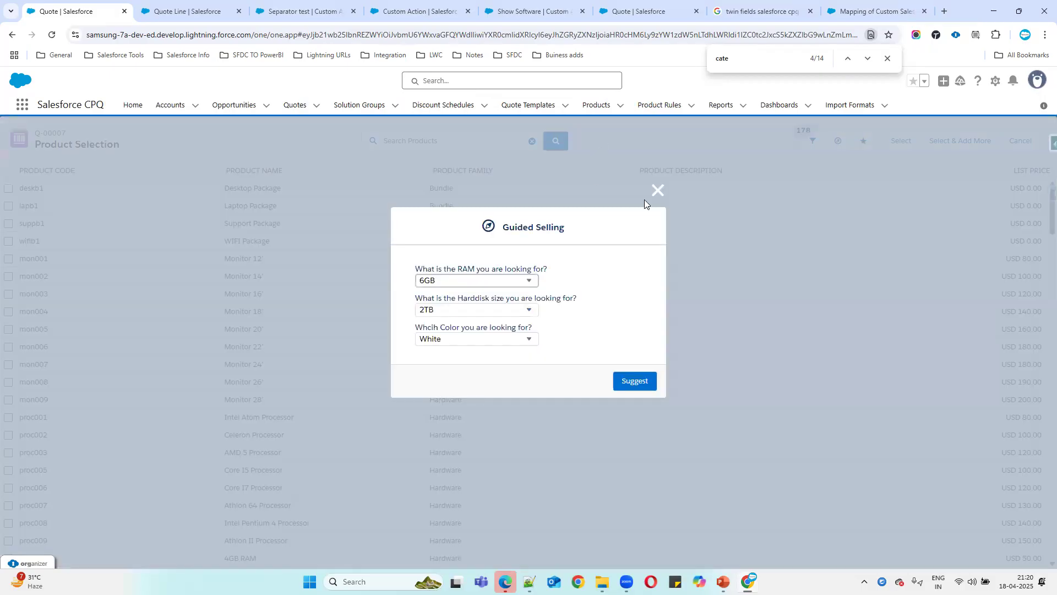
click(657, 191)
click(462, 143)
text(Manua)
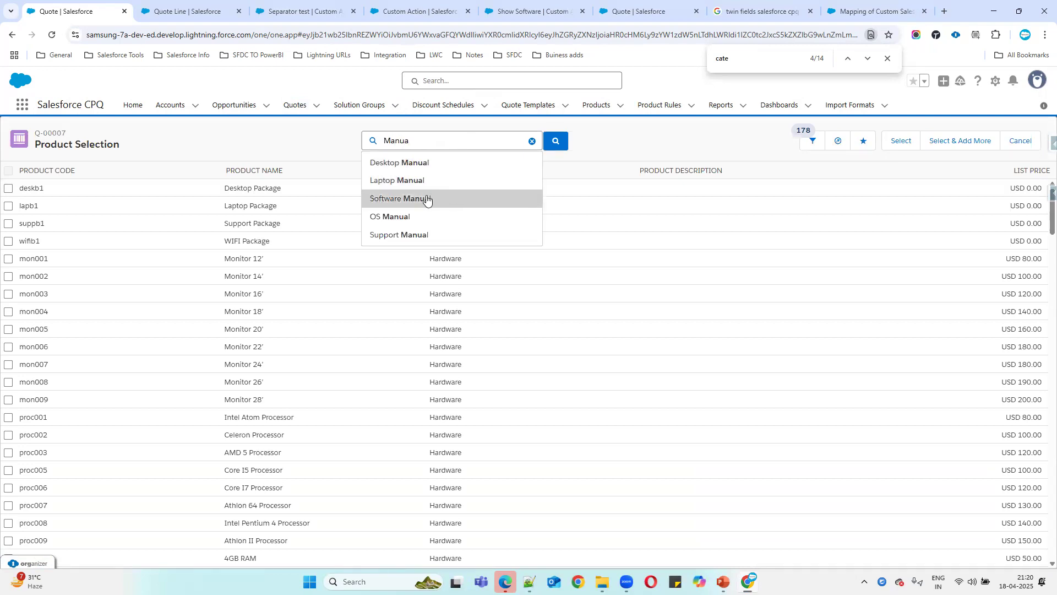
click(409, 181)
click(9, 188)
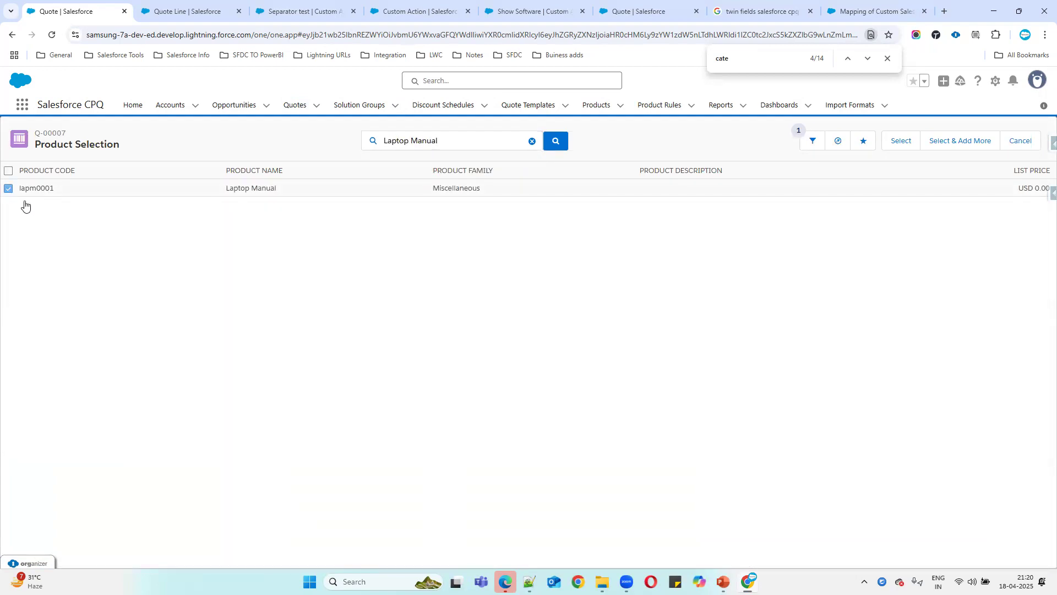
click(899, 146)
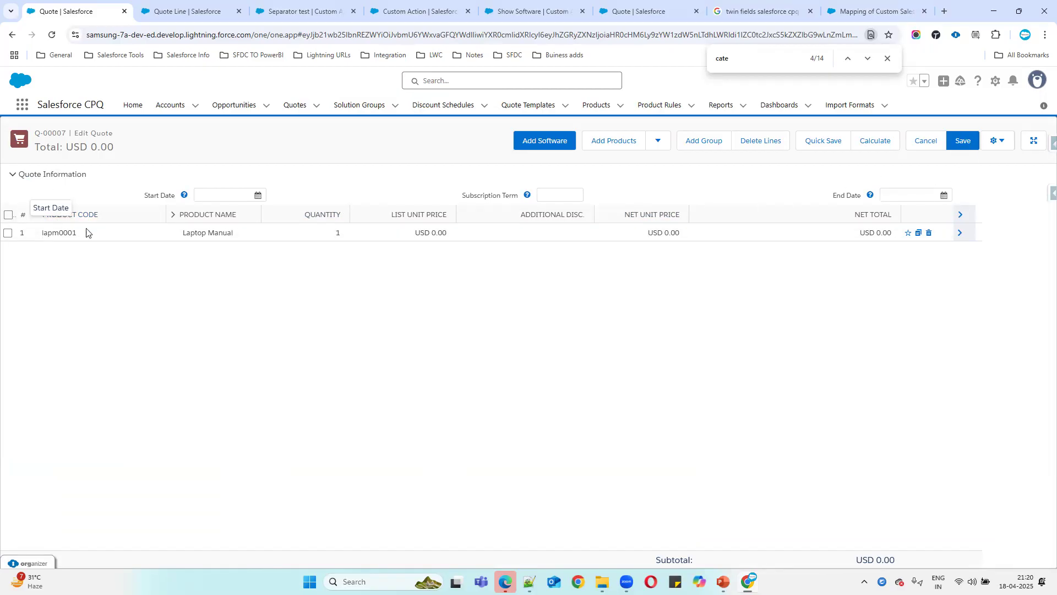
click(962, 141)
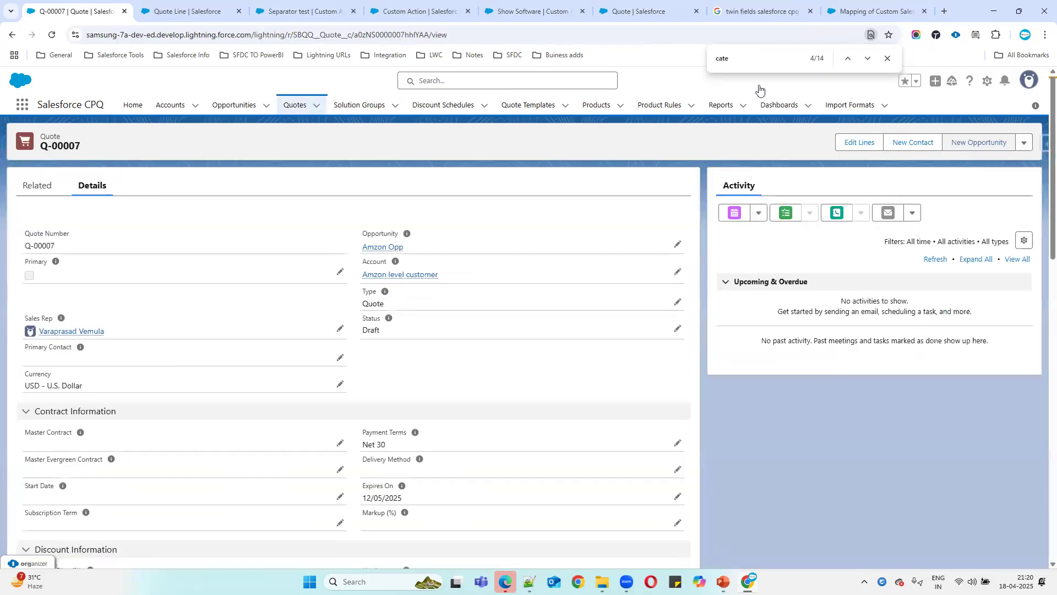
Open the Laptop Manual quote line from the quote's related records and check its Category value
click(47, 190)
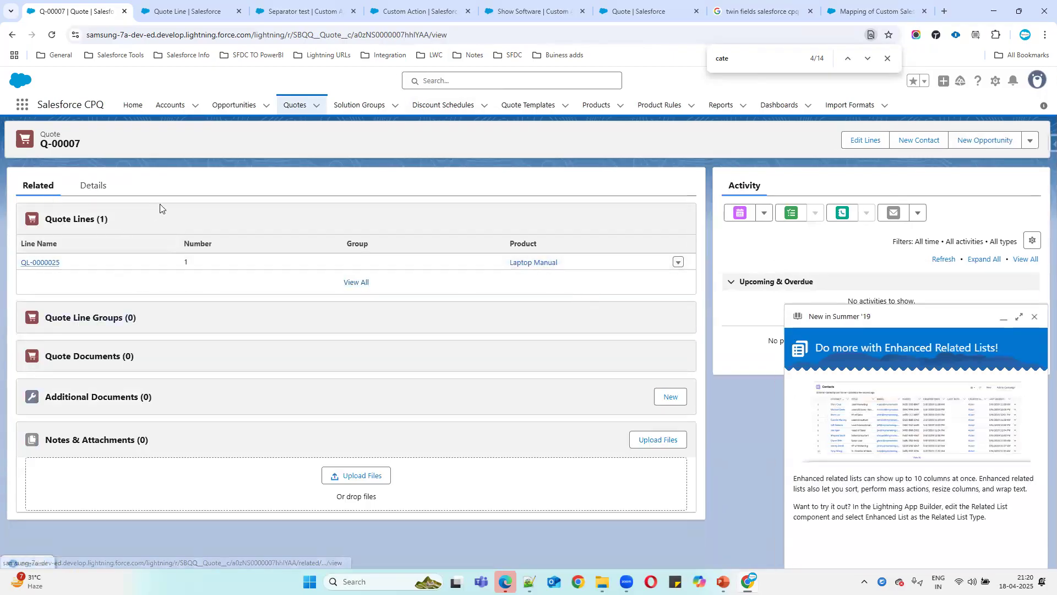
click(1034, 316)
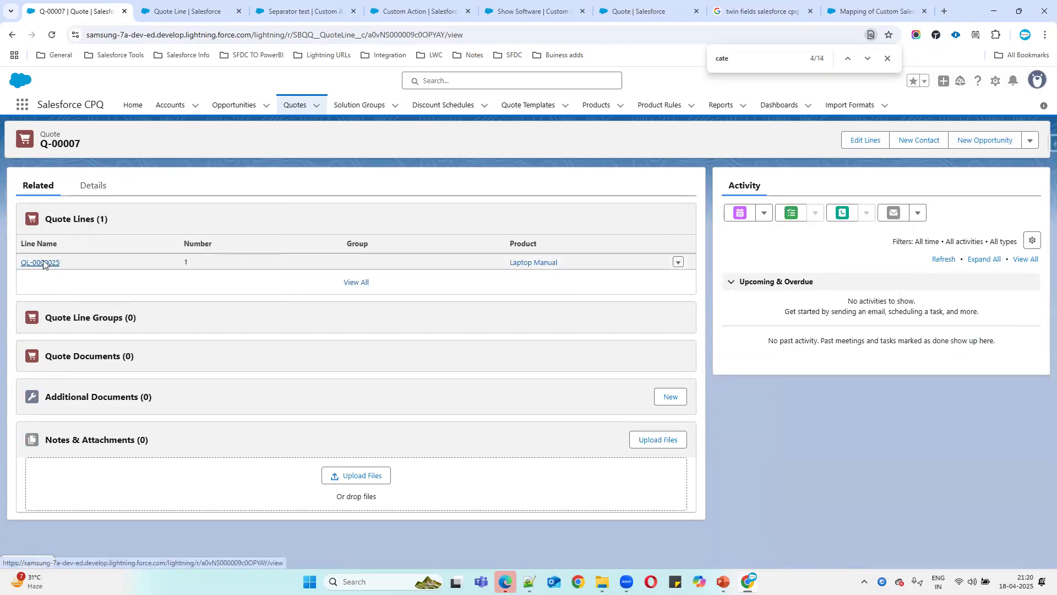
click(45, 263)
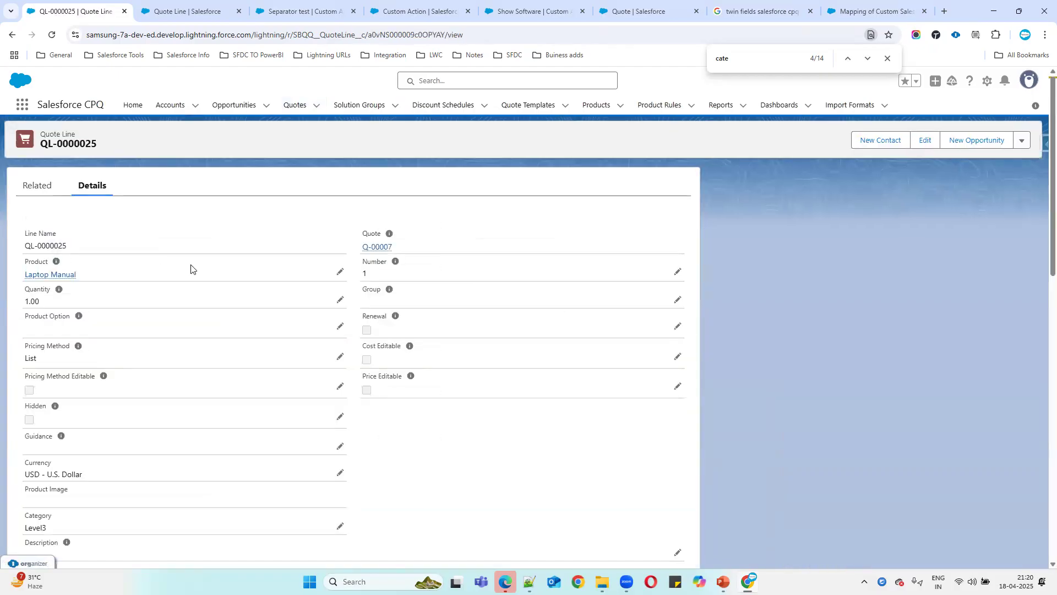
scroll(301, 334, down, 5)
drag(22, 242, 77, 253)
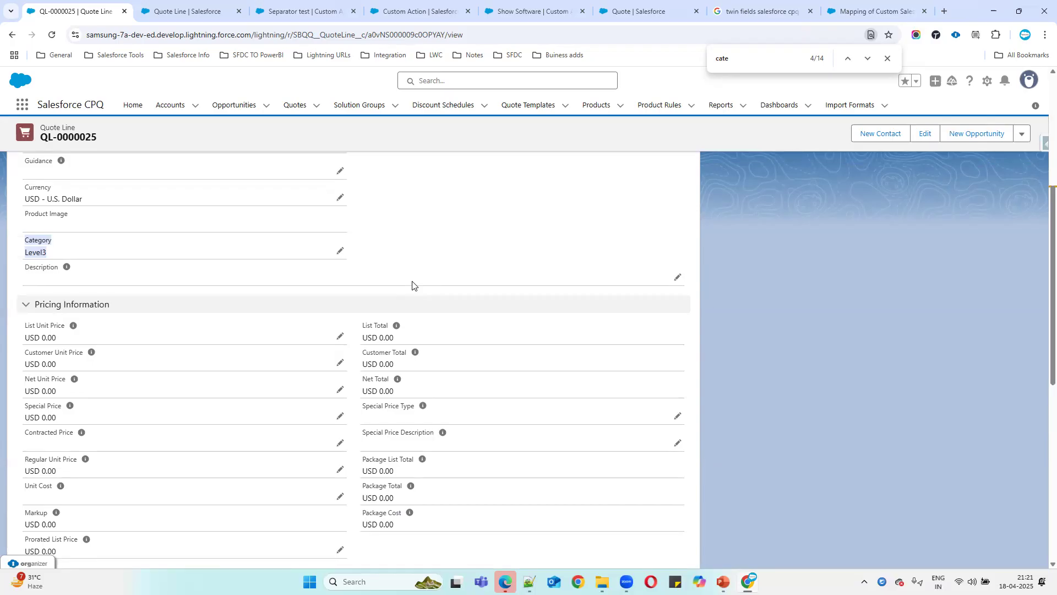
Review the object pairs in the Salesforce Help twin field mapping table, from Product and Quote to Quote Line and Asset
click(897, 6)
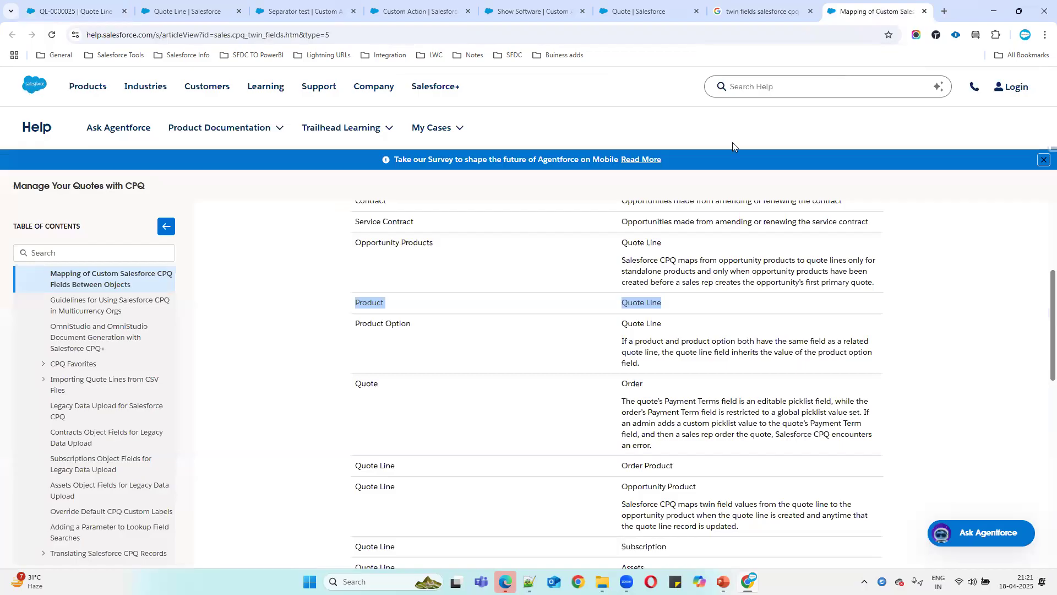
scroll(520, 297, up, 1)
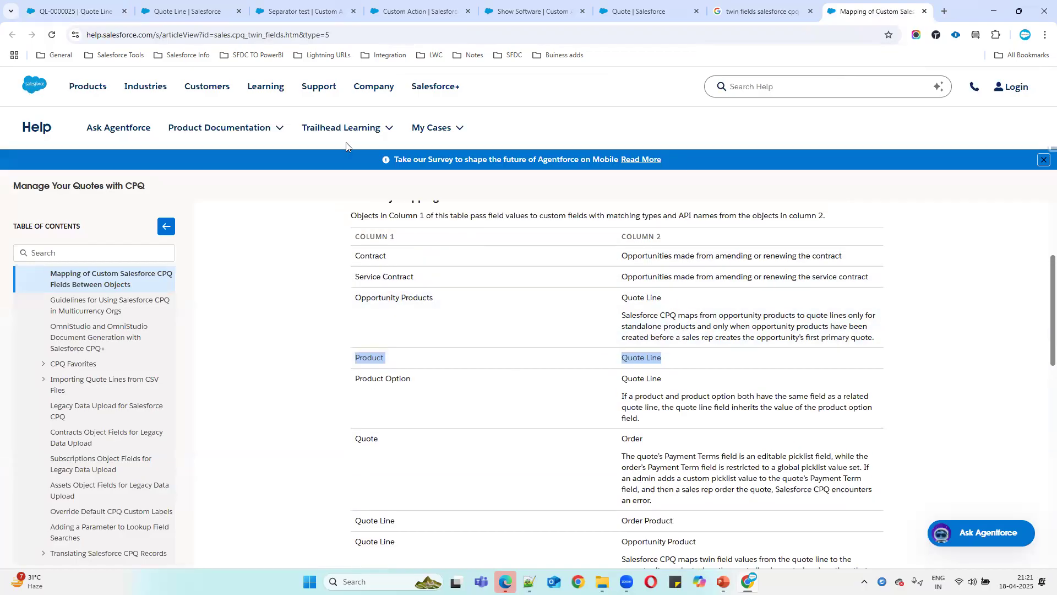
click(496, 408)
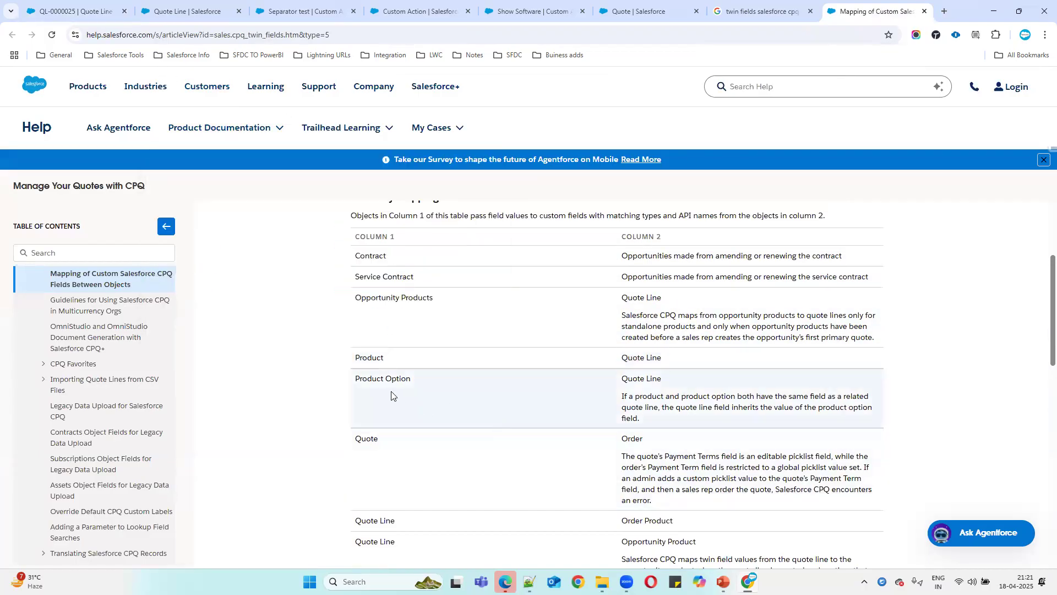
drag(354, 438, 681, 441)
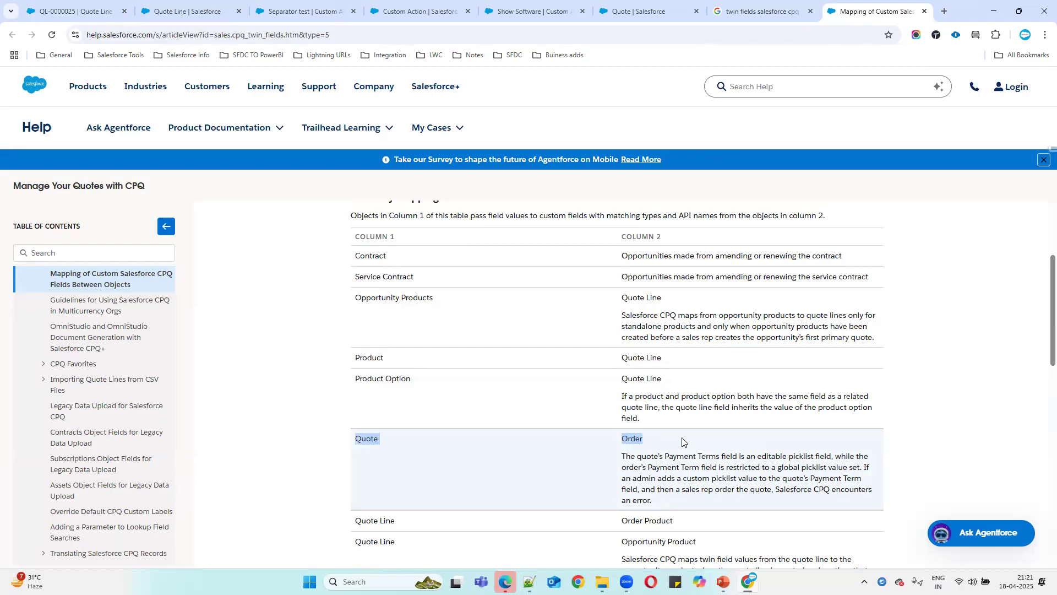
scroll(681, 441, down, 3)
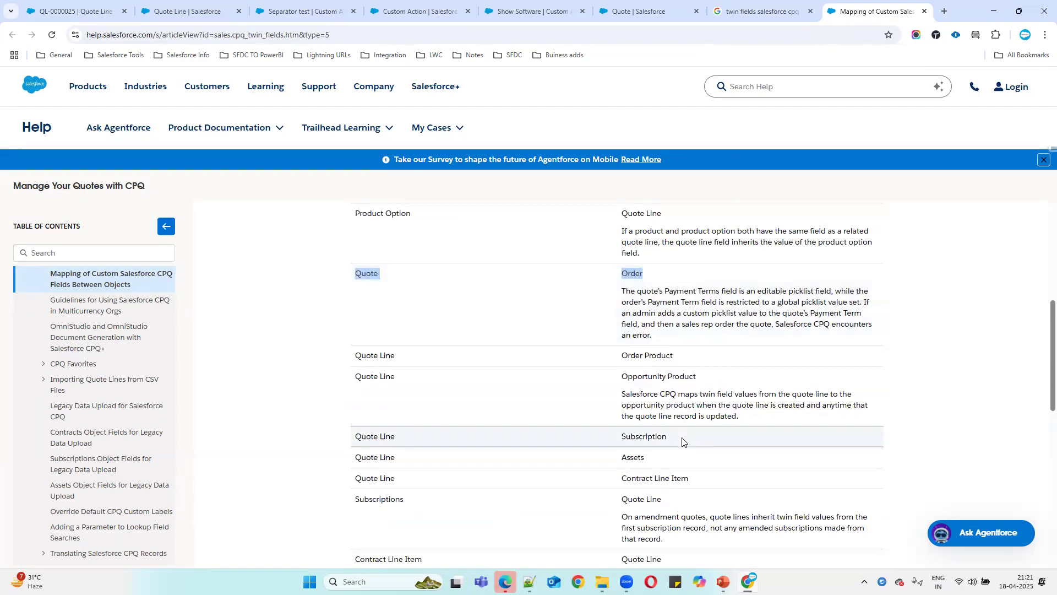
click(366, 357)
drag(366, 357, 638, 263)
scroll(464, 394, down, 6)
drag(829, 417, 777, 297)
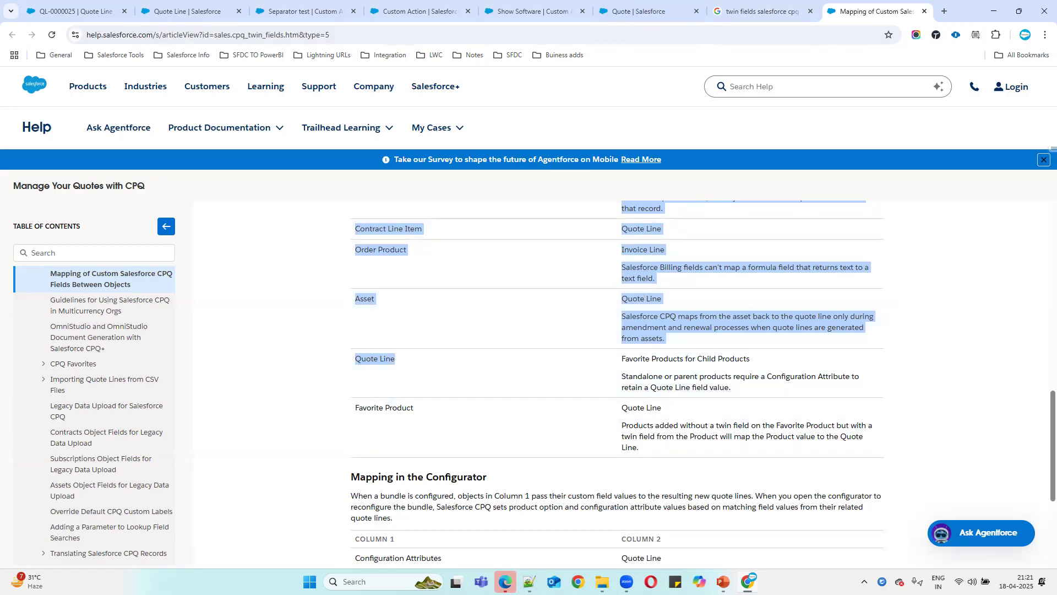
Switch to the Notepad++ notes and add separator rows of equals signs above Custom Actioons, above Twin Fields and below the Category levels
key(alt+Tab)
key(Return)
key(Return)
key(Return)
key(Return)
key(Return)
key(Return)
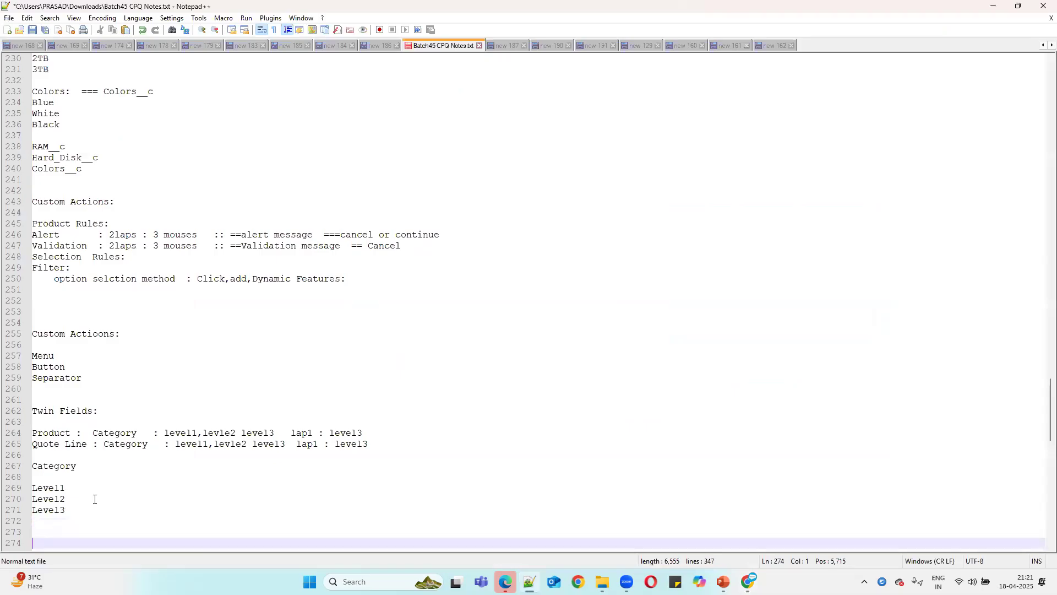
click(49, 359)
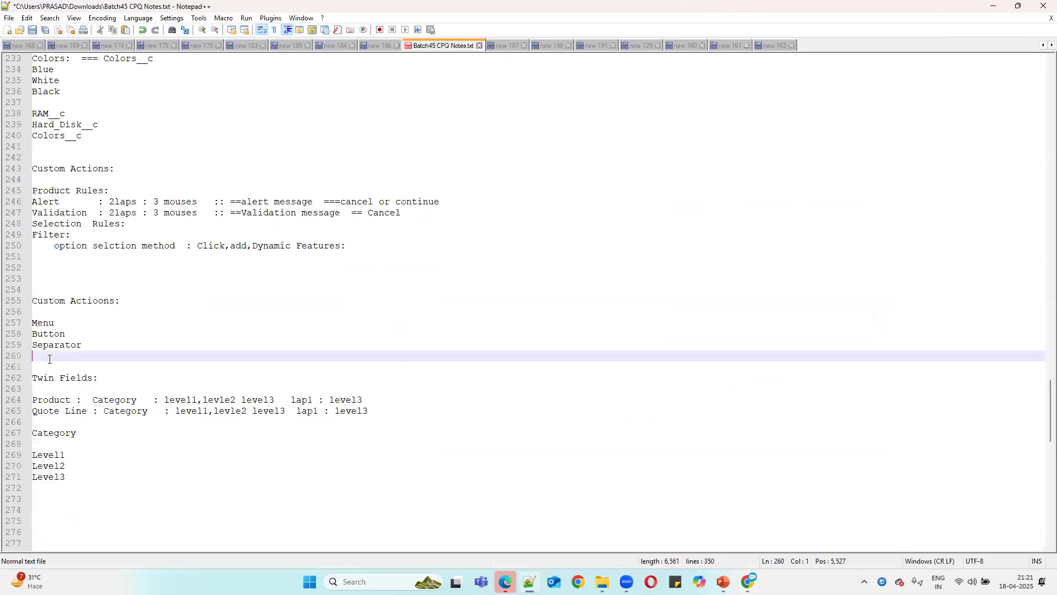
key(Return)
key(Return)
text(==========================)
click(52, 288)
text(=====================)
click(91, 518)
text(========================)
key(Return)
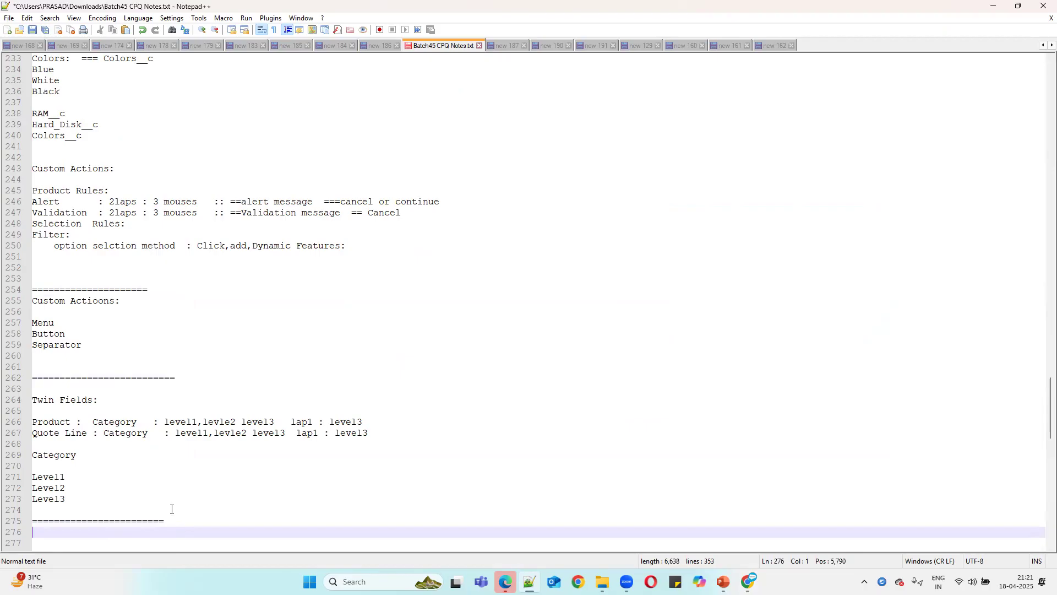
Add the heading "Configuration Attribute:" below the last separator in the notes, followed by blank lines
key(Return)
text(Co)
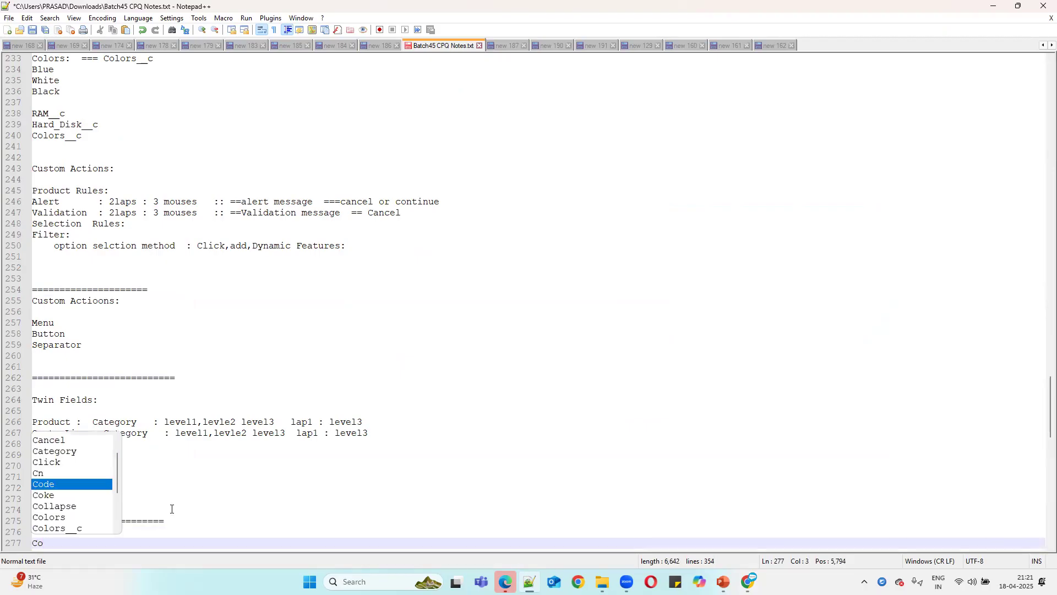
text(nf)
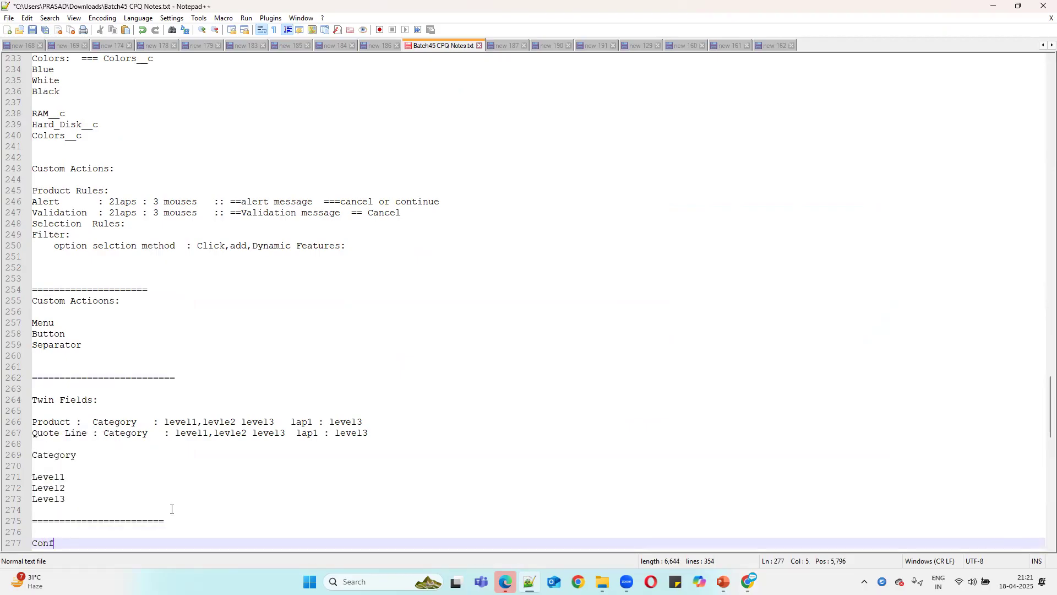
text(iguration Attribute:)
key(Return)
key(Return)
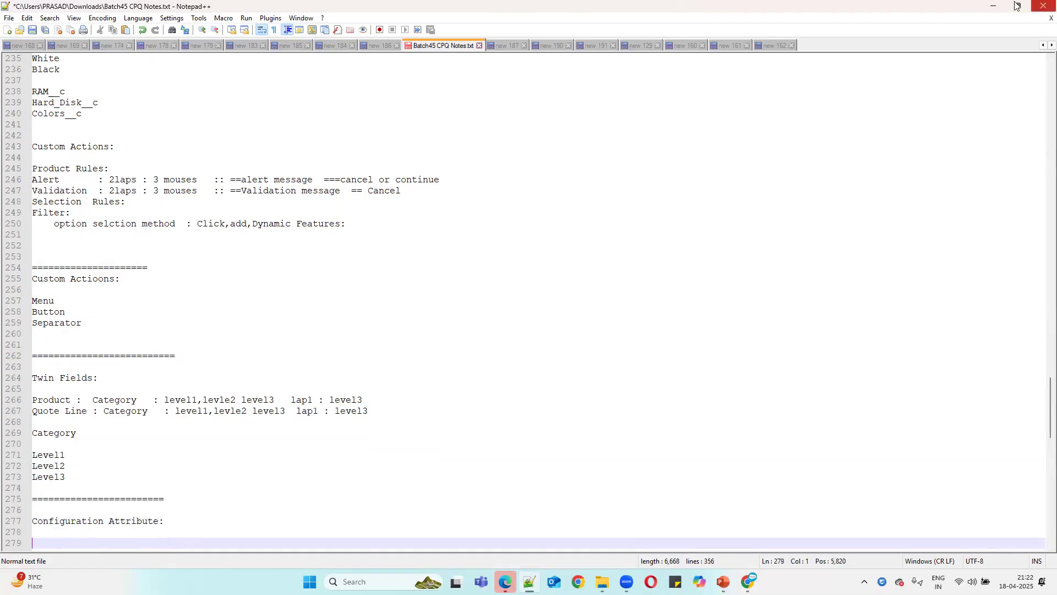
Return to quote Q-00003 in the browser and select Desktop Package as a new product, skipping Guided Selling, to open its configuration
click(994, 5)
click(402, 6)
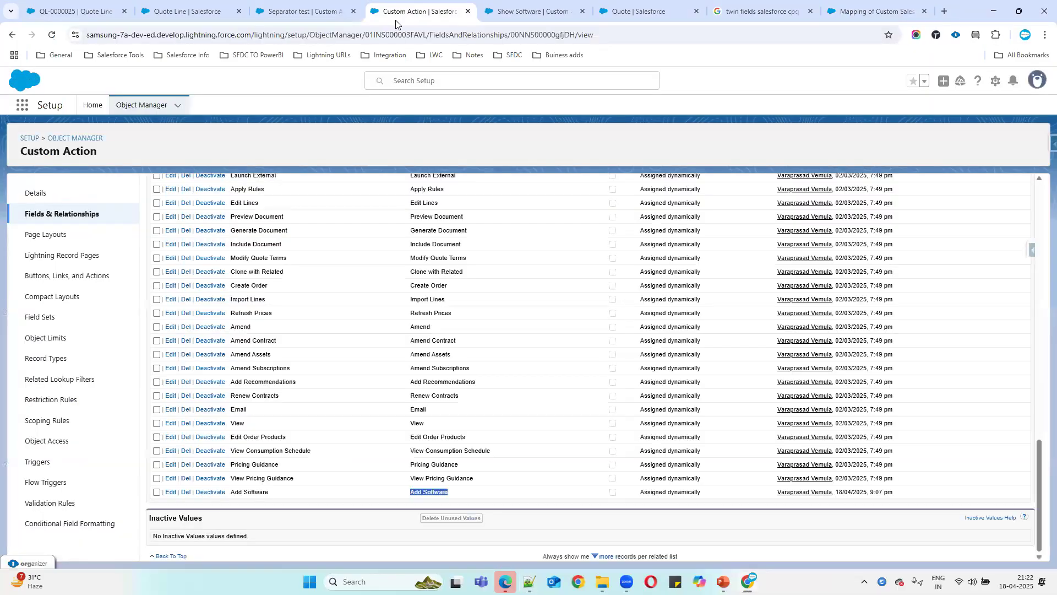
click(638, 11)
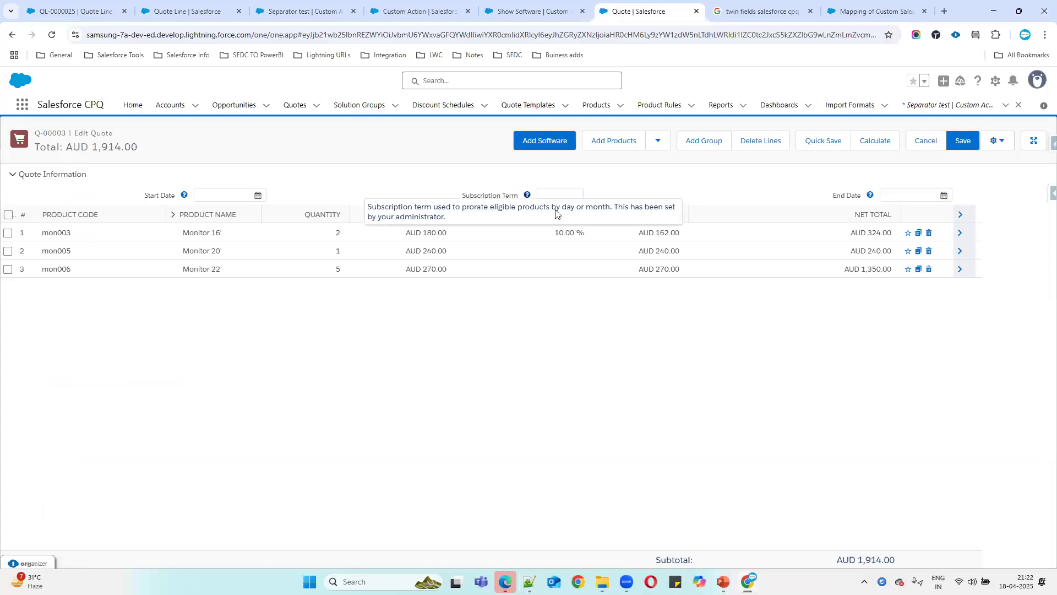
click(609, 141)
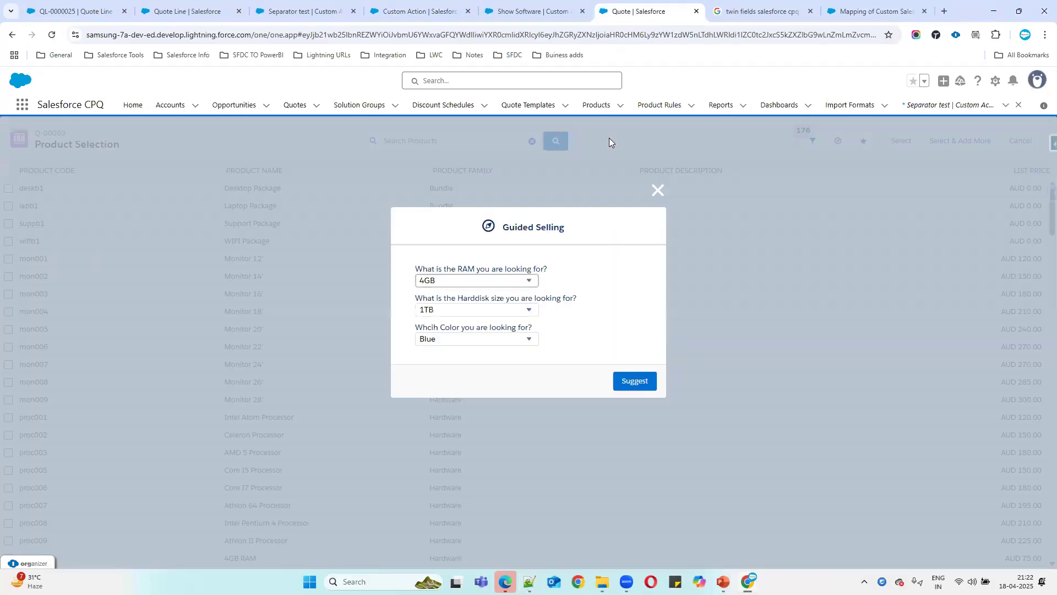
click(656, 192)
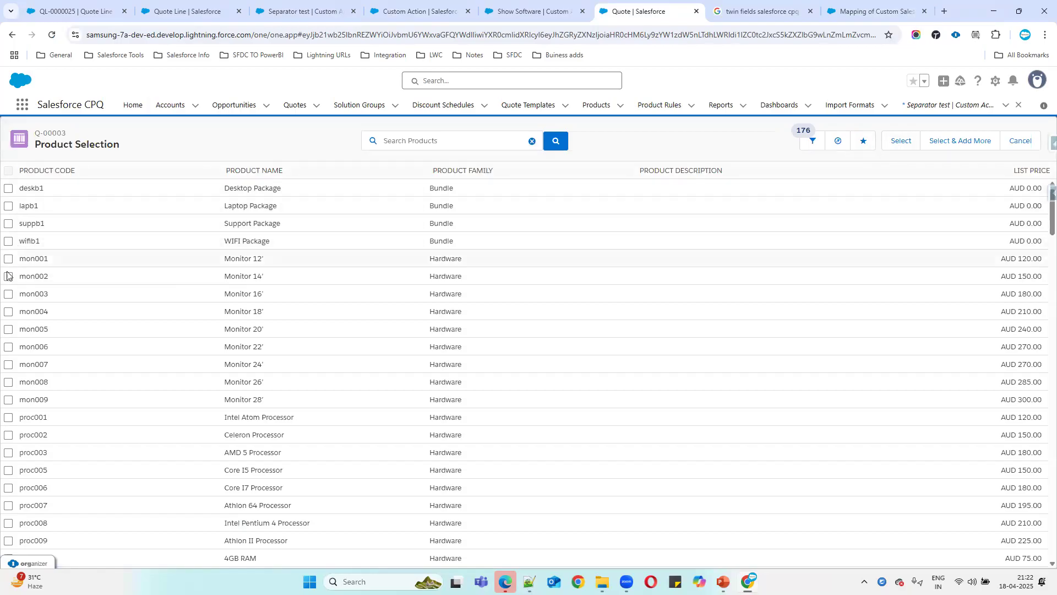
click(8, 188)
click(896, 142)
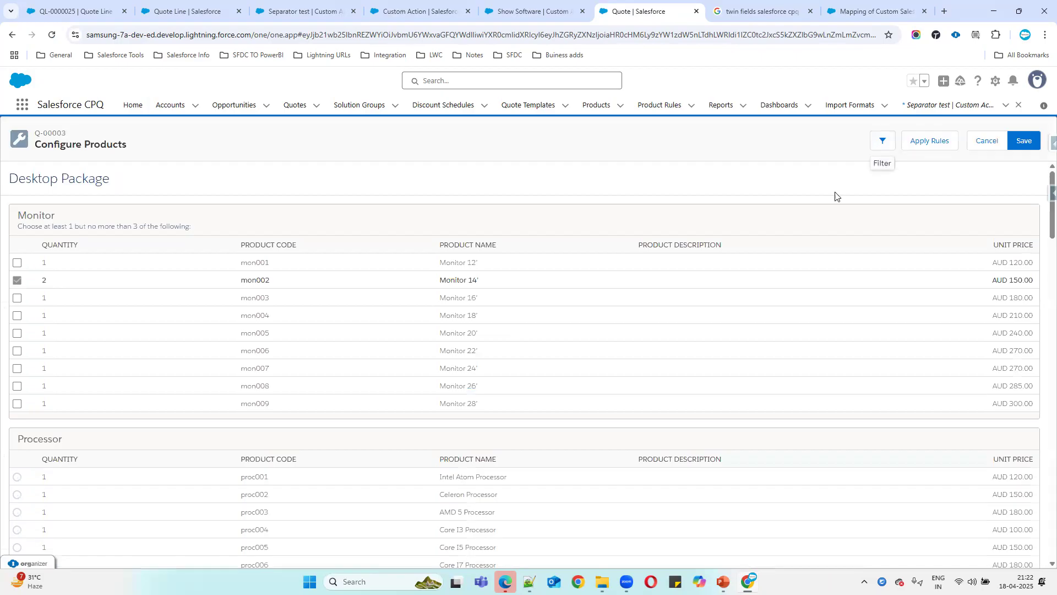
Examine the Desktop Package option groups down to Miscellaneous, focusing on the Desktop Manual and Laptop Manual options
scroll(606, 315, down, 10)
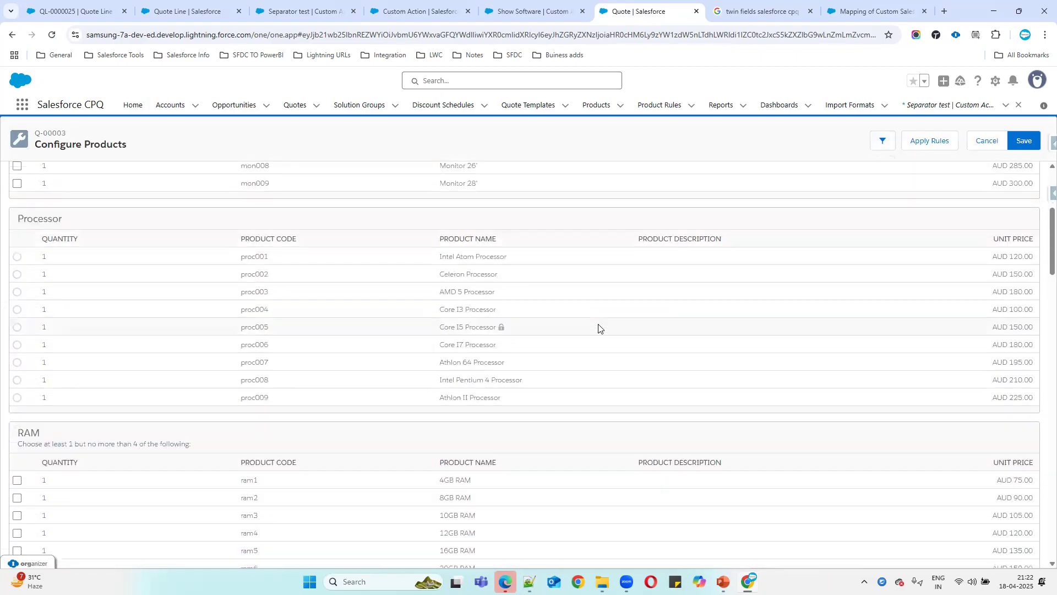
scroll(599, 332, down, 15)
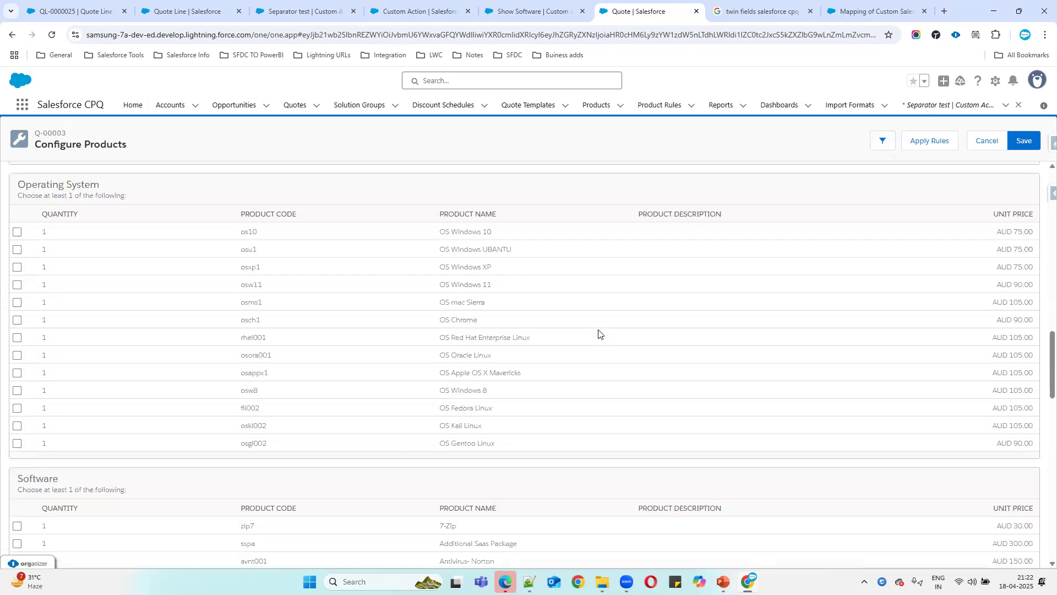
scroll(599, 332, down, 9)
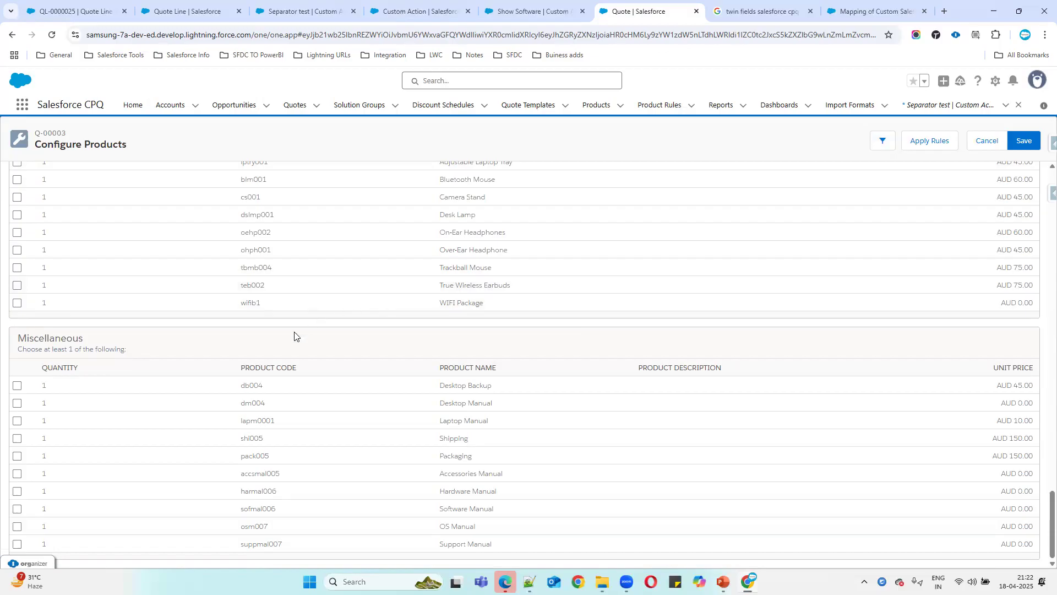
drag(434, 385, 550, 431)
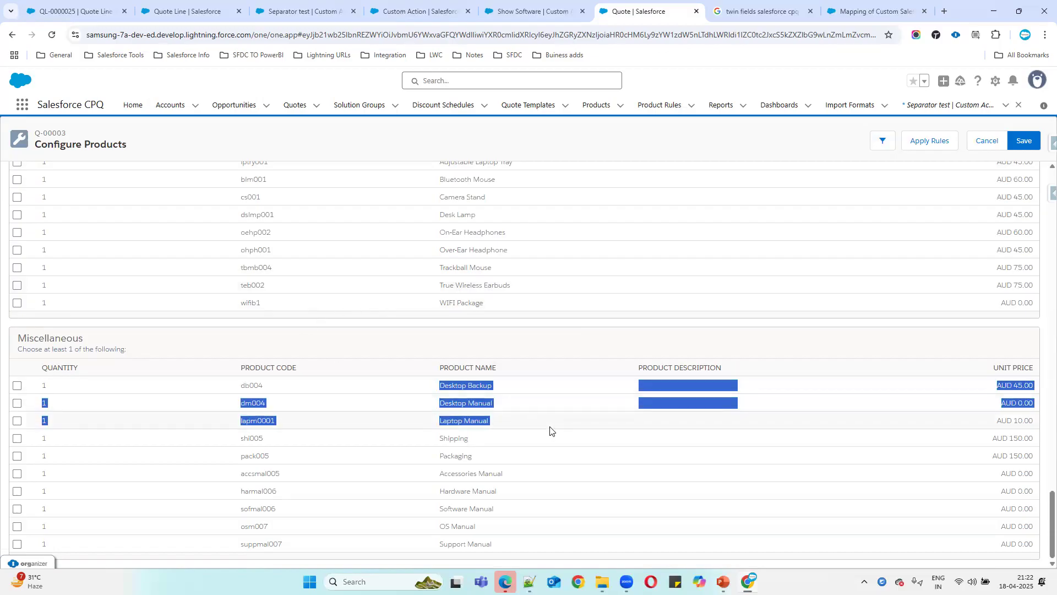
click(550, 431)
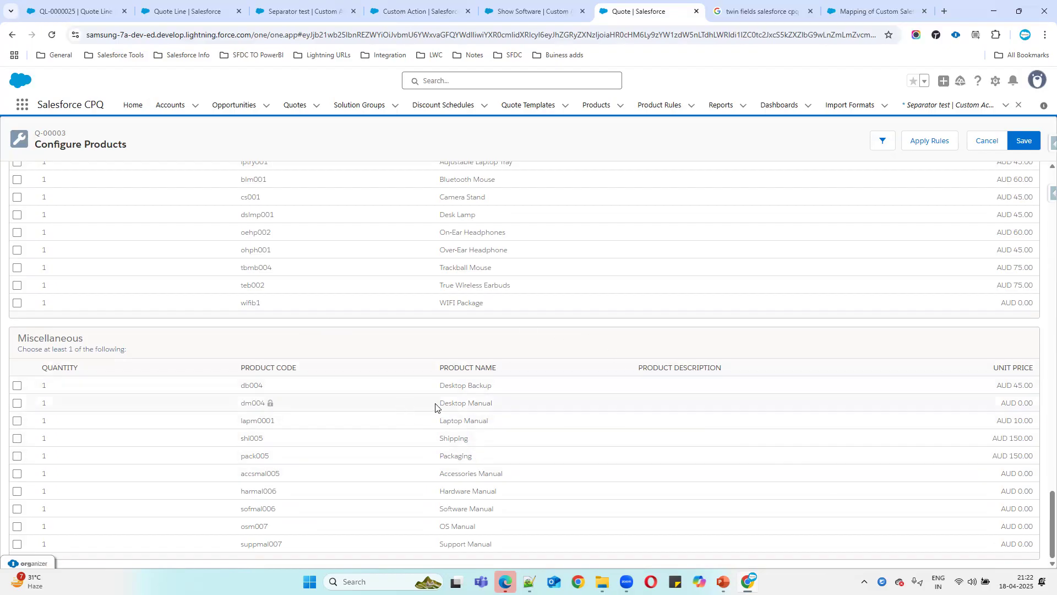
drag(435, 404, 503, 409)
drag(440, 423, 498, 426)
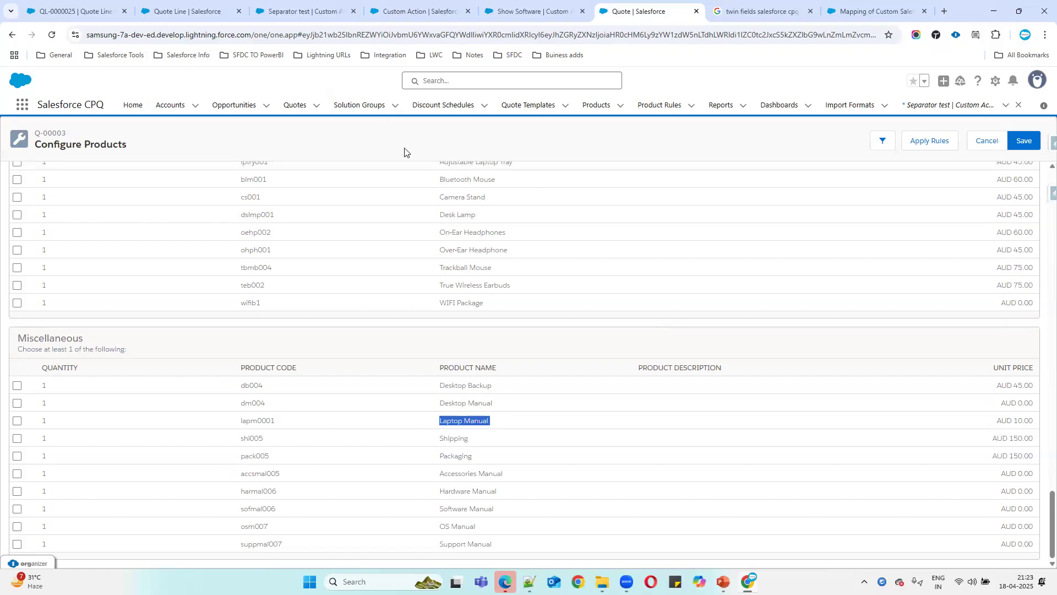
scroll(495, 243, up, 10)
scroll(496, 240, up, 10)
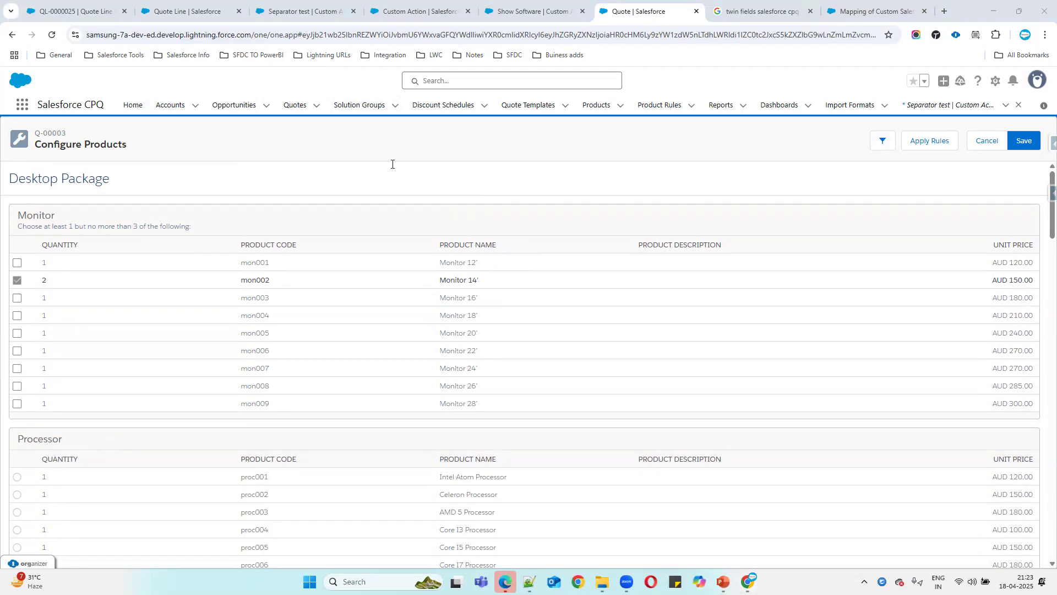
click(344, 173)
text(B)
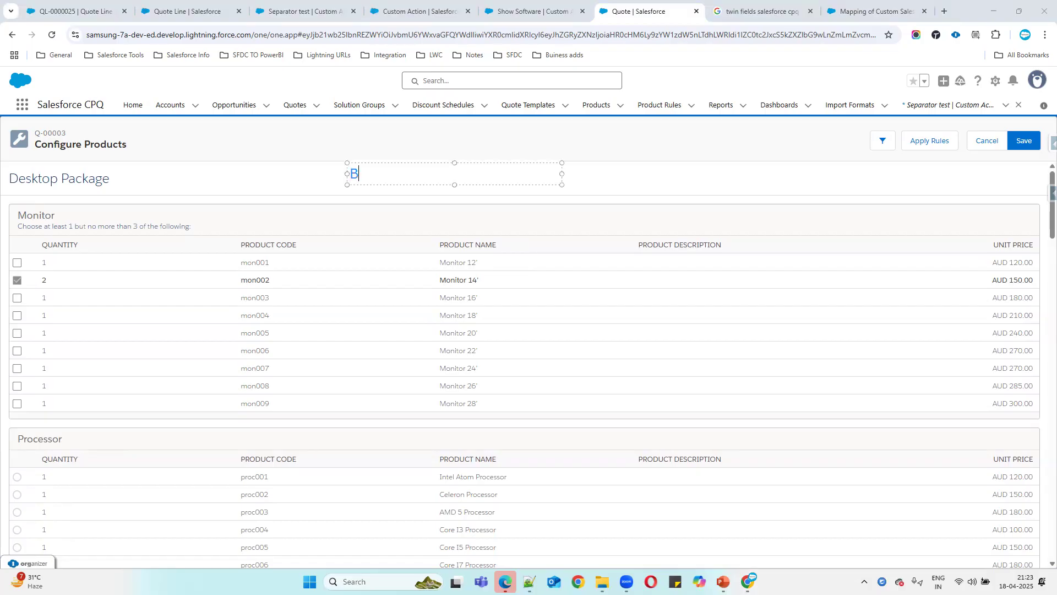
key(BackSpace)
text(B)
click(609, 194)
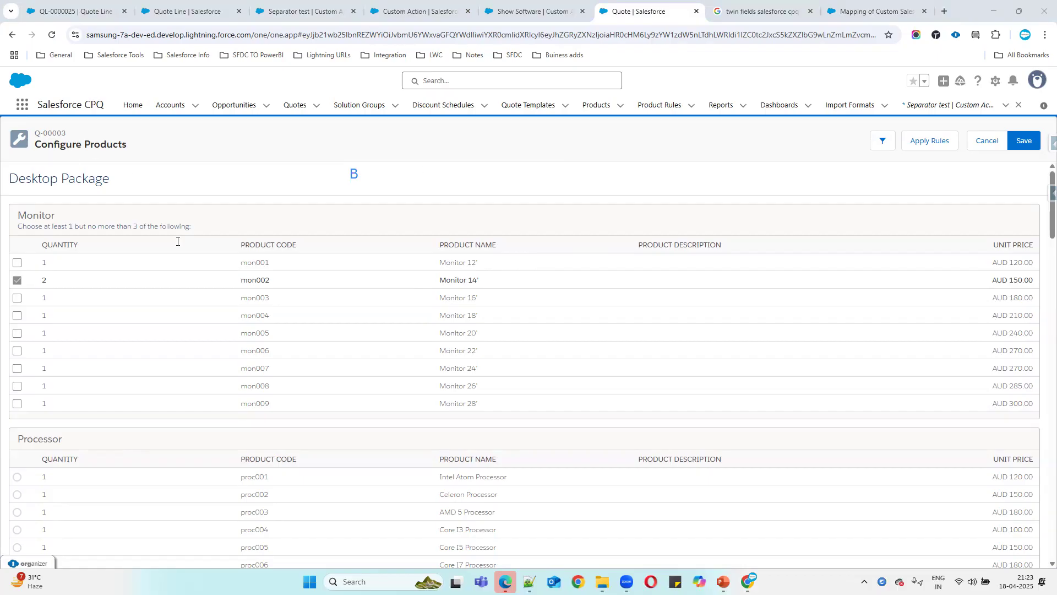
key(ctrl+z)
Examine the Desktop Package option groups down to Accessories, focusing on the English, Spanish and Chinese keyboard options
scroll(581, 346, down, 20)
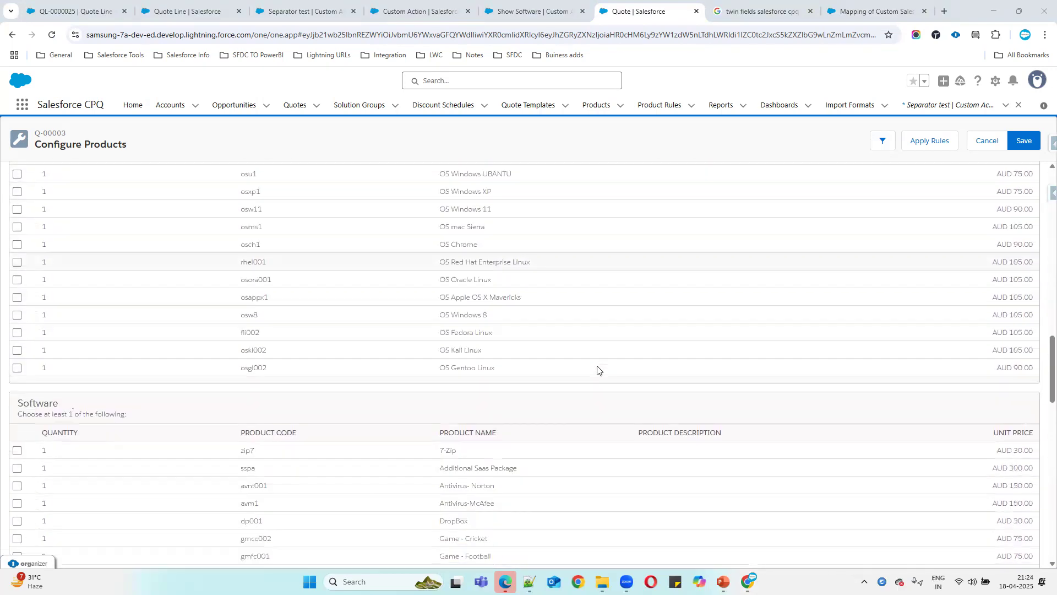
scroll(597, 370, down, 4)
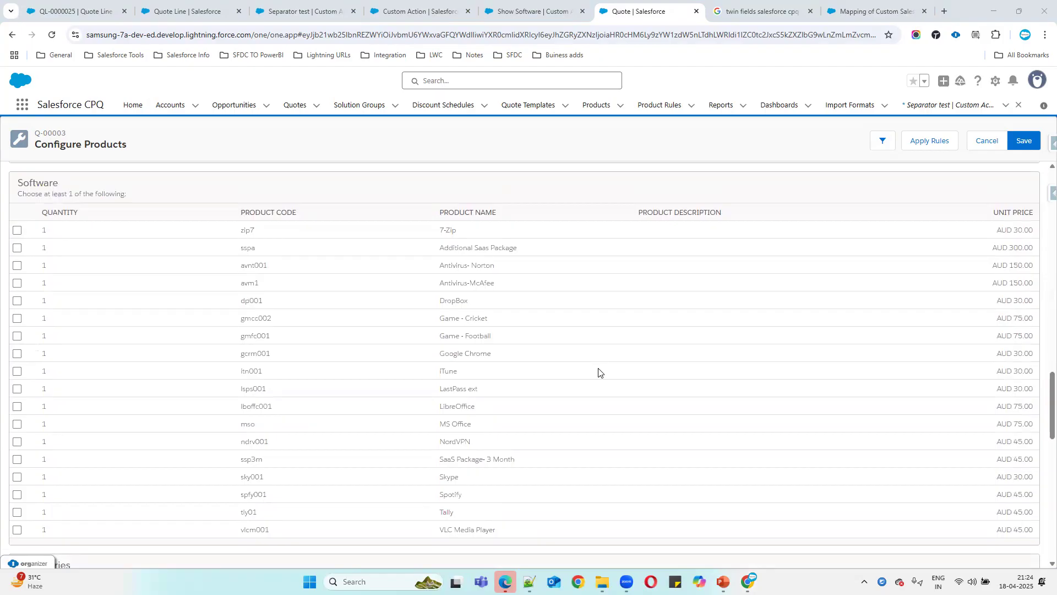
scroll(598, 372, down, 5)
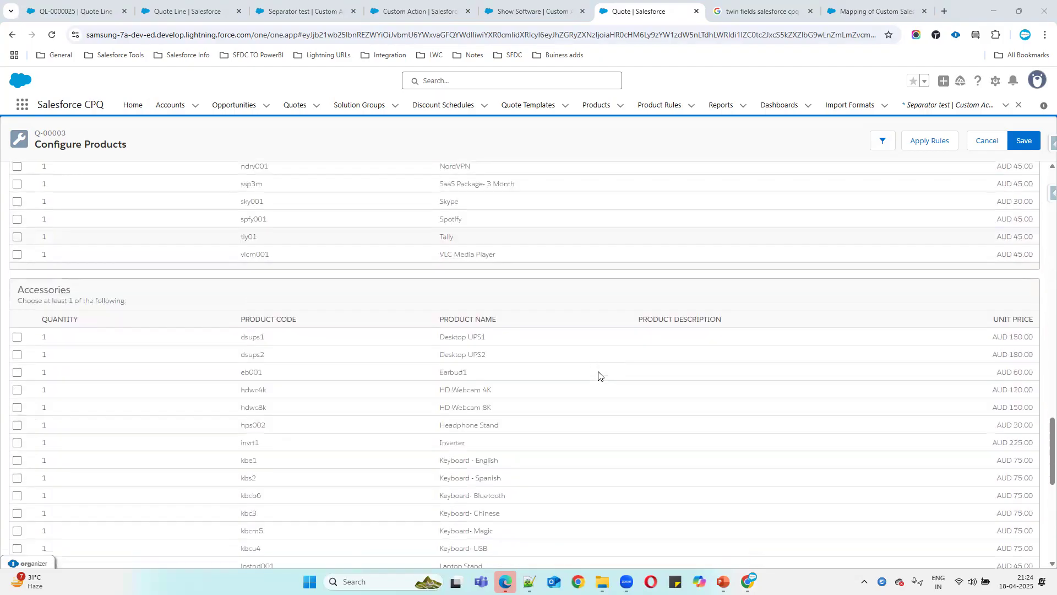
scroll(599, 374, down, 3)
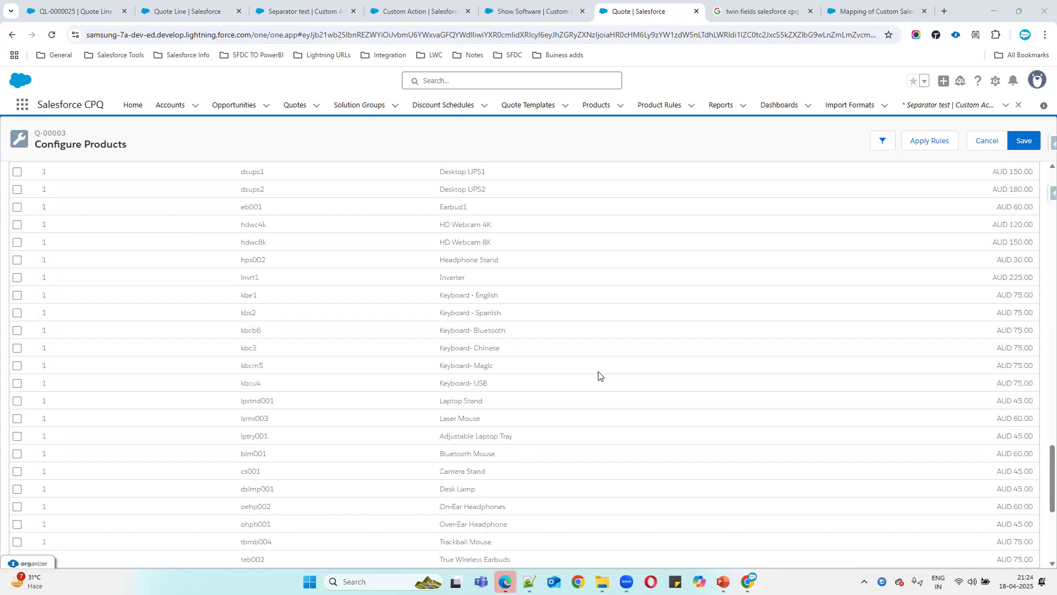
double_click(486, 295)
double_click(480, 313)
double_click(493, 348)
Add an on-screen text annotation reading "Language :" beside the Desktop Package heading
scroll(559, 331, up, 20)
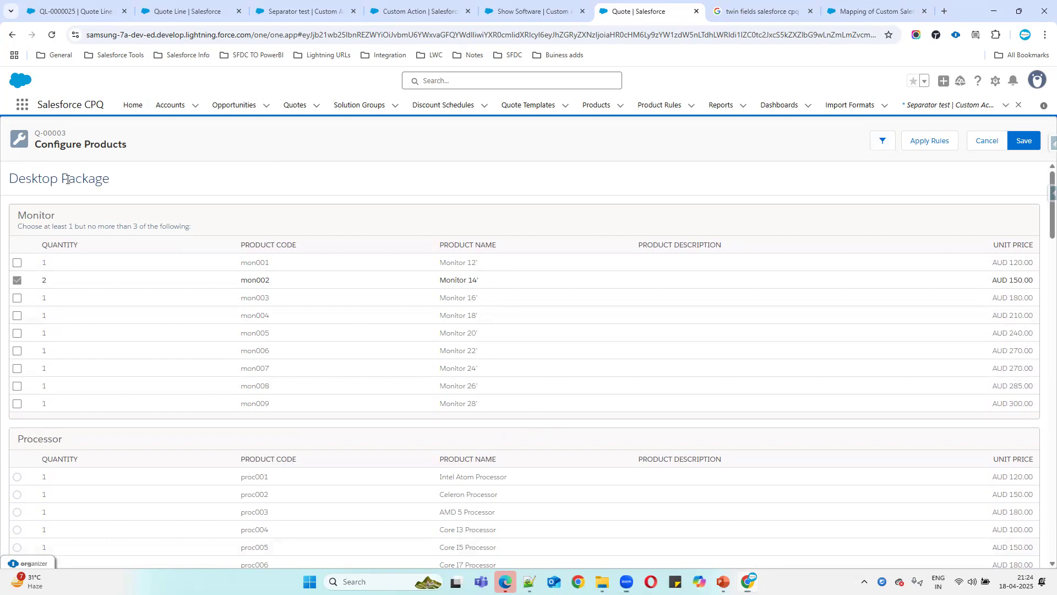
click(347, 177)
text(Langyag)
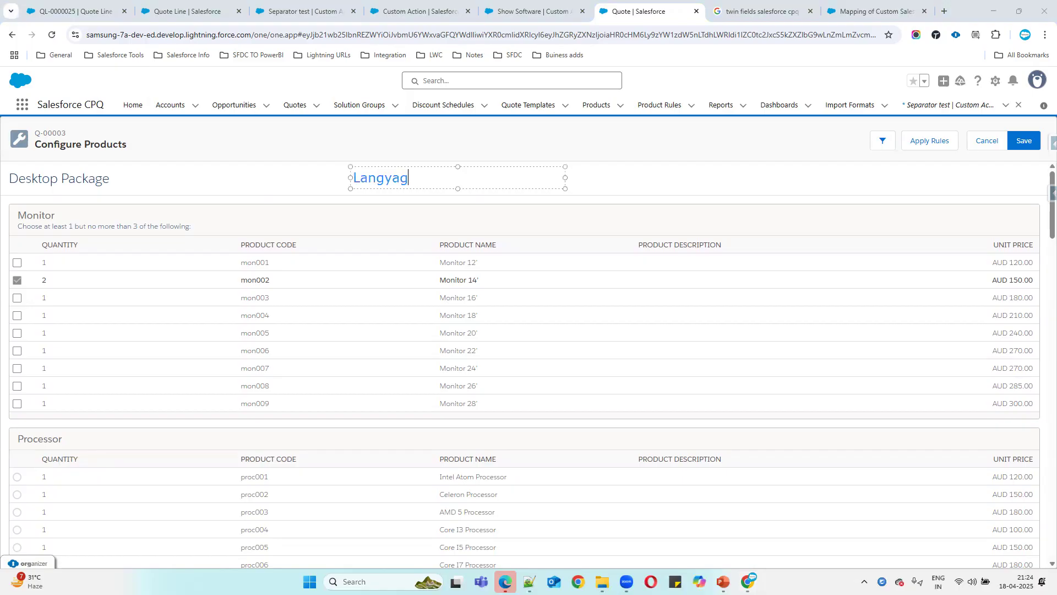
text(e :)
click(395, 177)
key(BackSpace)
text(u)
Complete the Language annotation with "English,SPanish,Chinees" and widen its text box so it fits on one line
click(434, 182)
text(Engls)
key(BackSpace)
text(ish,SPanis)
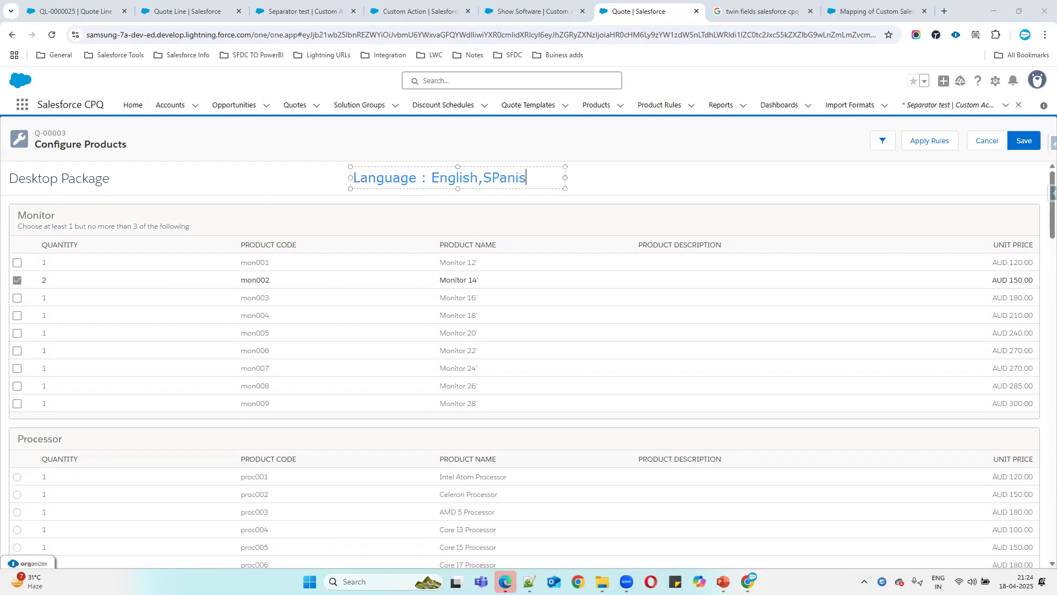
text(h,Chinees)
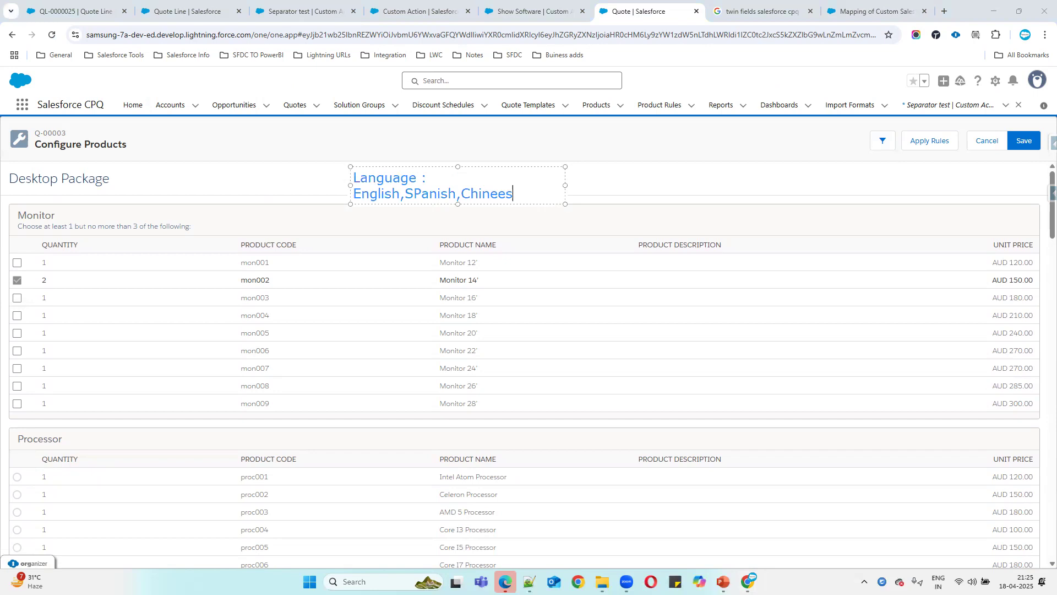
drag(565, 185, 695, 182)
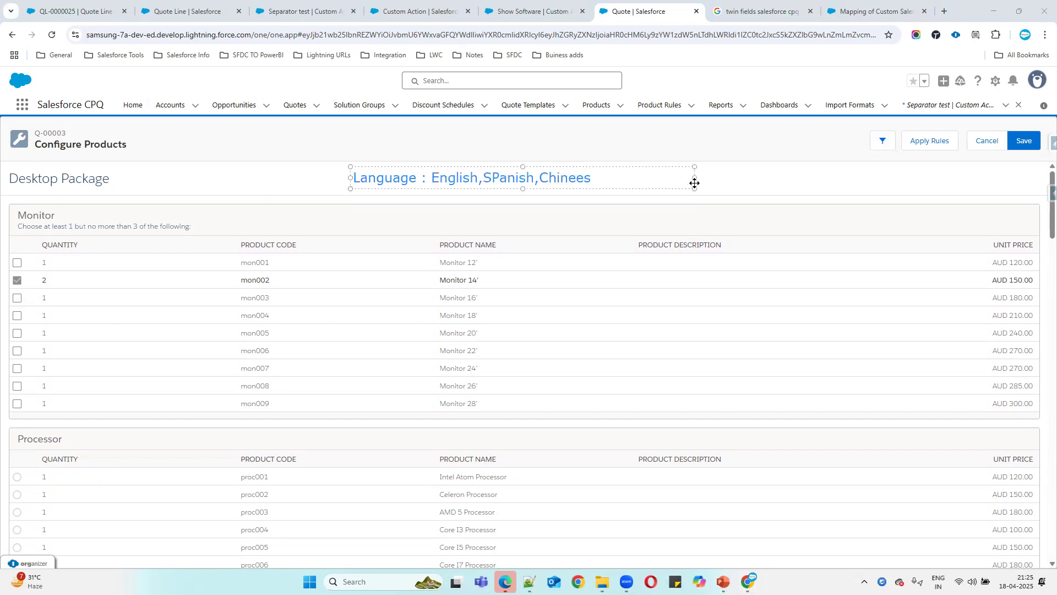
click(421, 209)
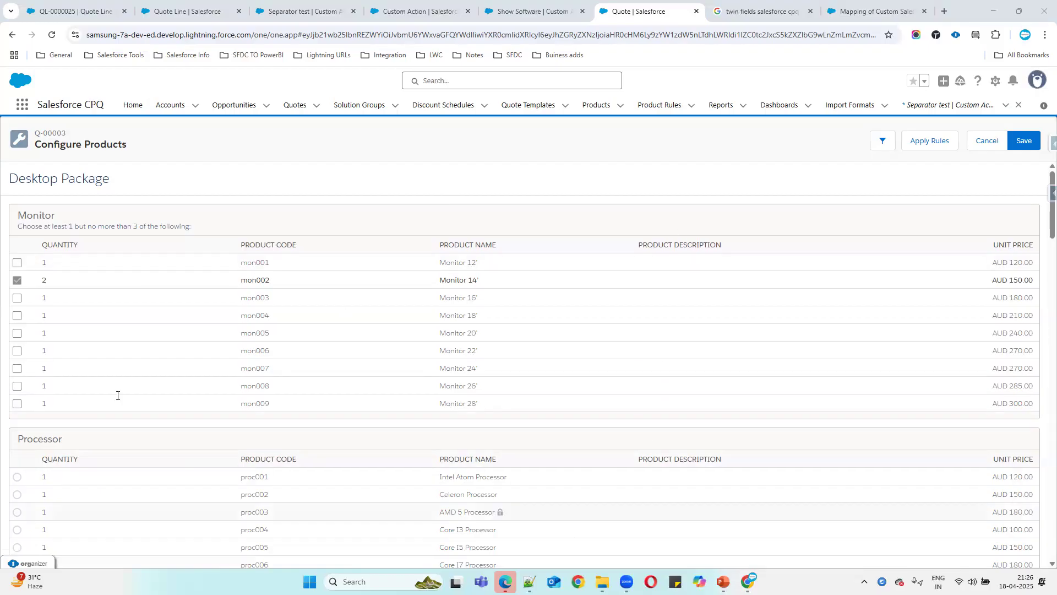
Switch to the Notepad++ notes and add "step1 : Create that attribute in Produc Option Obects" under the Configuration Attribute heading
key(alt+Tab)
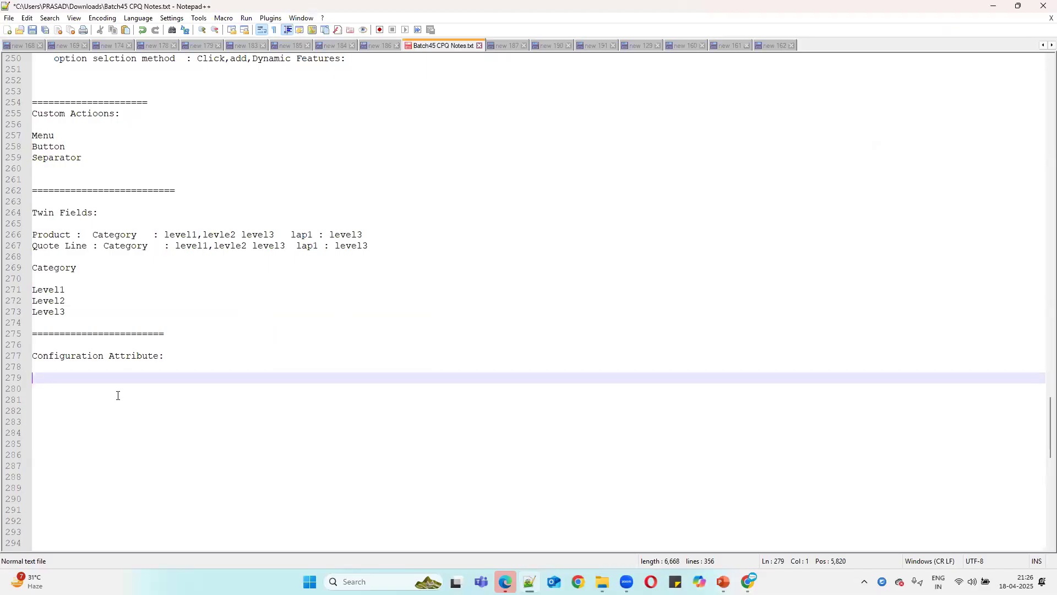
click(993, 6)
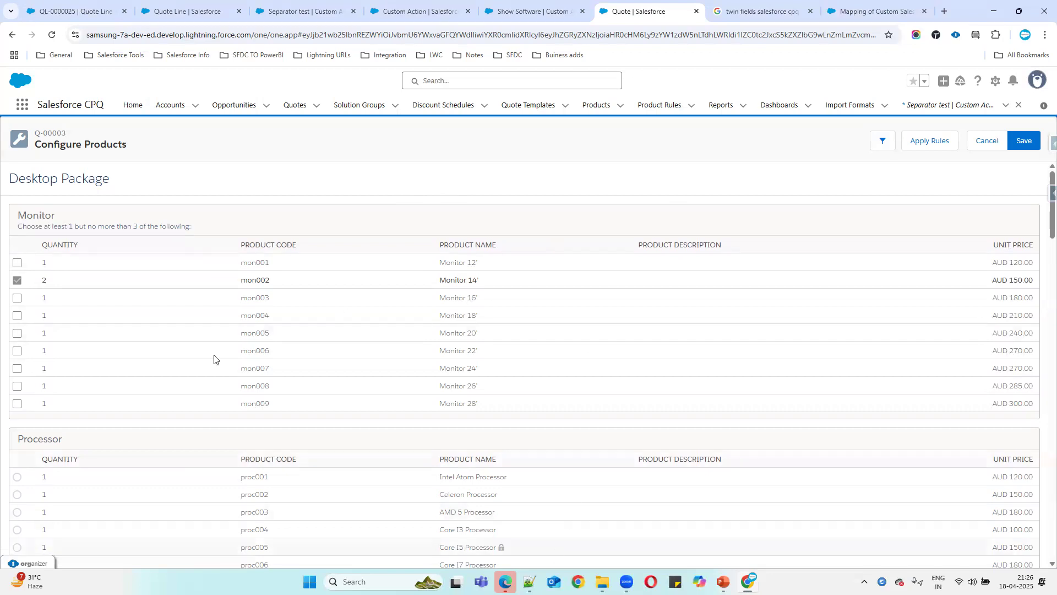
key(alt+Tab)
text(p1 )
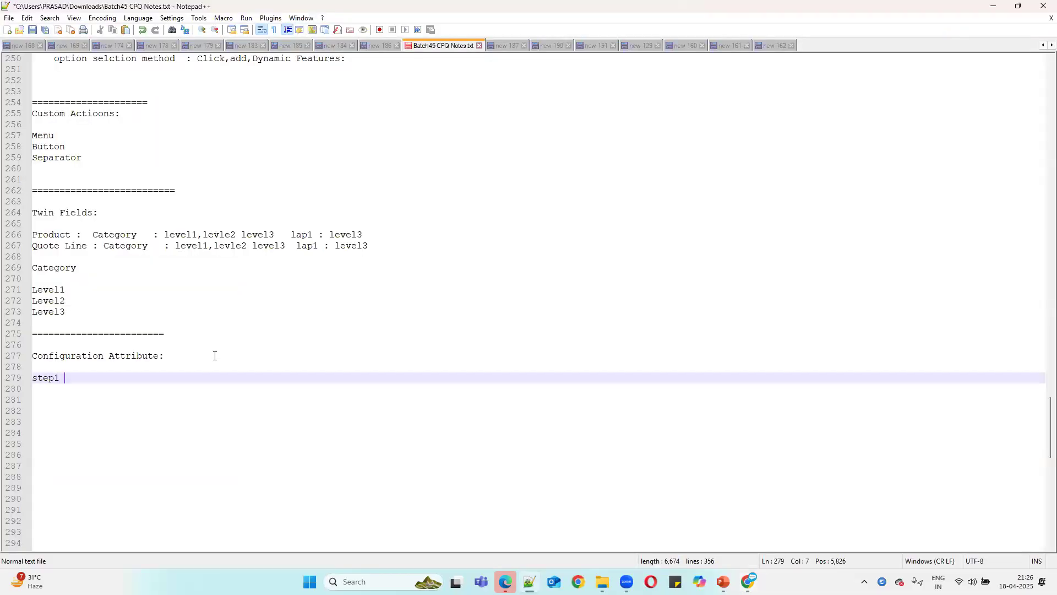
text(: Cre)
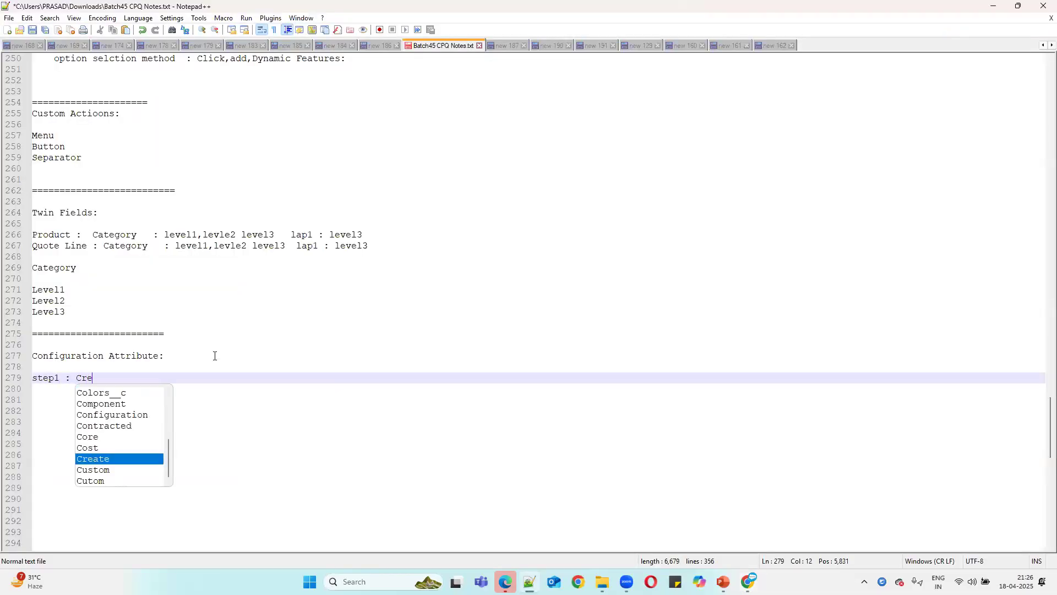
text(ate that )
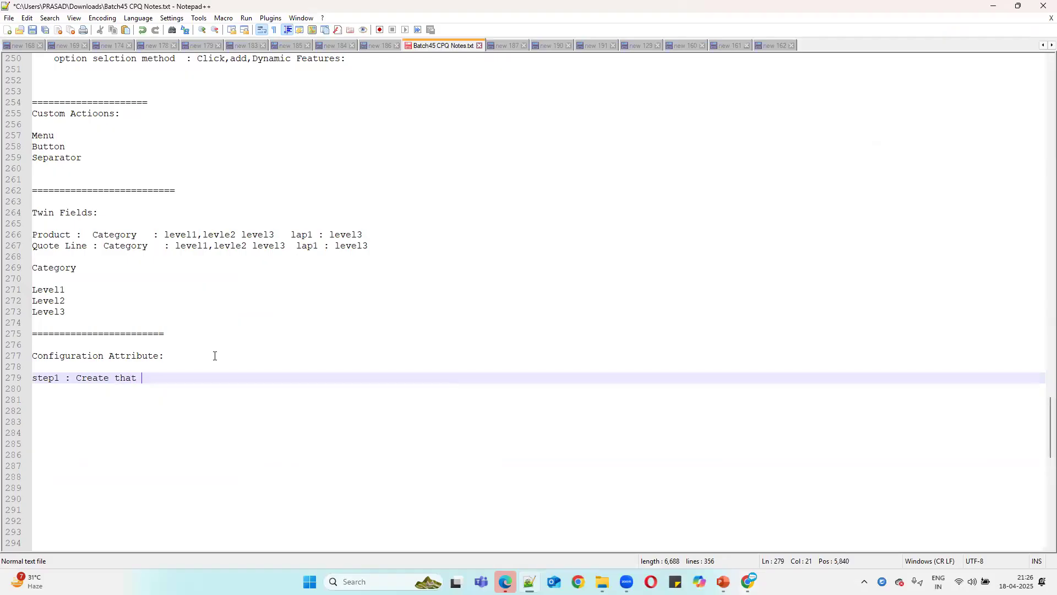
text(attribute in )
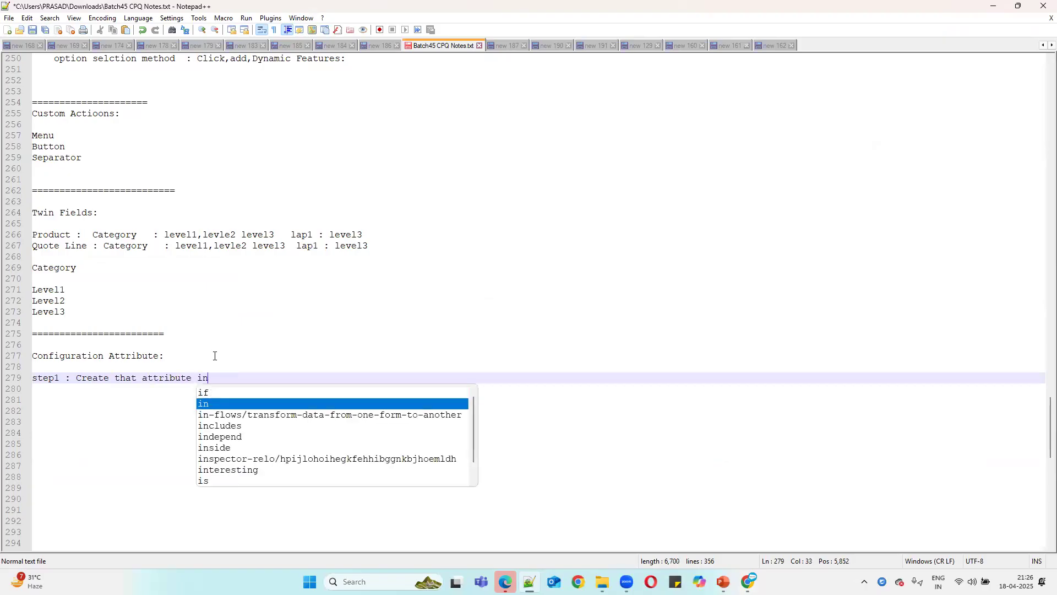
text(Prod)
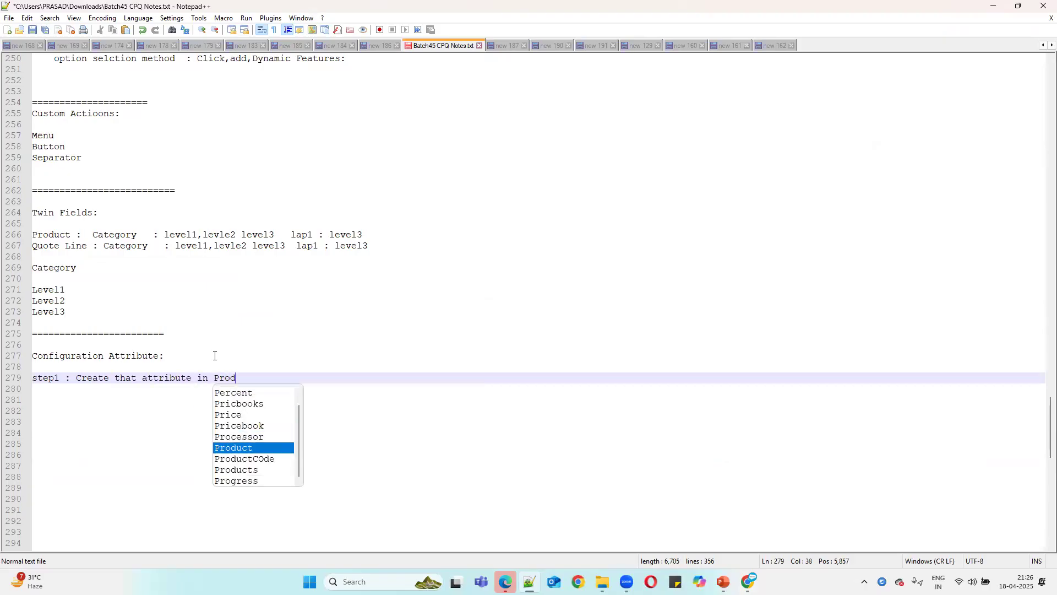
text(uc Optio)
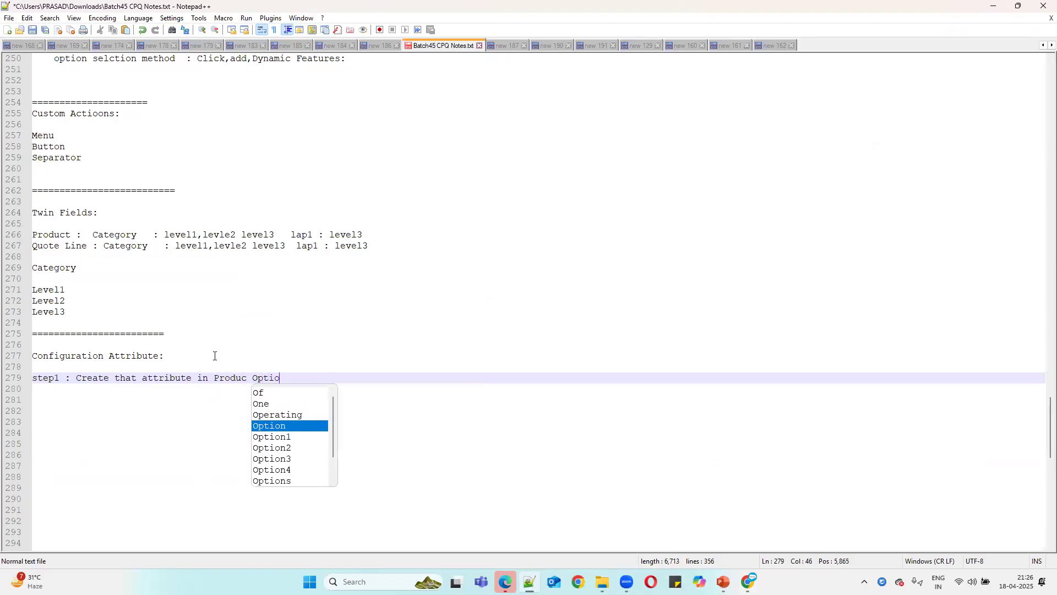
text(n Obects)
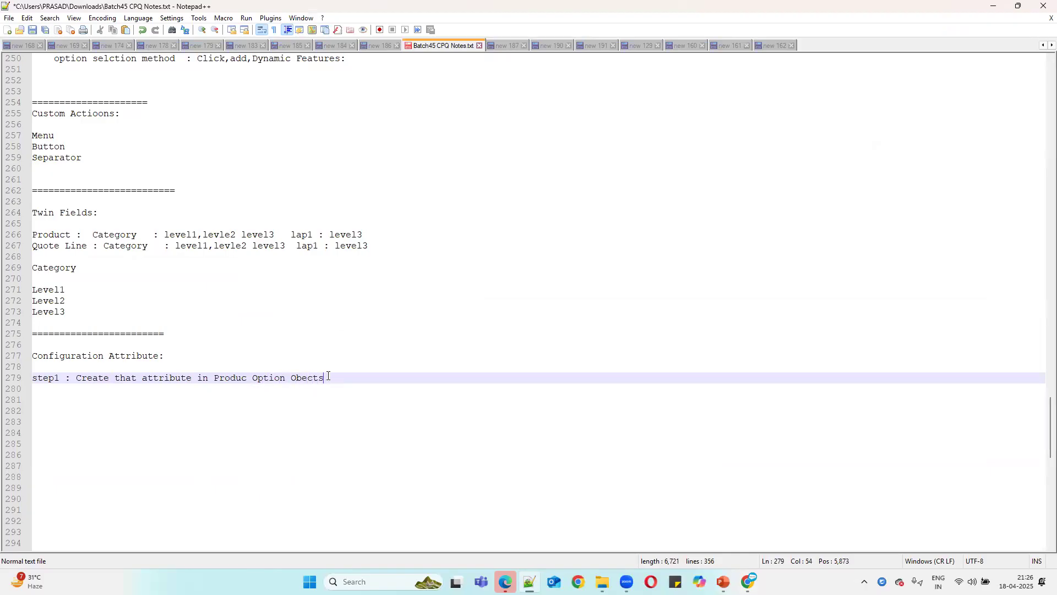
Return to Salesforce Setup in the browser, find the Product Option object with the filter "option" and open its Fields & Relationships
click(990, 7)
click(287, 10)
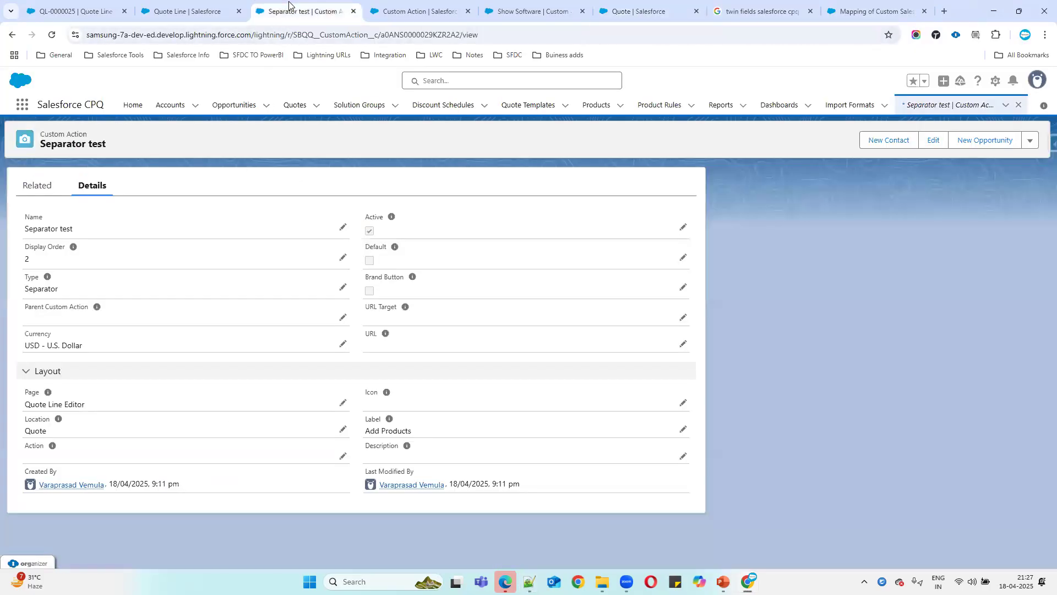
click(202, 8)
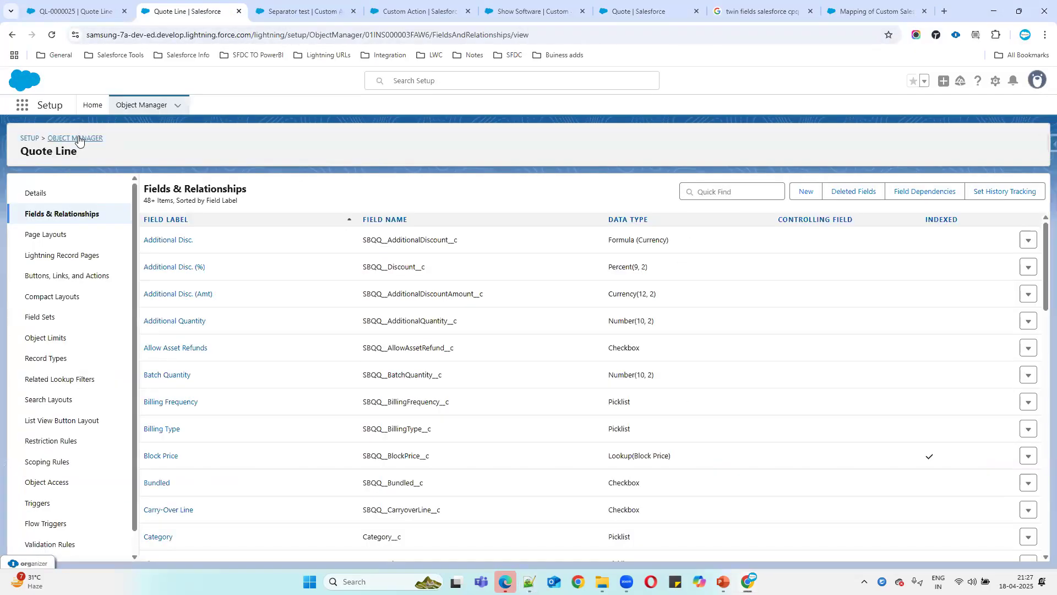
click(78, 139)
click(846, 146)
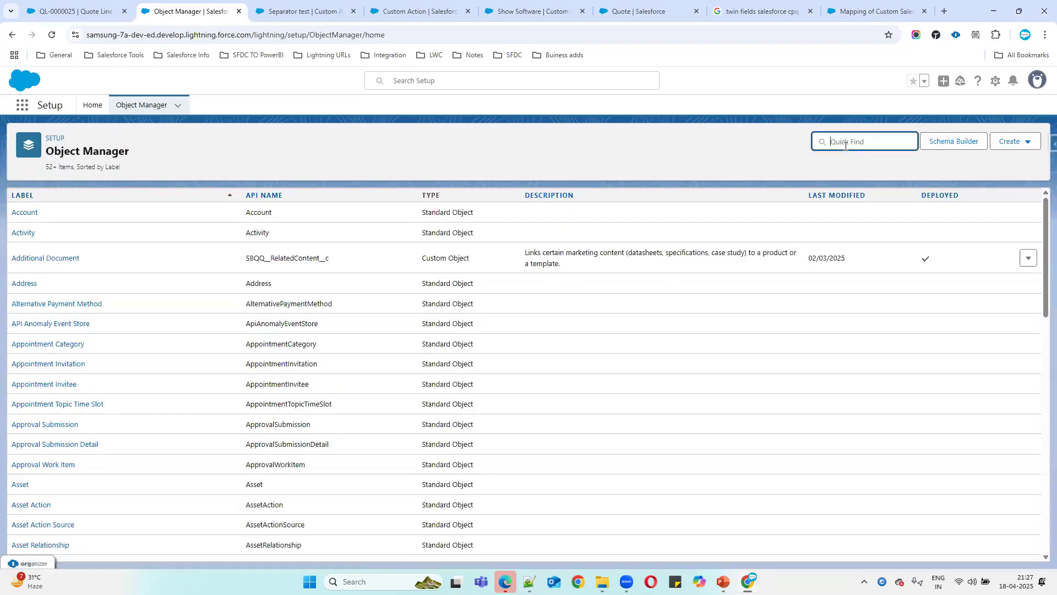
text(option)
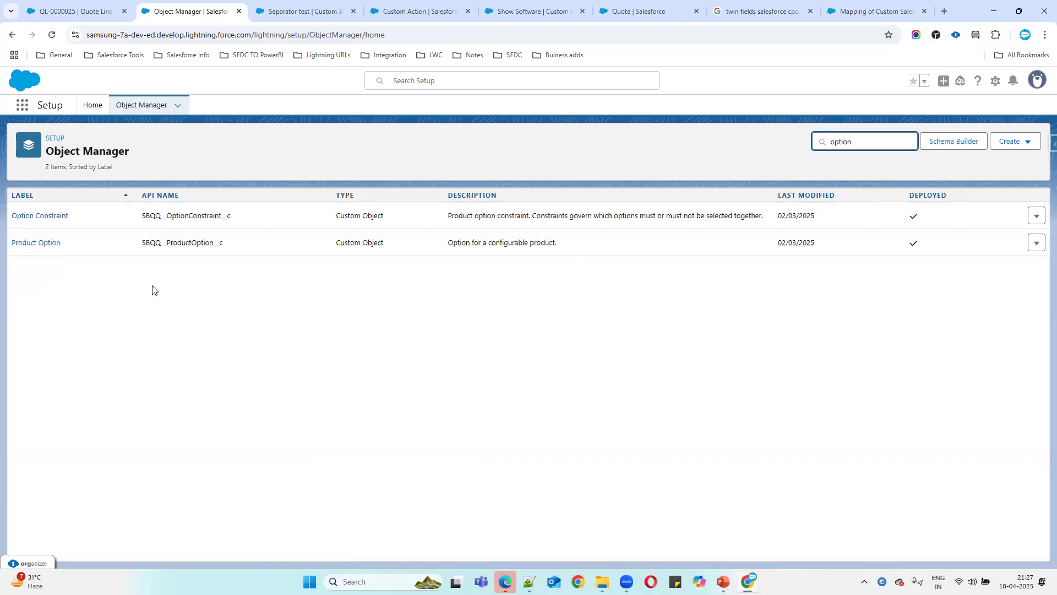
click(44, 243)
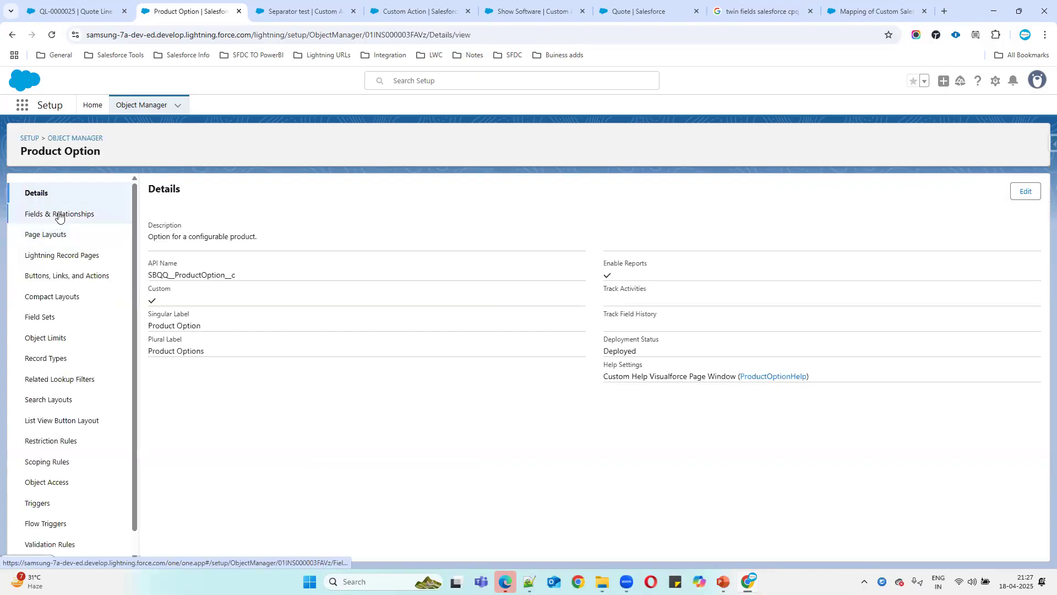
click(55, 214)
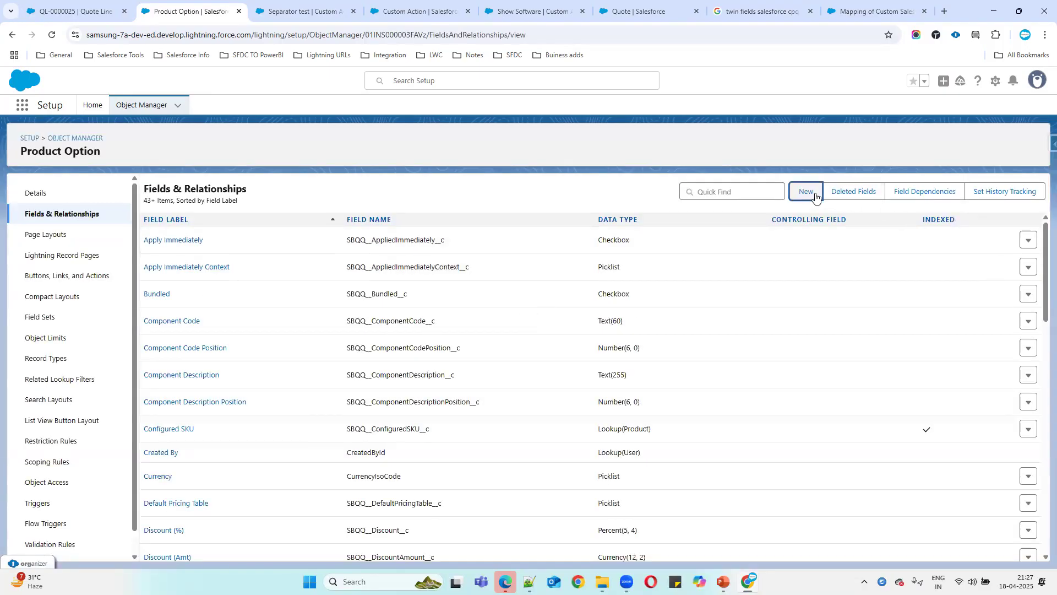
Start a new Picklist custom field on Product Option labelled Language, choosing to enter its values separated by new lines
click(810, 197)
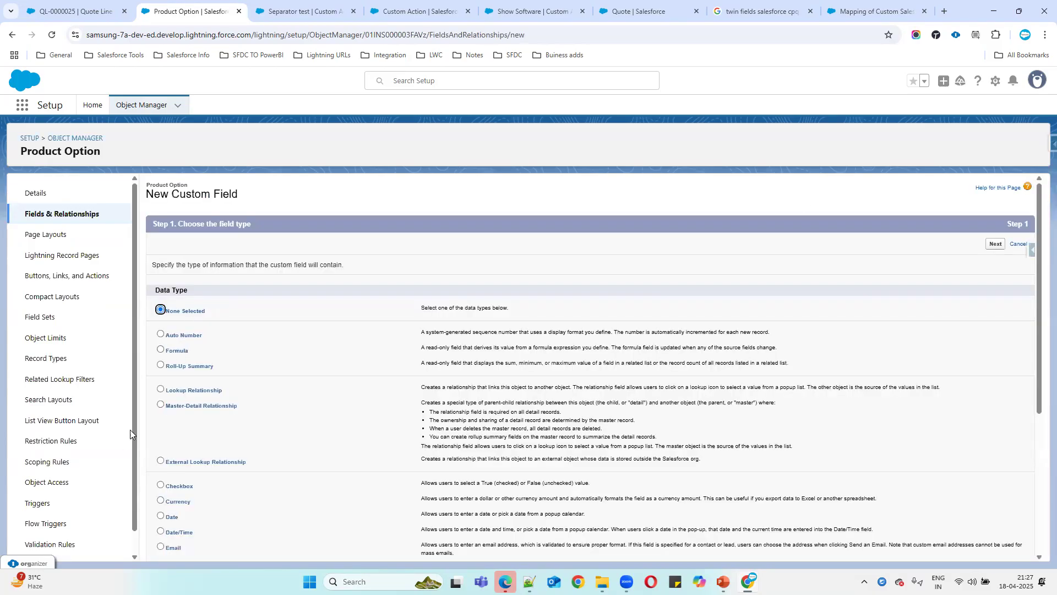
scroll(176, 465, down, 1)
scroll(176, 464, down, 3)
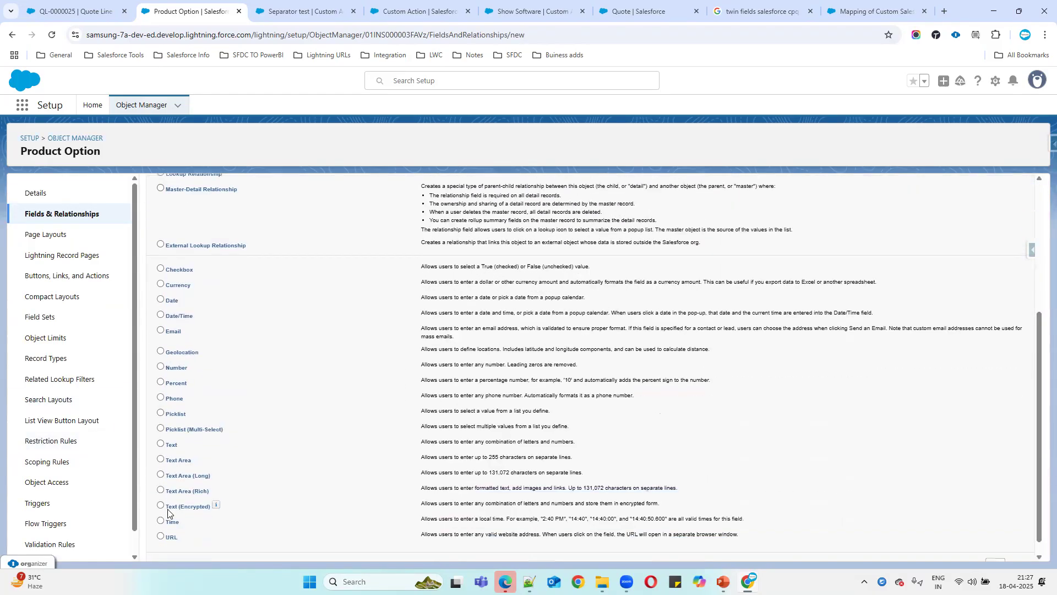
click(175, 411)
scroll(698, 428, up, 4)
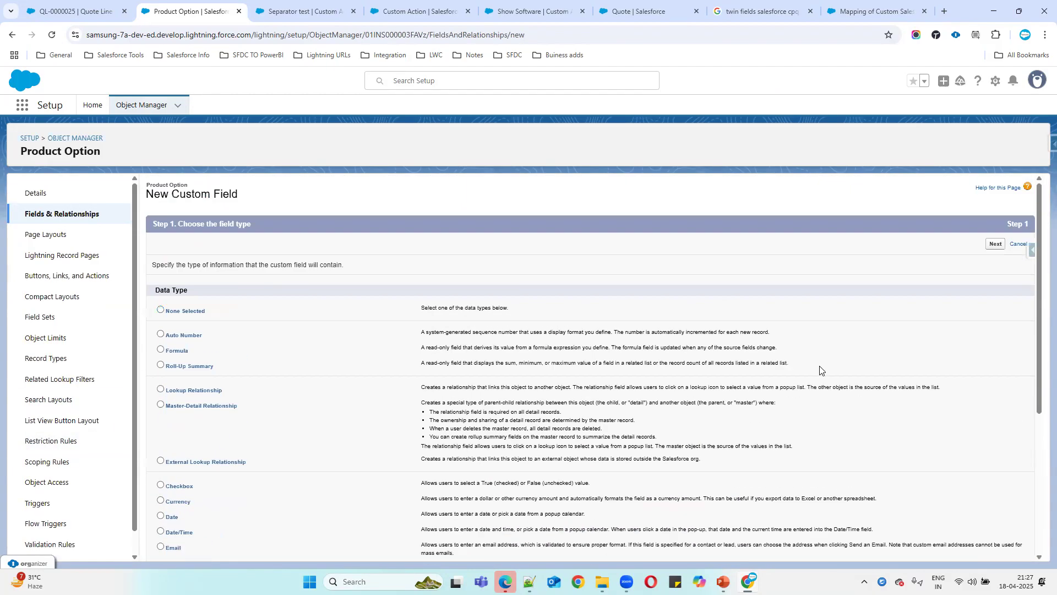
click(995, 244)
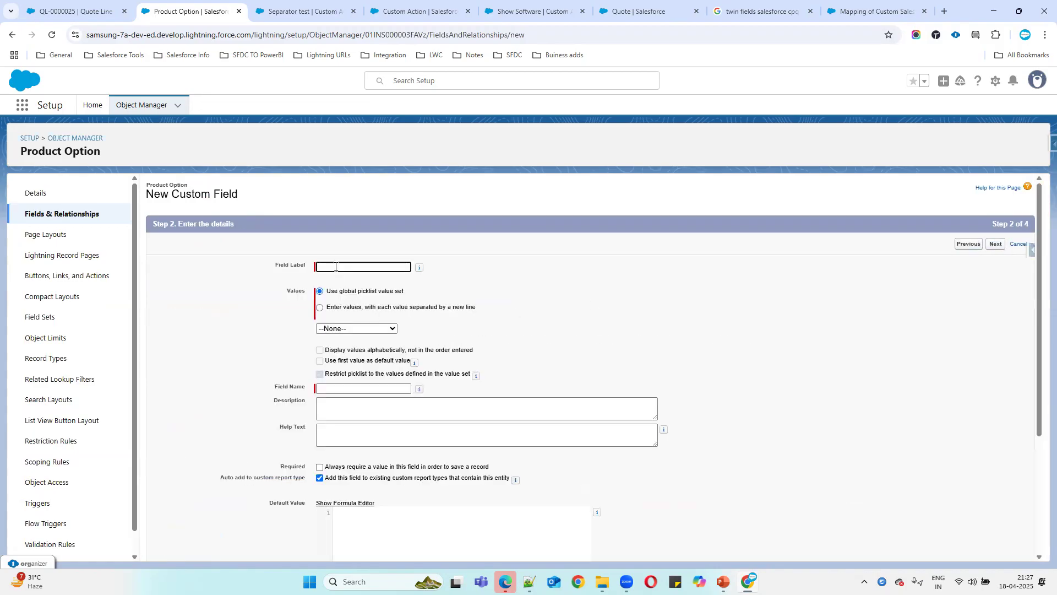
text(anguage)
click(320, 308)
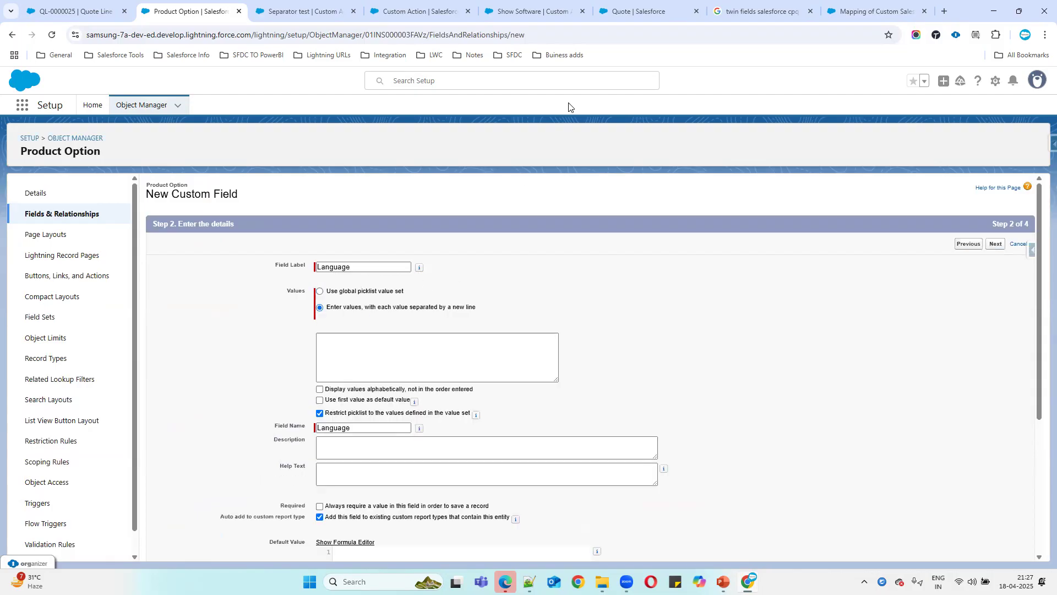
Copy "English" from the Keyboard - English accessory in the Desktop Package configuration and paste it as the first Language picklist value
click(540, 10)
click(625, 11)
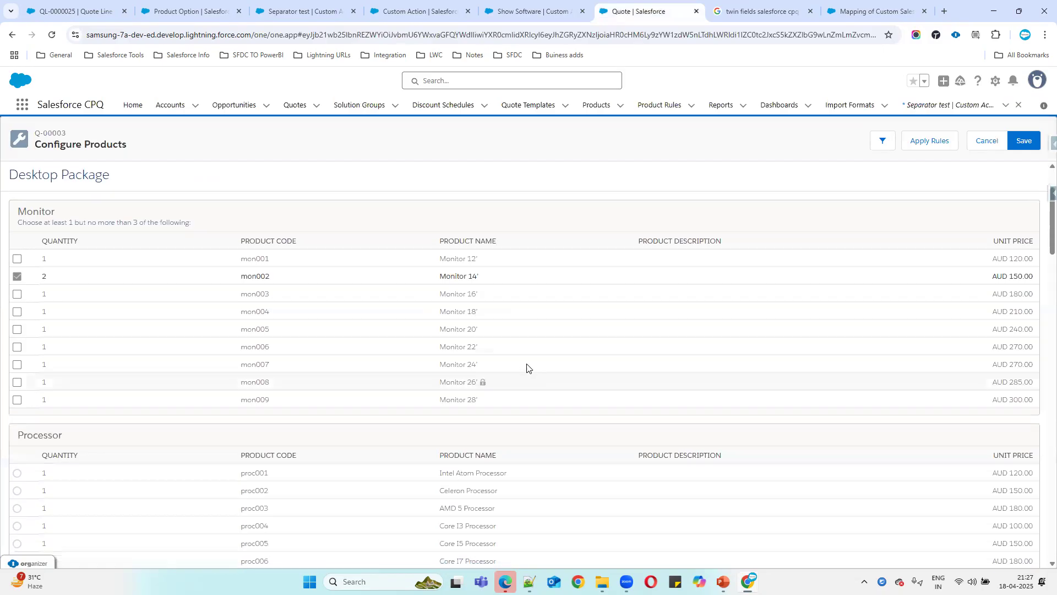
scroll(527, 368, down, 10)
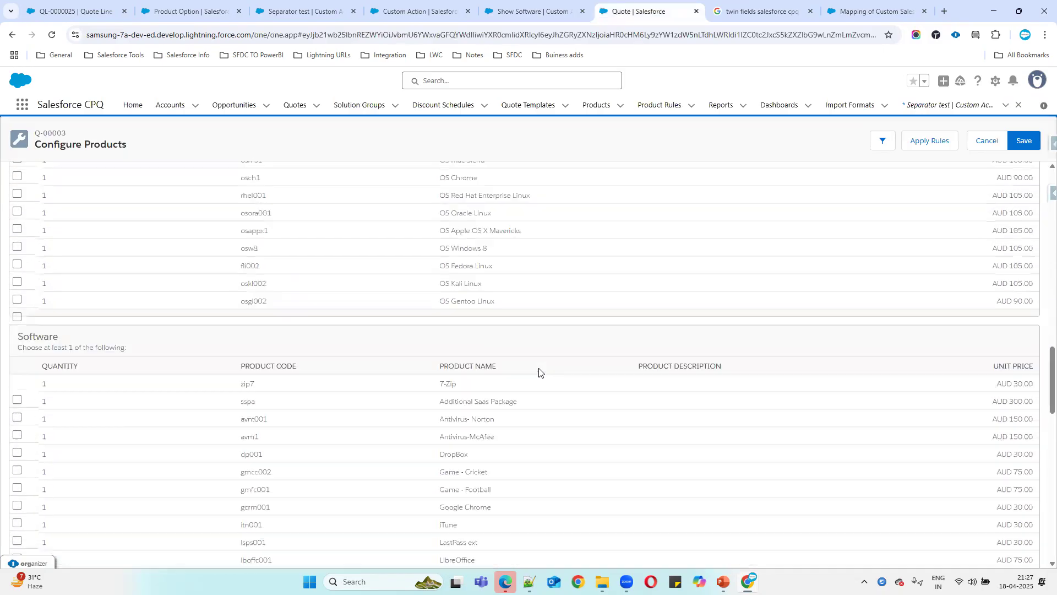
scroll(539, 374, down, 3)
scroll(541, 378, down, 7)
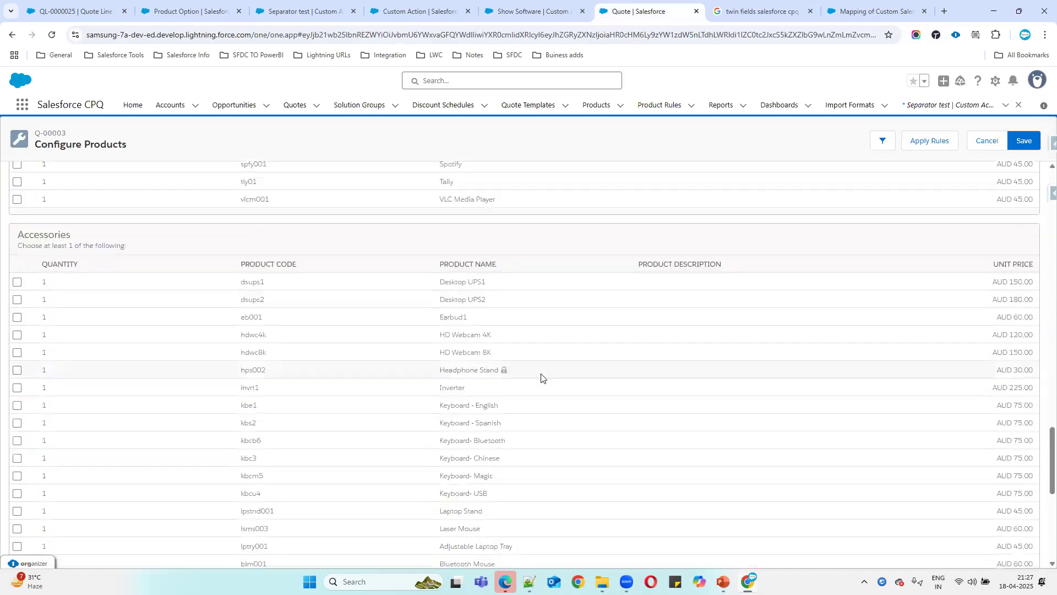
double_click(501, 406)
key(ctrl+c)
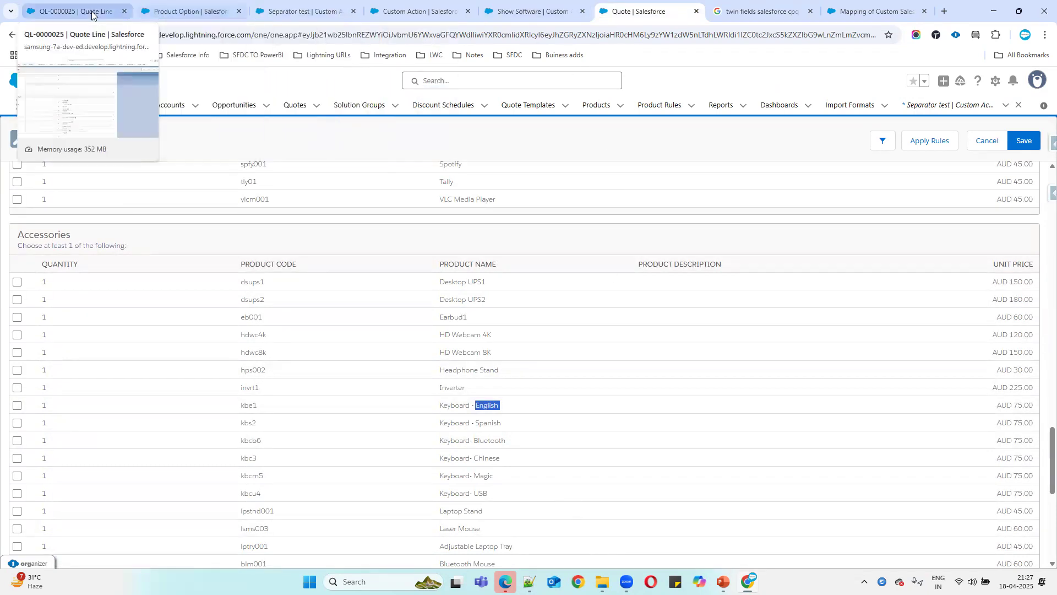
click(173, 3)
click(355, 330)
key(ctrl+v)
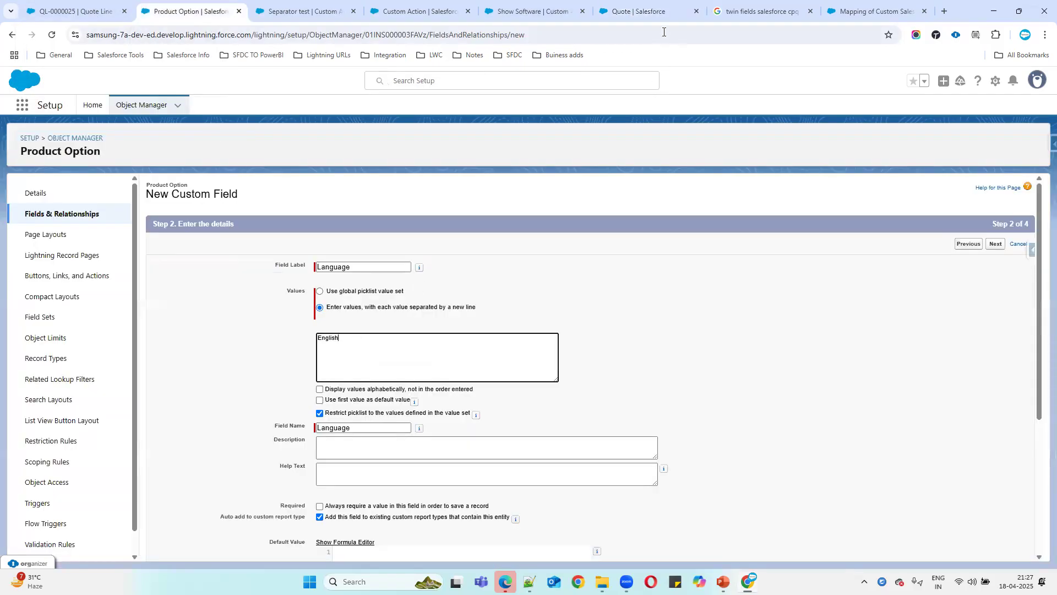
Copy "Spanish" from the Keyboard - Spanish accessory on the quote page and paste it as the second Language picklist value
click(650, 12)
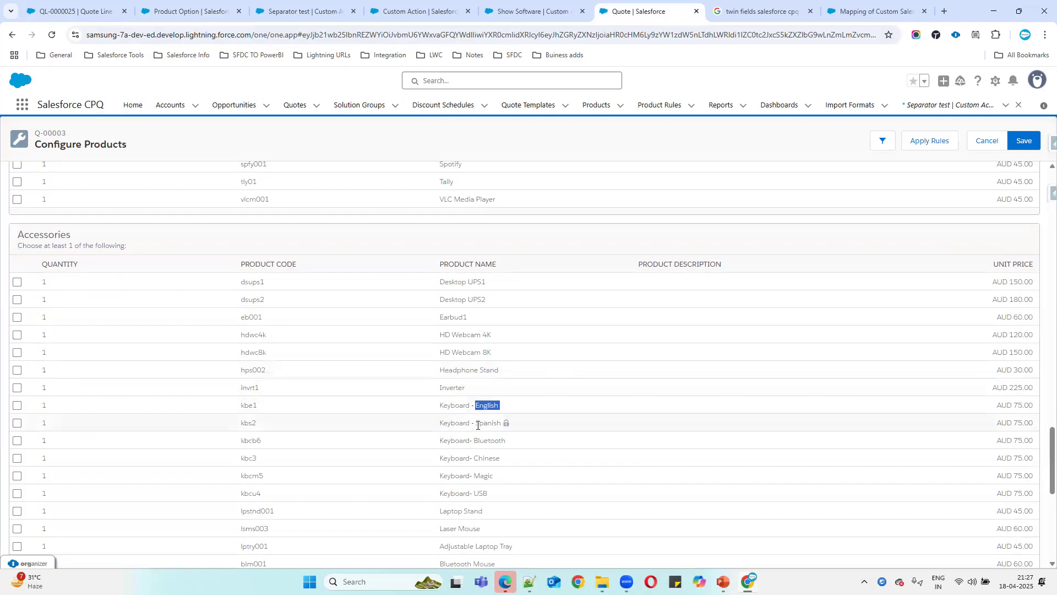
double_click(500, 425)
key(ctrl+c)
click(148, 3)
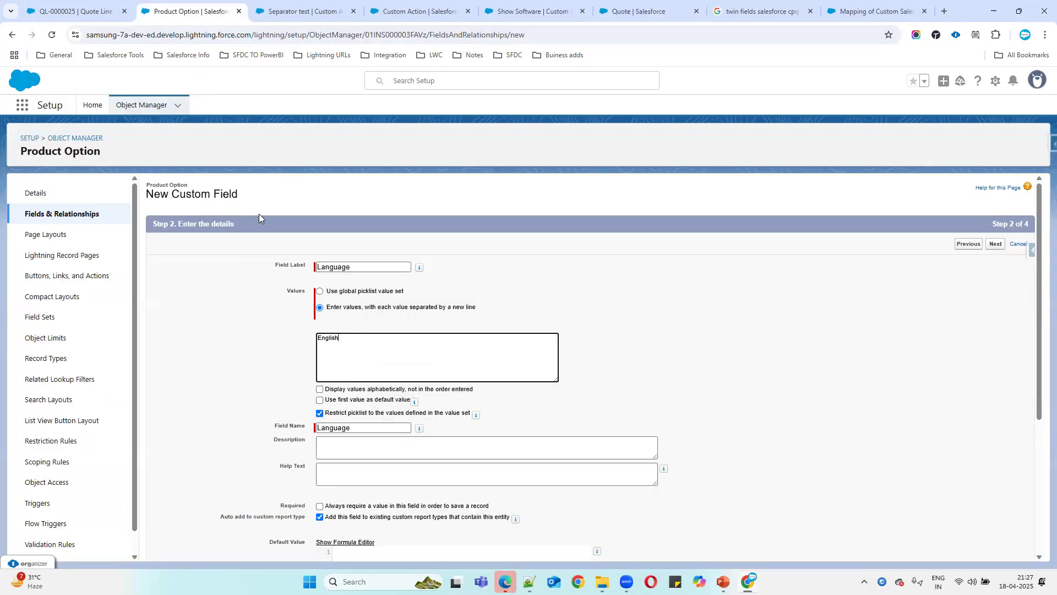
key(ctrl+v)
Copy "Chinese" from the Keyboard- Chinese accessory on the quote page and paste it as the third Language picklist value
click(605, 3)
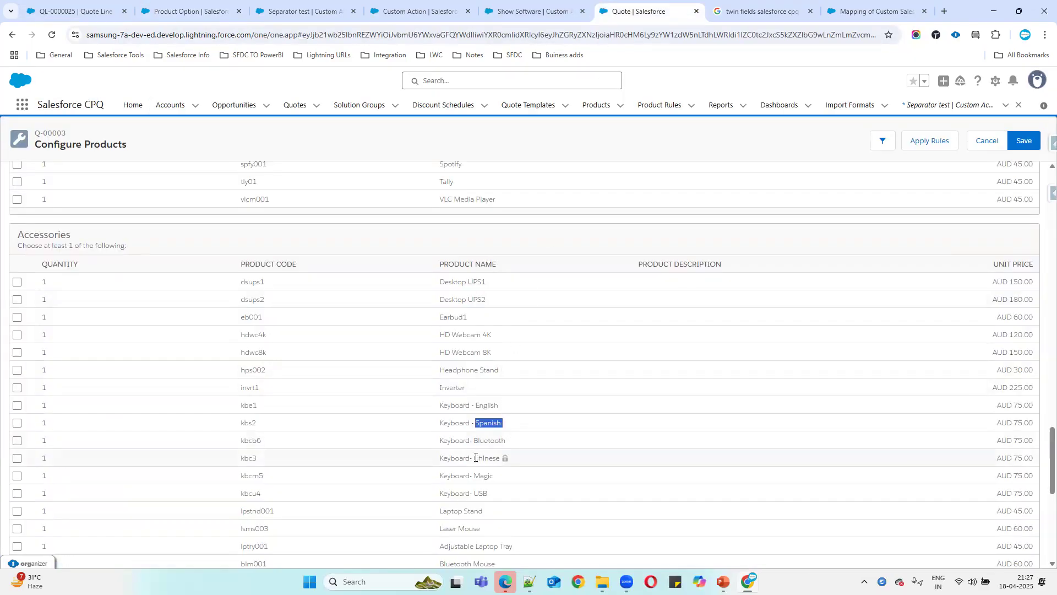
drag(476, 457, 503, 459)
key(ctrl+c)
click(190, 11)
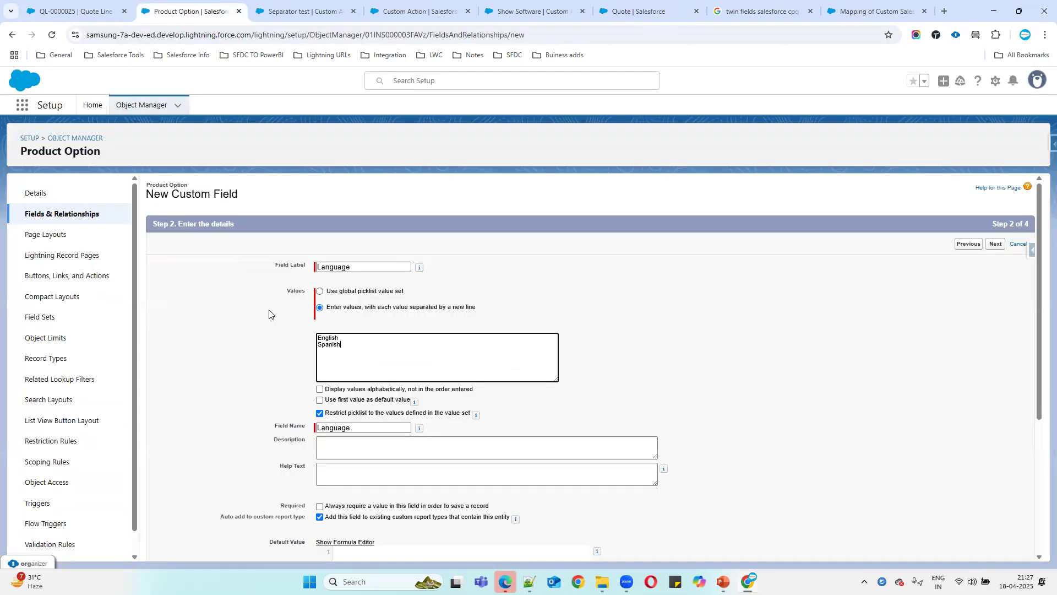
key(ctrl+v)
Make the Language field visible to all profiles, keep it on the Product Option Layout and save the field
scroll(413, 358, down, 4)
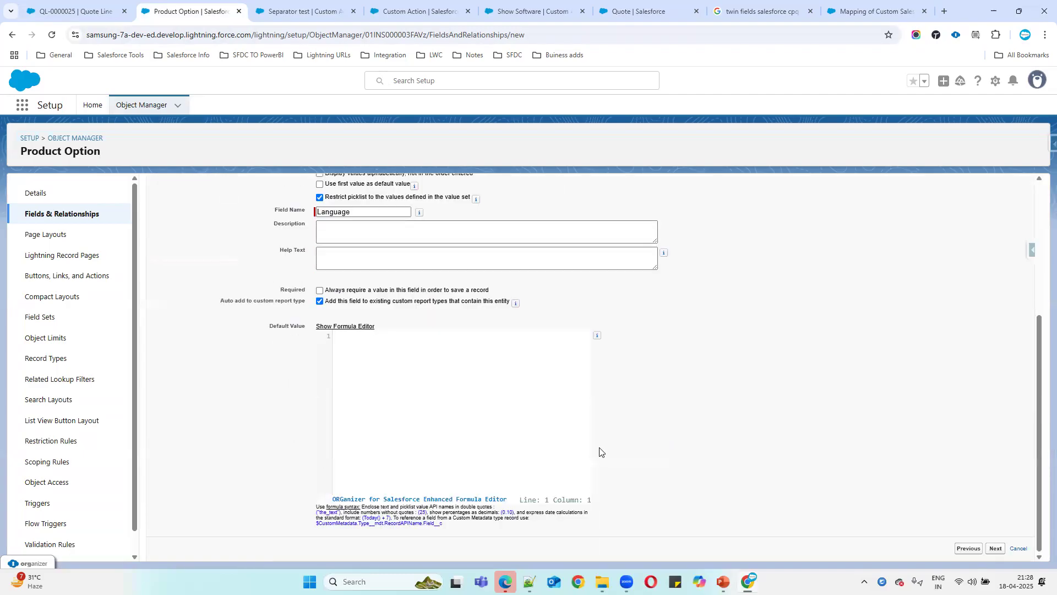
click(996, 549)
click(995, 549)
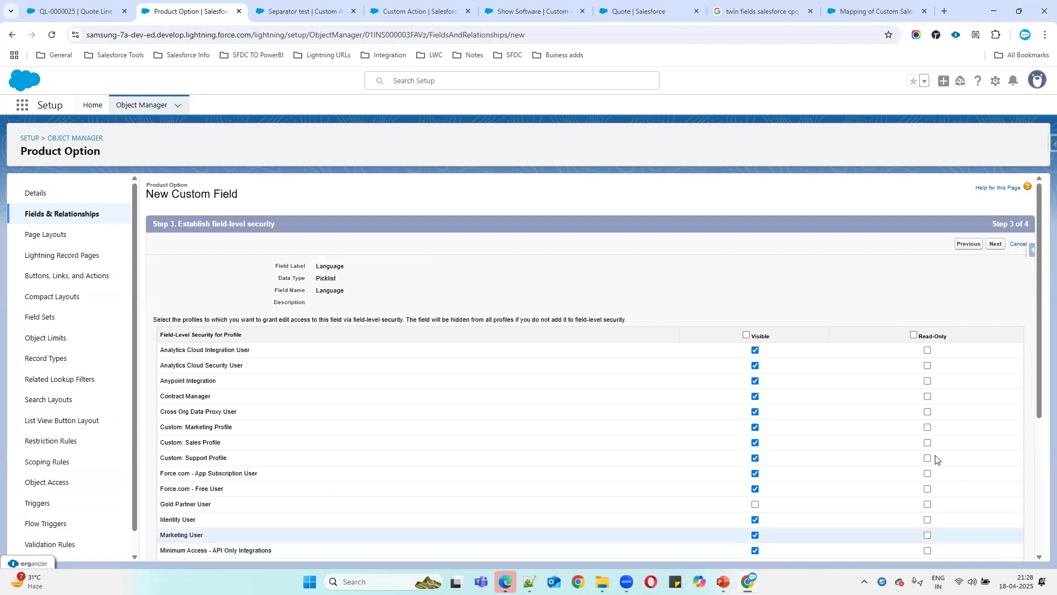
click(746, 336)
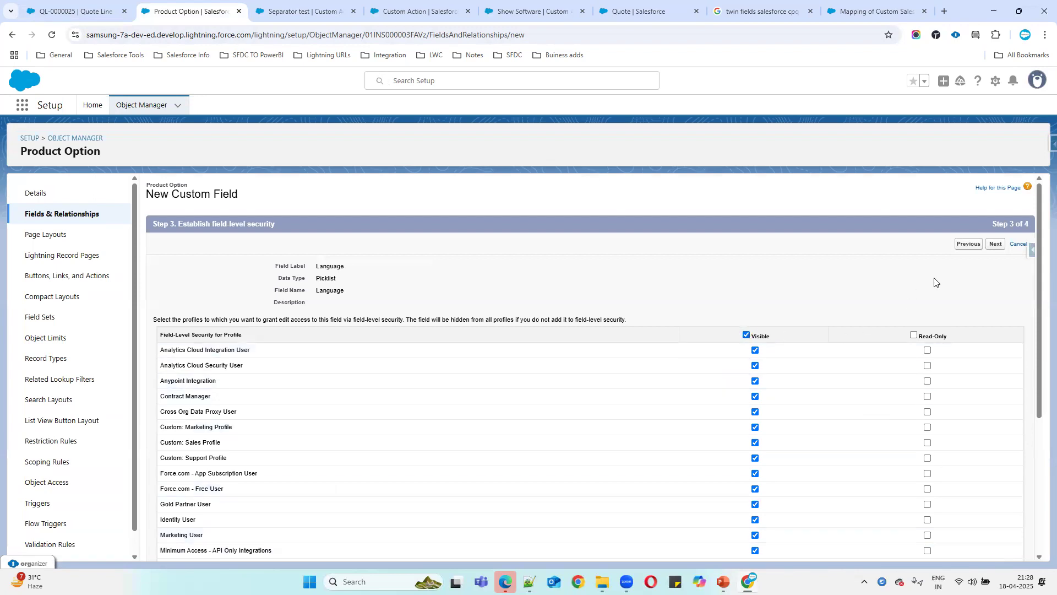
click(995, 244)
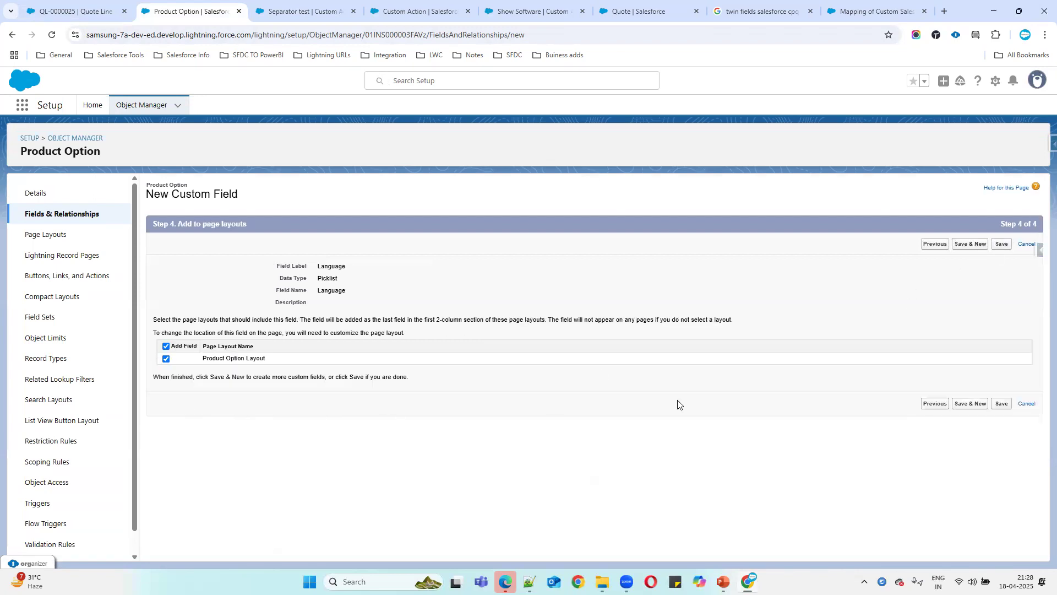
click(1001, 404)
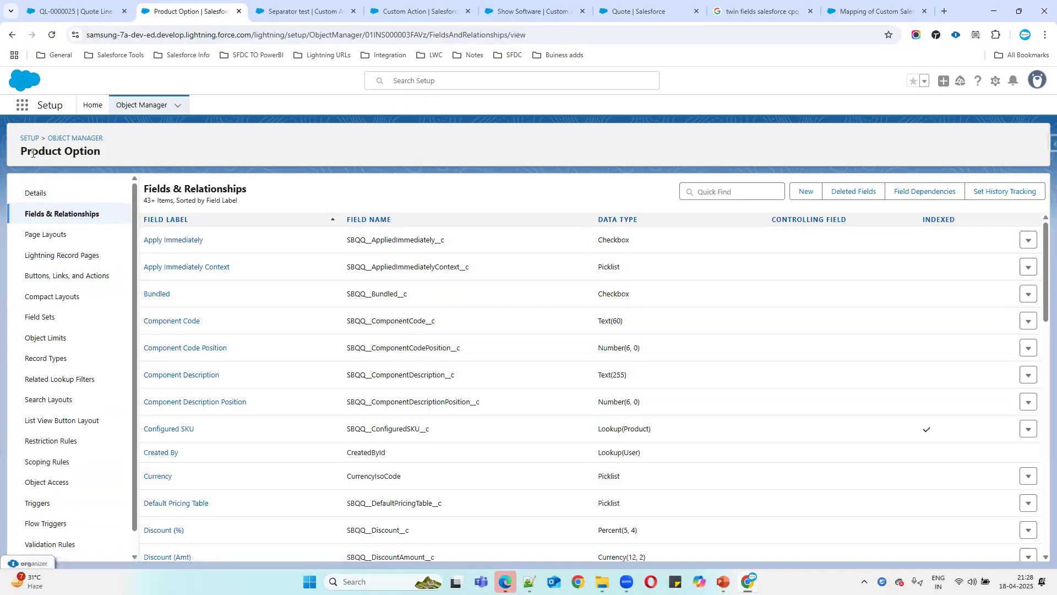
Filter the Product Option fields by "lang" and copy the Language field's API name, Language__c
click(720, 189)
text(leng)
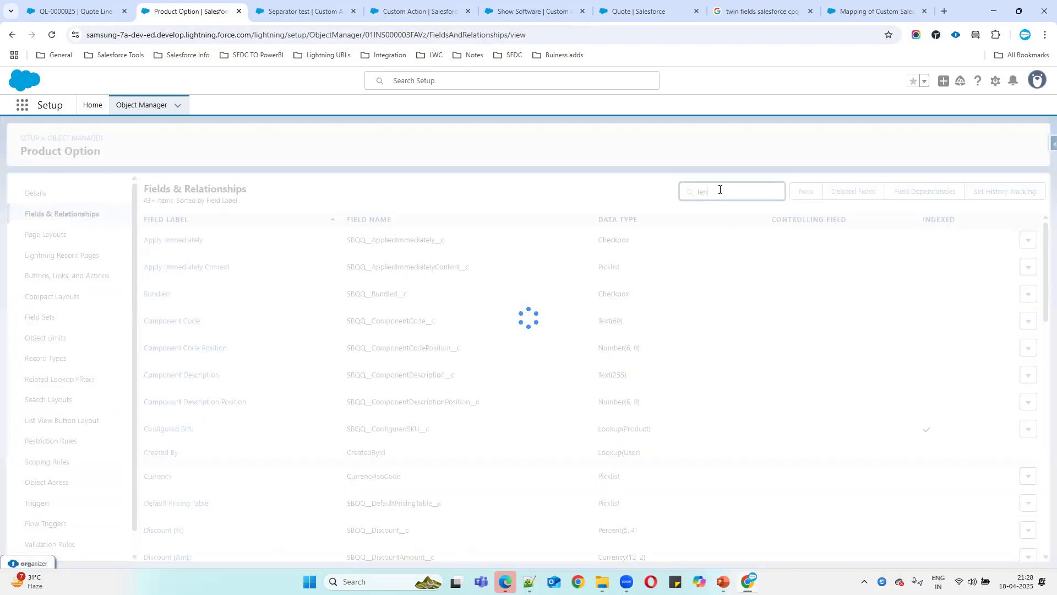
key(BackSpace)
key(BackSpace)
text(an)
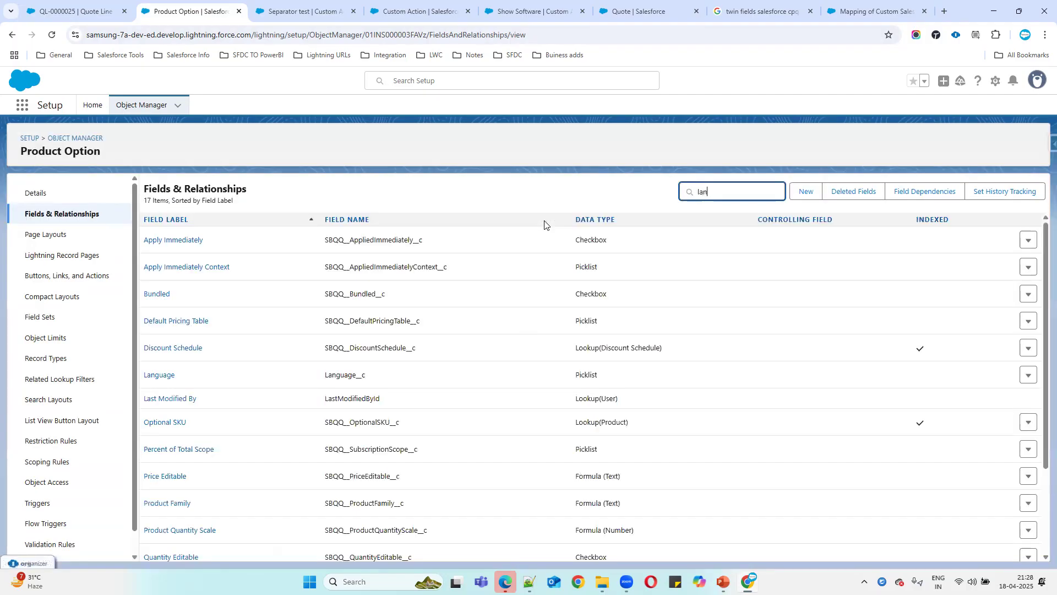
click(384, 240)
double_click(384, 240)
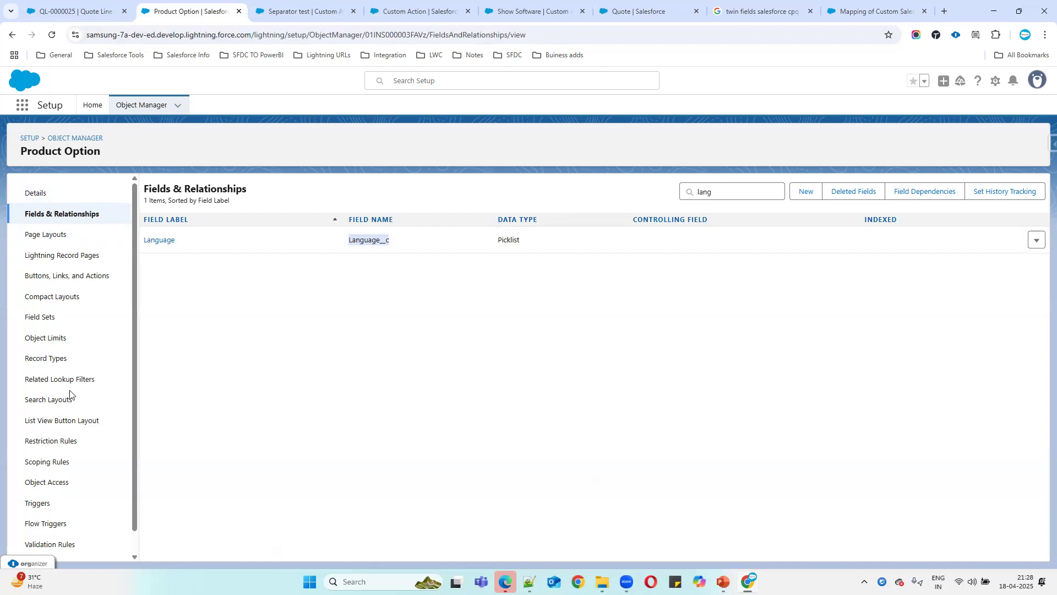
Switch to the Notepad++ notes and add "step2 : add thet field api name in configuration attribute obect field called testing field" below step1
key(alt+Tab)
click(37, 391)
text(step2 : add th)
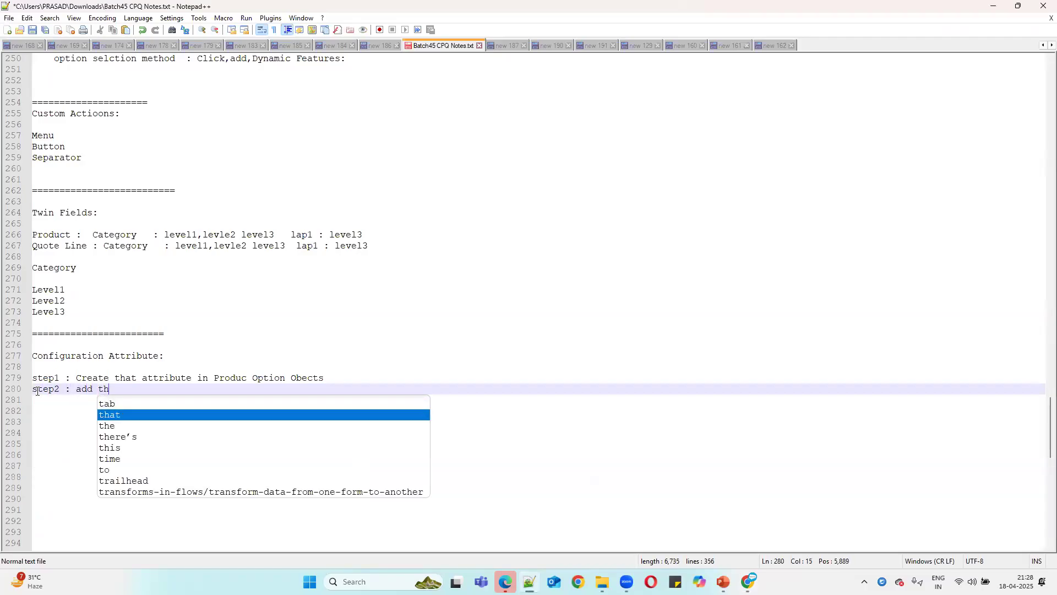
text(et f)
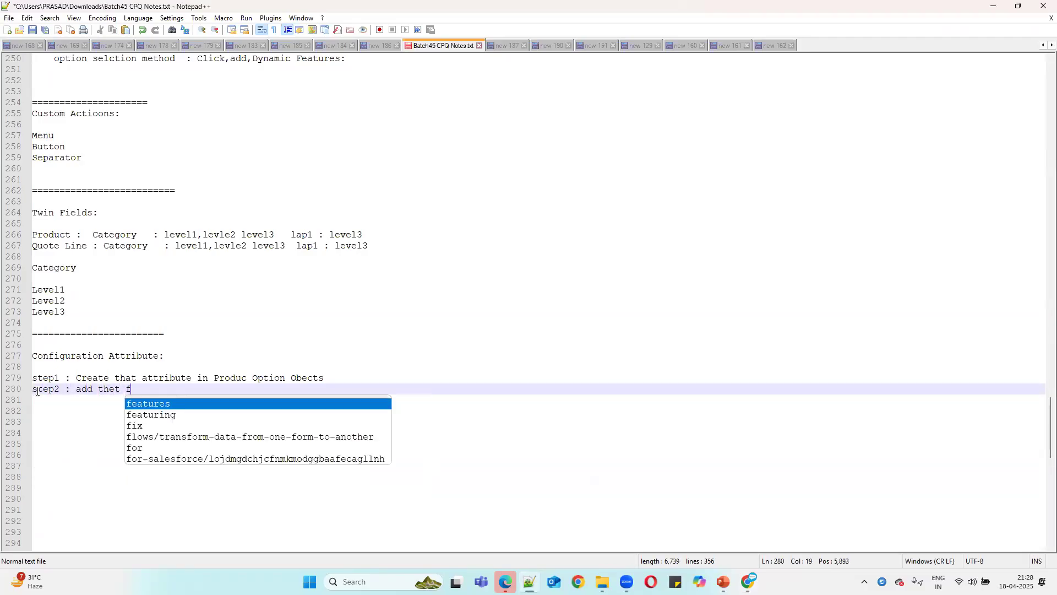
text(ield api na)
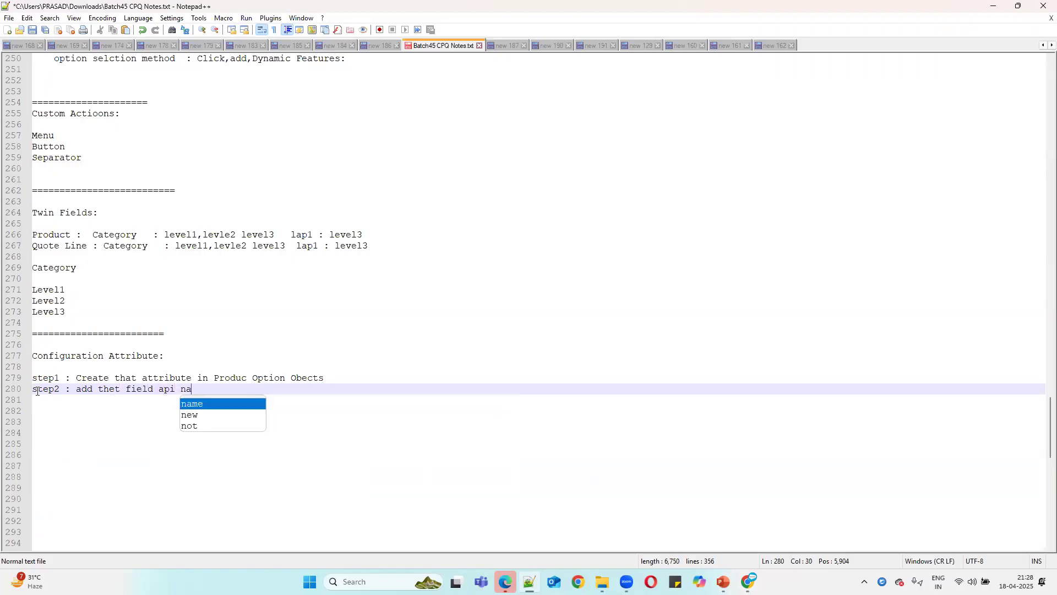
text(me in co)
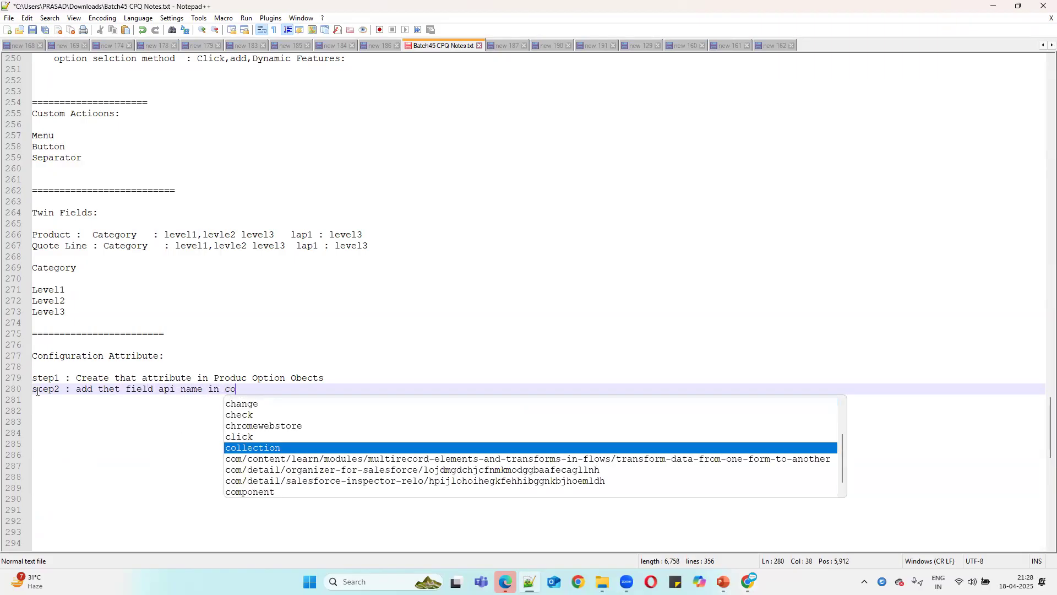
text(nfiguration attri)
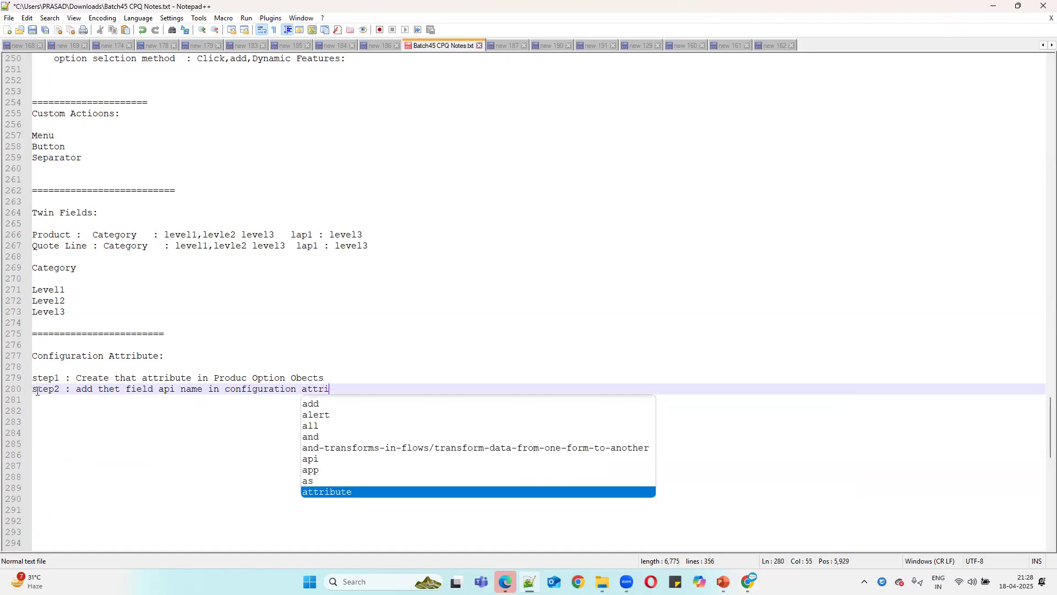
text(bute ob)
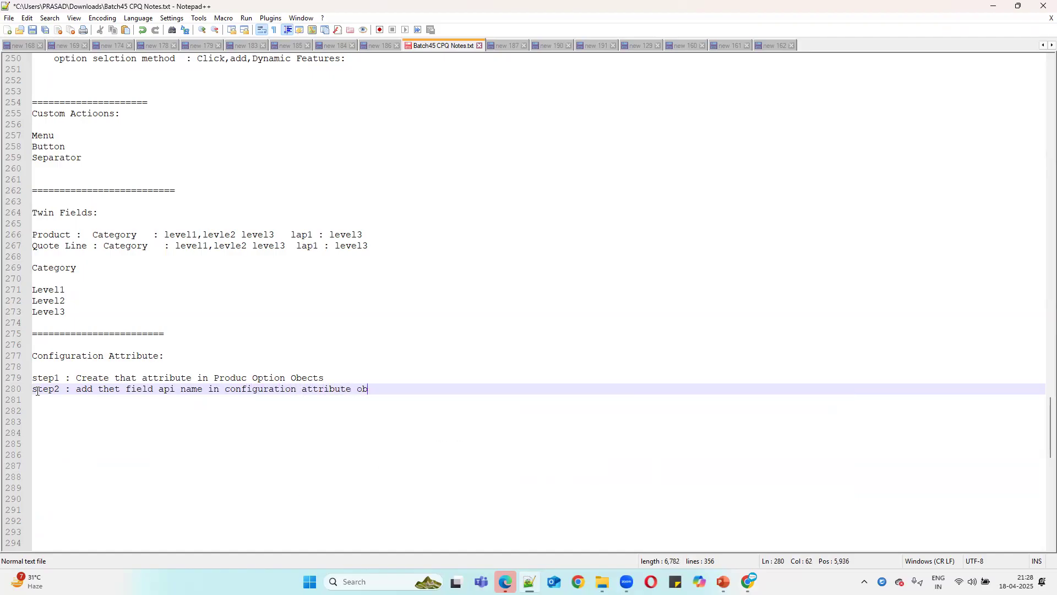
text(ect field)
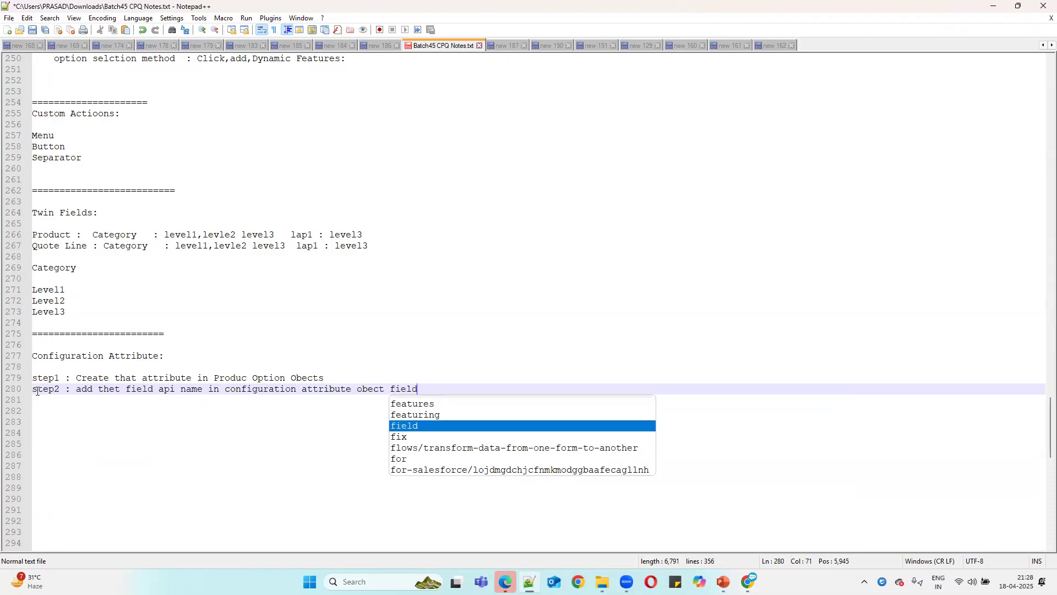
text( called t)
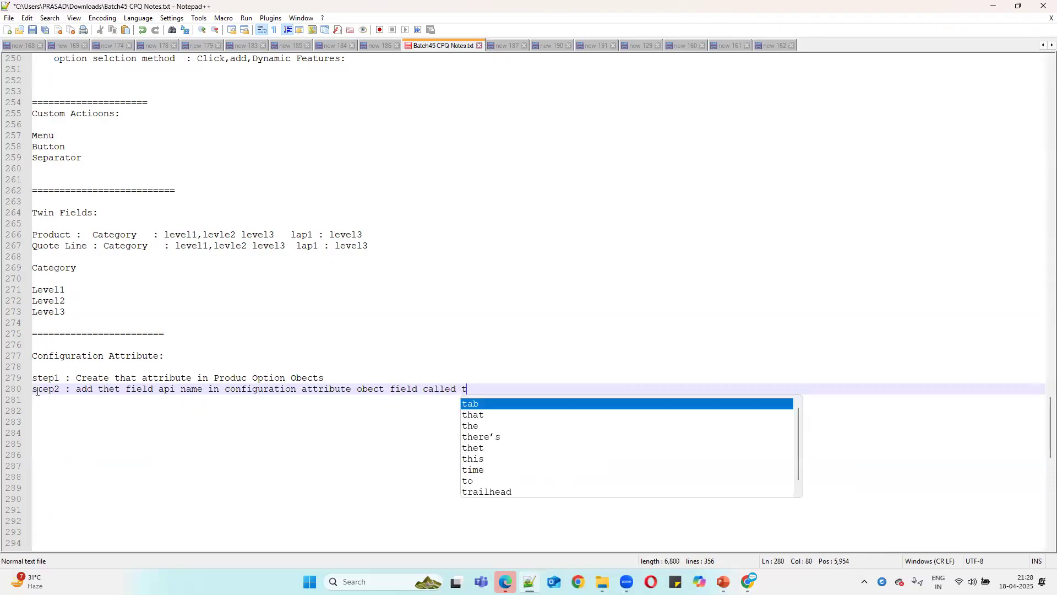
text(esting )
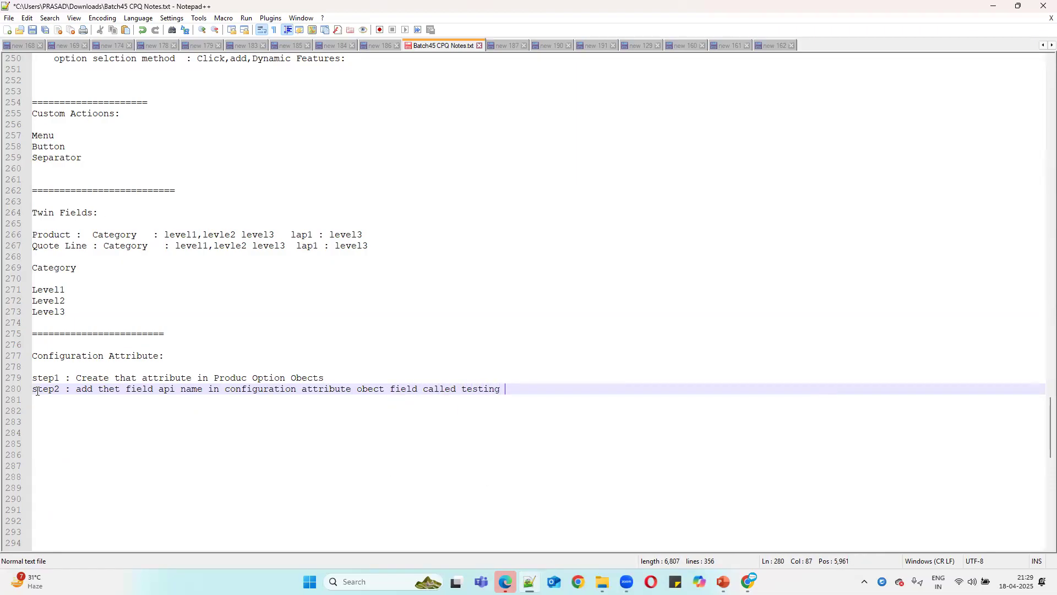
text(field)
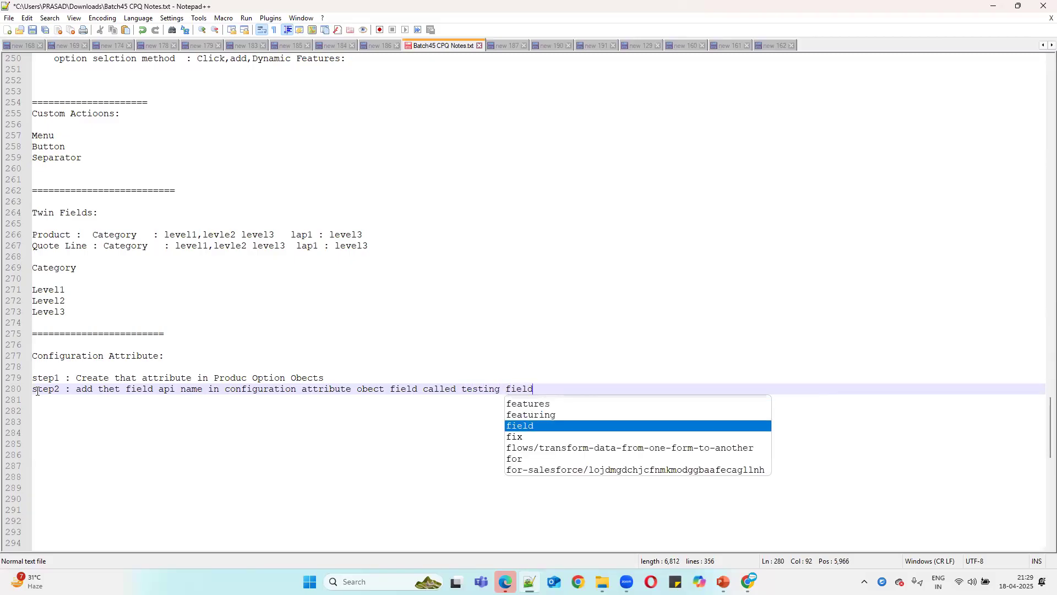
Append ":Language__c" to the end of the step1 line under Configuration Attribute
click(337, 381)
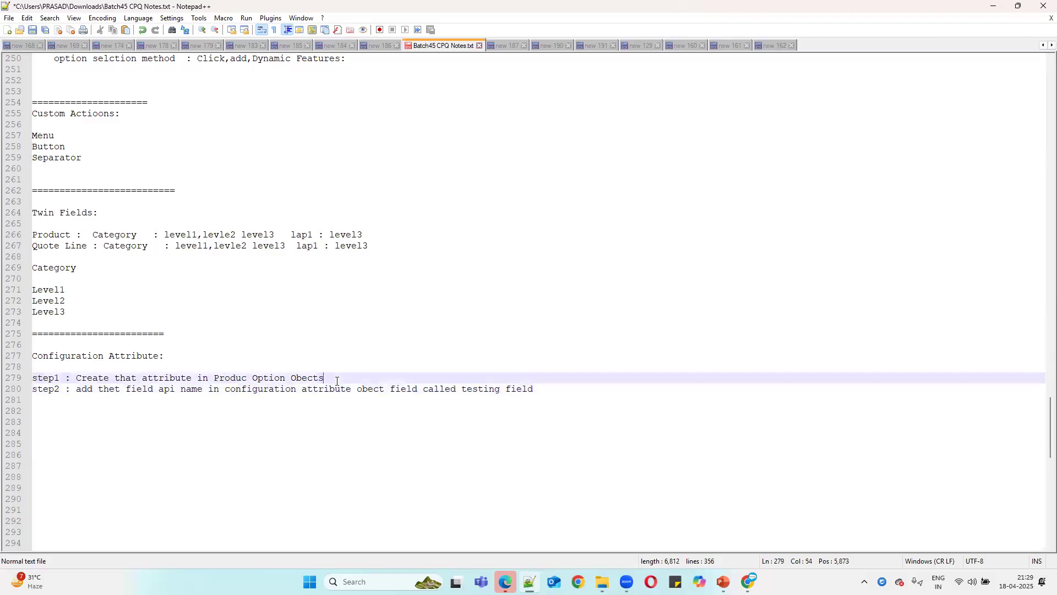
text(:)
text(Language__c)
double_click(381, 378)
drag(544, 393, 446, 389)
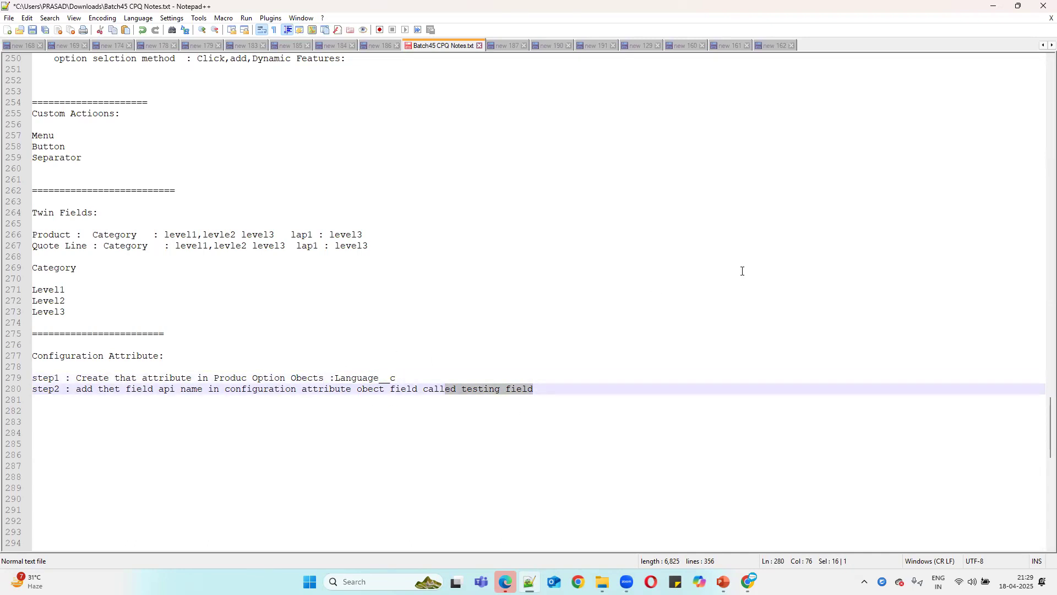
Return to Salesforce Setup, find the Configuration Attribute object with the filter "attri" and open its Target Field definition
click(993, 6)
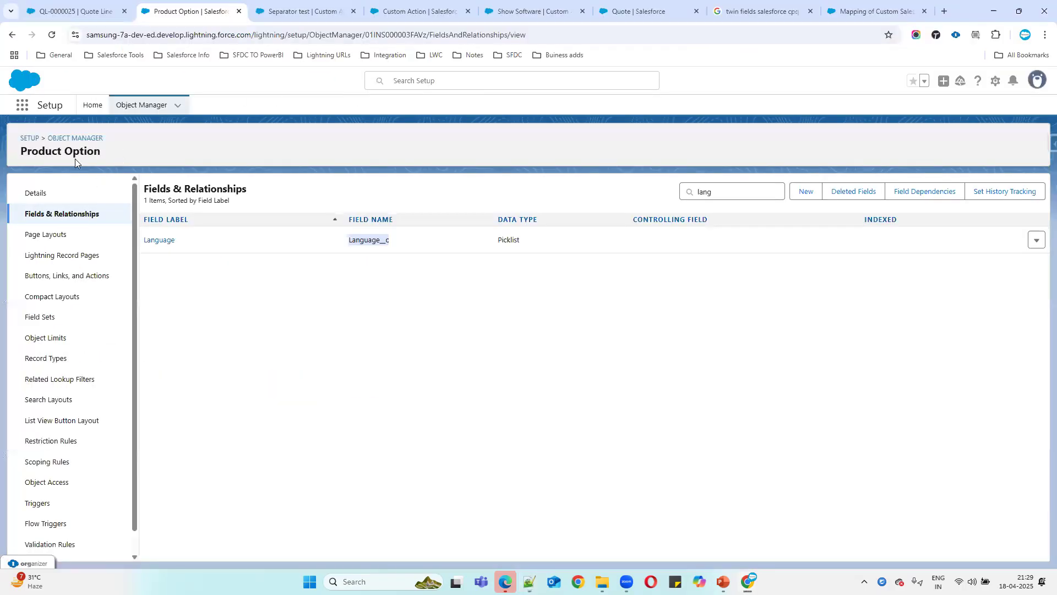
click(79, 138)
click(856, 143)
text(attri)
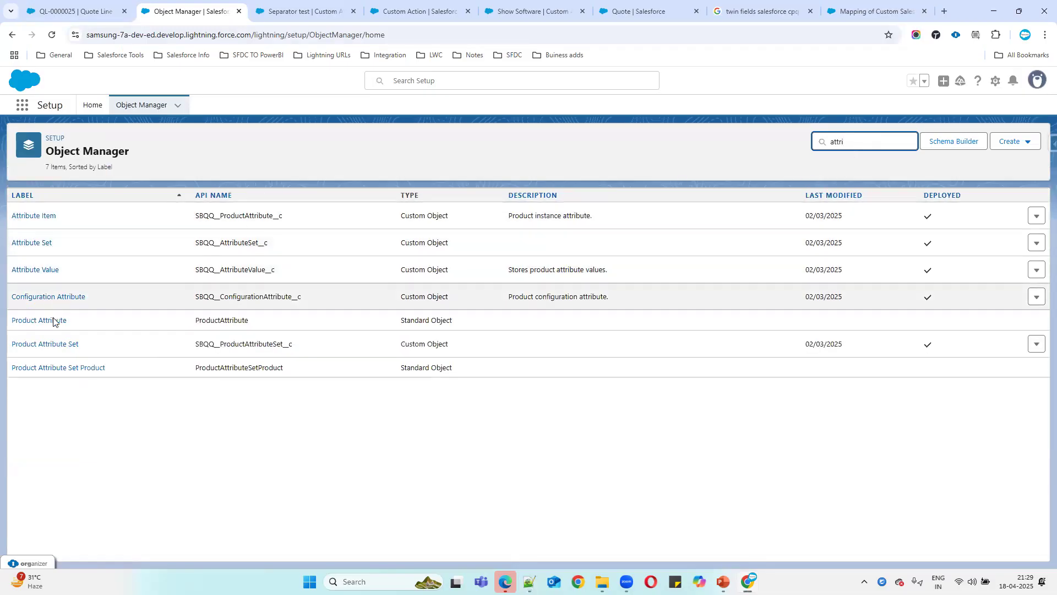
click(42, 298)
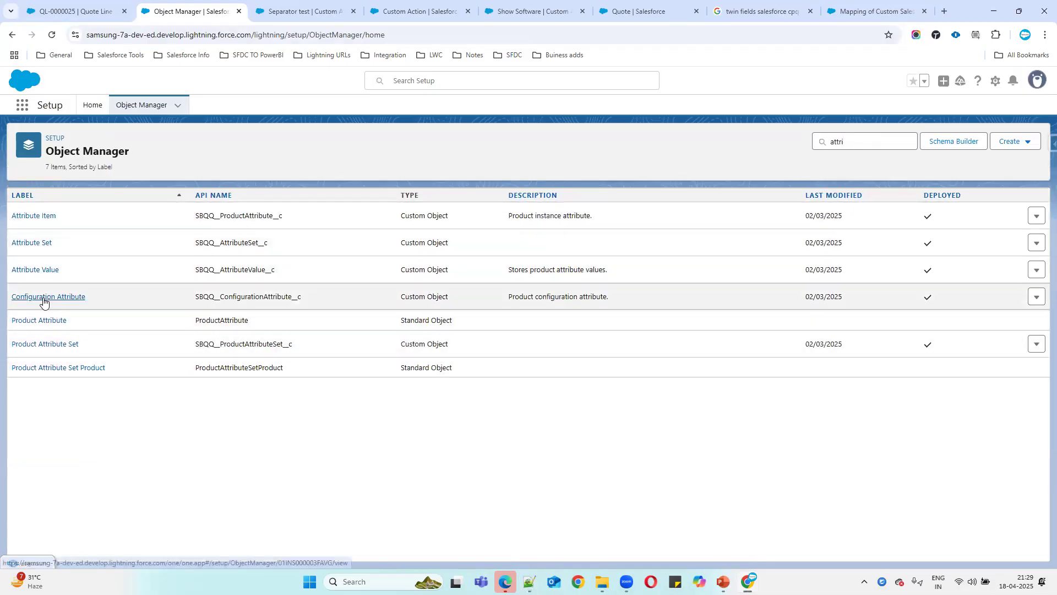
click(73, 216)
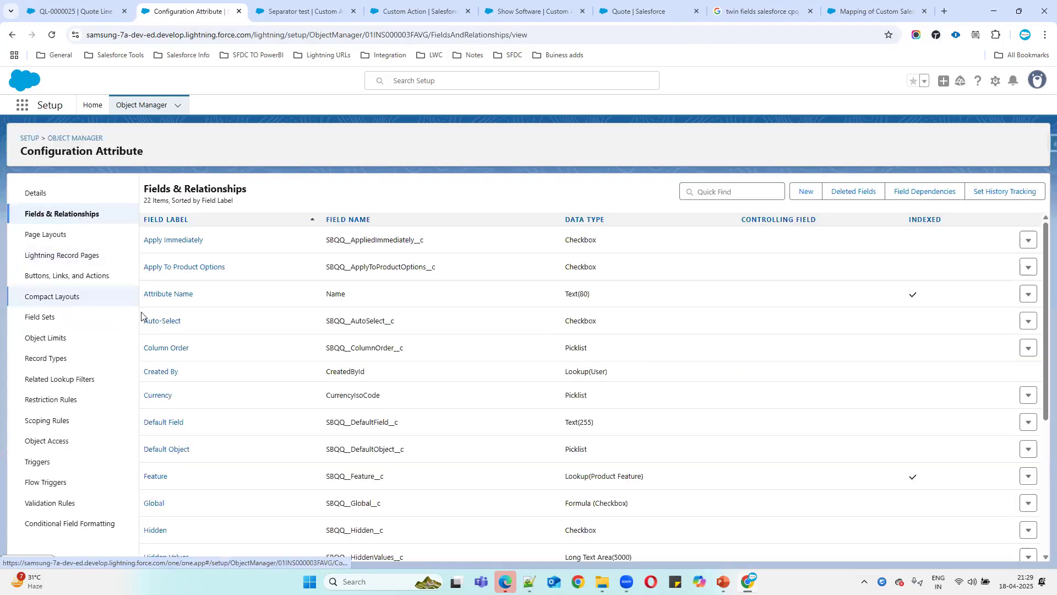
scroll(342, 474, down, 5)
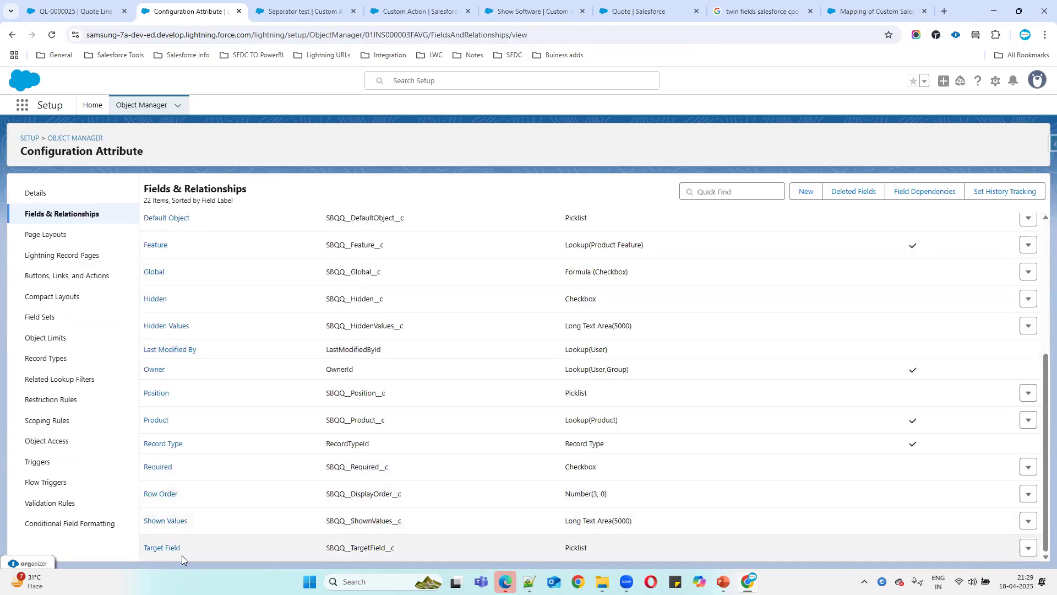
click(167, 549)
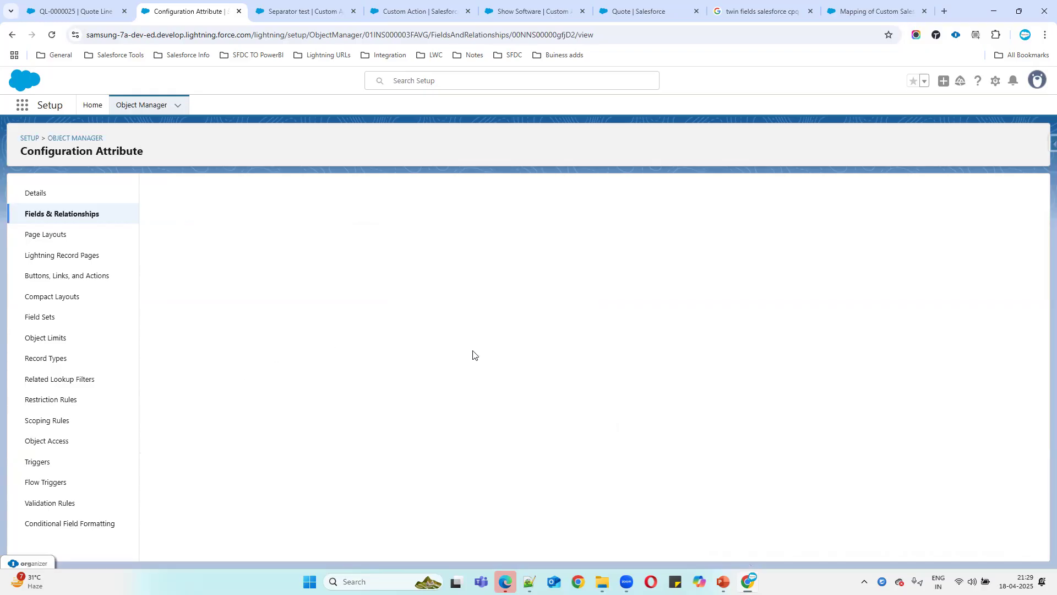
Open the form for adding new picklist values to the Target Field
scroll(472, 374, down, 5)
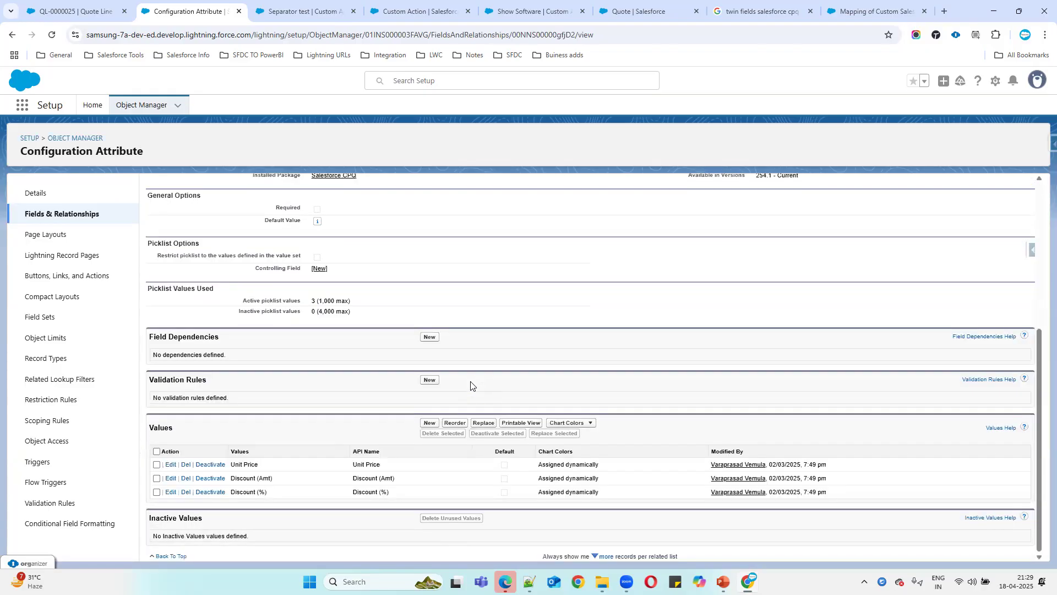
click(430, 423)
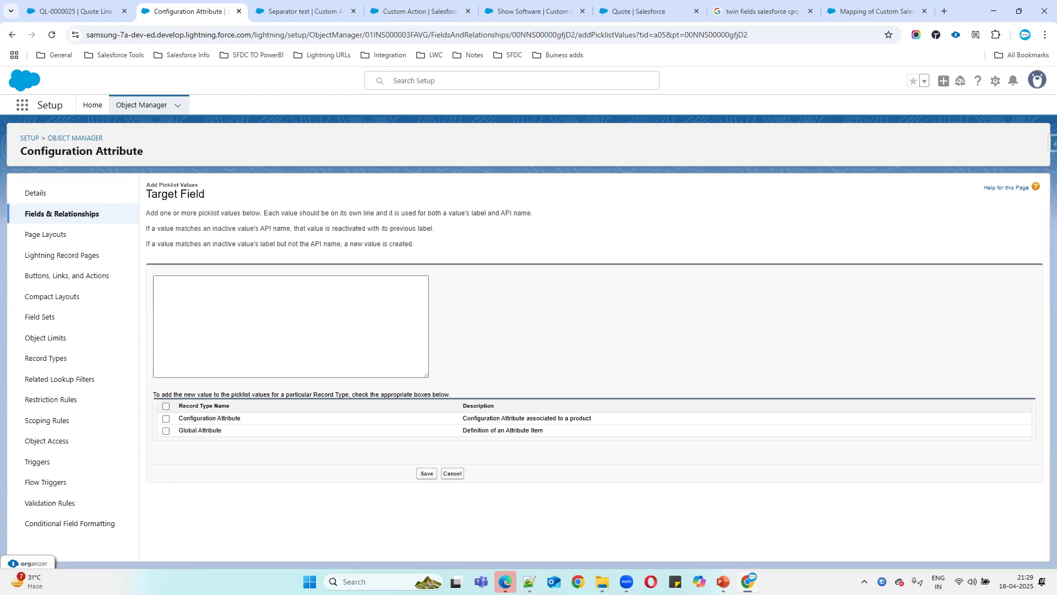
Switch to the Notepad++ notes and replace "testing" with "Targetiing" in the step2 line
key(alt+Tab)
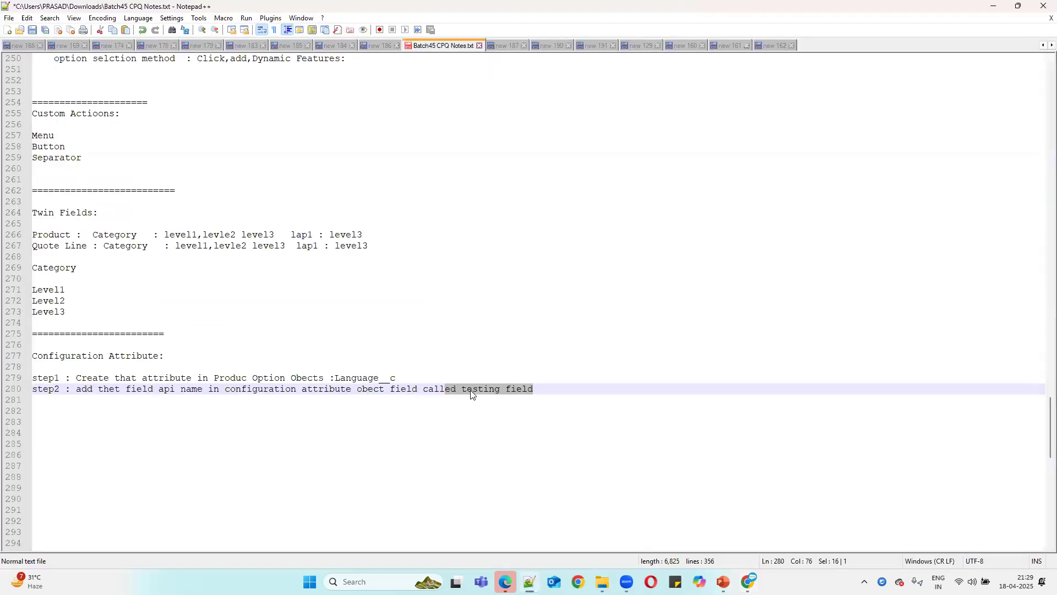
double_click(472, 391)
text(Targeti)
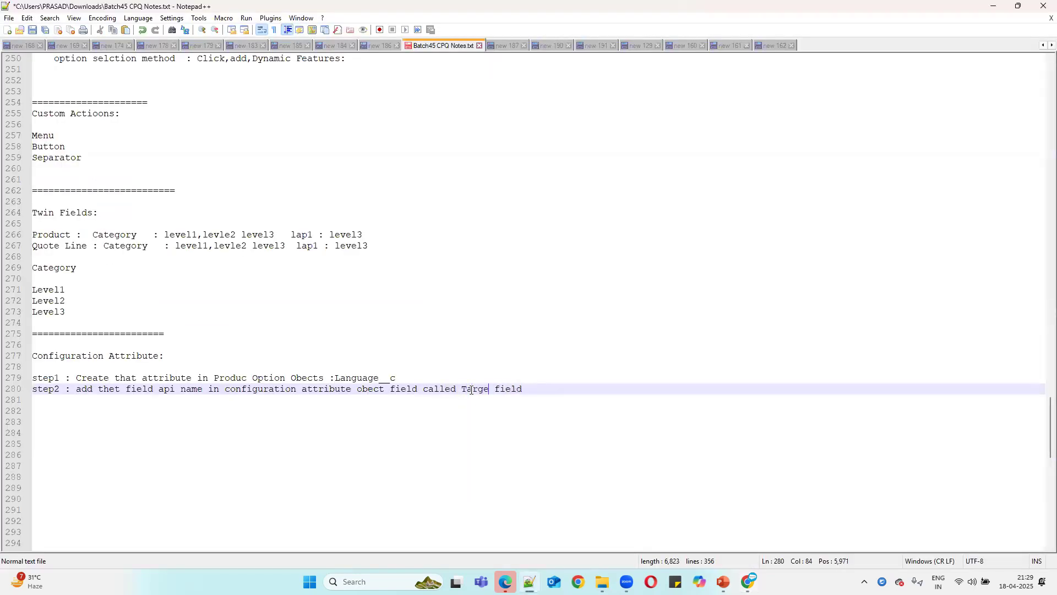
text(ing)
Copy Language__c from the step1 line and save it as a Target Field picklist value for the Configuration Attribute and Global Attribute record types
double_click(368, 378)
key(ctrl+c)
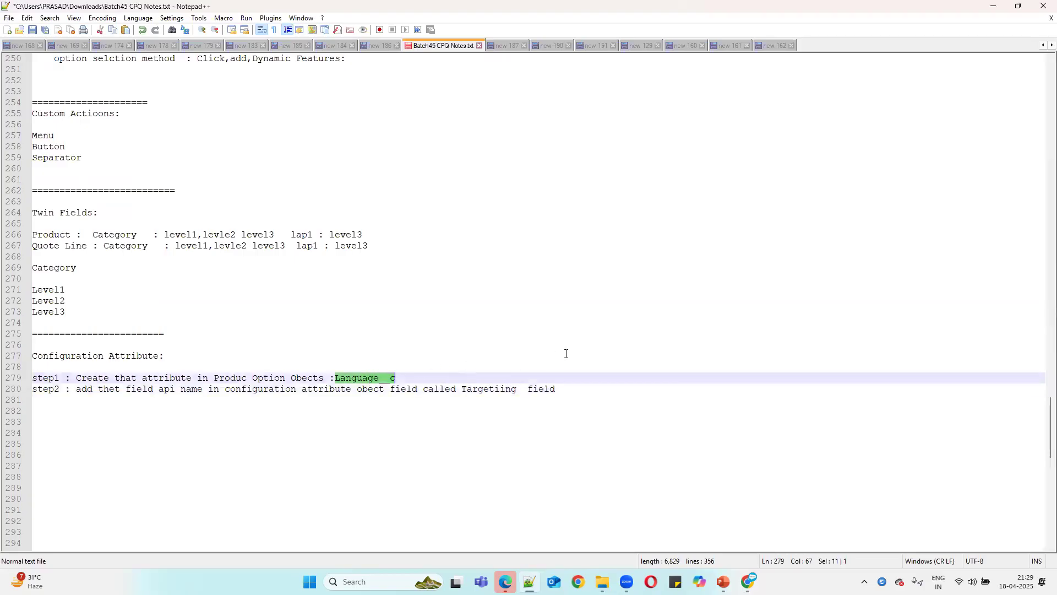
click(994, 6)
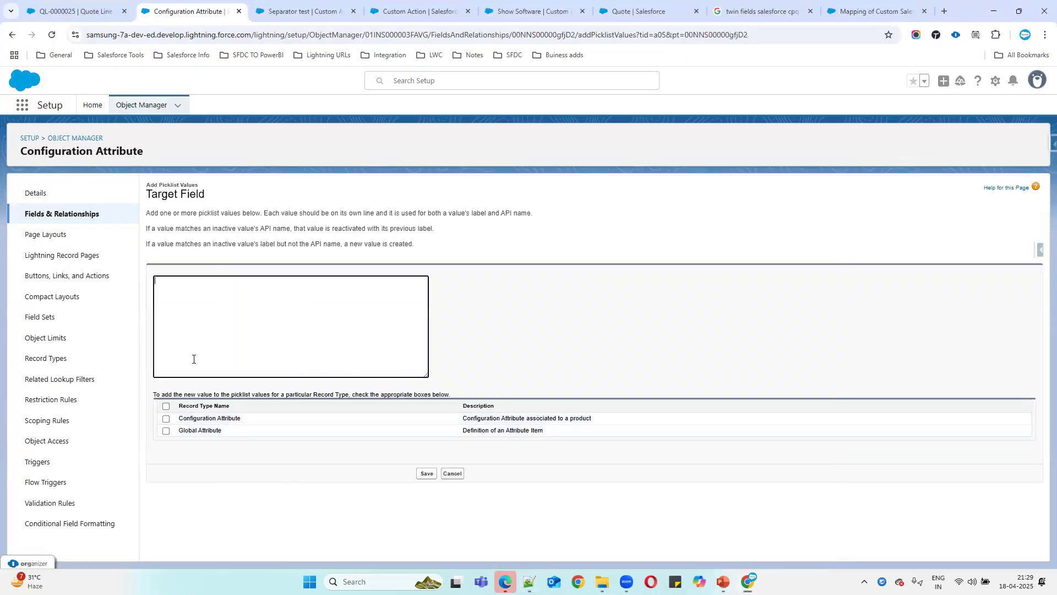
key(ctrl+v)
drag(151, 194, 283, 196)
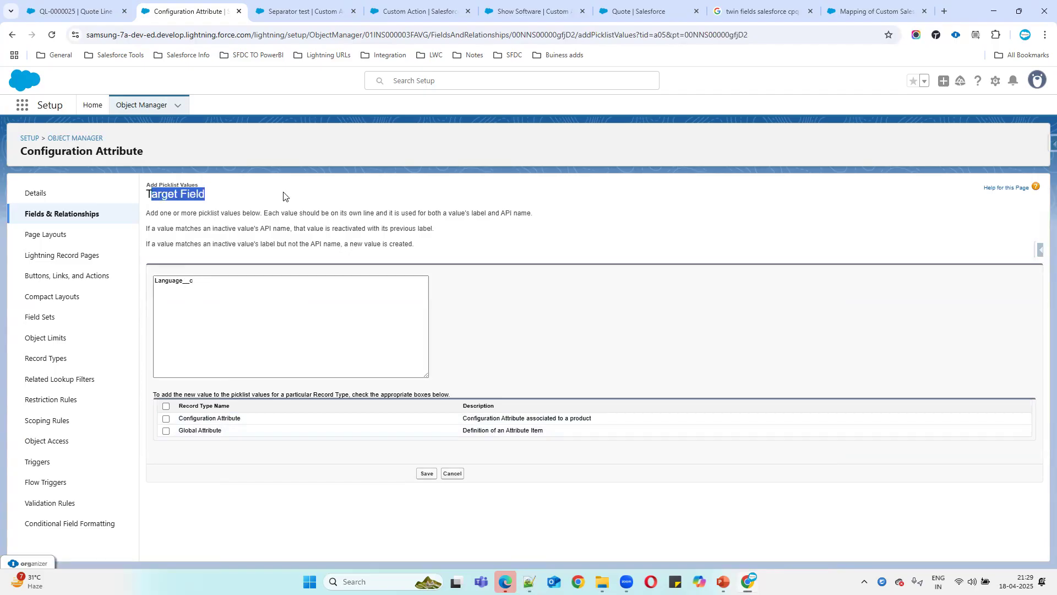
click(202, 287)
click(165, 418)
click(166, 430)
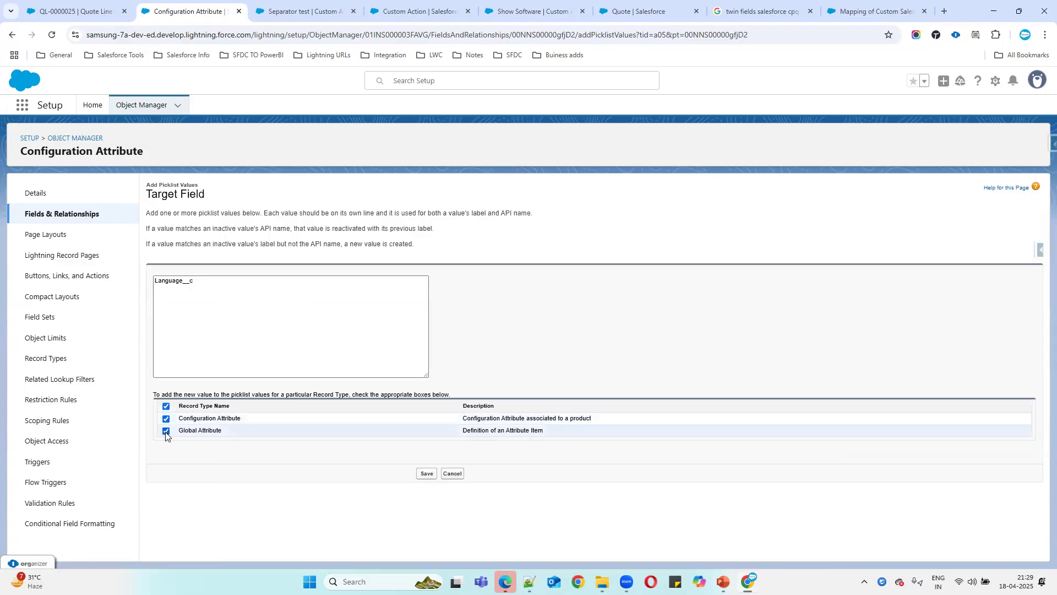
click(426, 474)
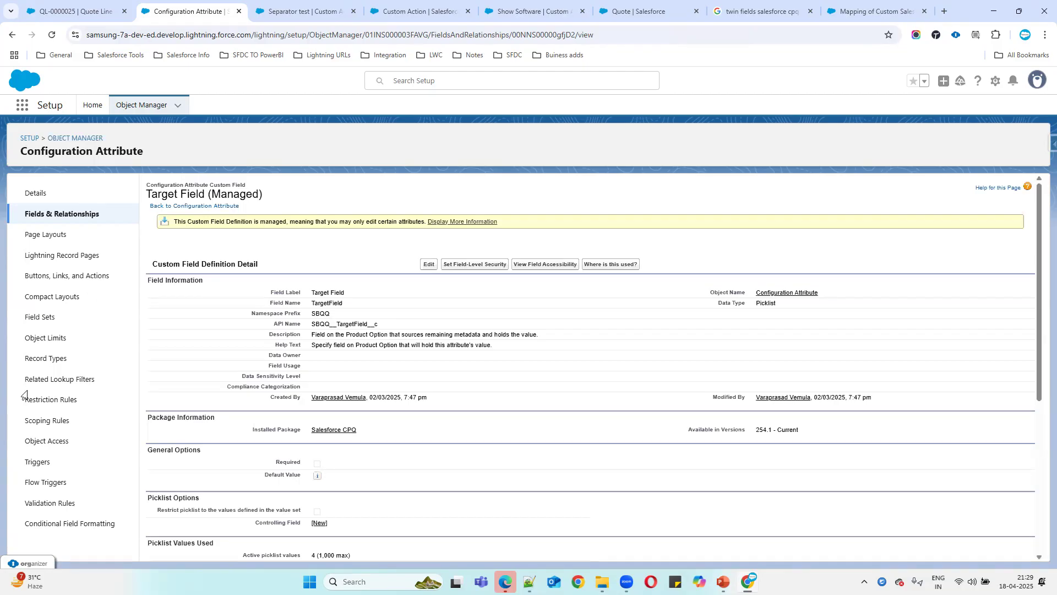
Switch to the Notepad++ notes and add "step3: create configuration attribute record for desktop package" below the step2 line
key(alt+Tab)
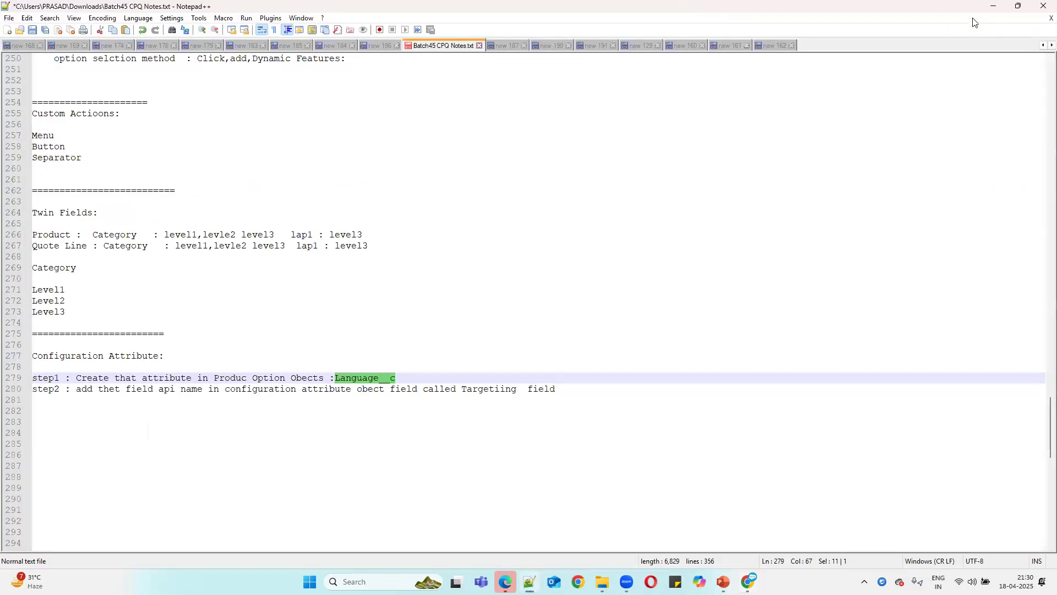
click(563, 390)
key(Return)
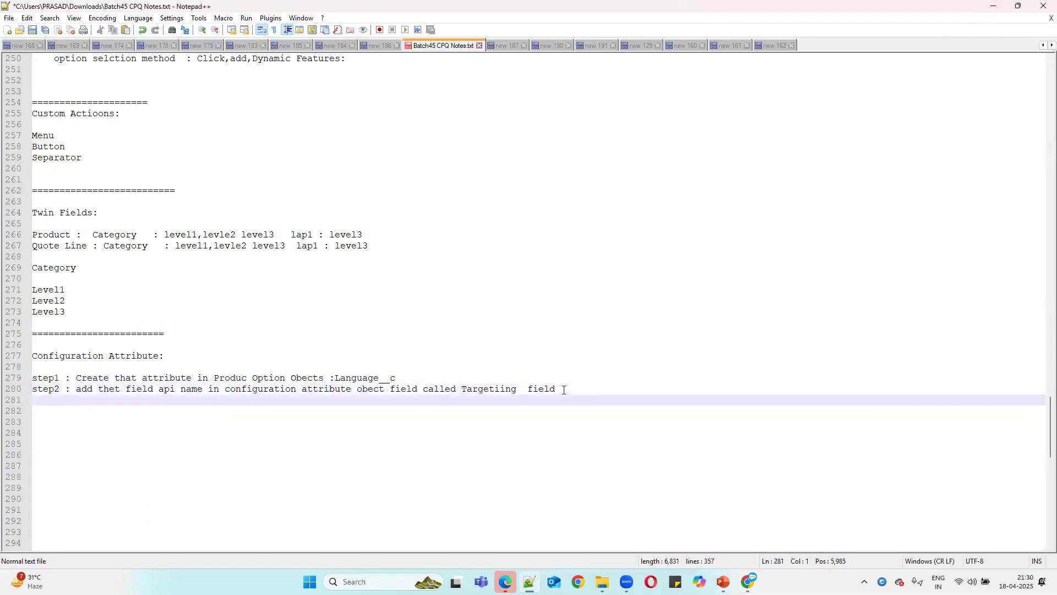
text(ste)
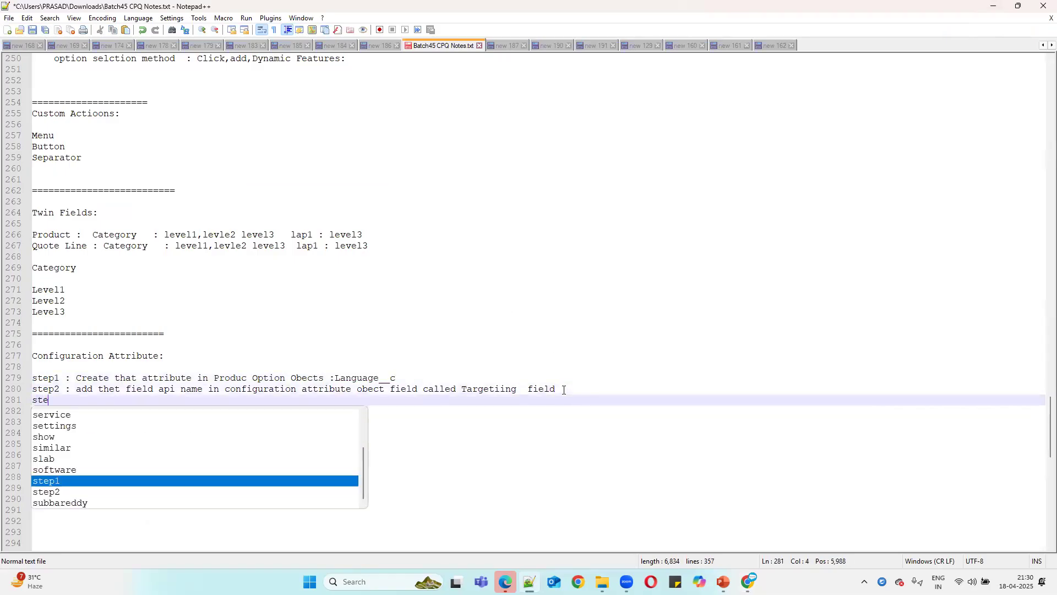
text(p3: create )
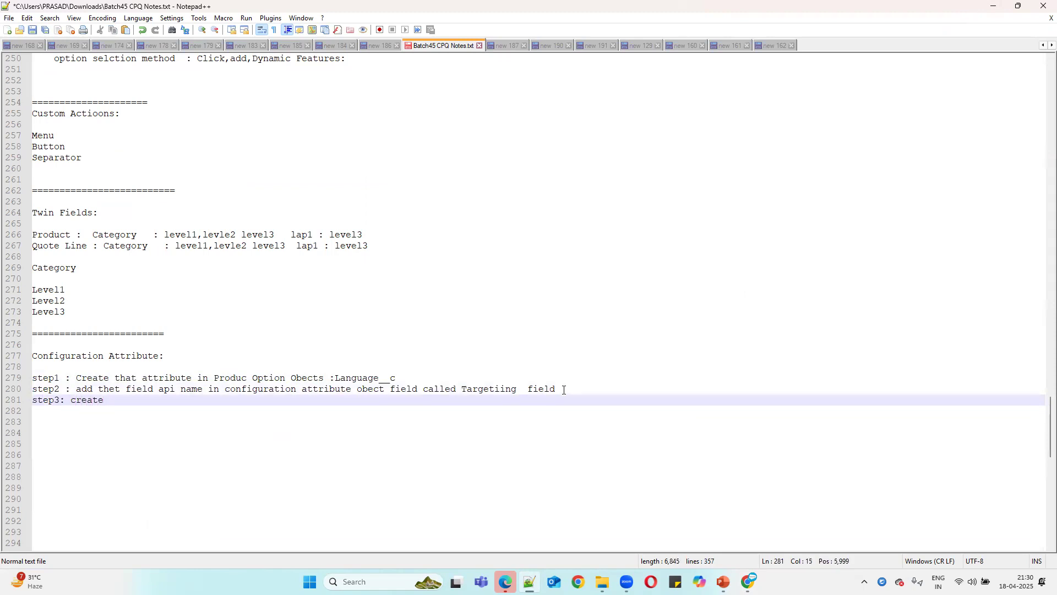
text(co)
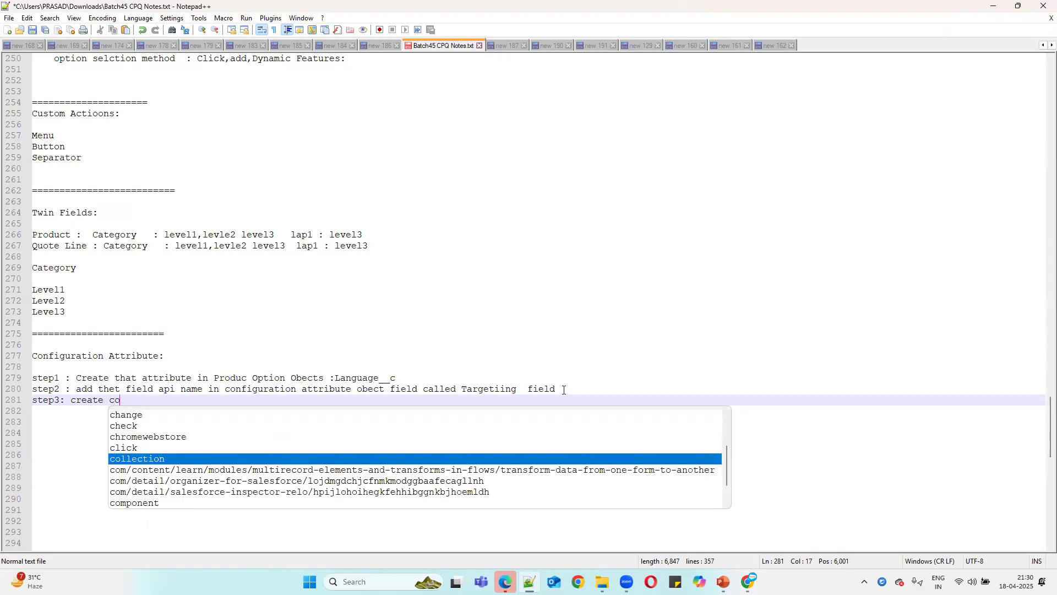
text(nfigur)
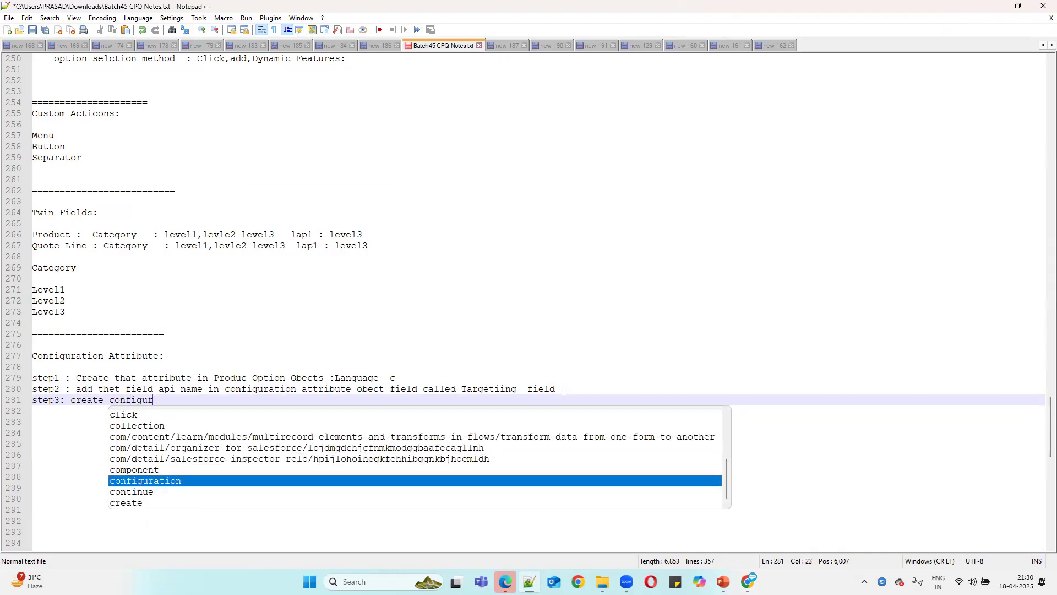
text(ation att)
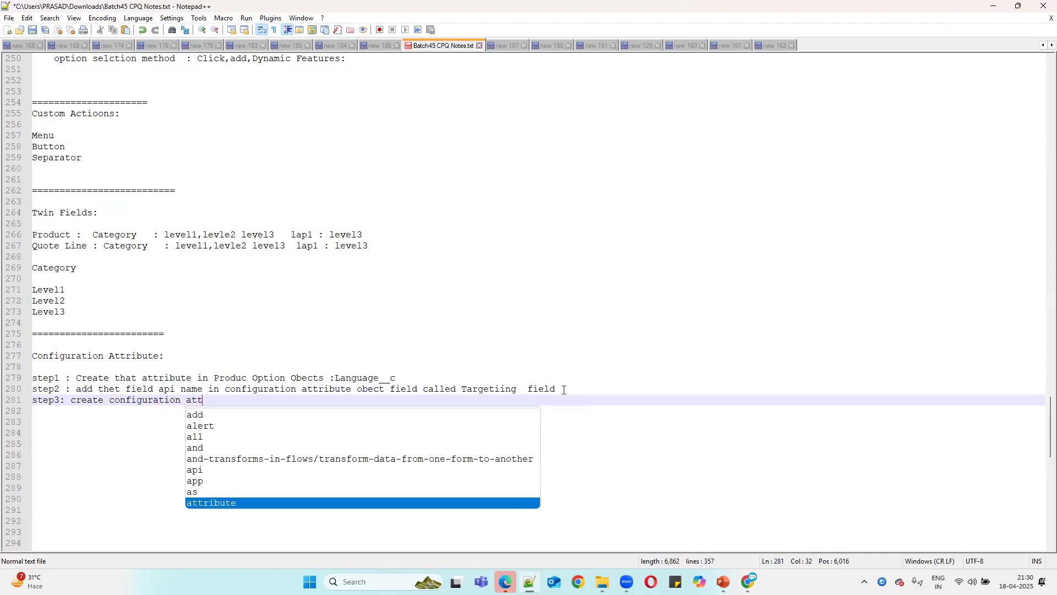
text(ribute)
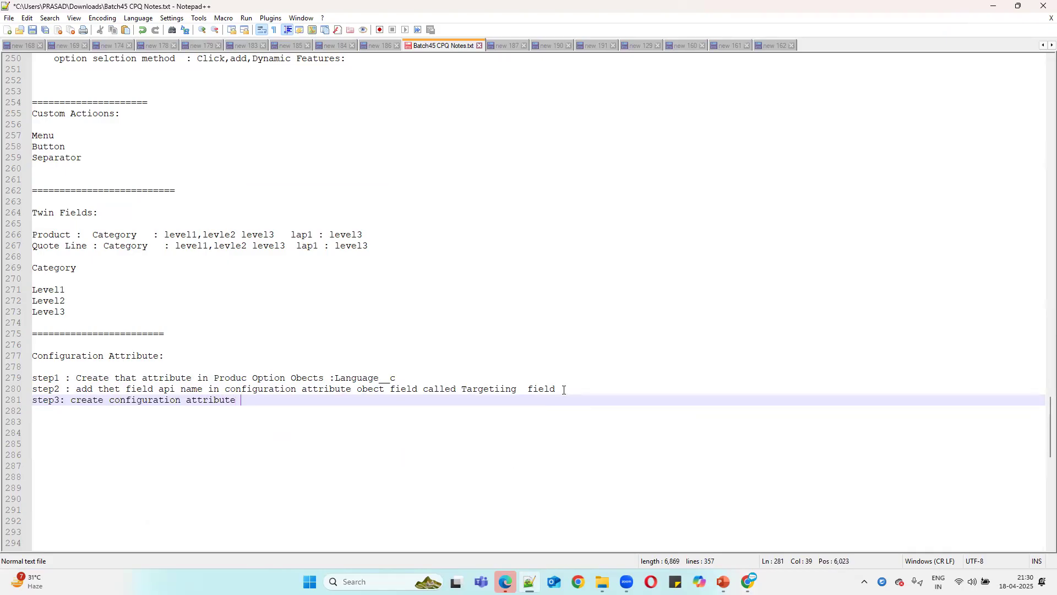
text( record for)
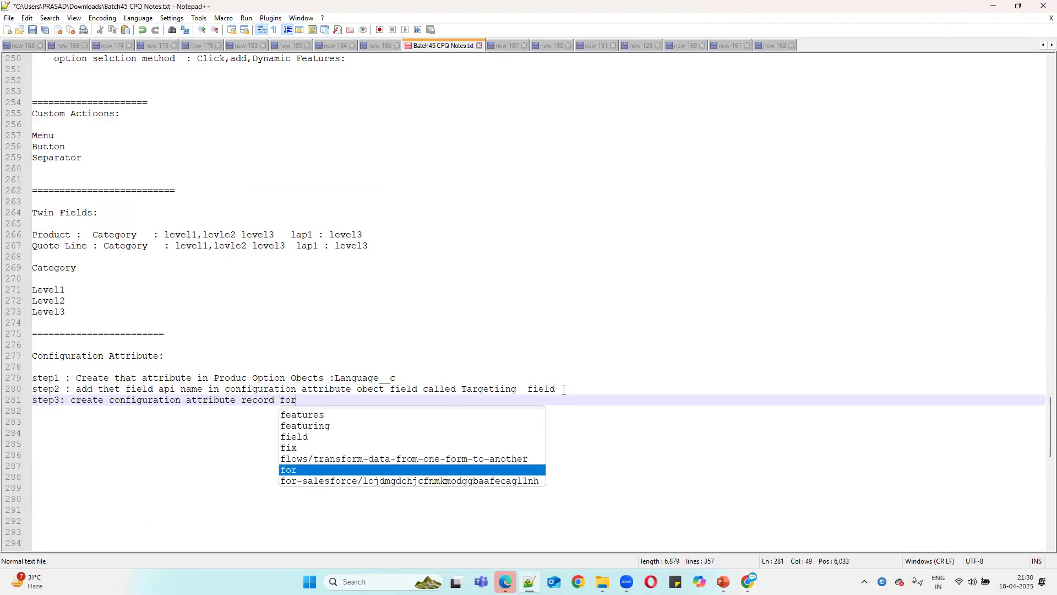
text( desk)
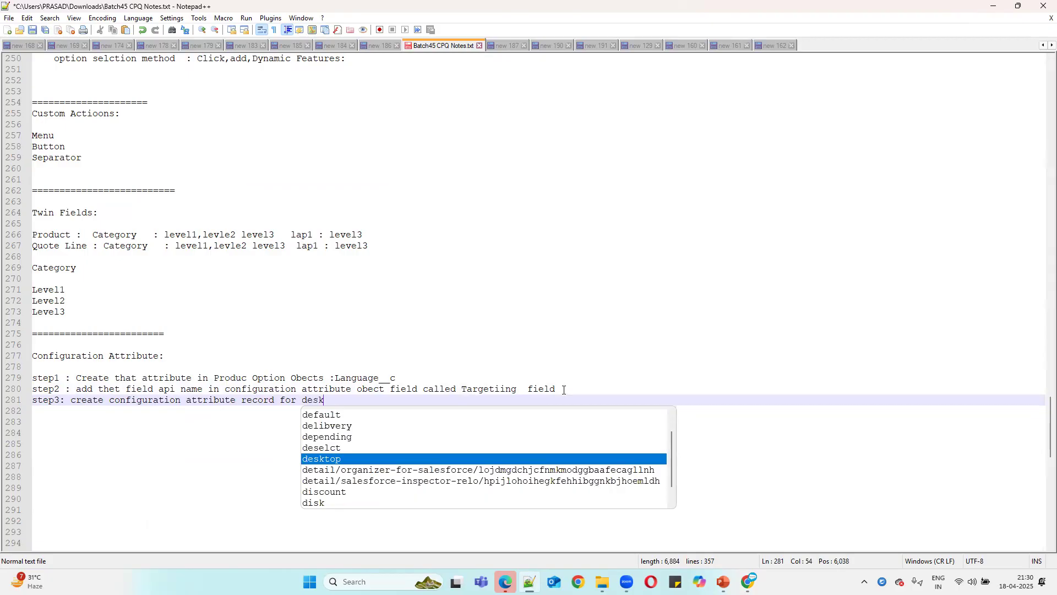
text(top package)
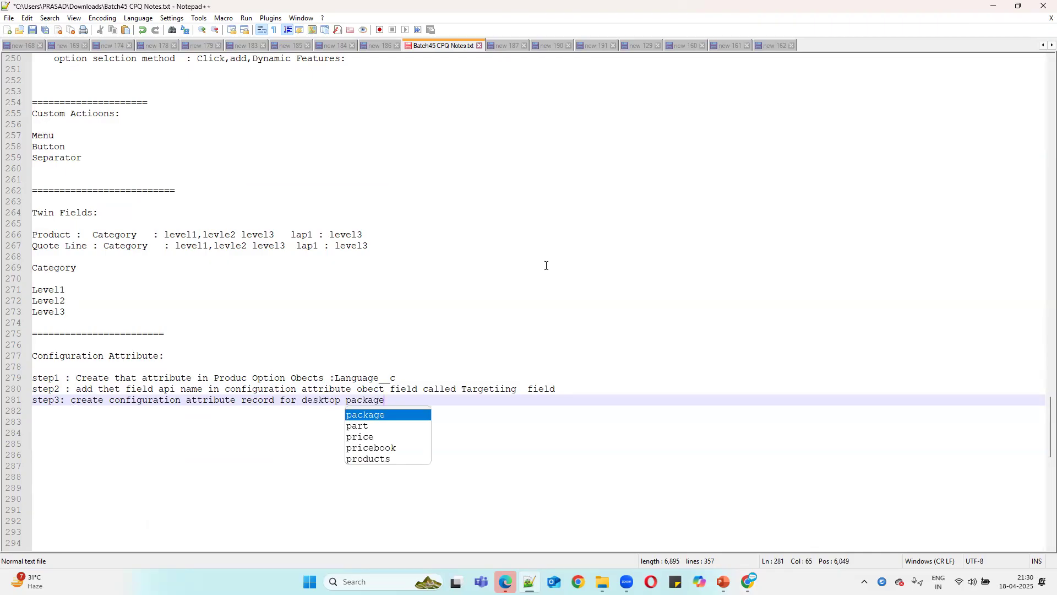
Return to Salesforce CPQ in the browser and open the Configuration Attributes list by searching the apps and items for "config"
click(993, 6)
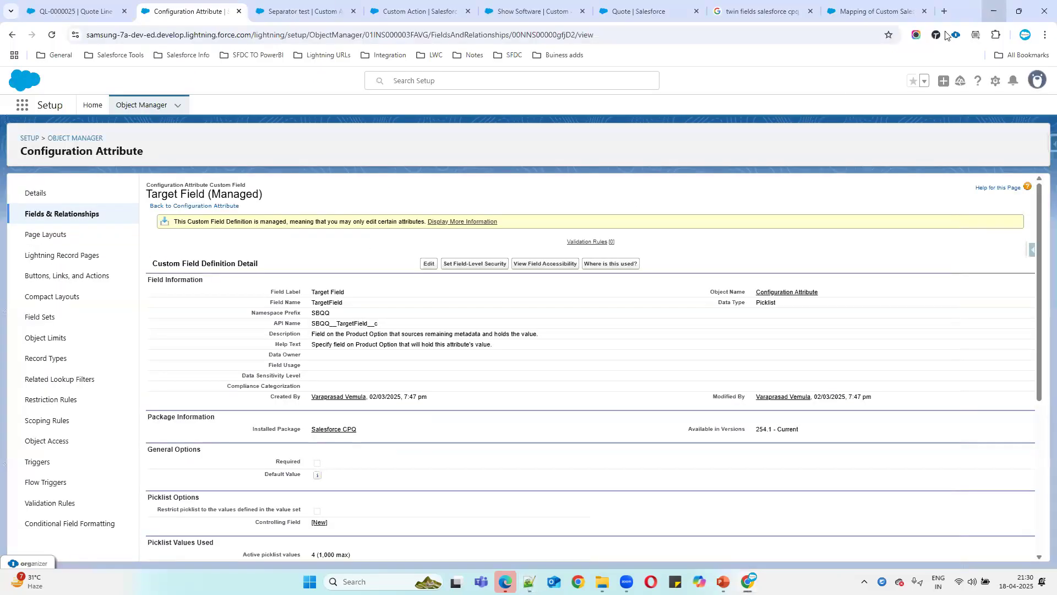
click(93, 11)
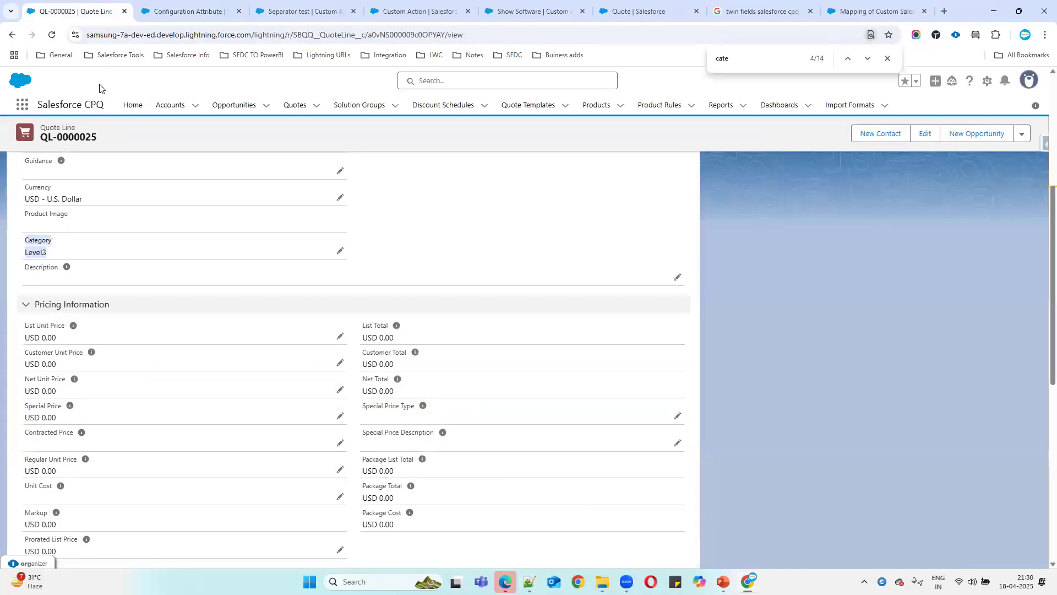
click(22, 104)
text(config)
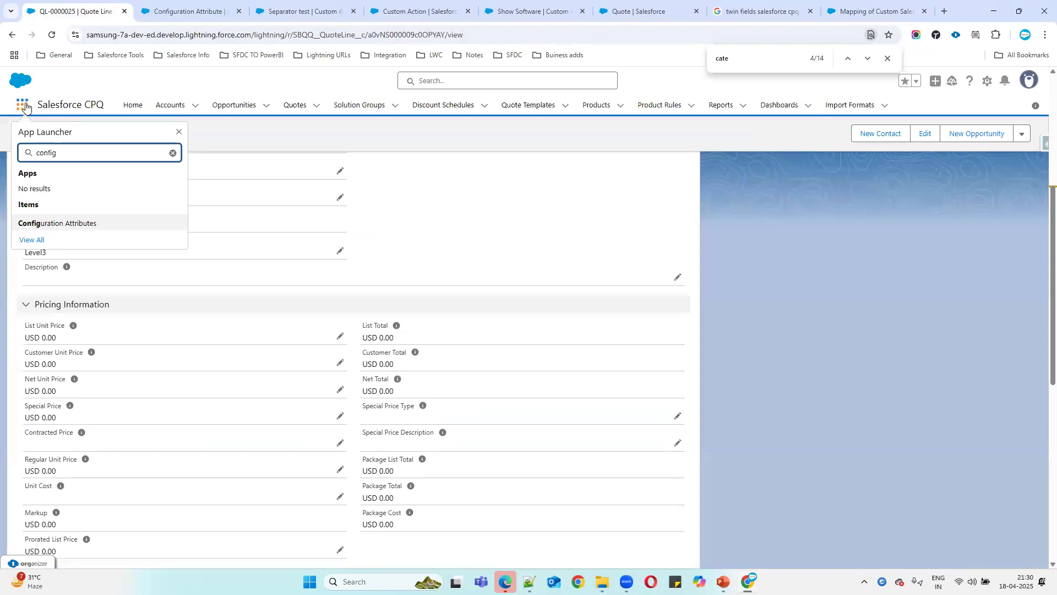
click(44, 224)
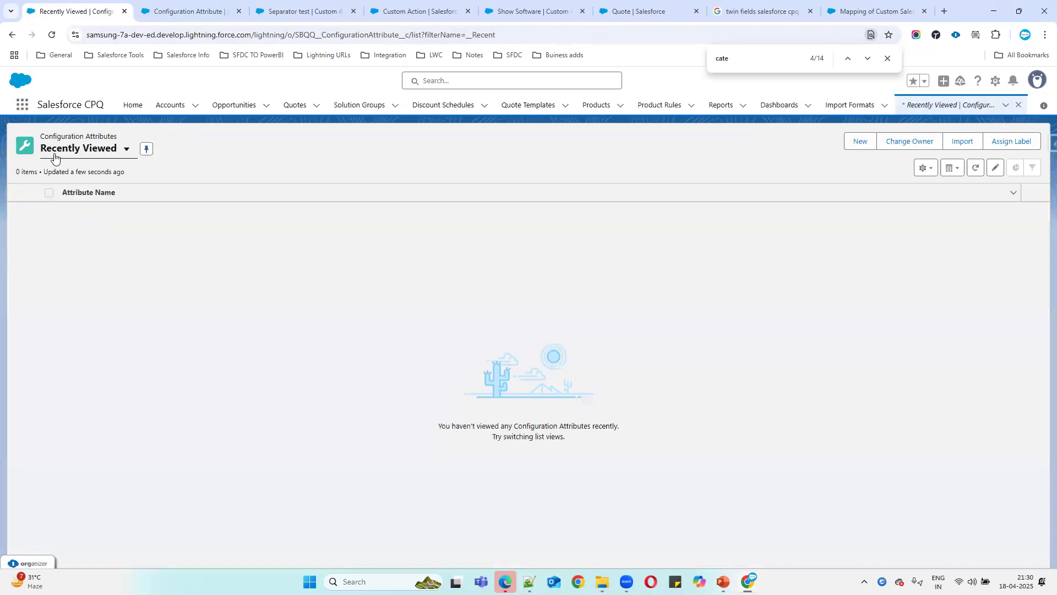
Start a new Configuration Attribute record with Attribute Name Language and Row Order 1
click(859, 142)
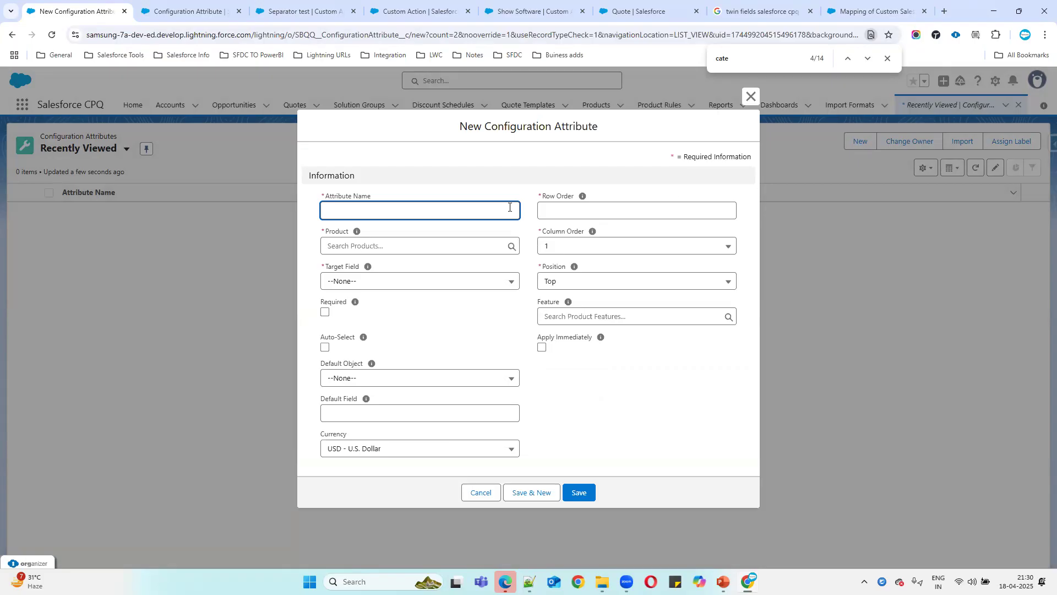
text(Language)
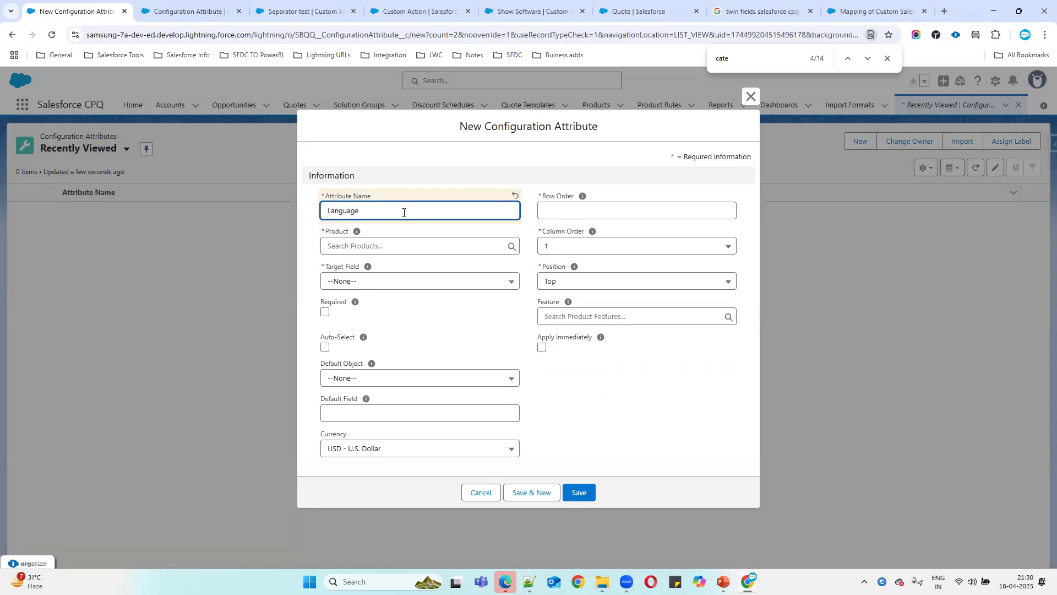
click(563, 216)
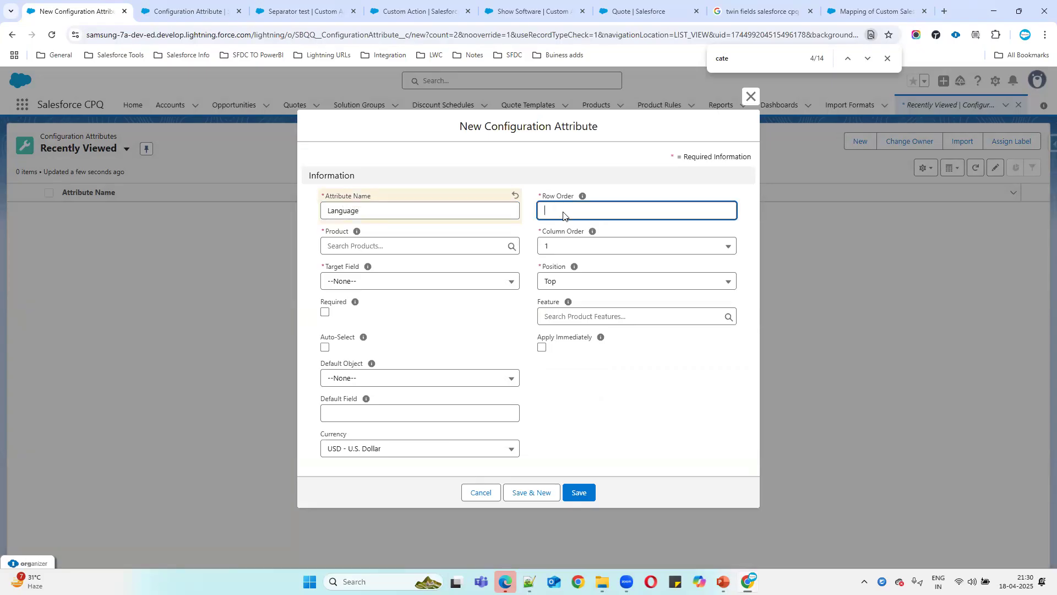
text(1)
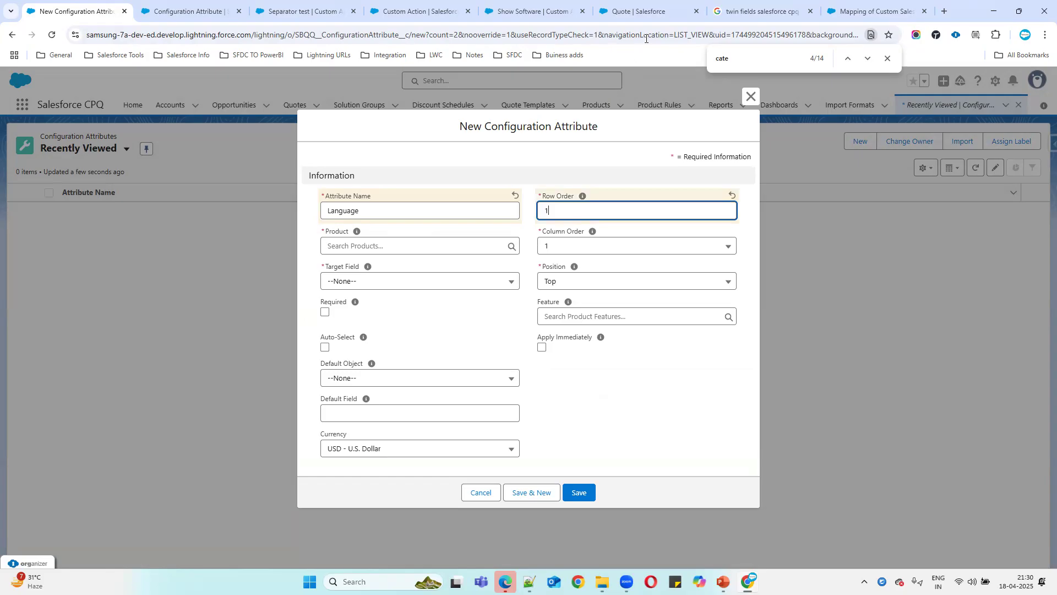
Examine the area below the Desktop Package heading on quote Q-00003's Configure Products page
click(638, 11)
scroll(323, 287, up, 5)
scroll(324, 286, up, 10)
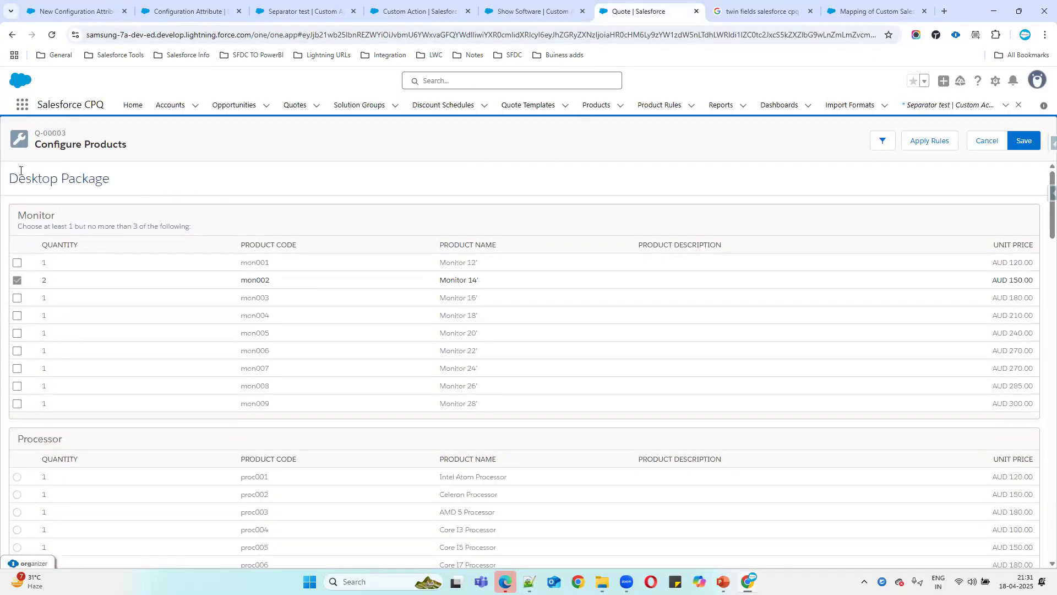
drag(18, 187, 460, 191)
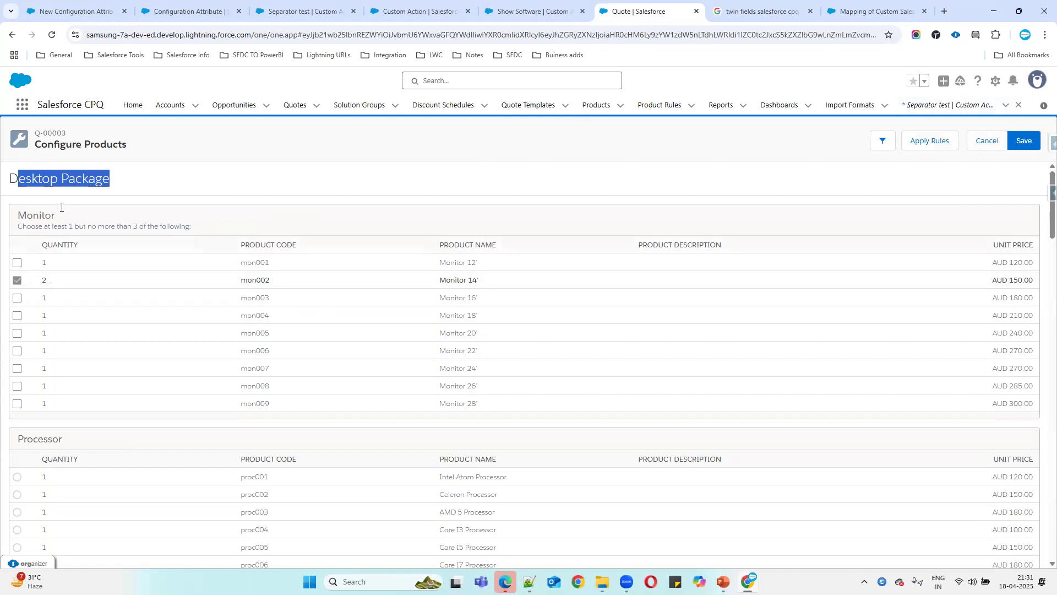
Return to the New Configuration Attribute form and choose 1 as the Column Order
click(83, 11)
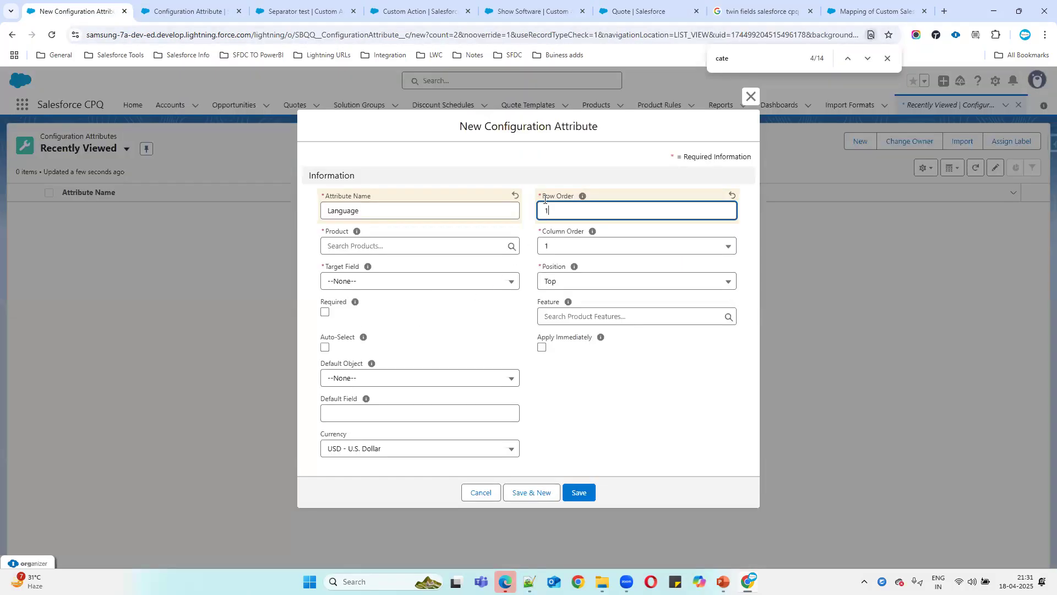
drag(557, 211, 502, 209)
click(573, 252)
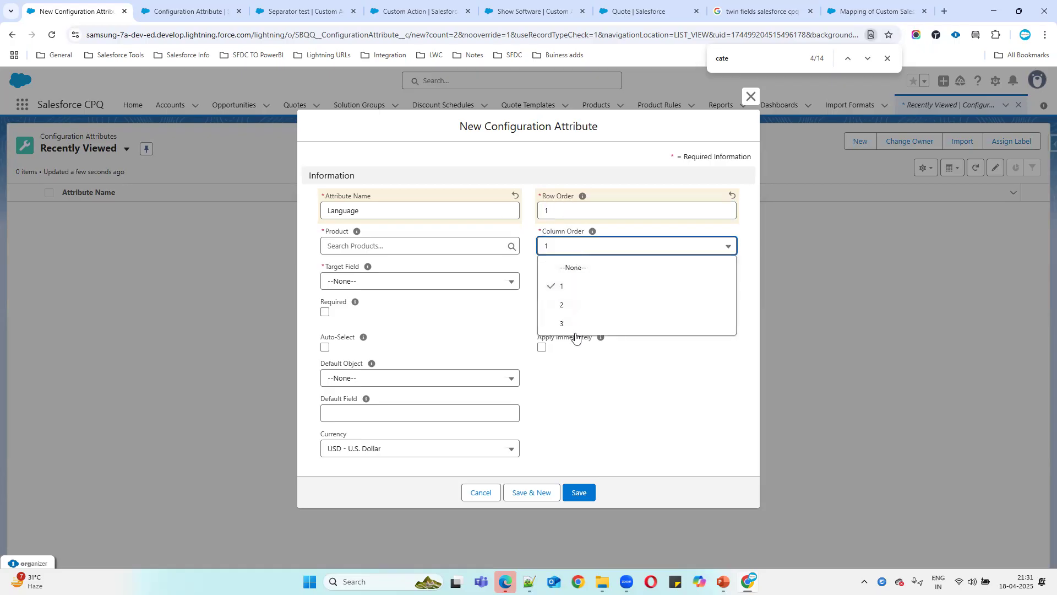
click(567, 286)
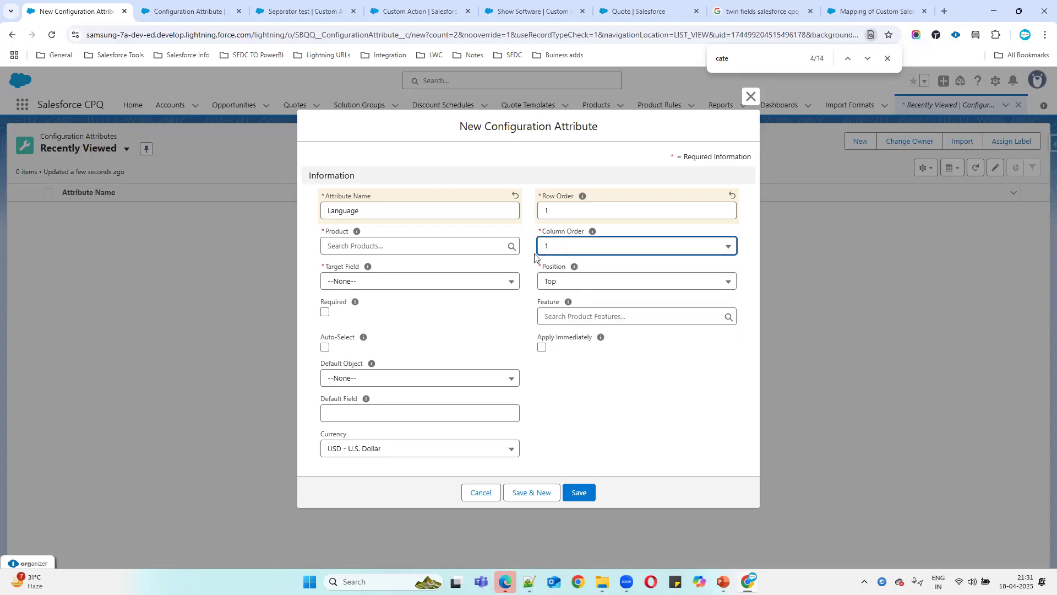
Set the Language attribute's Product to Desktop Package, Position to Top and Target Field to Language__c, and save the record
click(387, 247)
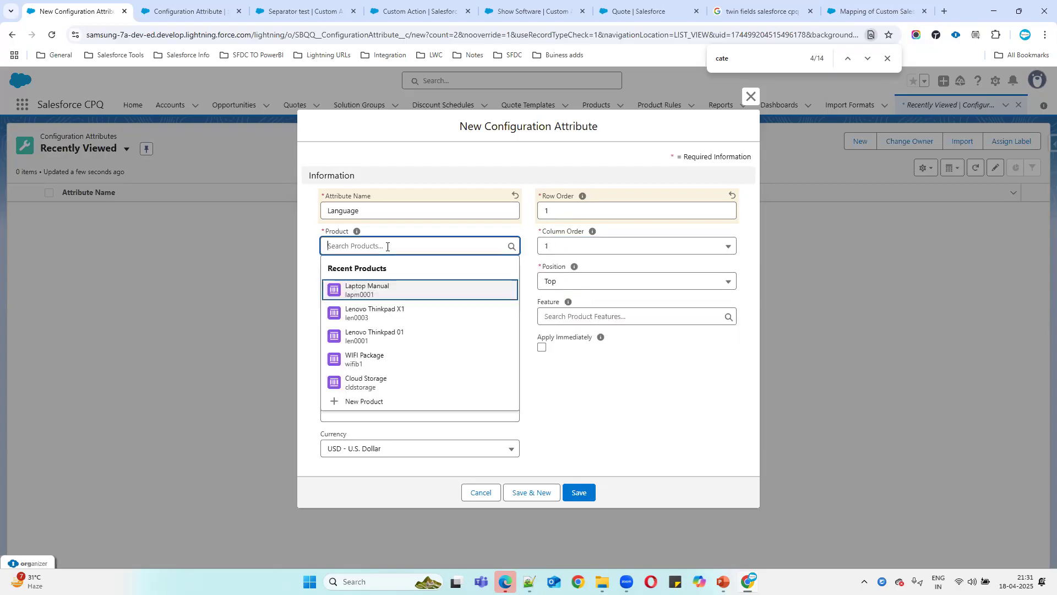
text(de)
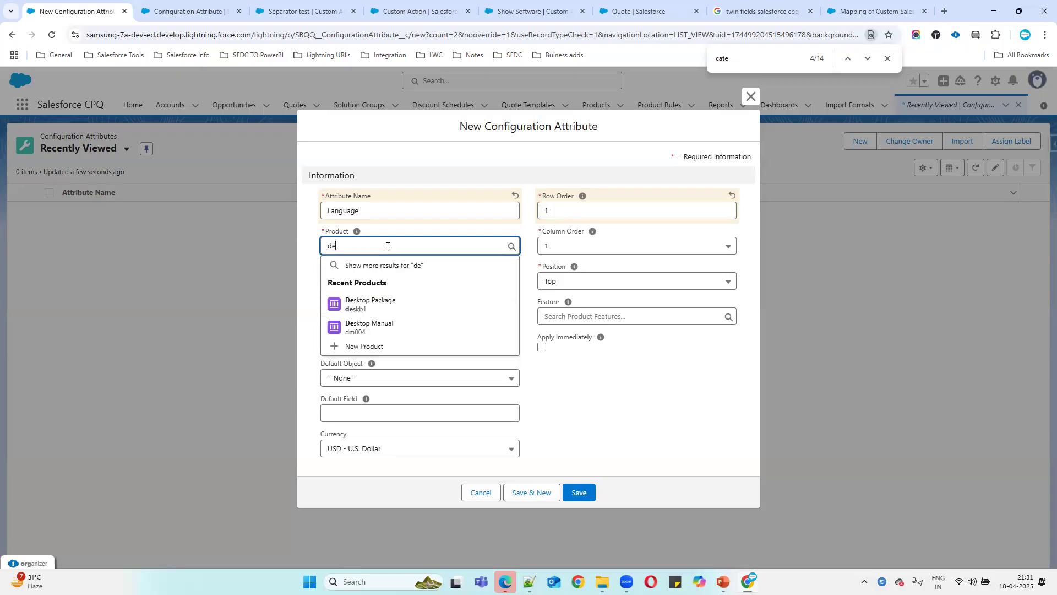
click(394, 302)
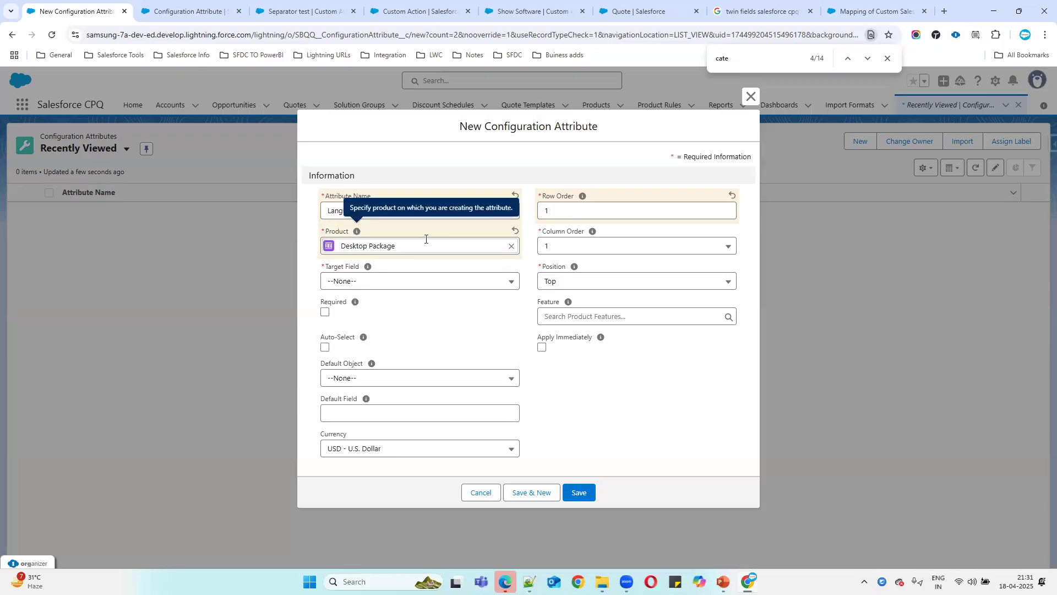
click(564, 281)
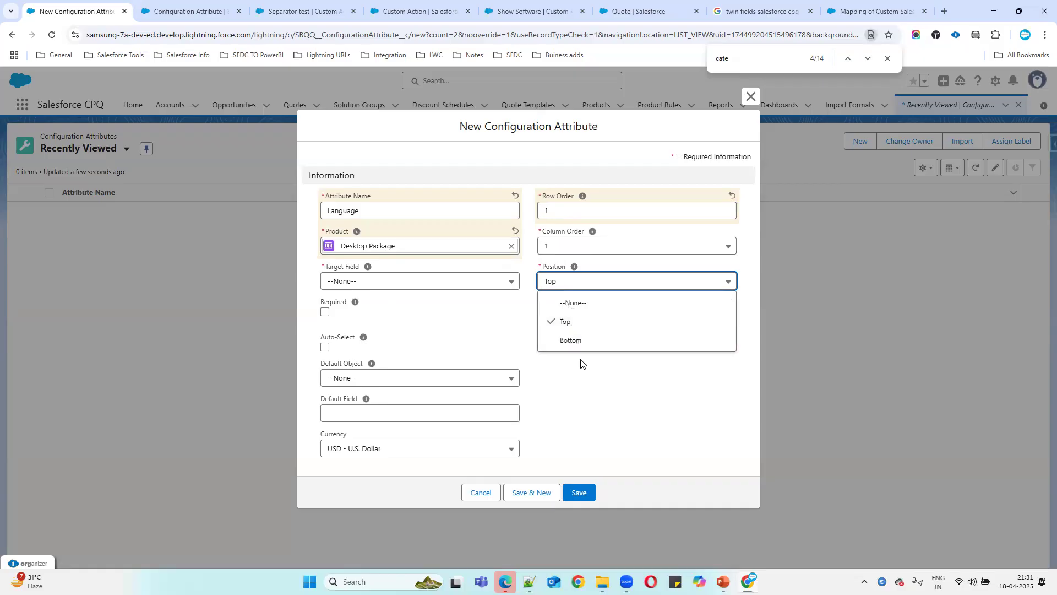
click(567, 322)
click(382, 281)
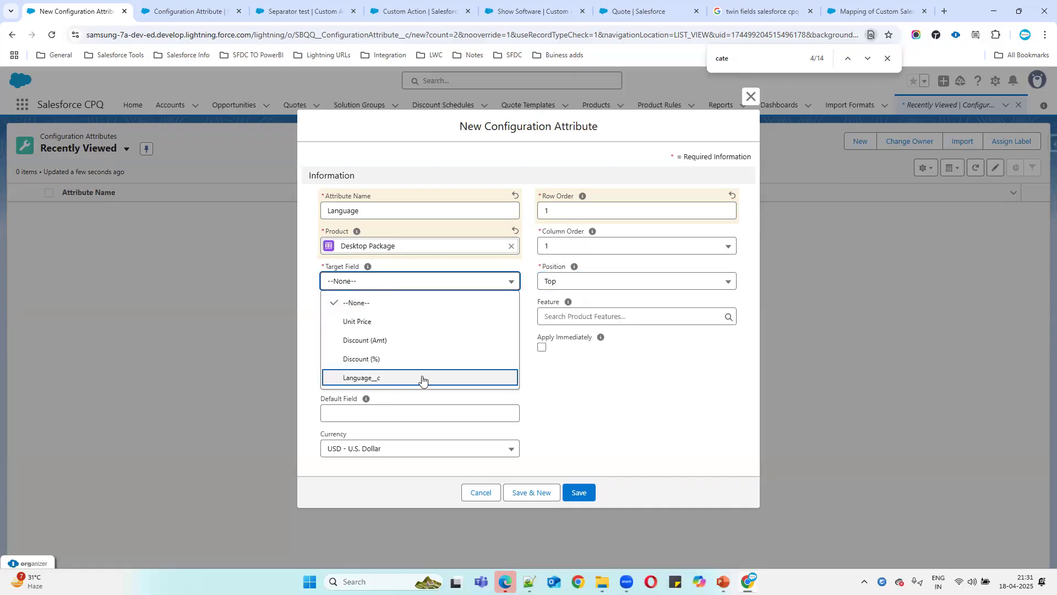
click(422, 378)
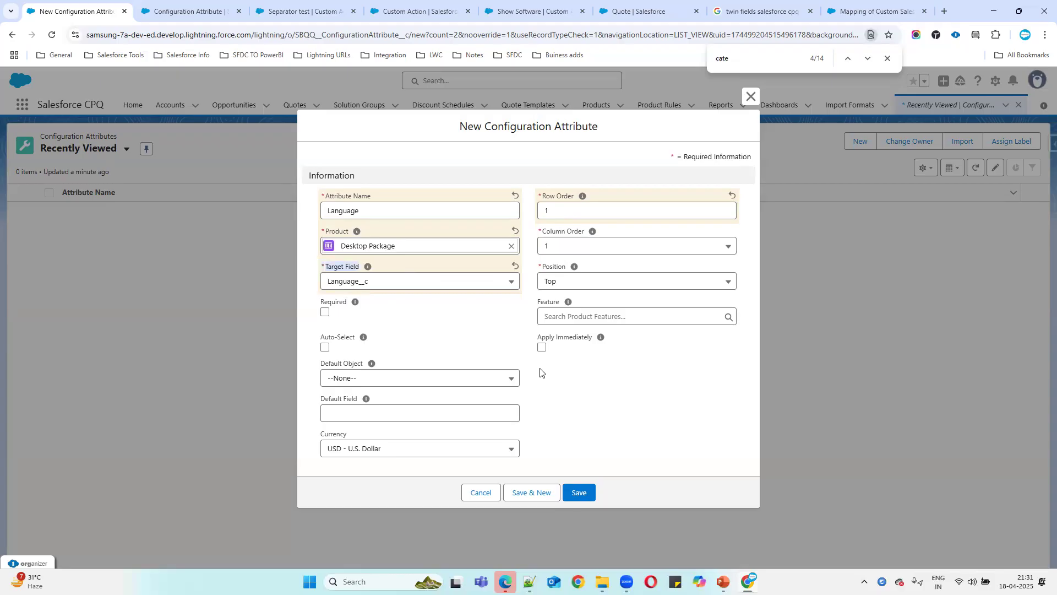
click(583, 493)
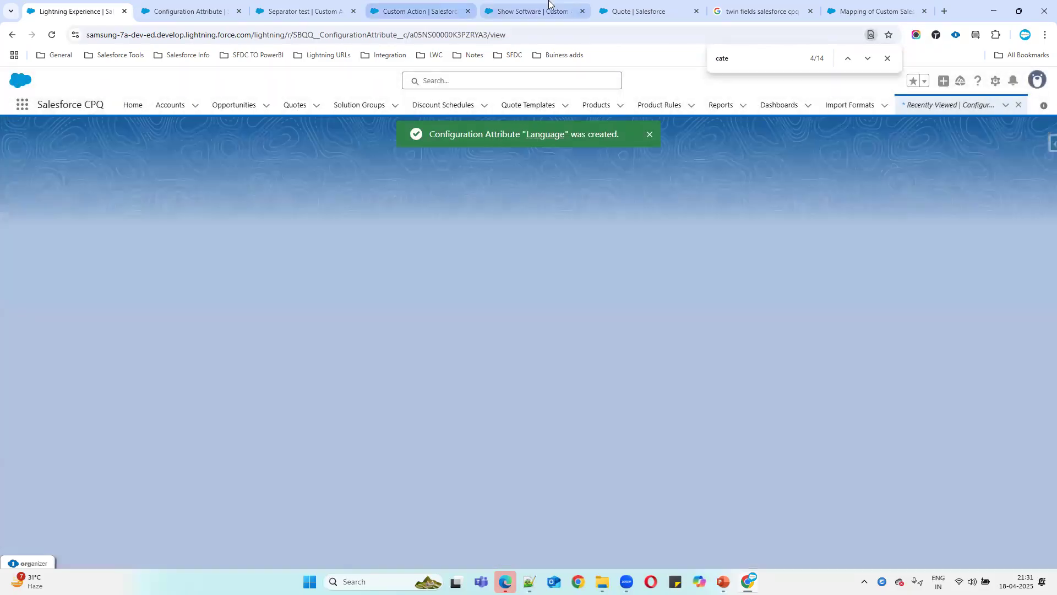
Reload quote Q-00003 and open the configuration of Desktop Package from the product selection, skipping Guided Selling
click(625, 8)
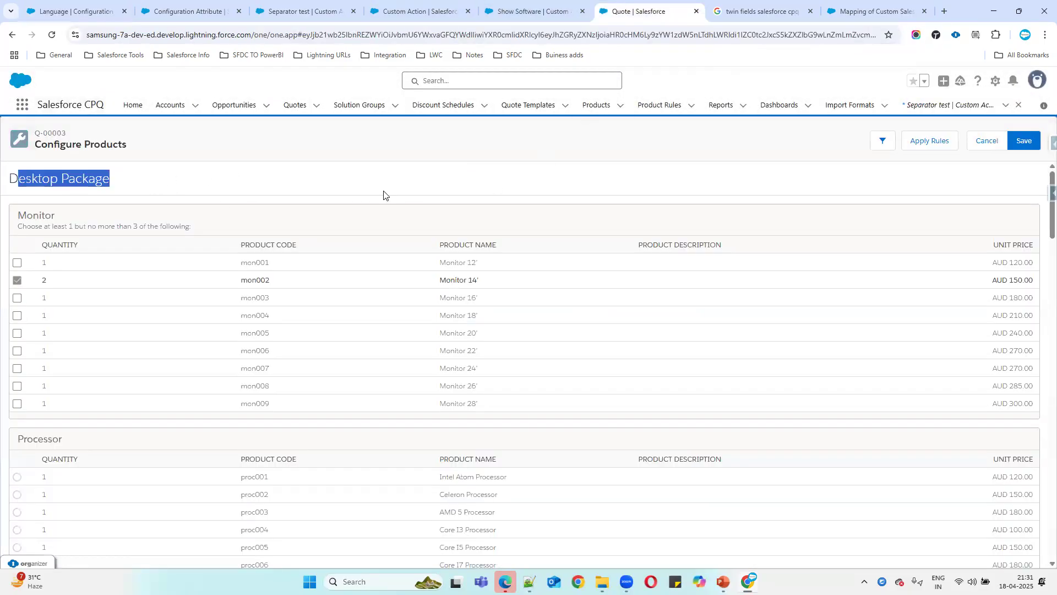
click(52, 34)
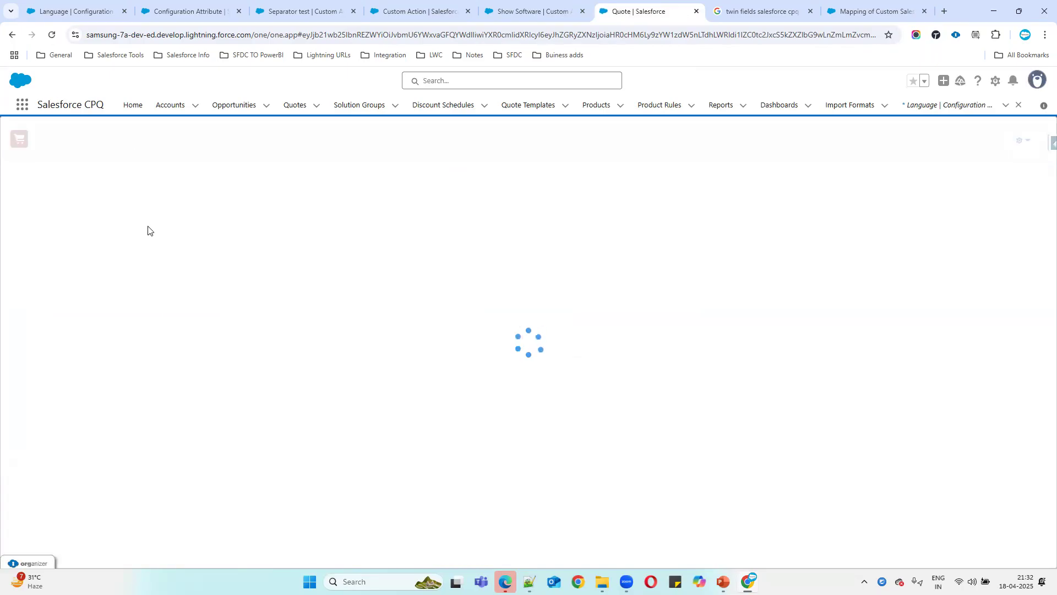
key(ctrl+1)
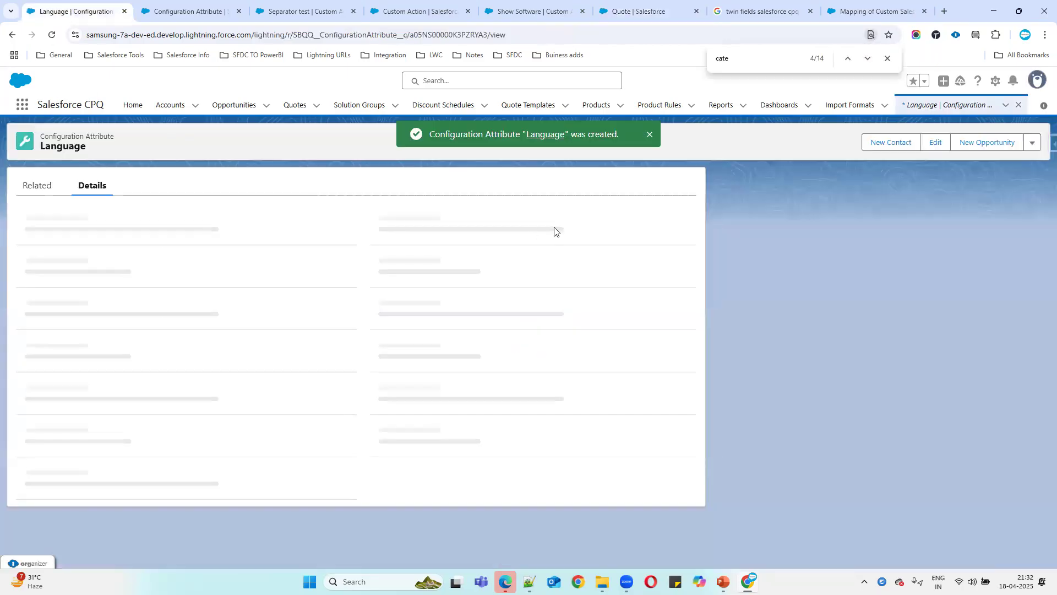
drag(370, 258, 356, 257)
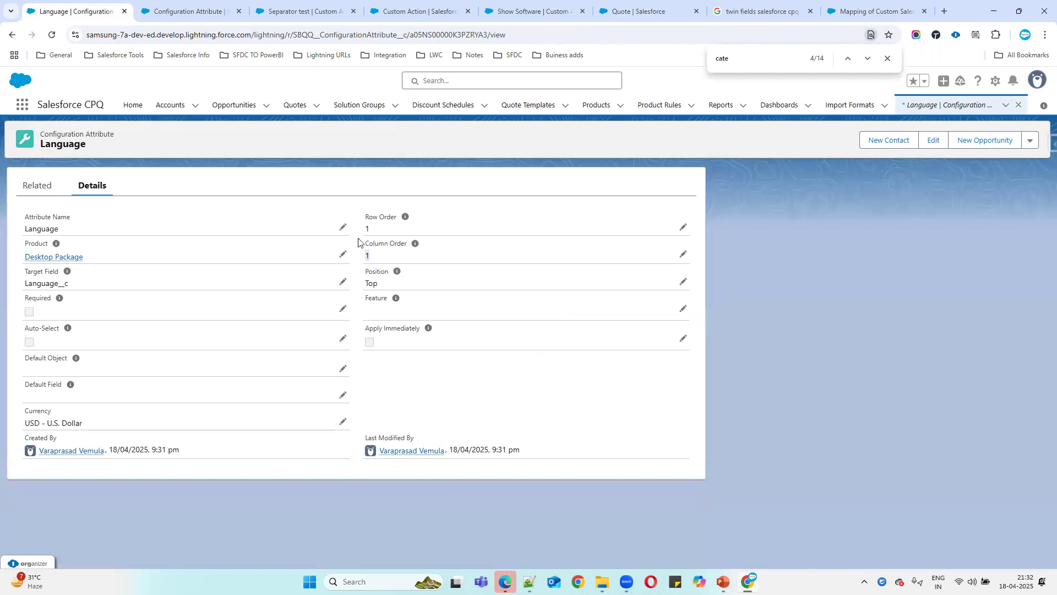
click(625, 14)
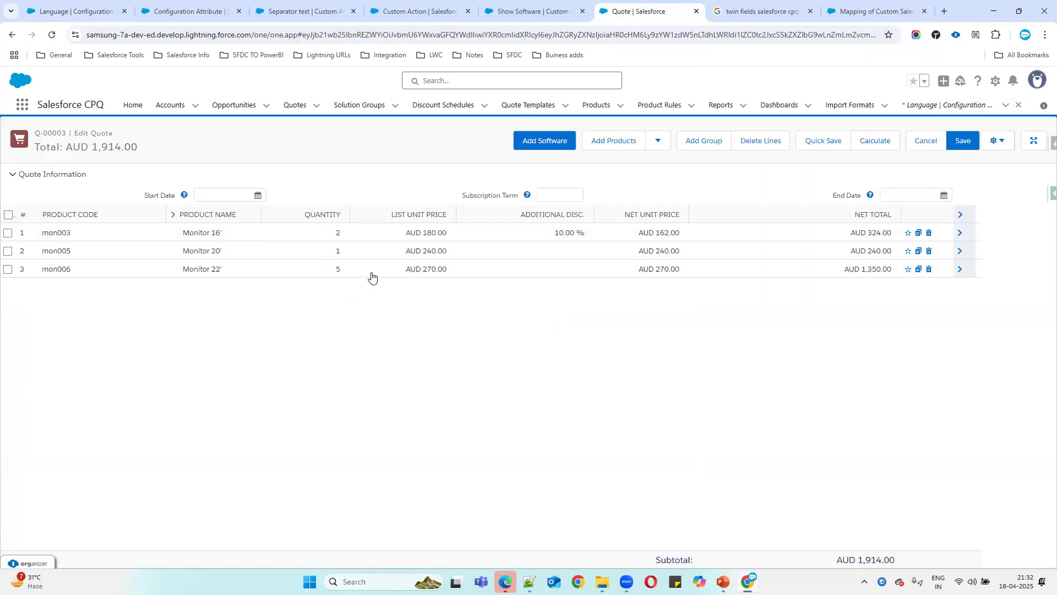
click(613, 145)
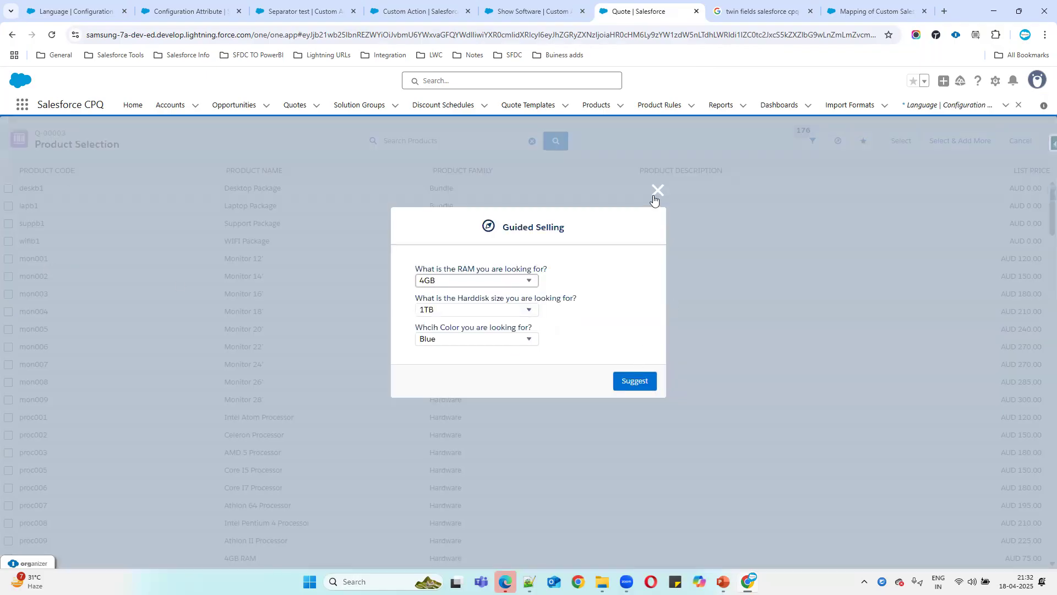
click(654, 197)
click(9, 189)
click(901, 140)
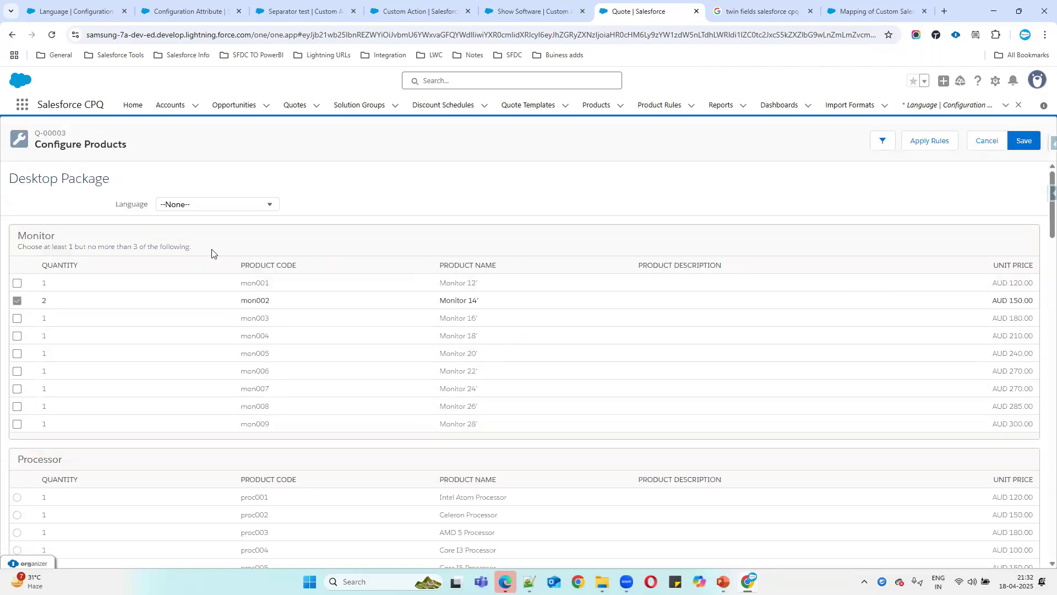
Try English and Spanish in the Language attribute under Desktop Package, and reopen its list of options
drag(114, 203, 300, 209)
click(209, 205)
click(199, 229)
click(199, 212)
click(200, 245)
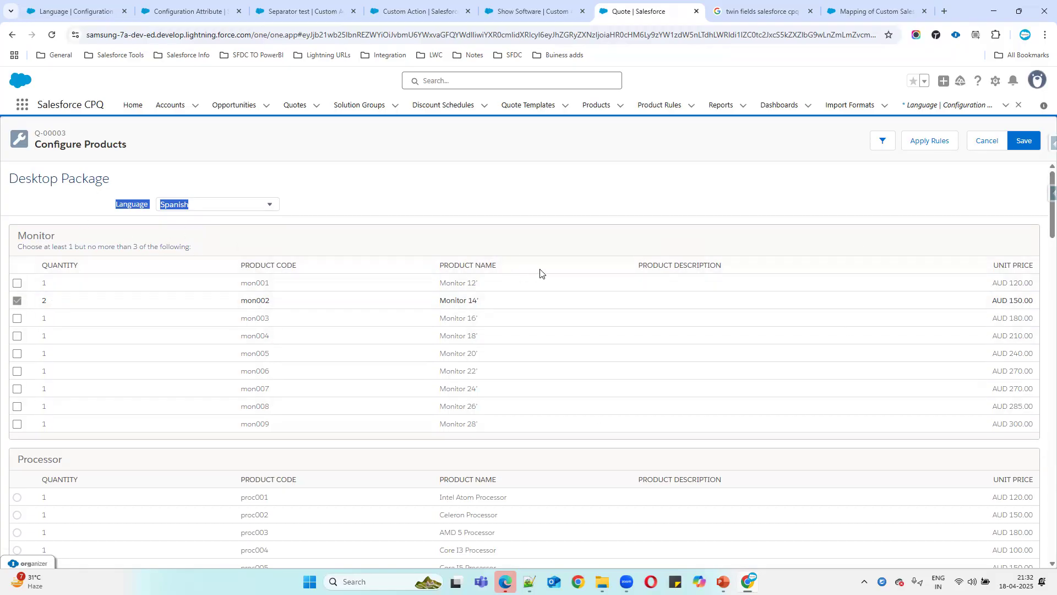
click(235, 207)
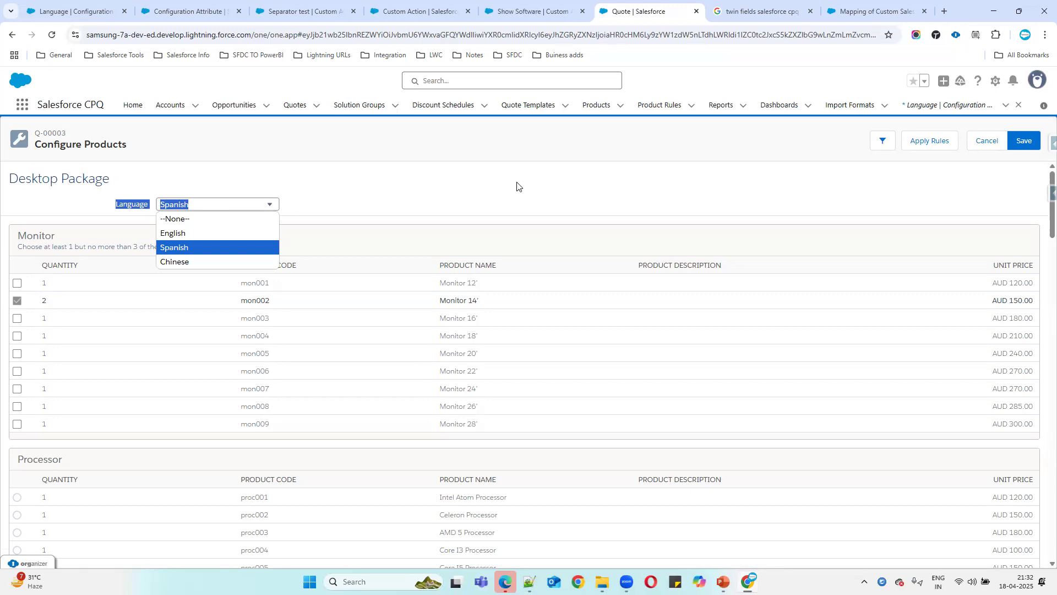
Return to the Language configuration attribute record, set its Column Order to 2 and save
key(ctrl+1)
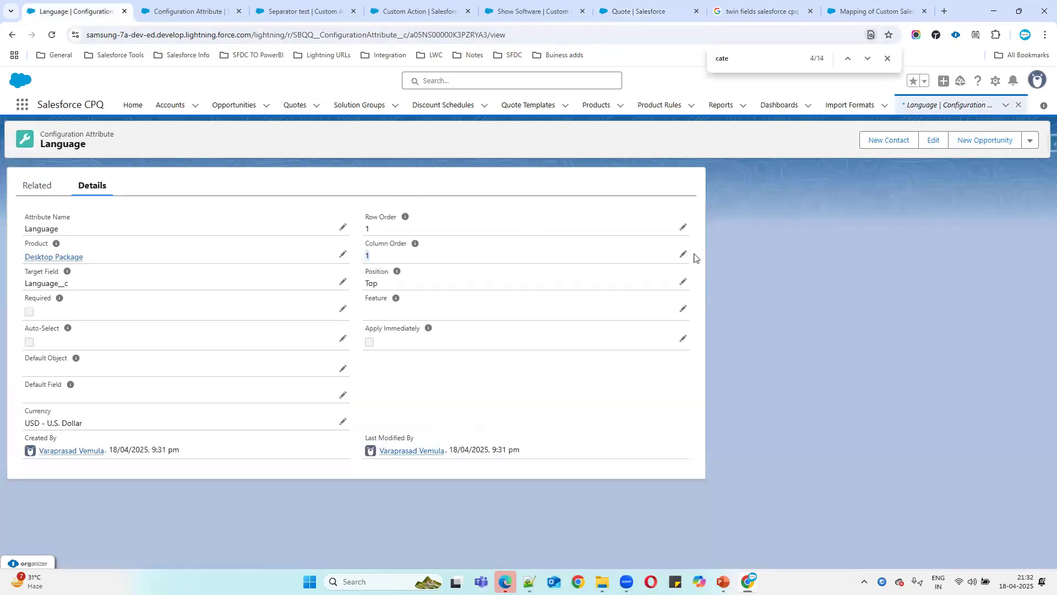
click(683, 254)
click(423, 292)
click(405, 349)
click(373, 556)
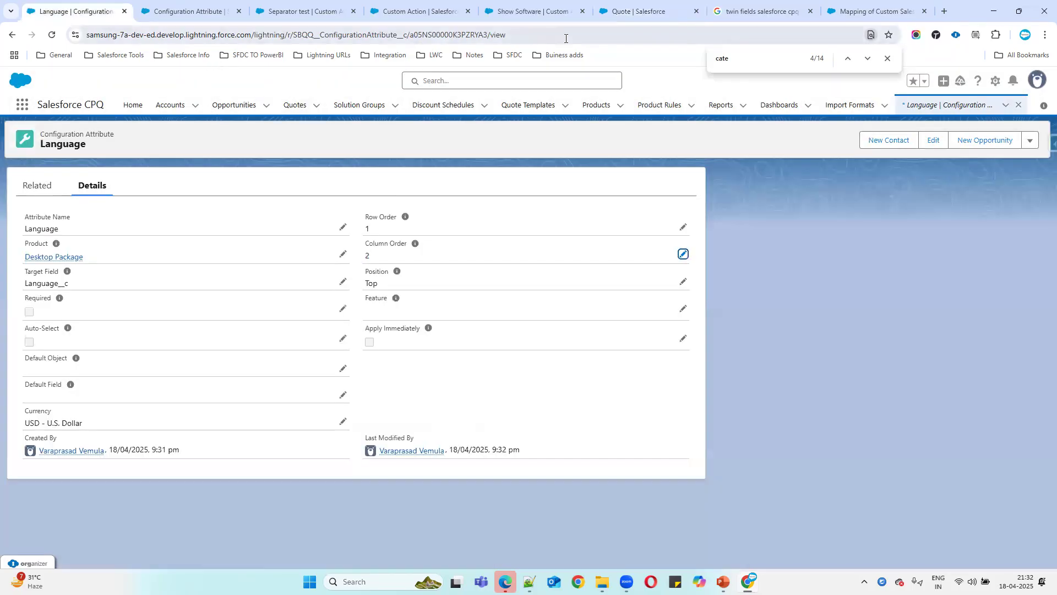
Refresh the quote to apply the new column order and configure Desktop Package again without Guided Selling
click(637, 15)
click(51, 37)
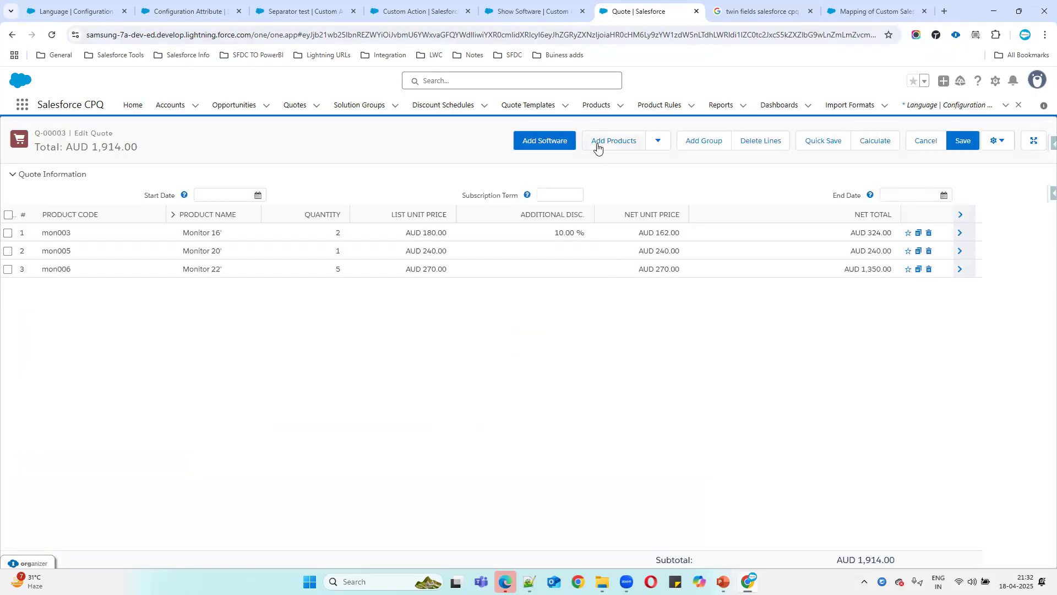
click(597, 144)
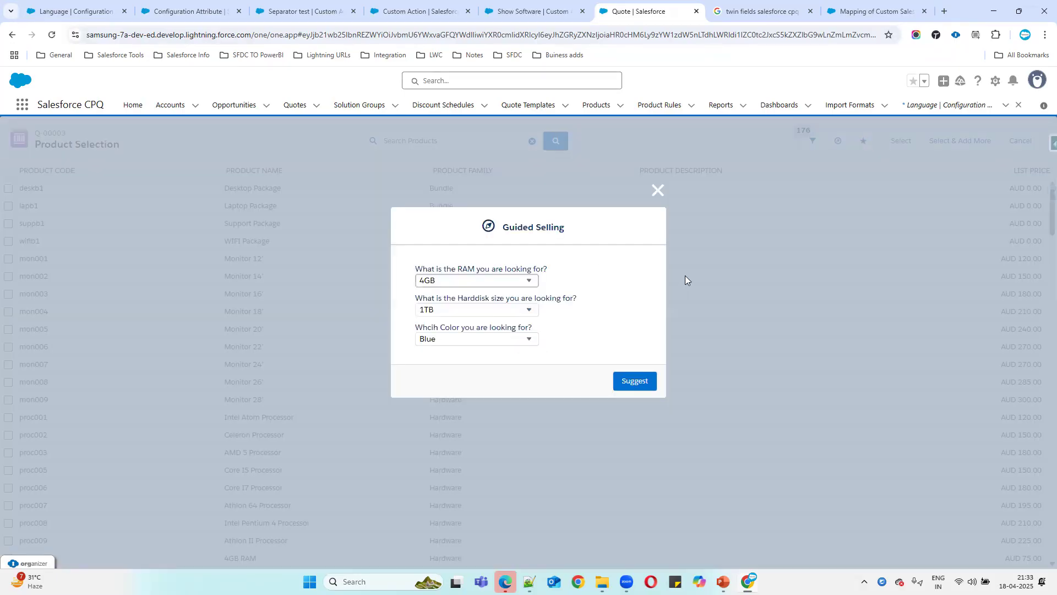
click(657, 192)
click(8, 188)
click(902, 141)
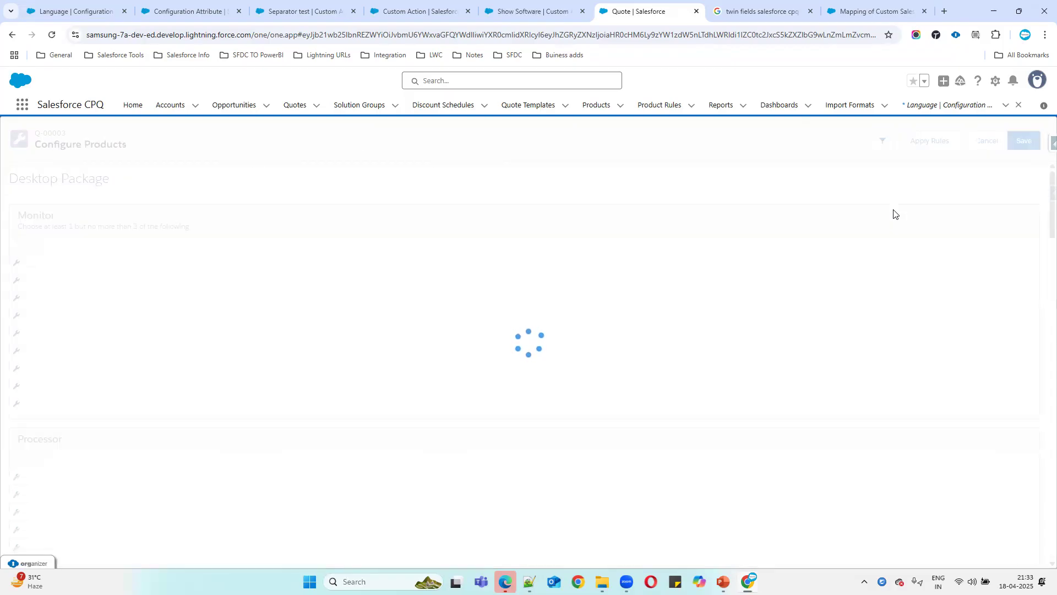
Choose Spanish as the Language for Desktop Package on the Configure Products page
click(495, 207)
click(543, 247)
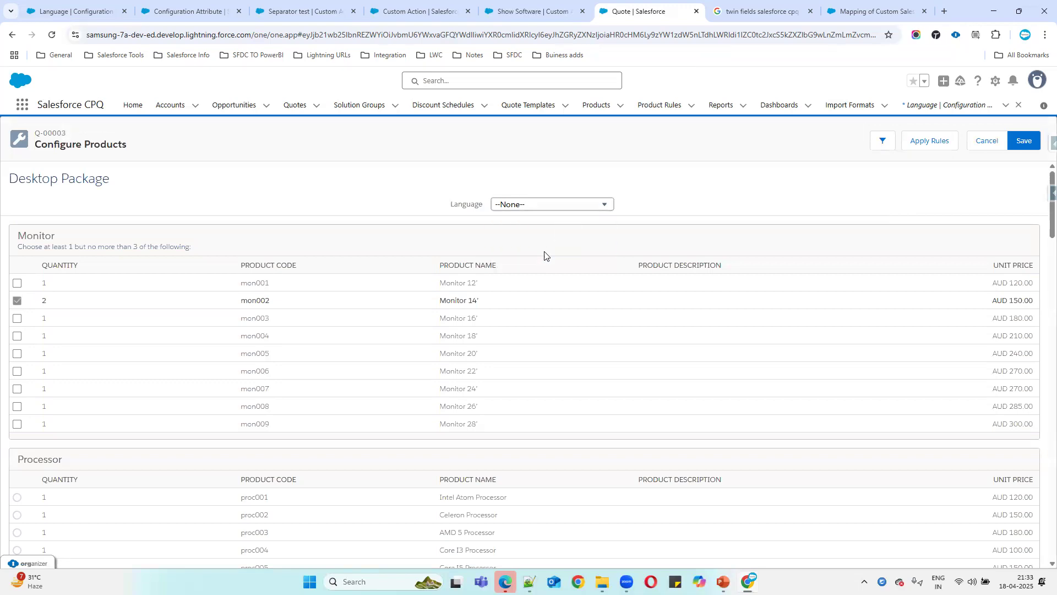
drag(430, 213, 776, 212)
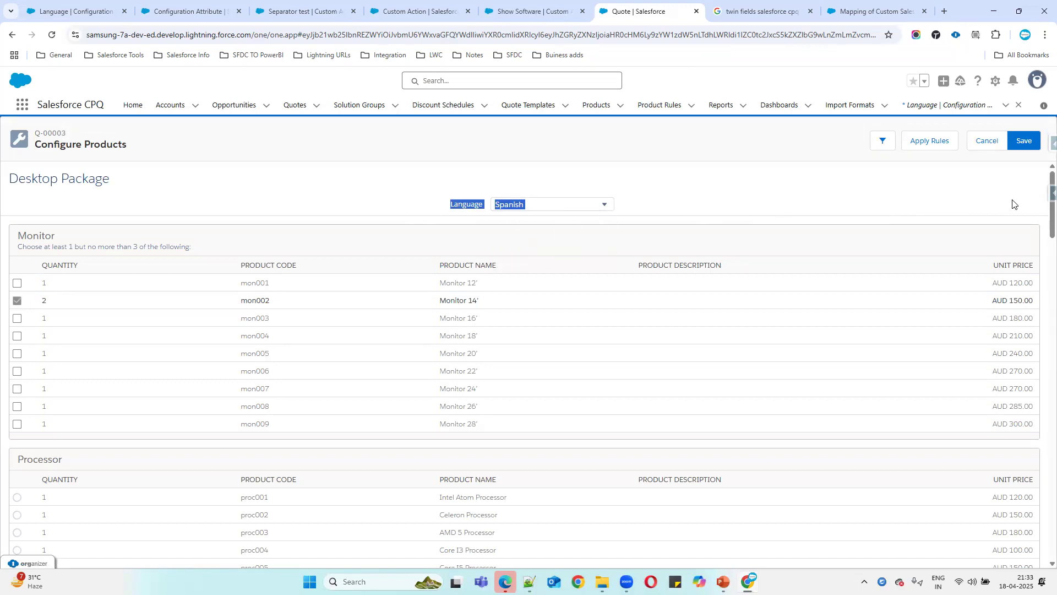
click(432, 208)
Examine Desktop Package's feature sections down to Miscellaneous, the attribute record's Position and Feature fields, and the Accessories section
scroll(625, 366, down, 20)
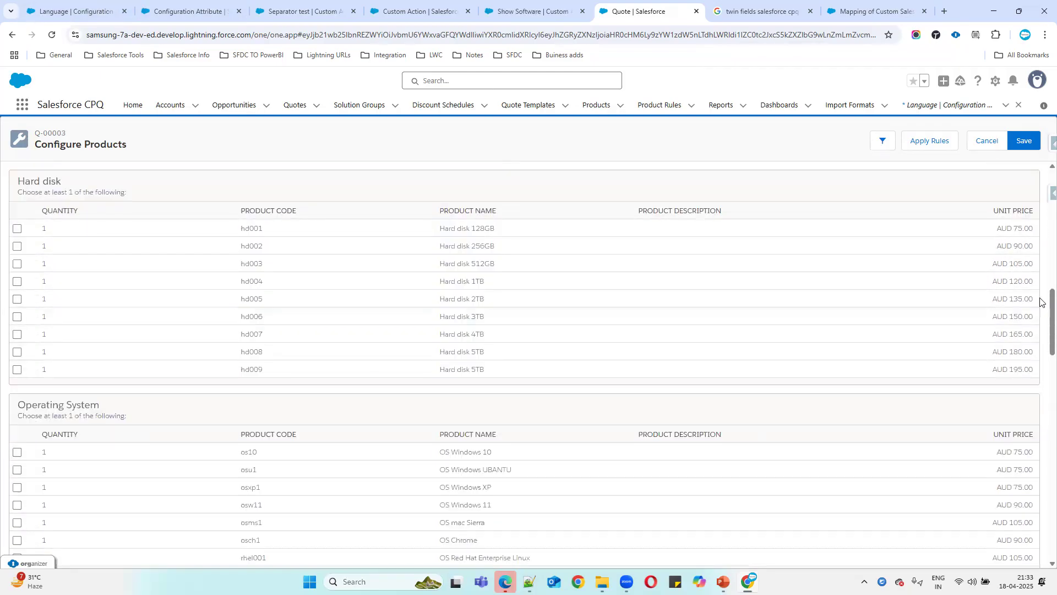
scroll(1042, 529, down, 5)
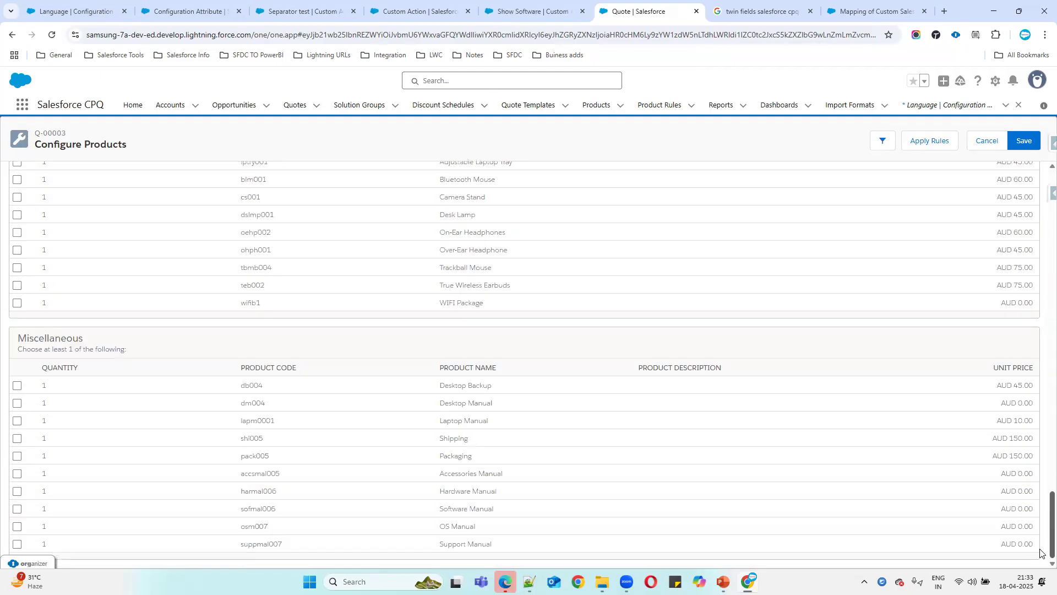
click(80, 11)
drag(363, 268, 482, 296)
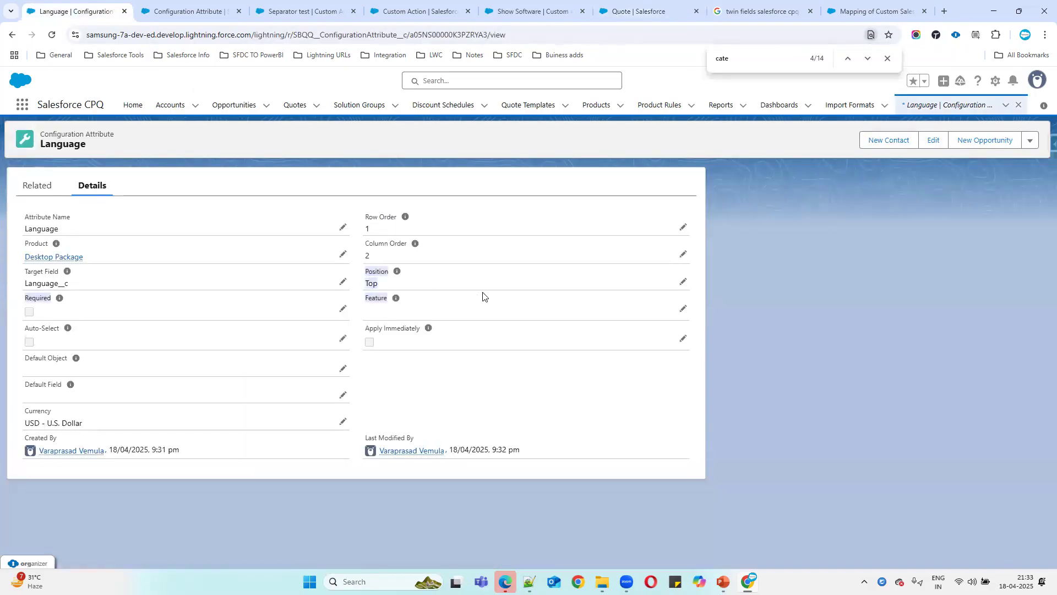
click(483, 291)
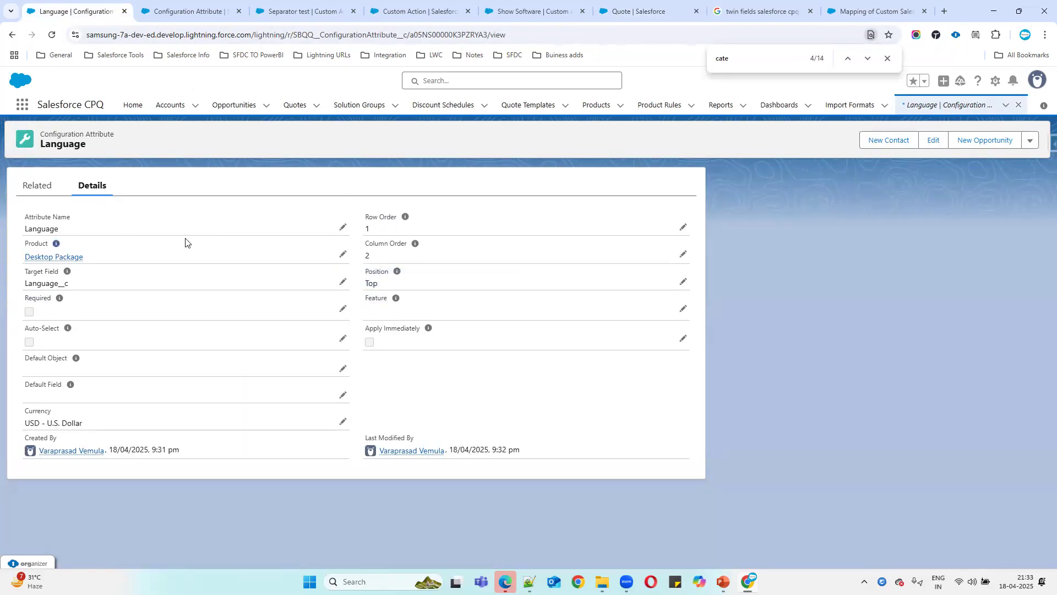
drag(26, 223, 103, 232)
click(638, 15)
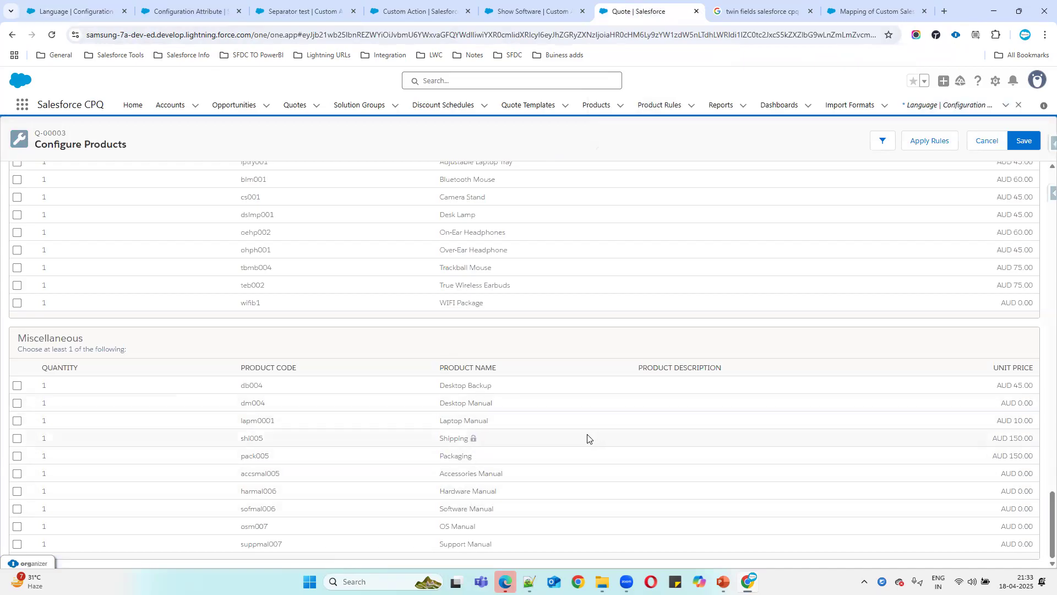
scroll(587, 439, up, 3)
scroll(581, 432, down, 6)
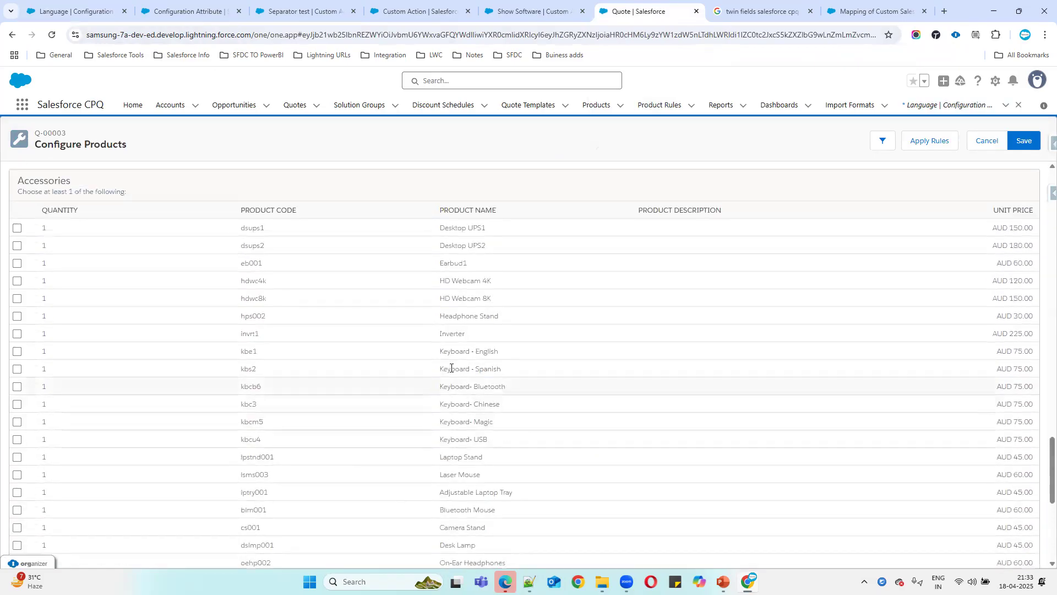
scroll(448, 365, up, 11)
drag(19, 292, 148, 295)
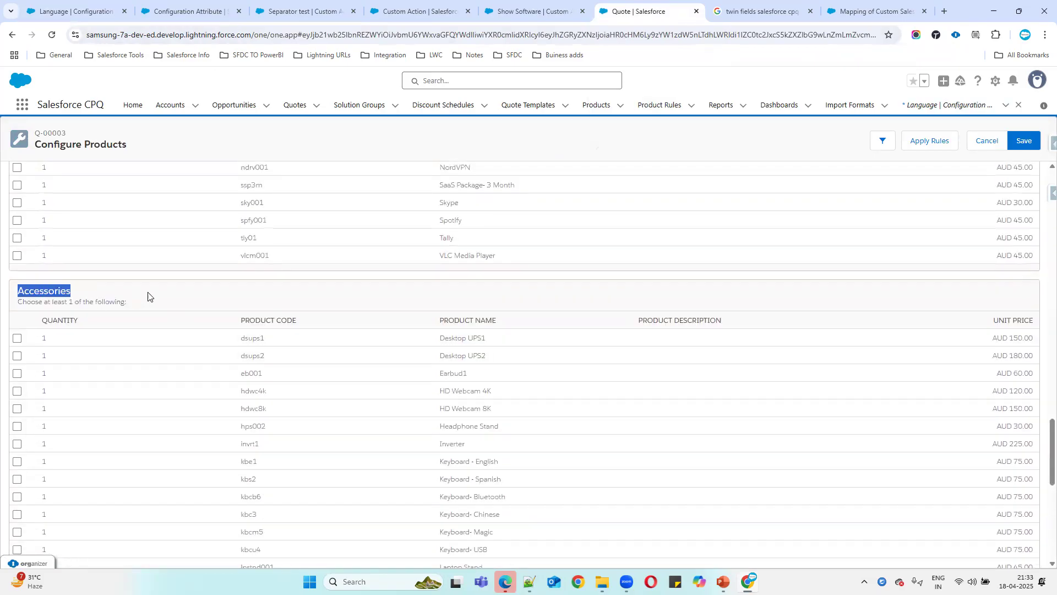
Set the Language configuration attribute's Feature to Accessories, copying the name from the quote's feature section, and save the record
click(71, 12)
click(683, 312)
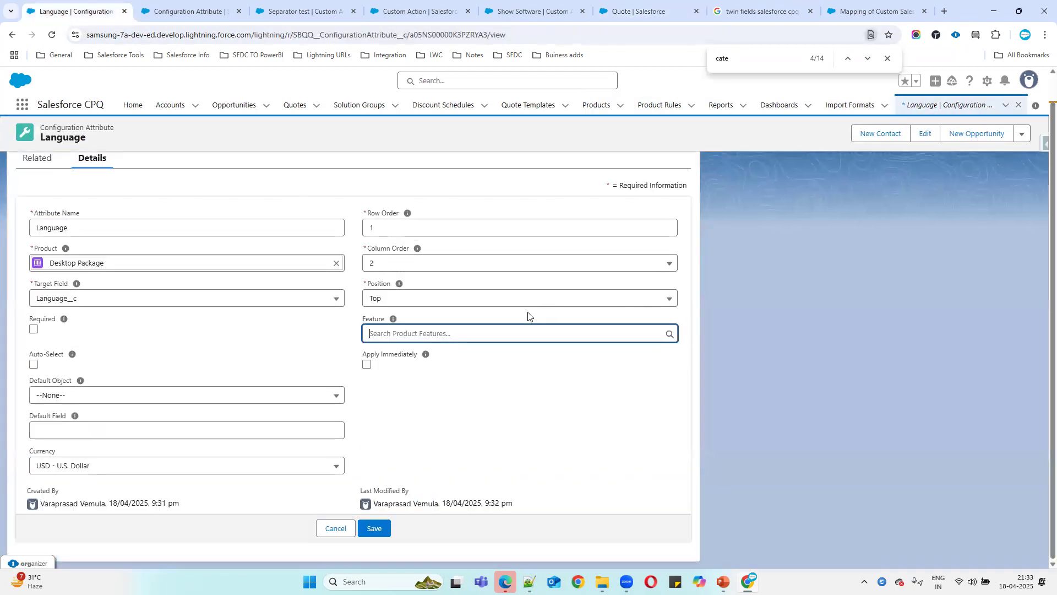
click(456, 331)
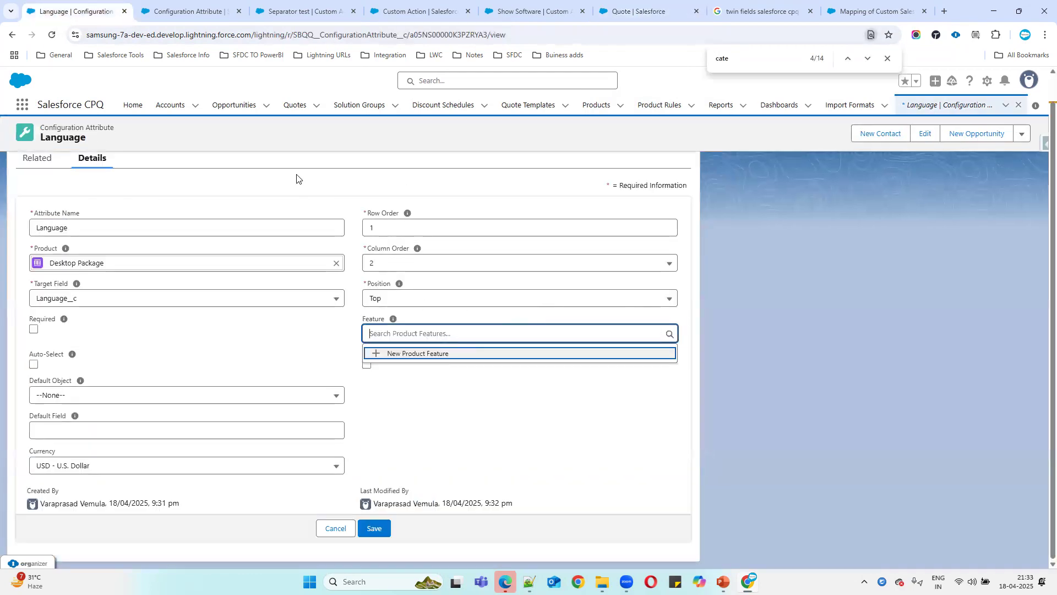
click(639, 11)
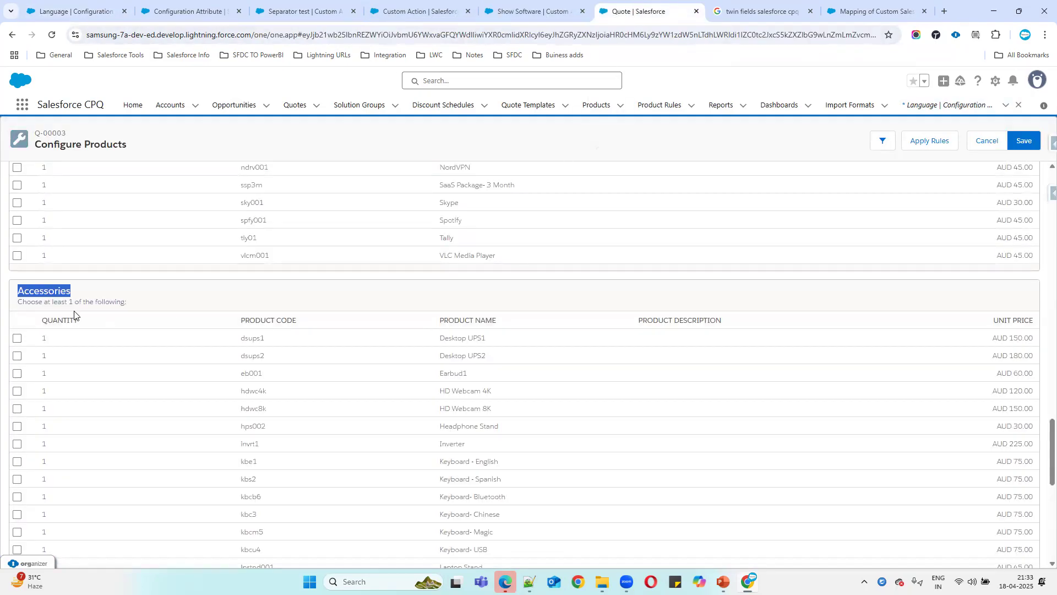
right_click(52, 288)
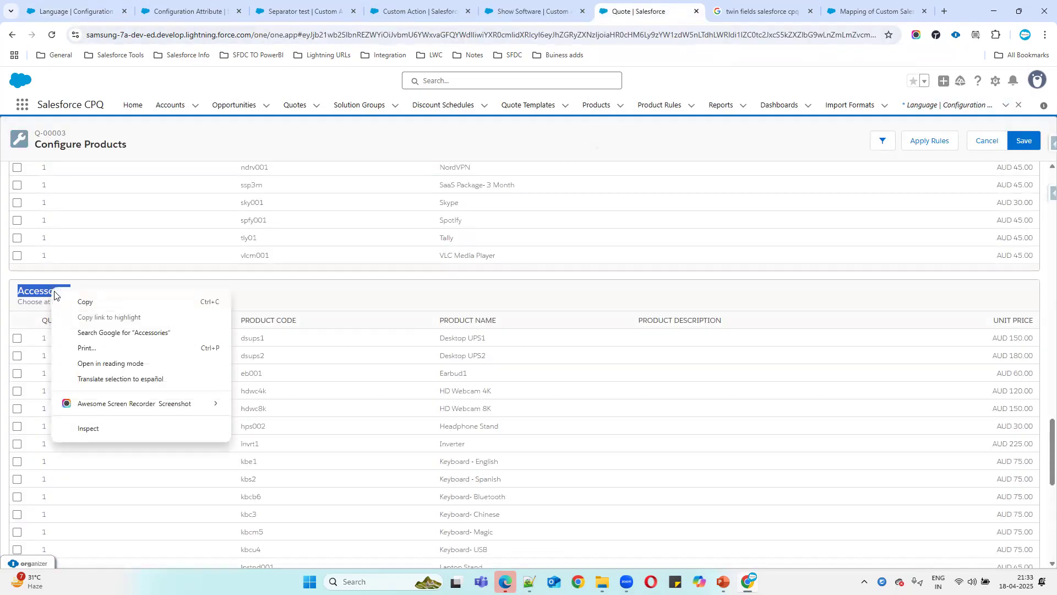
click(94, 303)
click(60, 12)
click(444, 330)
key(ctrl+v)
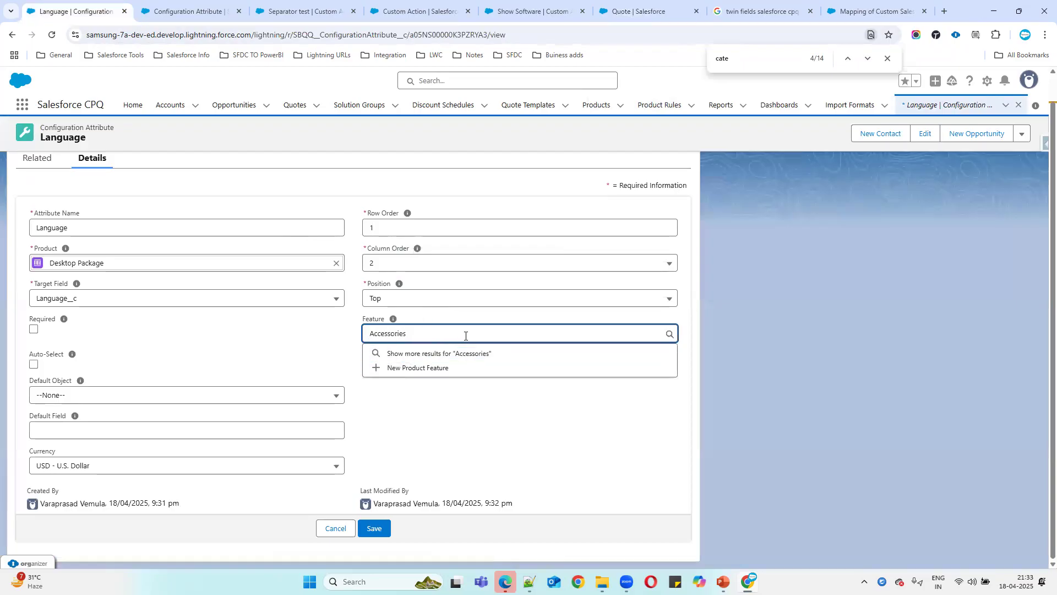
click(418, 370)
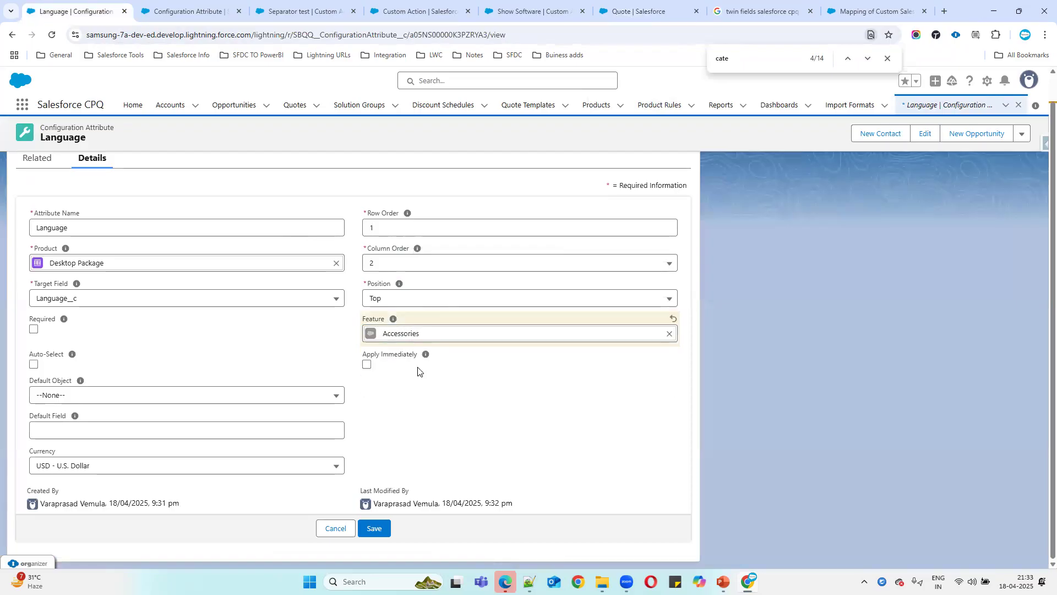
click(376, 529)
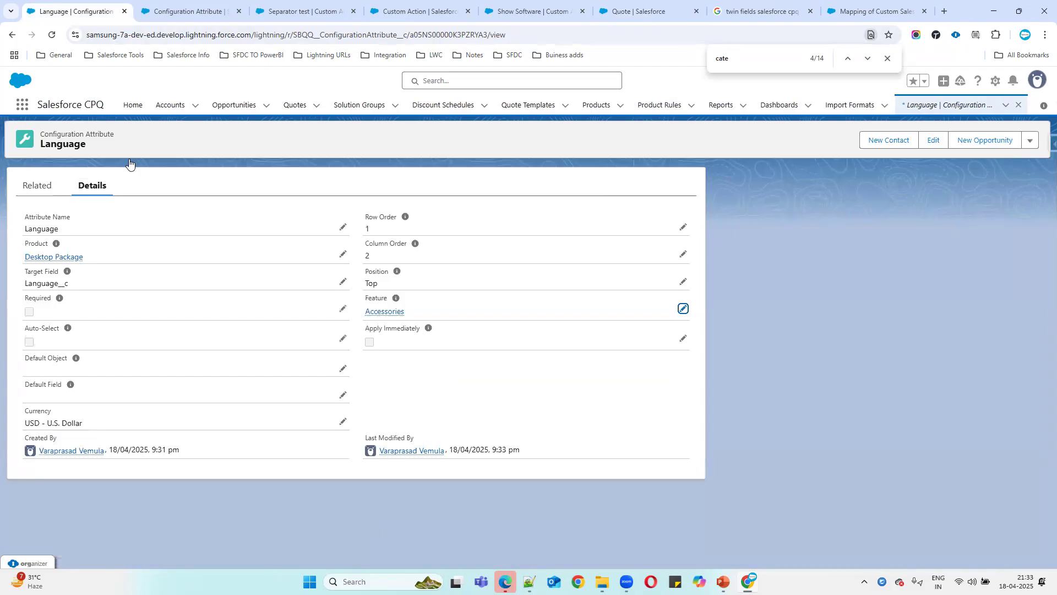
Refresh the quote to load the feature link and add Desktop Package for configuration without Guided Selling
click(628, 11)
click(52, 34)
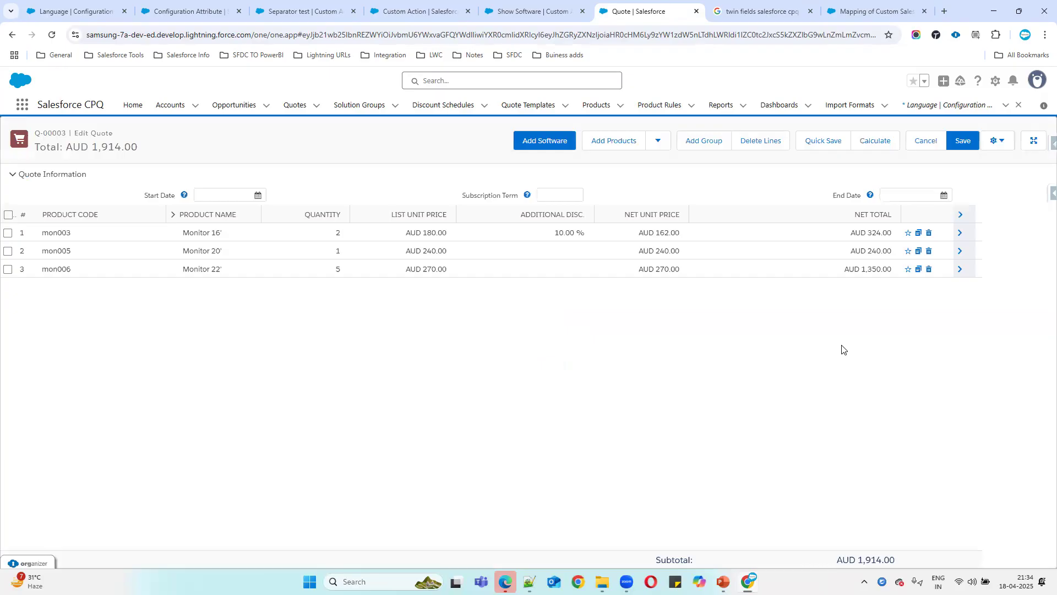
click(605, 146)
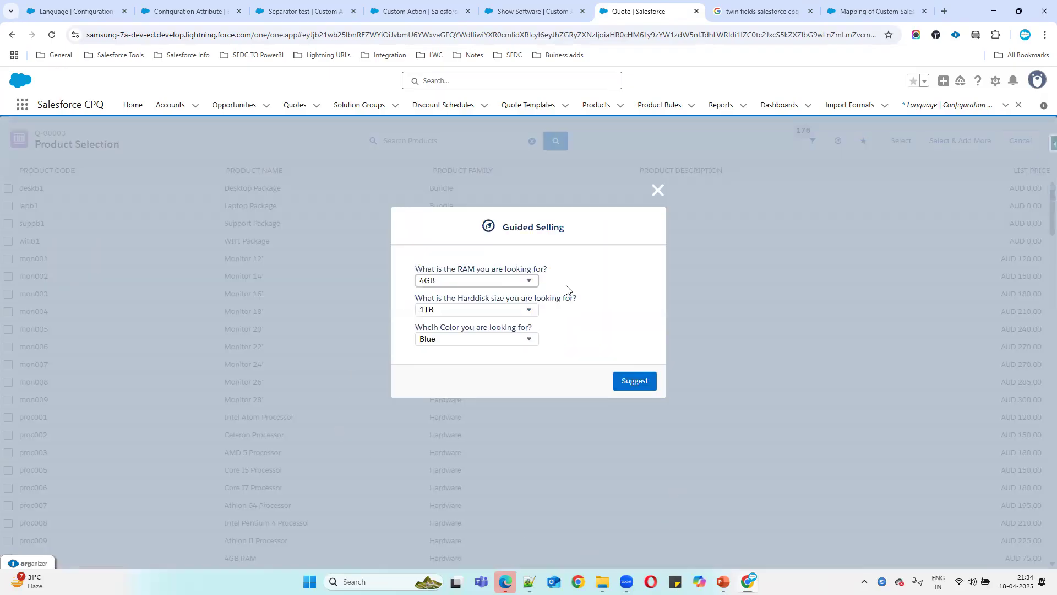
click(646, 198)
click(9, 188)
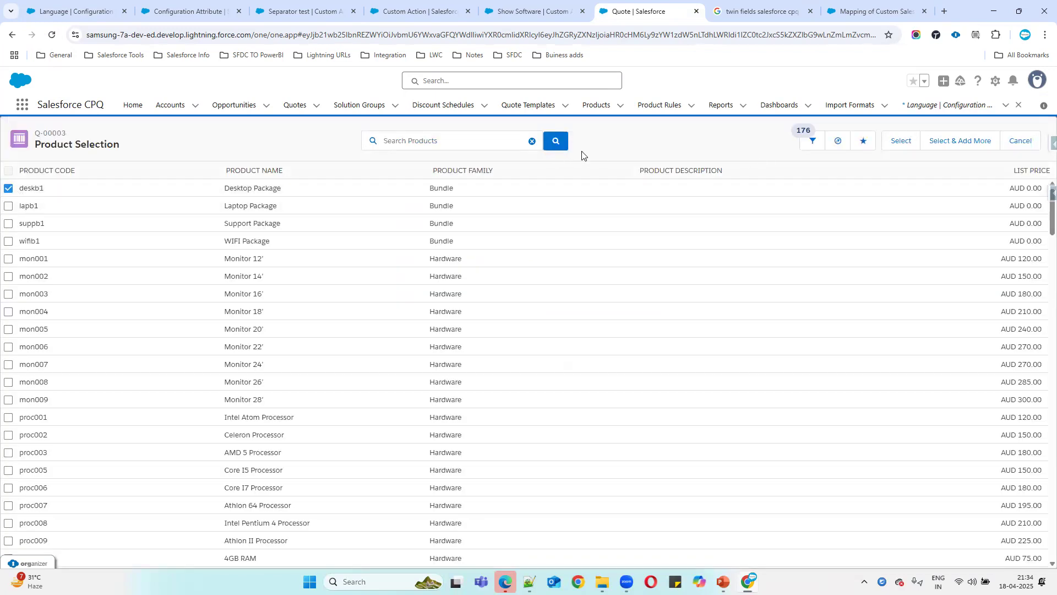
click(900, 141)
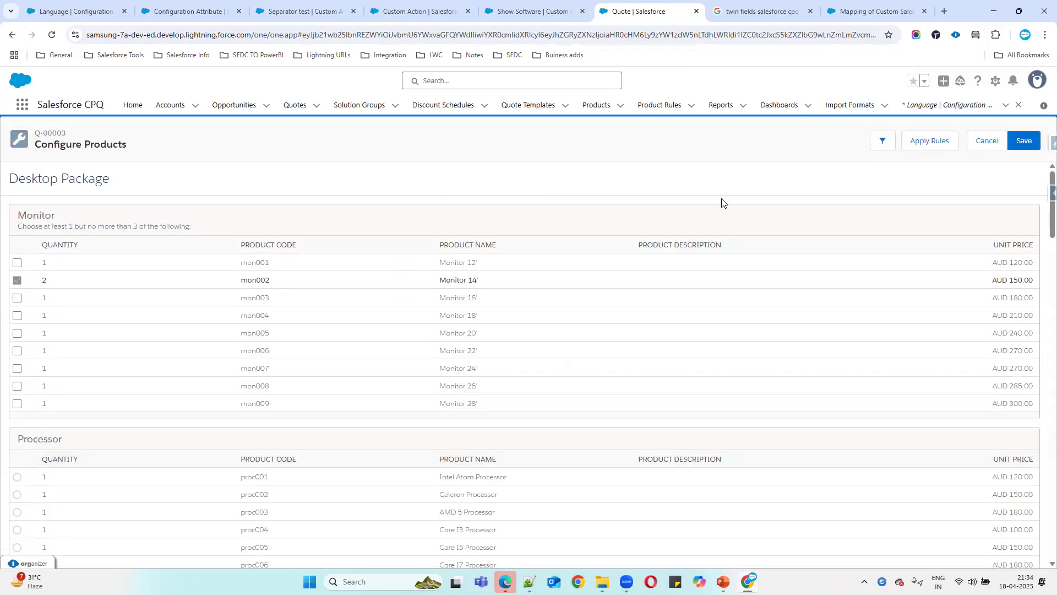
Choose English as the Language inside the Accessories section and highlight that section's header with the attribute
scroll(914, 269, down, 15)
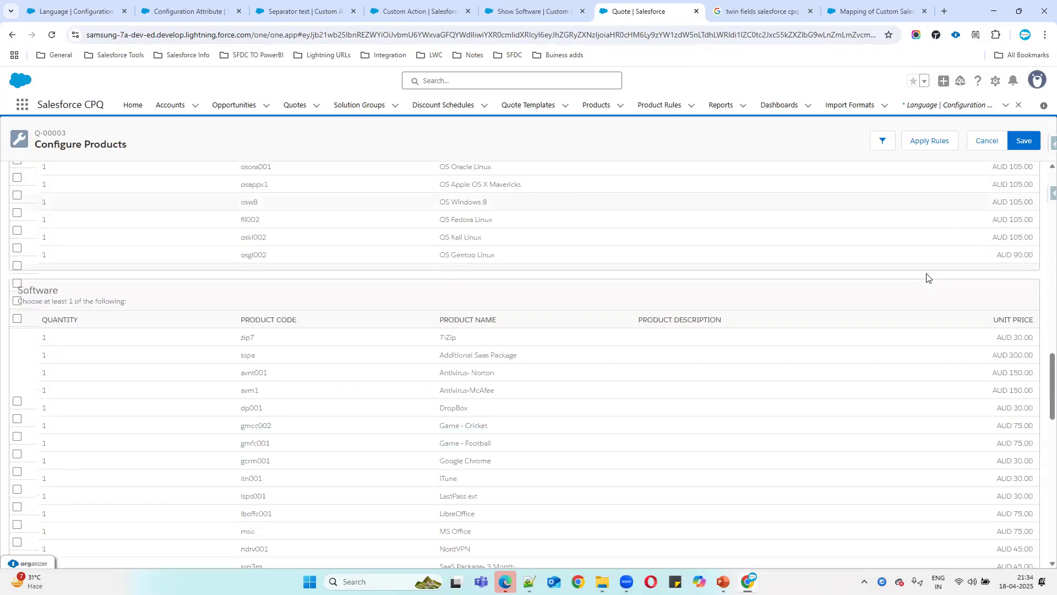
scroll(370, 298, down, 6)
click(521, 370)
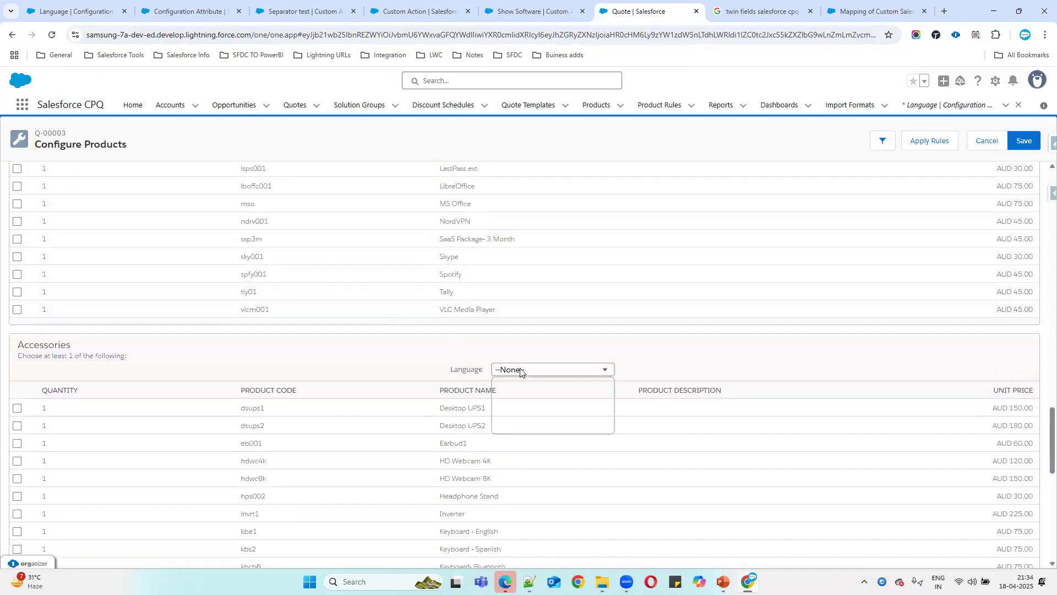
click(512, 398)
drag(19, 342, 925, 367)
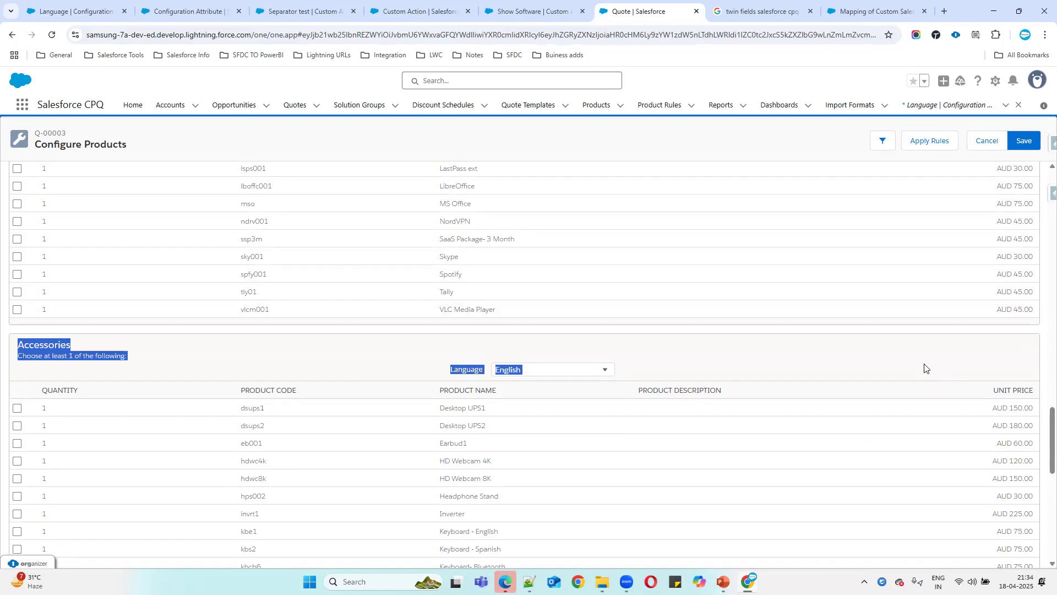
Clear the Feature value on the Language configuration attribute record and save it
click(69, 20)
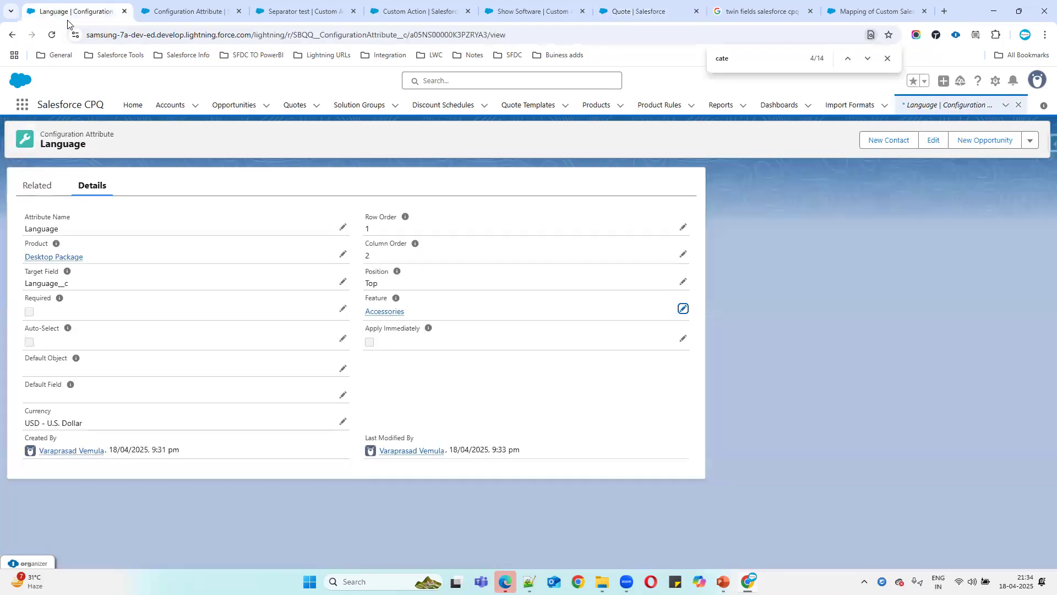
click(683, 310)
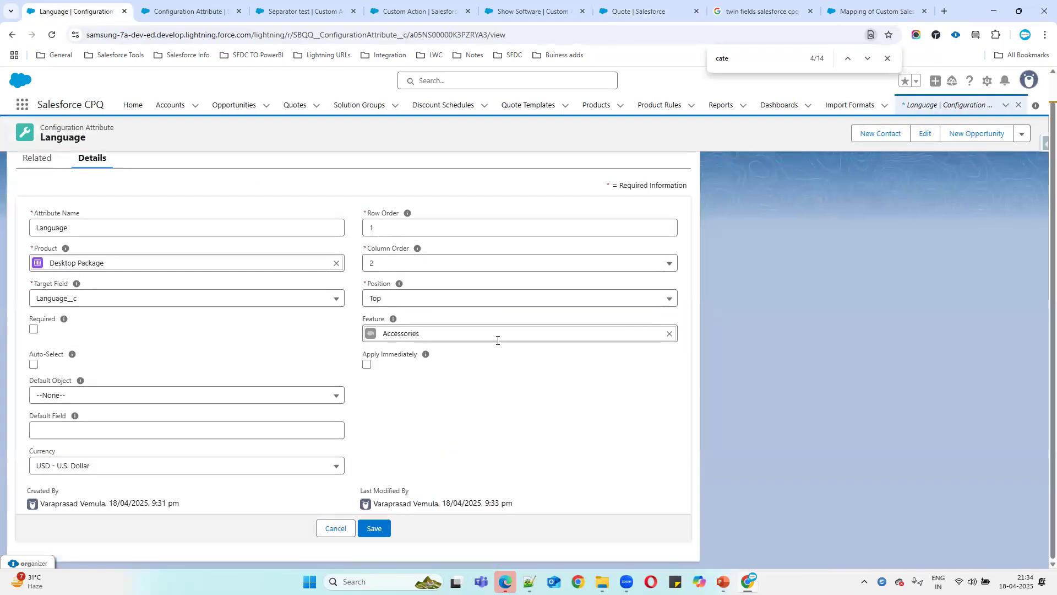
click(669, 334)
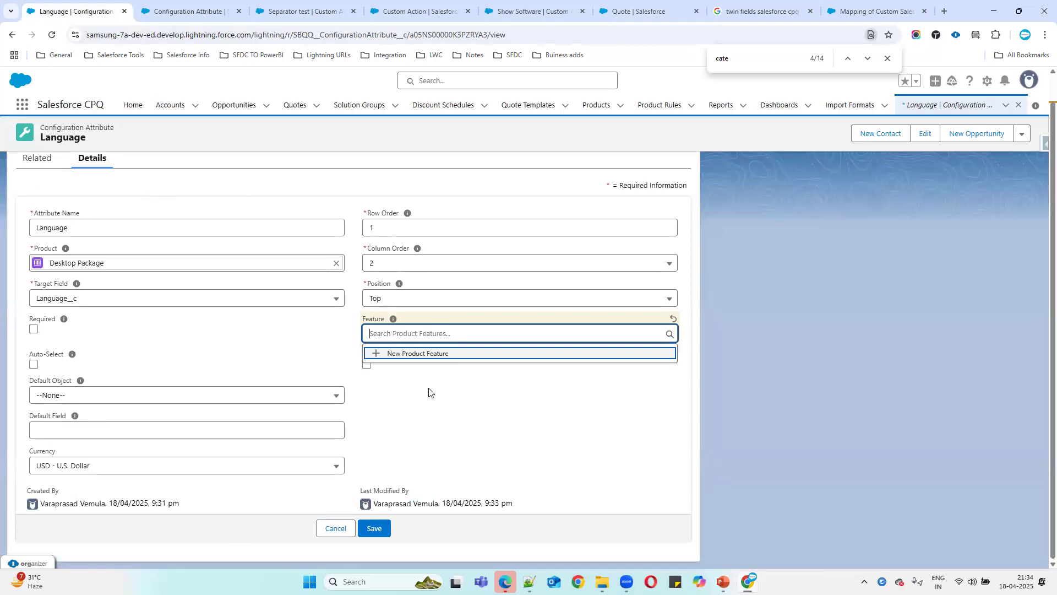
click(374, 529)
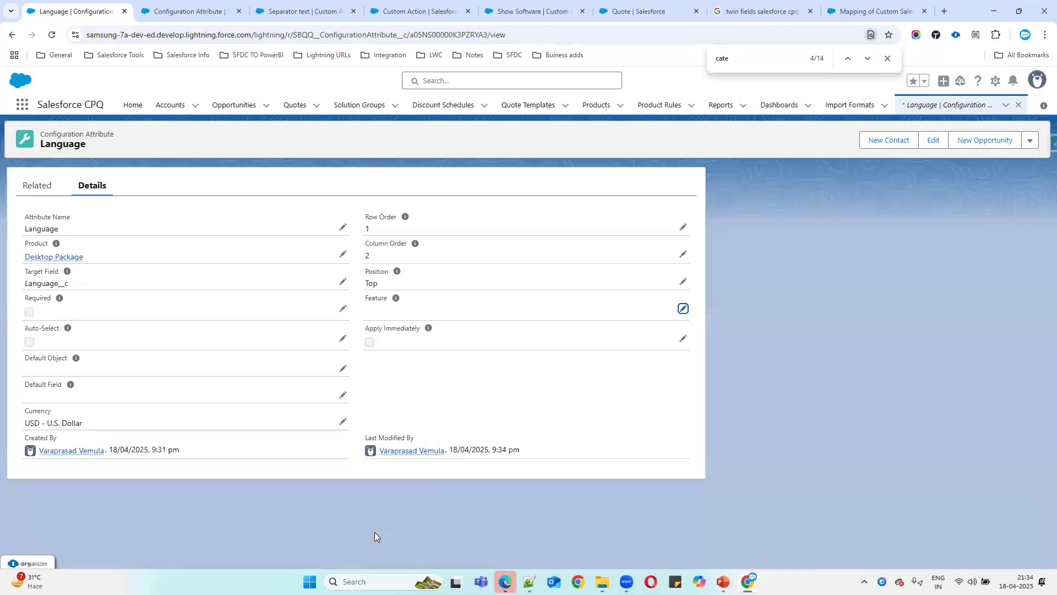
Reload the quote after the feature removal and open Desktop Package for configuration again, skipping Guided Selling
click(655, 16)
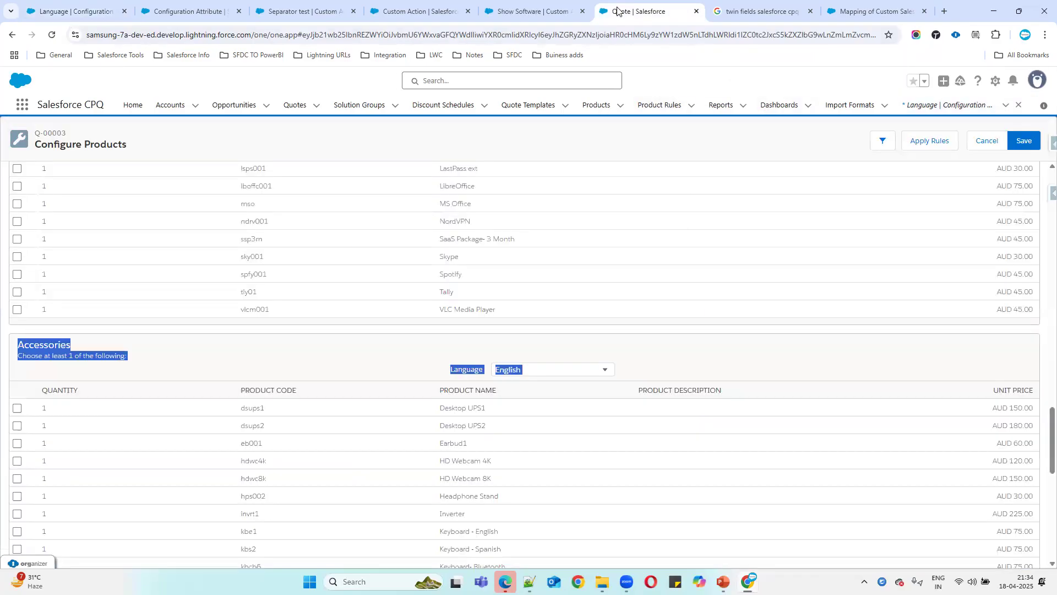
click(50, 35)
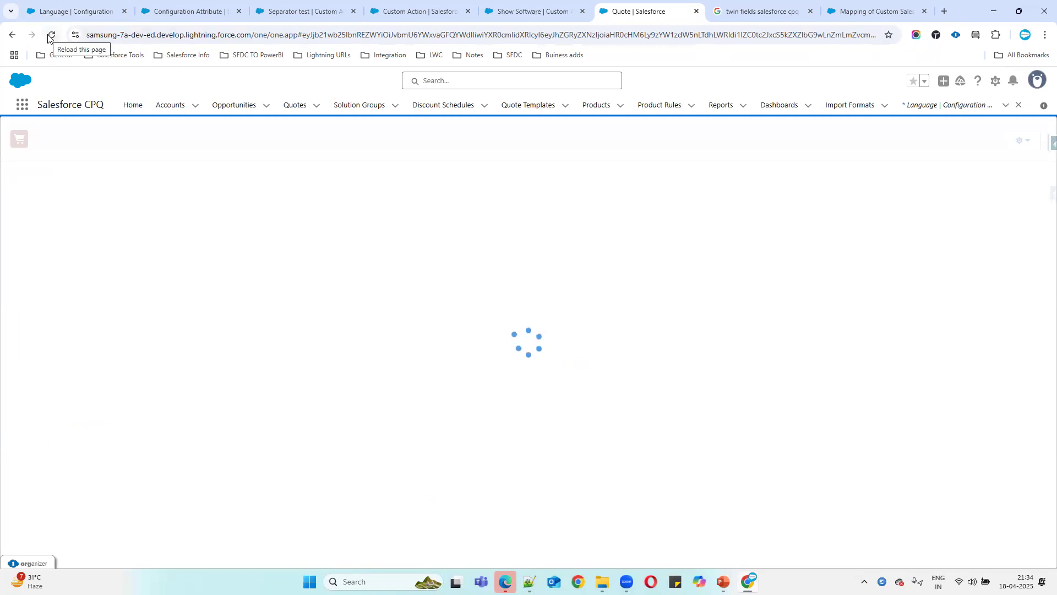
click(602, 140)
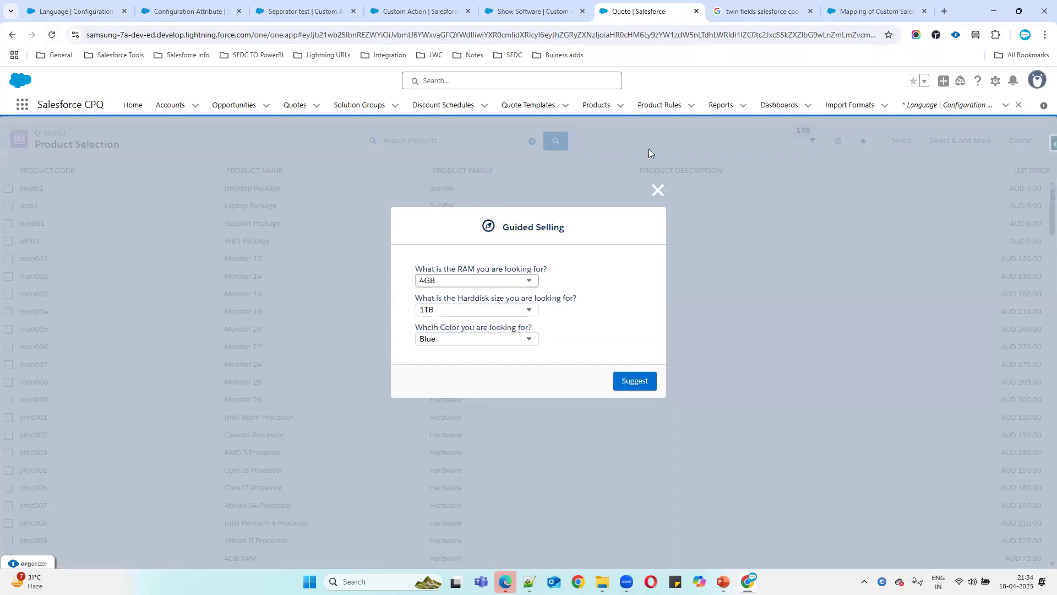
click(657, 190)
click(9, 189)
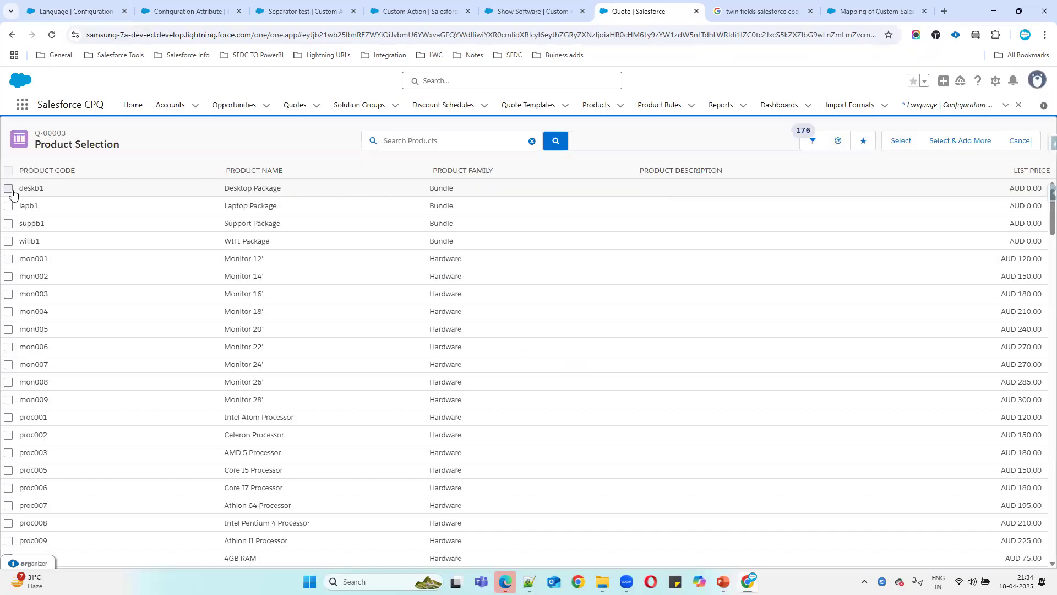
click(900, 142)
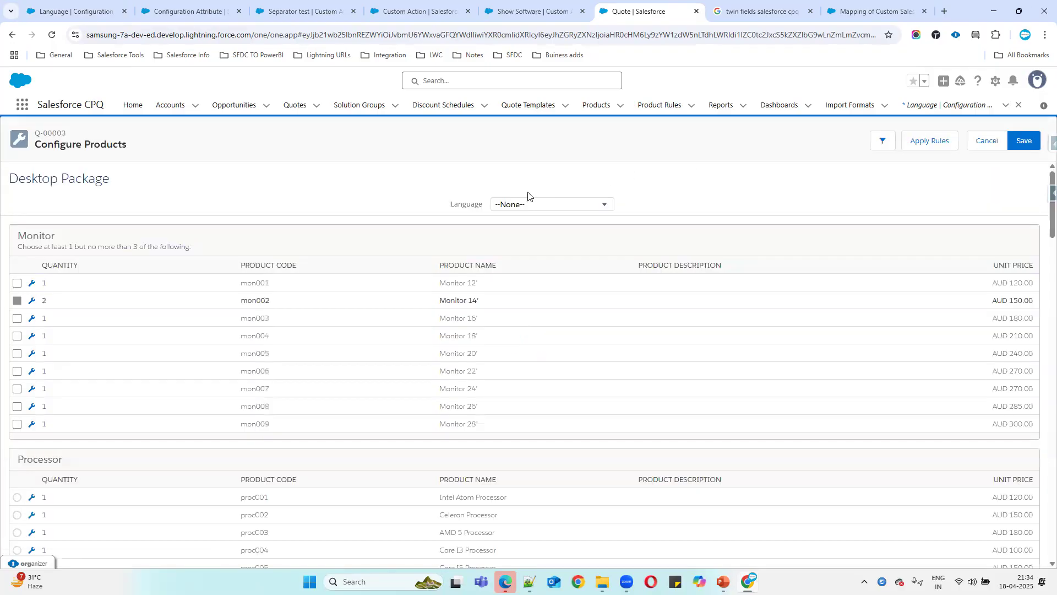
Choose English as the Language above the Monitor section and check Desktop Package's feature sections down to Miscellaneous
click(553, 205)
click(542, 227)
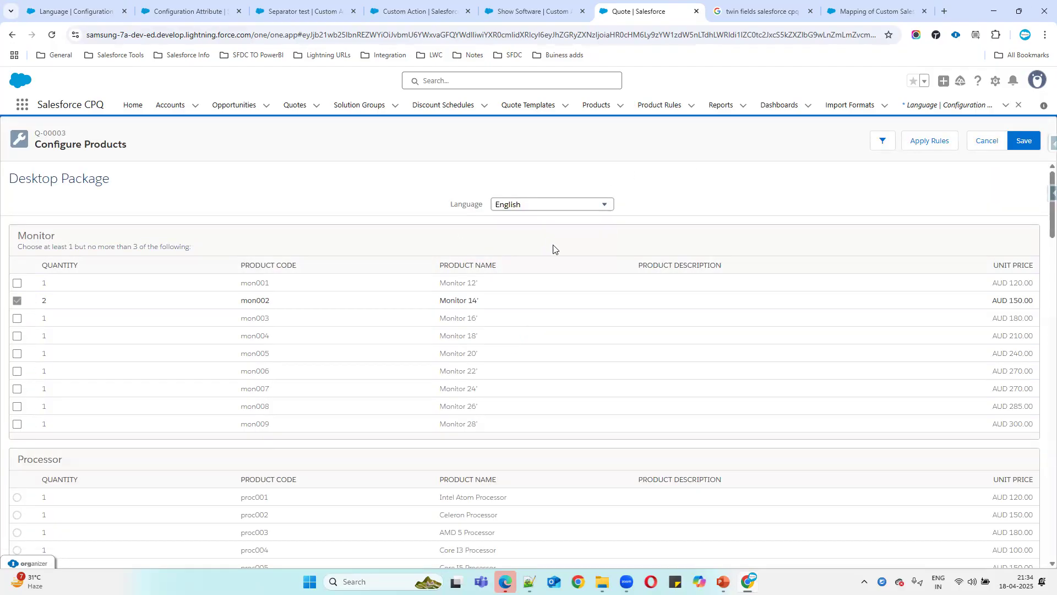
scroll(441, 297, down, 6)
scroll(474, 290, down, 20)
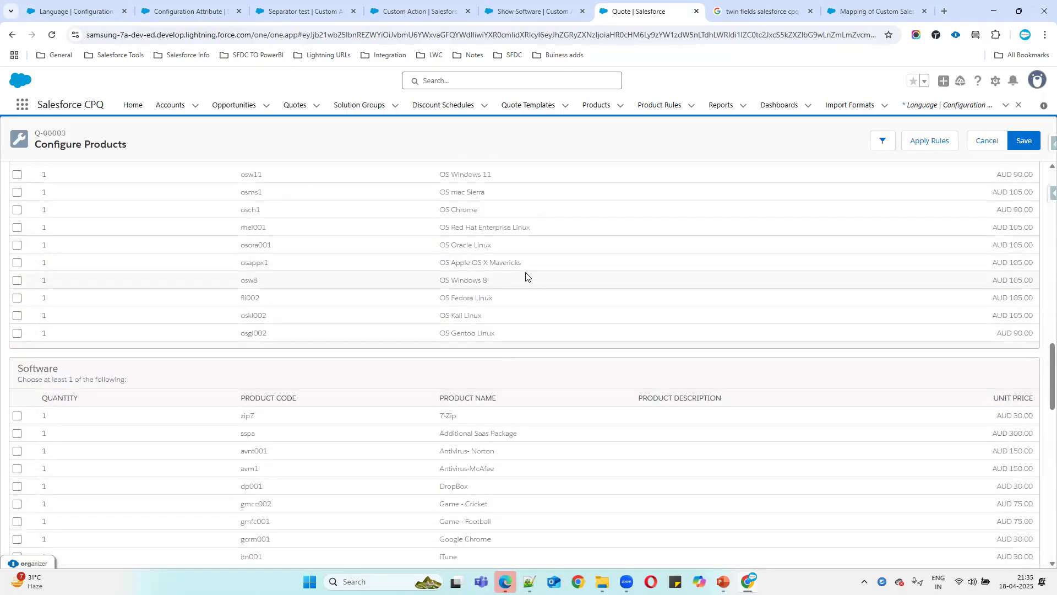
scroll(568, 300, down, 3)
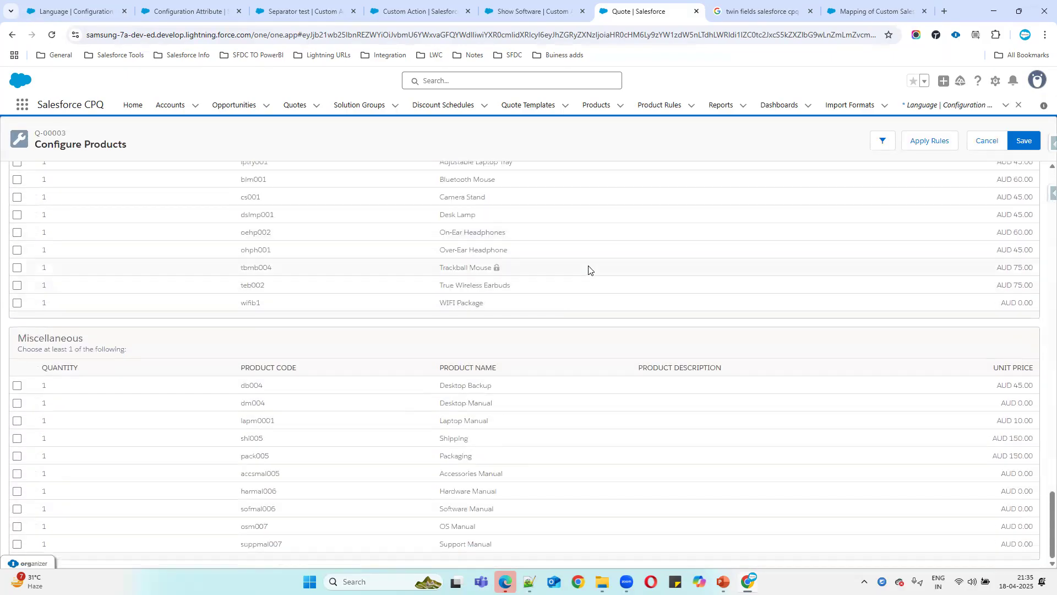
scroll(582, 353, up, 20)
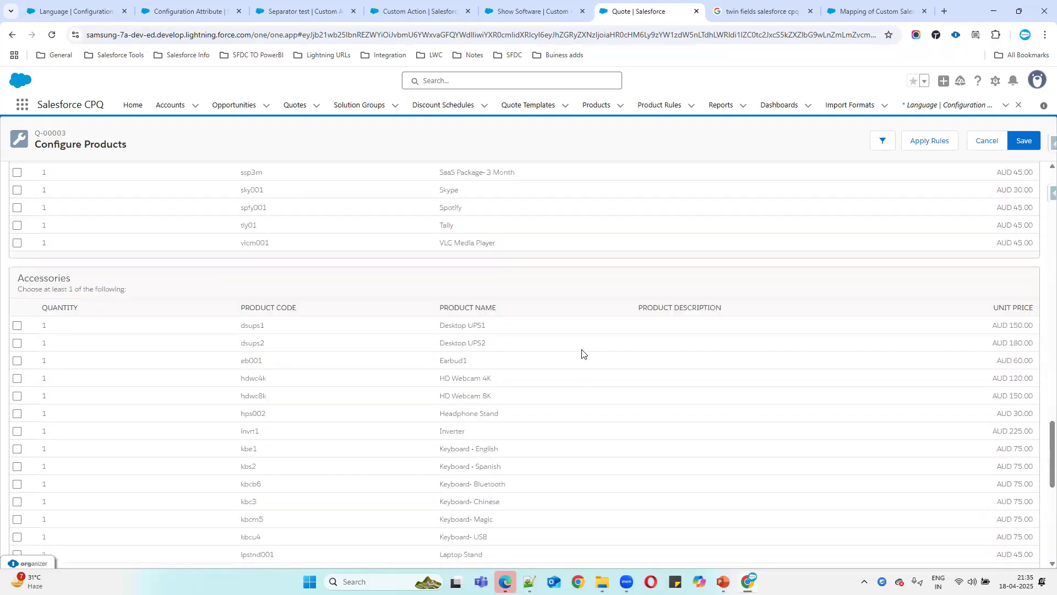
scroll(582, 353, up, 3)
Switch Desktop Package's Language attribute between its available options, including English, and highlight the attribute
click(522, 203)
click(522, 243)
click(560, 205)
click(523, 259)
click(525, 205)
click(524, 232)
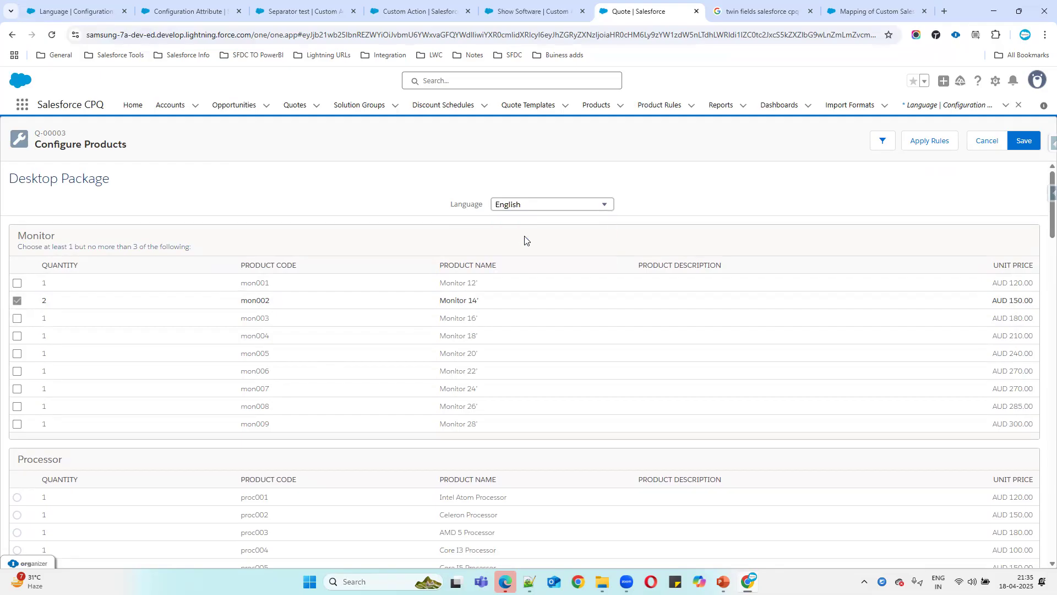
drag(465, 206, 722, 208)
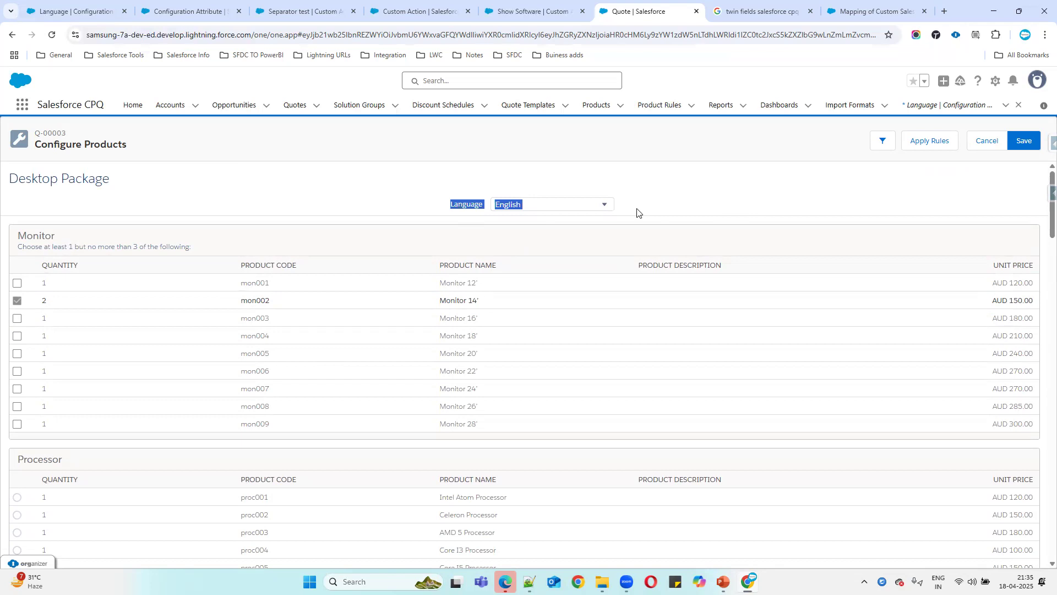
click(550, 206)
click(548, 246)
scroll(543, 349, down, 18)
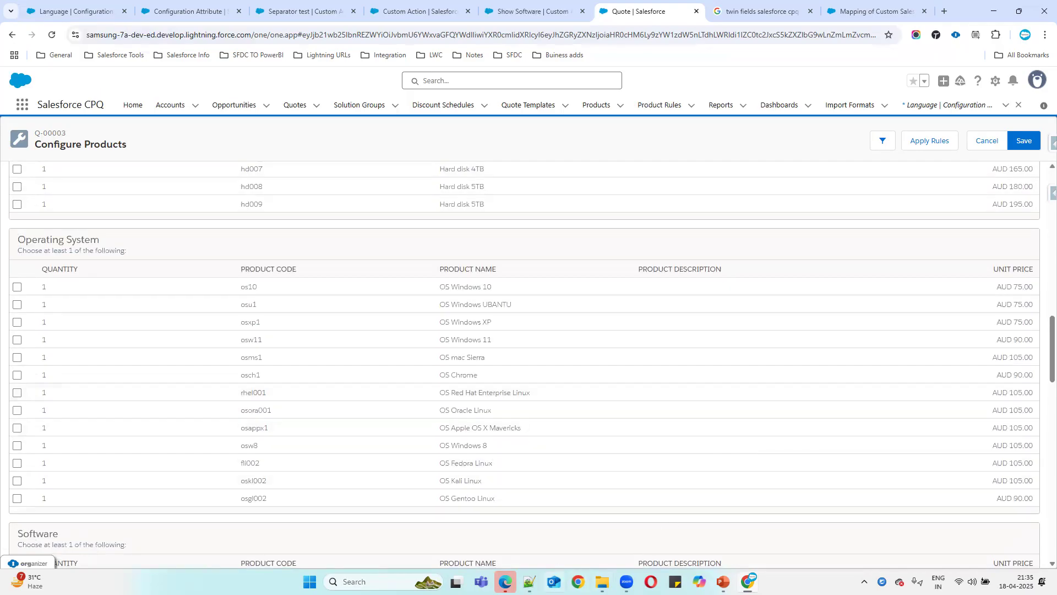
In the Batch45 CPQ Notes file in Notepad++, move the Product Rules block from Custom Actions to below the Configuration Attribute steps
key(alt+Tab)
drag(32, 135, 357, 188)
key(ctrl+c)
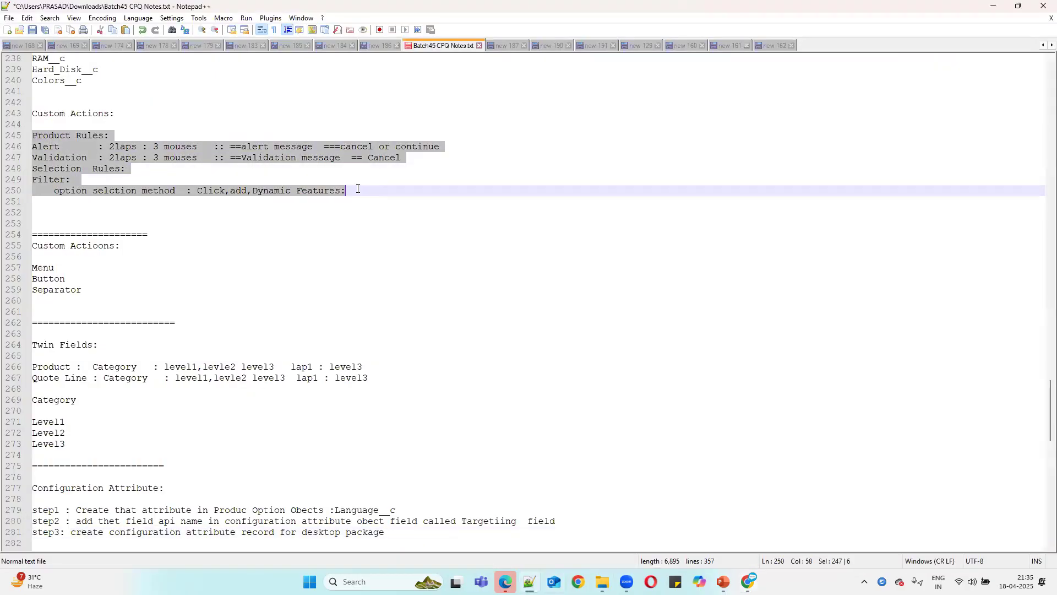
key(Delete)
scroll(132, 363, down, 4)
click(55, 403)
key(ctrl+v)
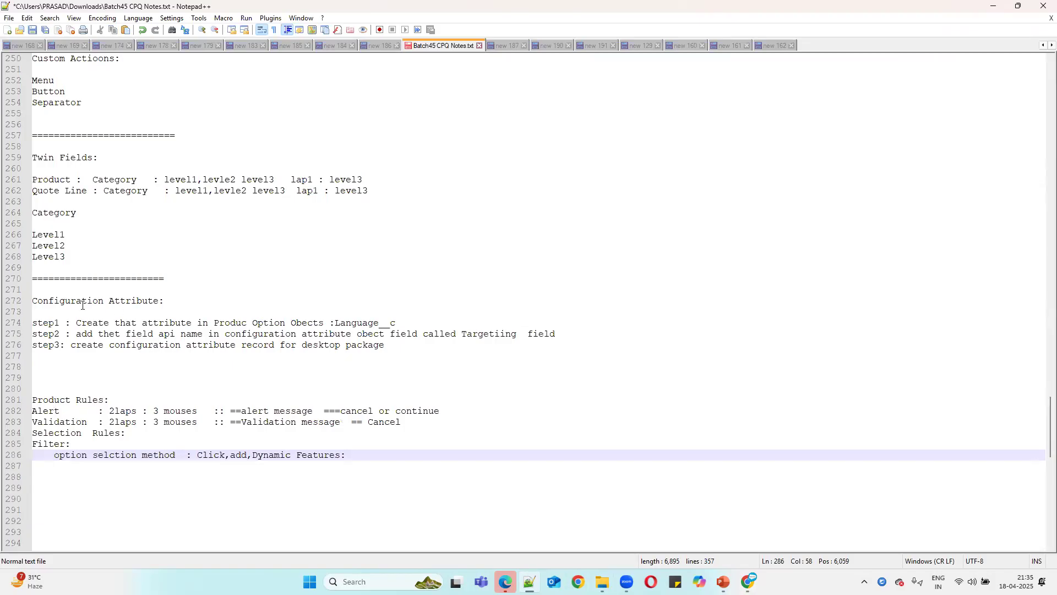
Copy the "Selection Rules:" line onto the empty line directly above the Product Rules heading
drag(83, 305, 177, 302)
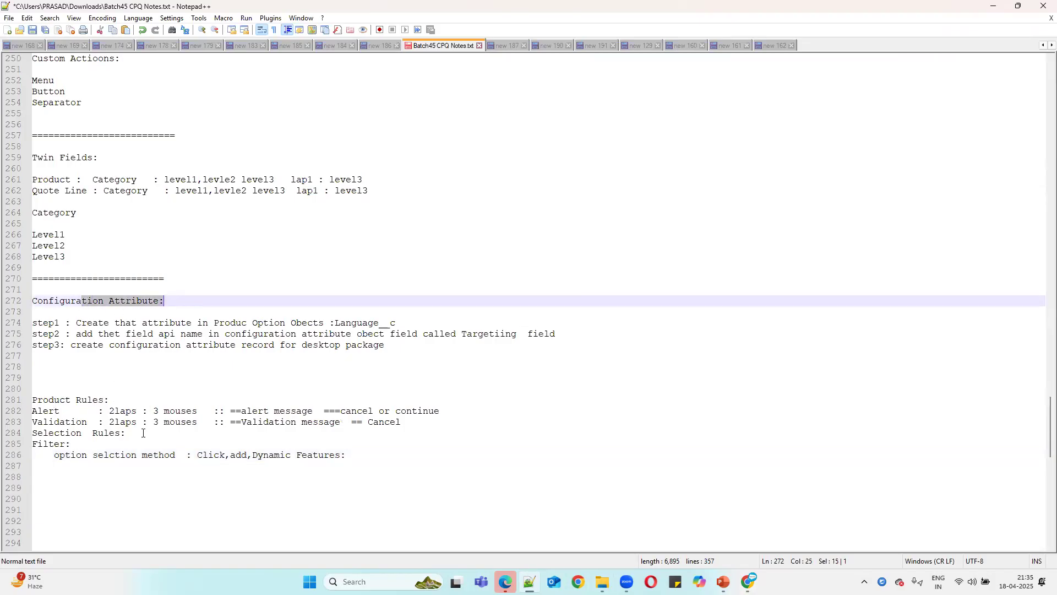
drag(142, 433, 27, 433)
key(ctrl+c)
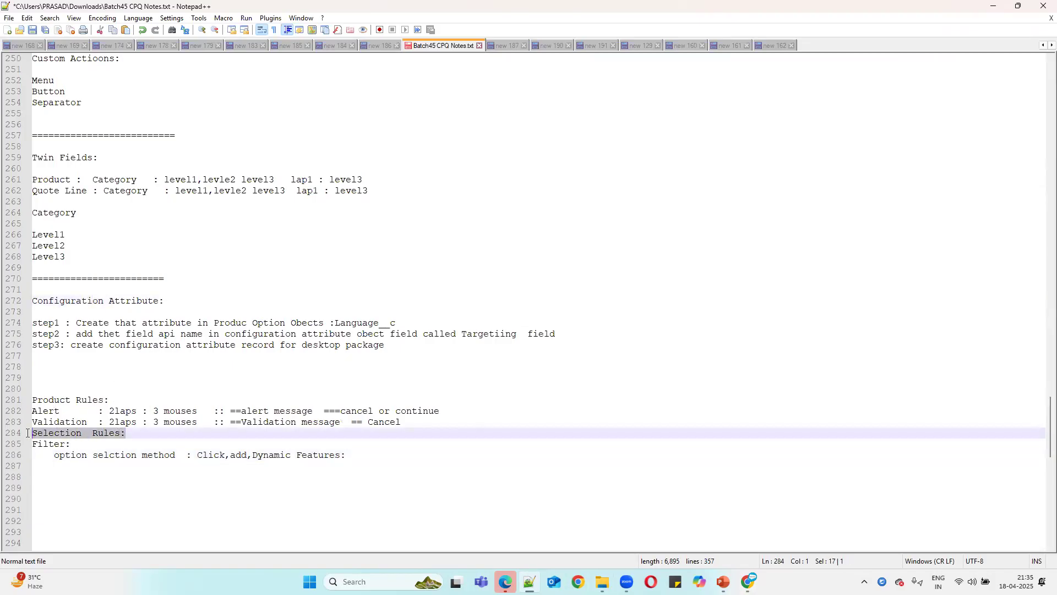
click(57, 385)
key(ctrl+v)
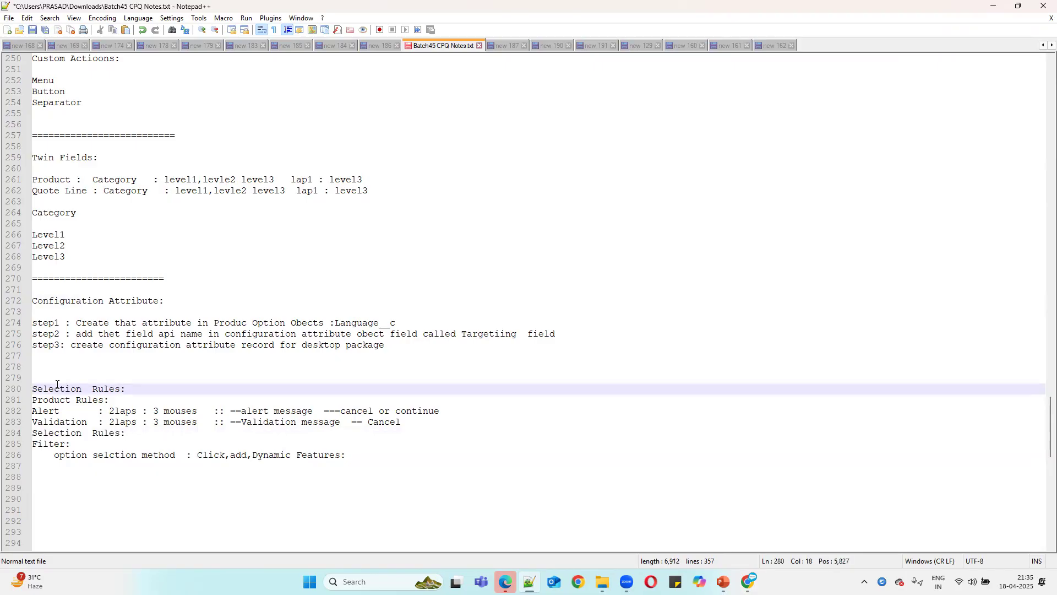